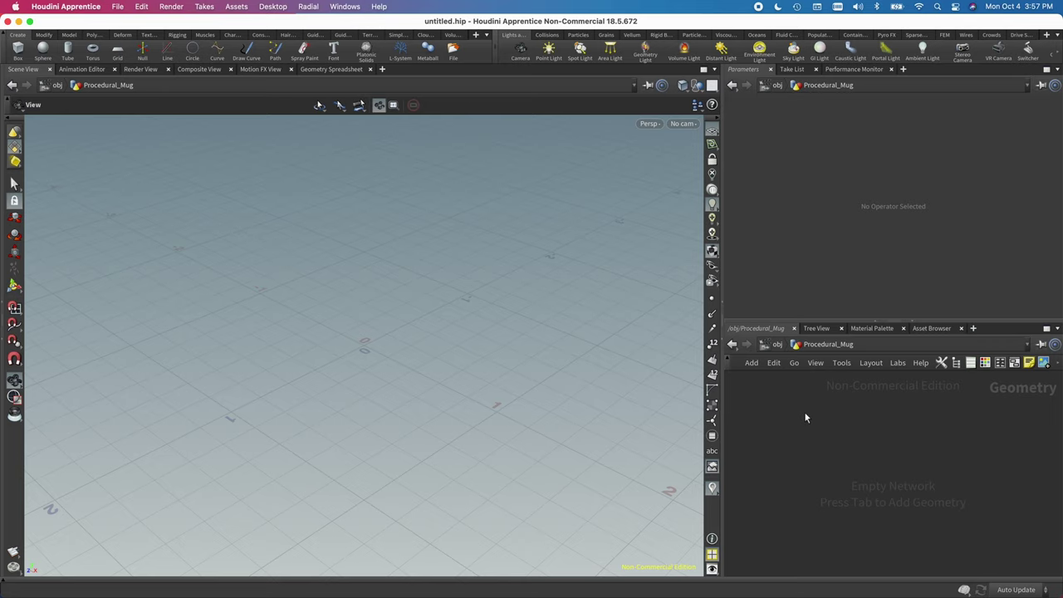
Create a Geometry object at the object level and name it Procedural_Mug
{"action": "key", "text": "u"}
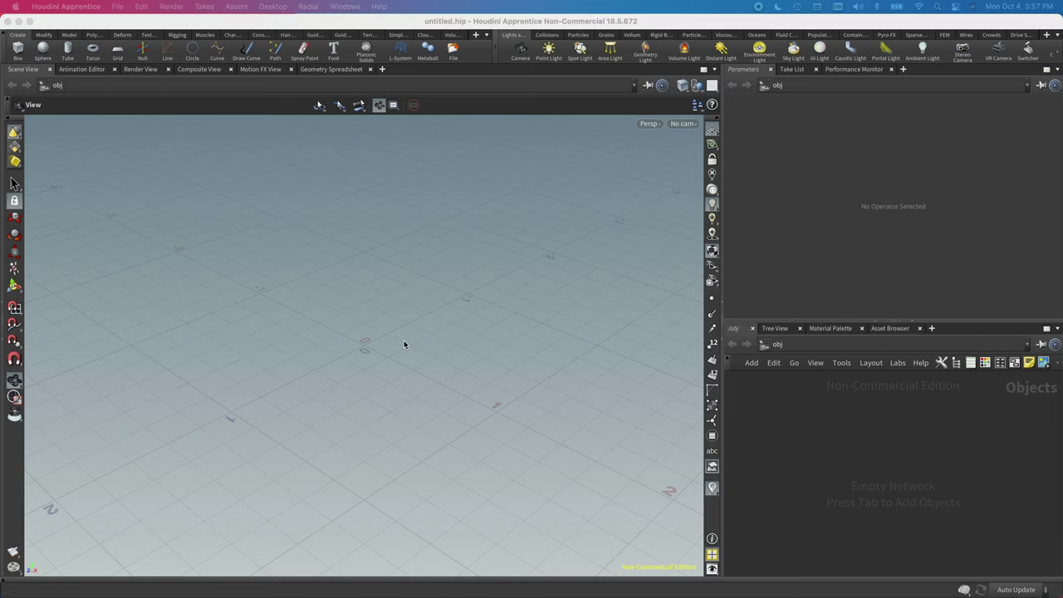
{"action": "left_click", "coordinate": [822, 471]}
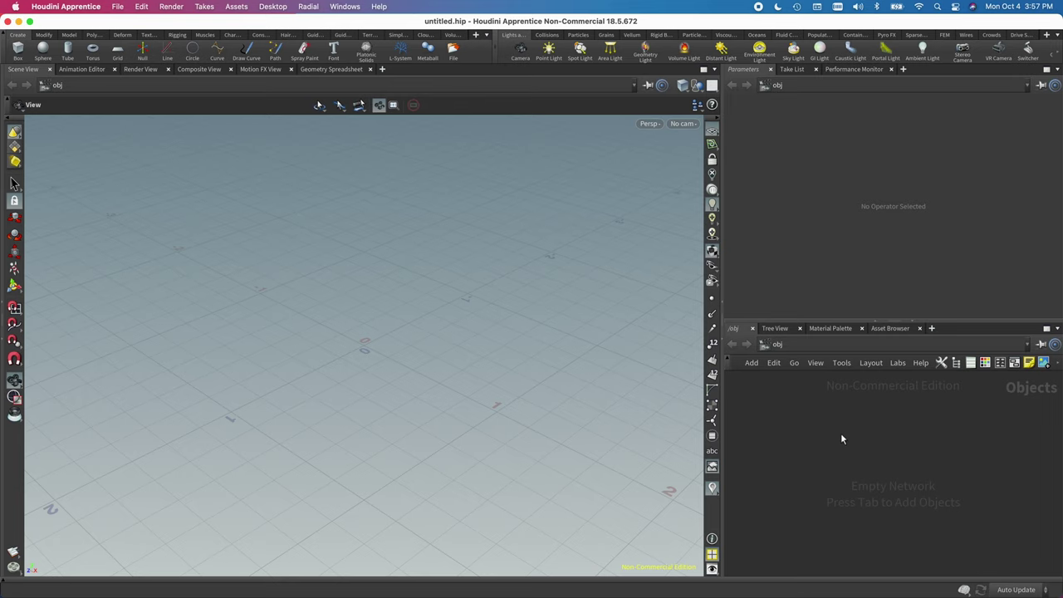
{"action": "key", "text": "Tab"}
{"action": "type", "text": "geo"}
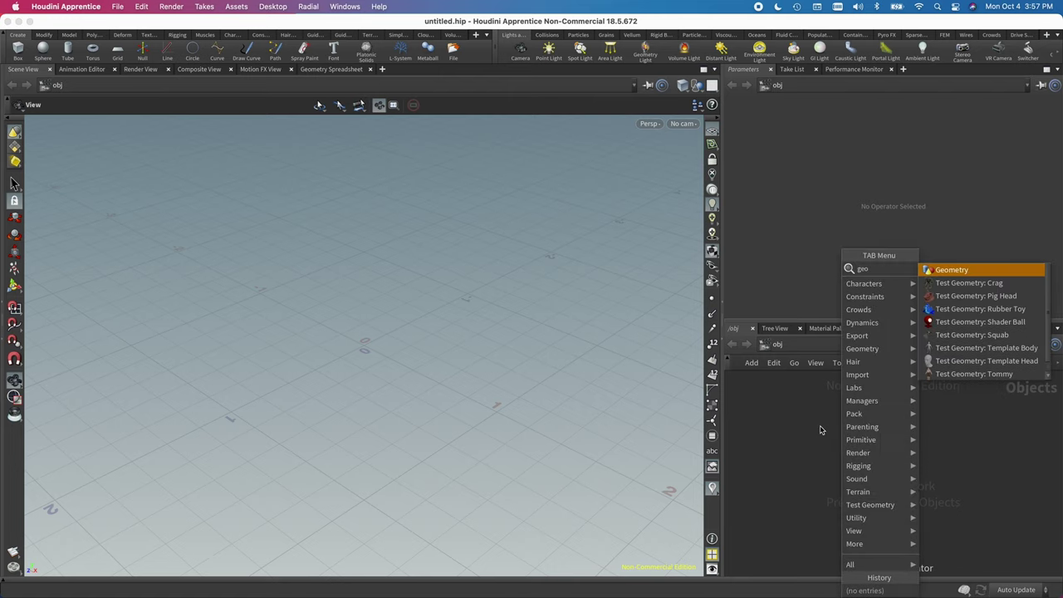
{"action": "key", "text": "Return"}
{"action": "left_click", "coordinate": [820, 426]}
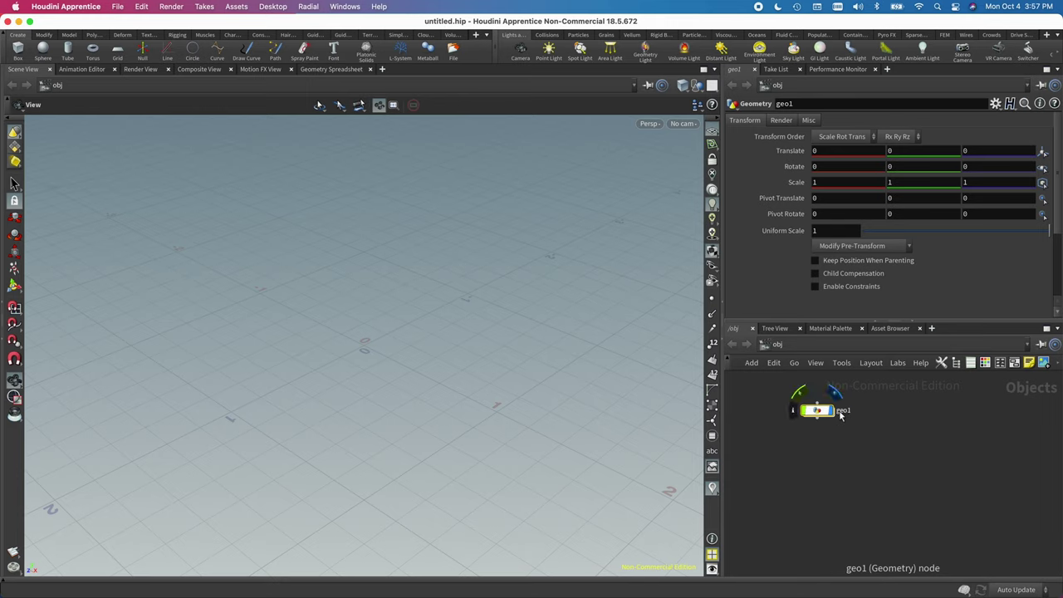
{"action": "double_click", "coordinate": [843, 411]}
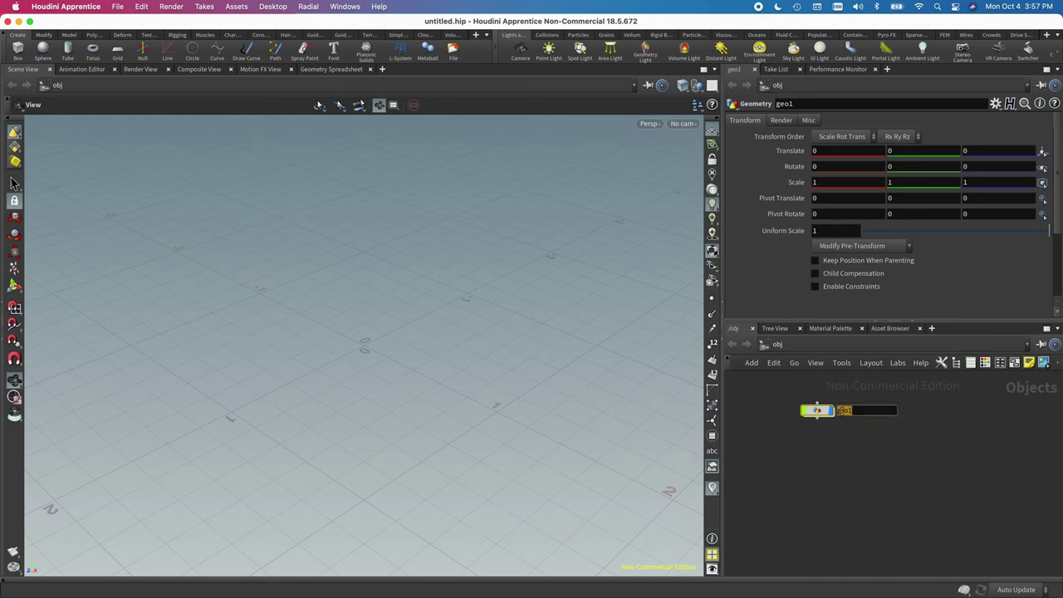
{"action": "type", "text": "Po"}
{"action": "key", "text": "Return"}
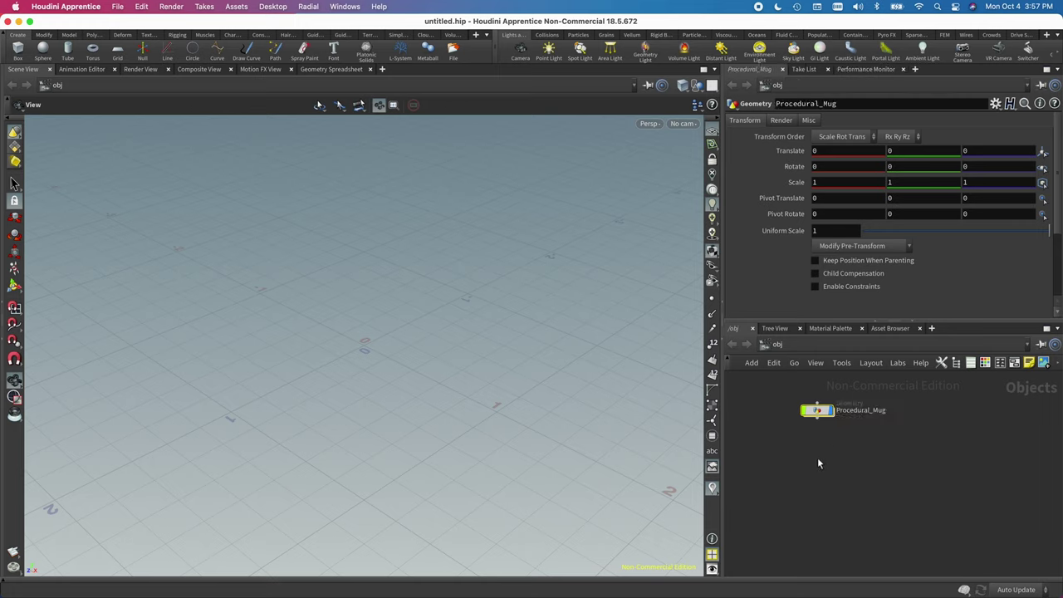
Add a Line node inside the Procedural_Mug geometry network
{"action": "double_click", "coordinate": [826, 411]}
{"action": "key", "text": "Tab"}
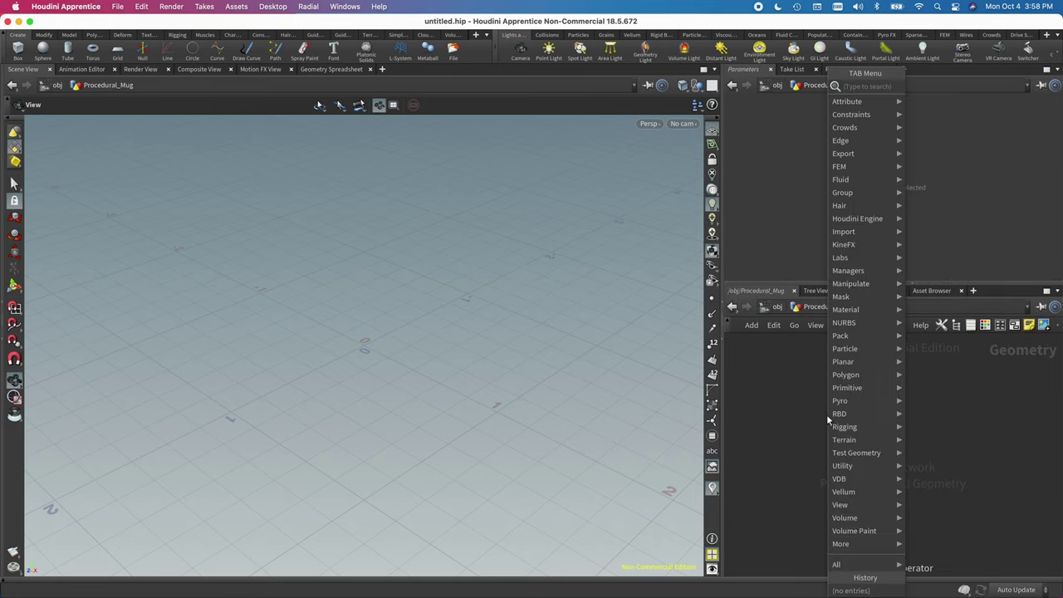
{"action": "type", "text": "line"}
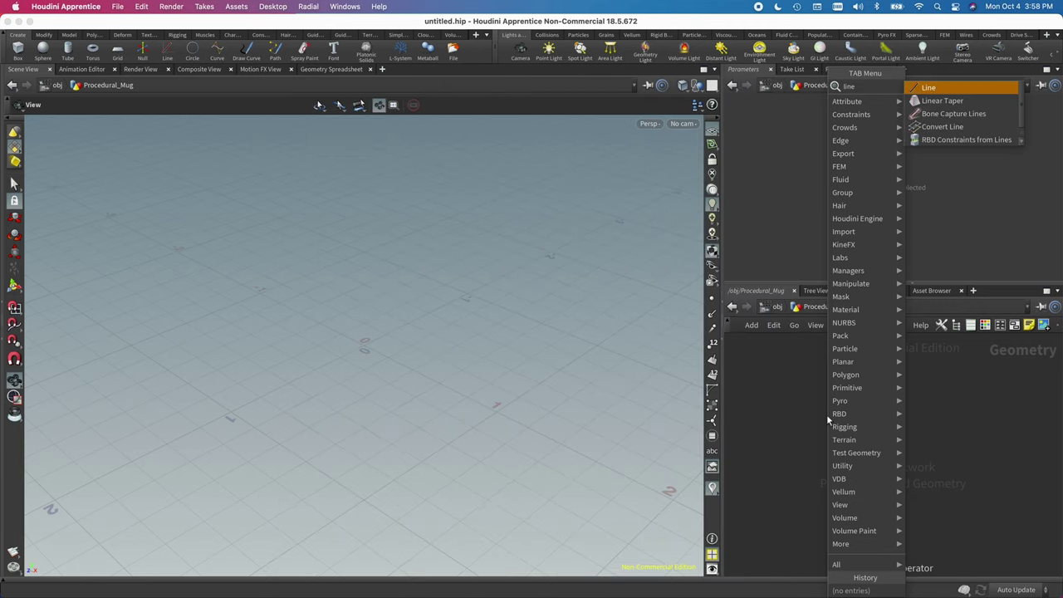
{"action": "key", "text": "Return"}
Add a Sweep node below the Line node, fed by the line, and display its output
{"action": "key", "text": "Tab"}
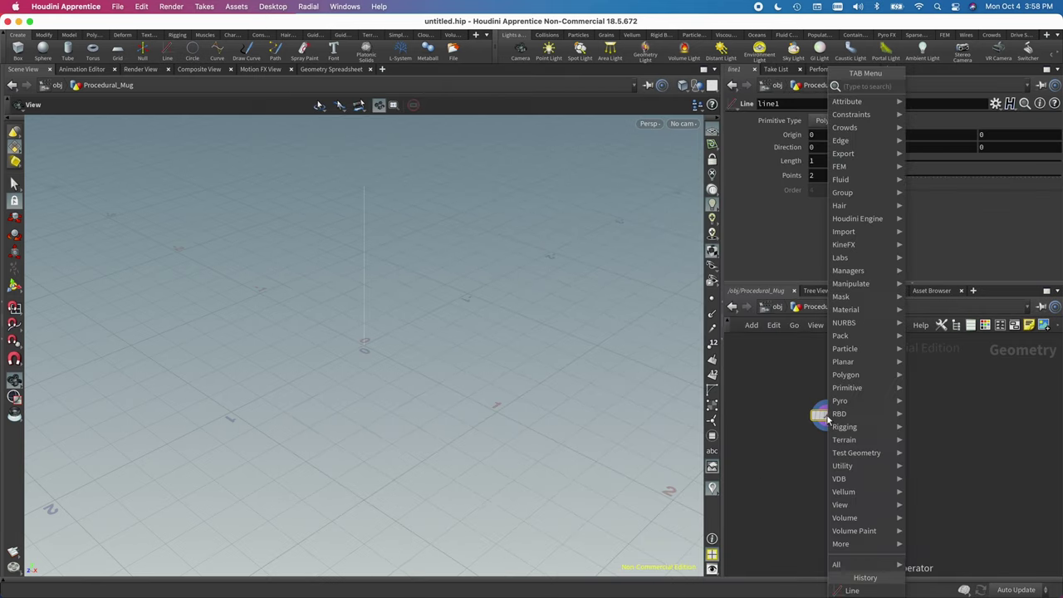
{"action": "type", "text": "sweep"}
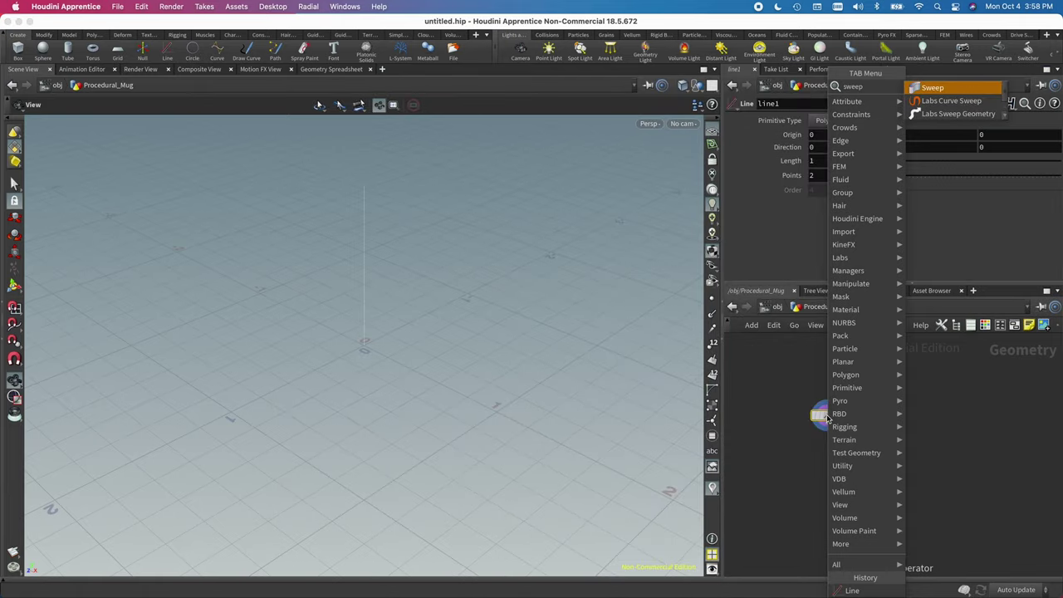
{"action": "left_click", "coordinate": [819, 418]}
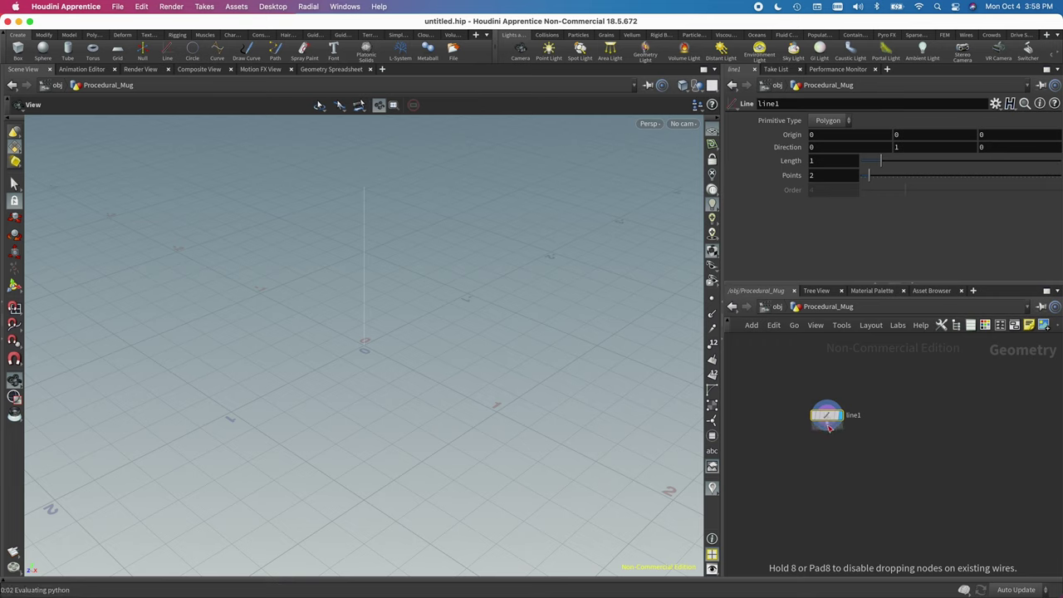
{"action": "left_click", "coordinate": [825, 438]}
{"action": "key", "text": "Tab"}
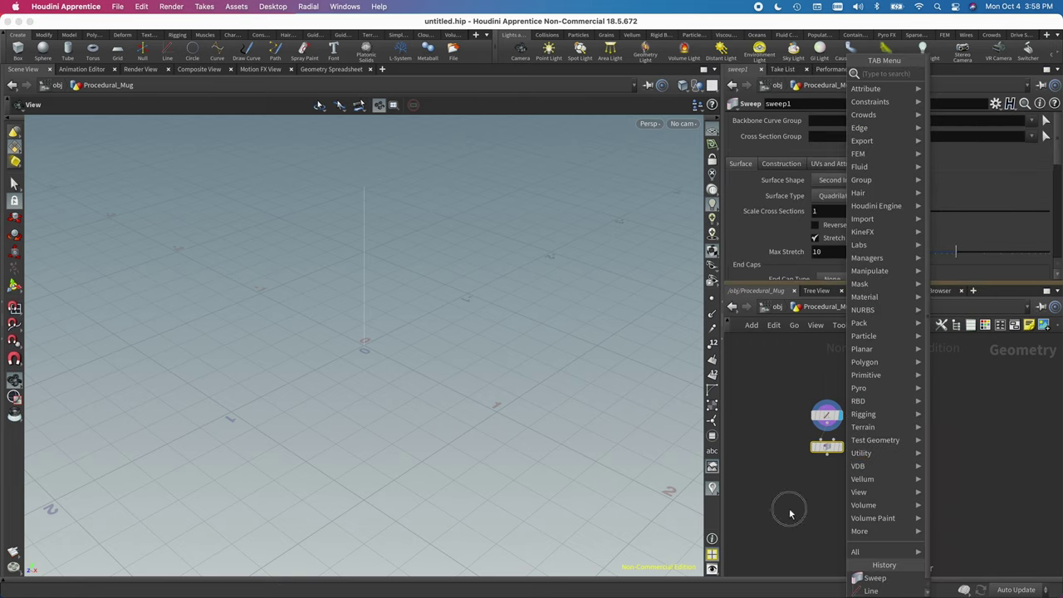
{"action": "left_click", "coordinate": [830, 447]}
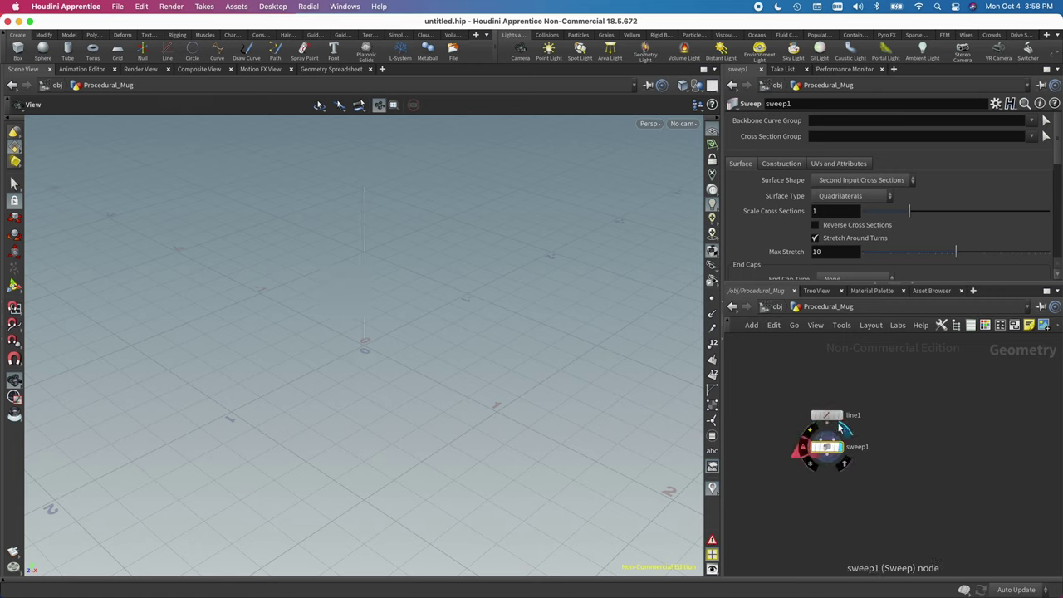
Display and select the Line node, and turn on point display in the viewport
{"action": "left_click", "coordinate": [840, 415]}
{"action": "left_click", "coordinate": [845, 431]}
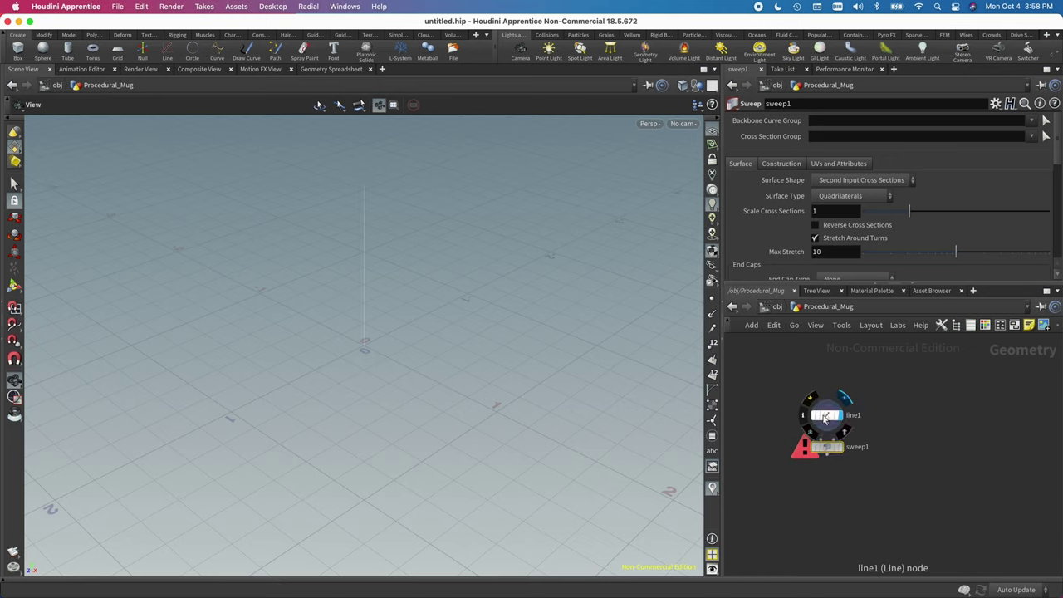
{"action": "left_click", "coordinate": [826, 416]}
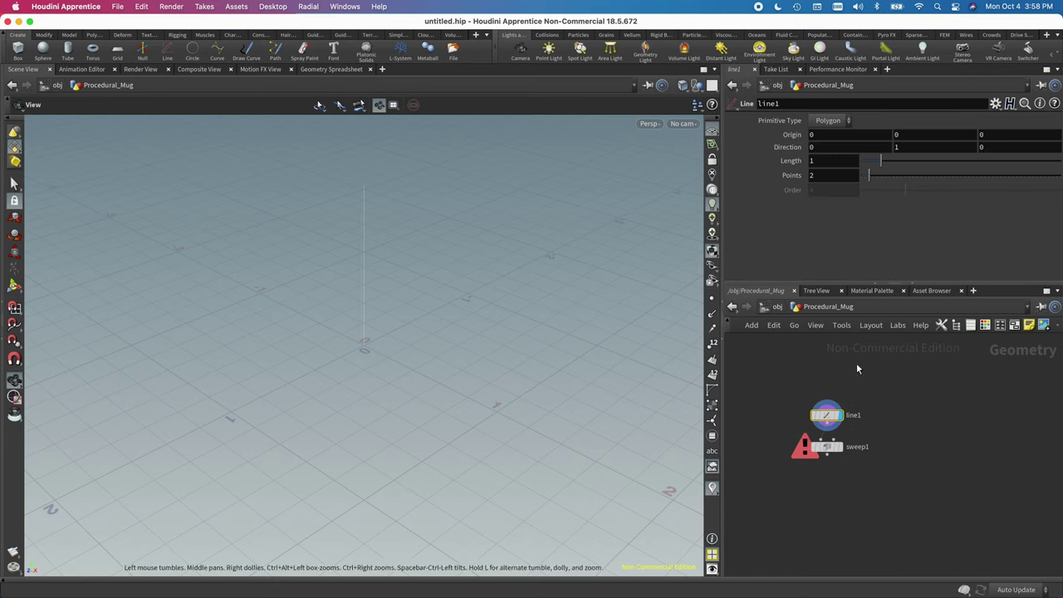
{"action": "left_click", "coordinate": [712, 301]}
Display the Sweep node's output and set its Surface Shape to Round Tube
{"action": "left_click", "coordinate": [834, 449]}
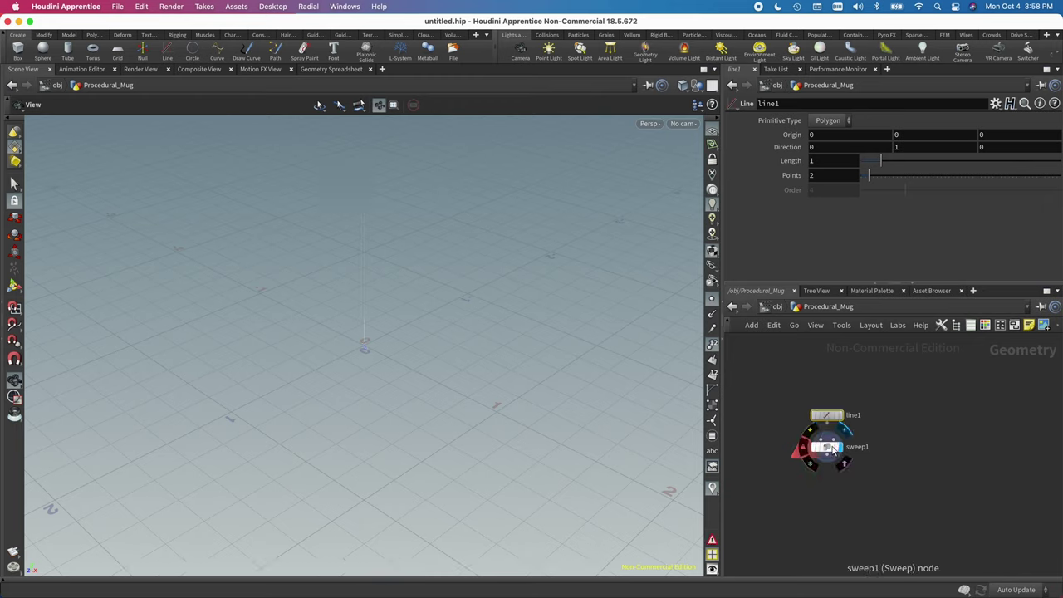
{"action": "left_click", "coordinate": [827, 448]}
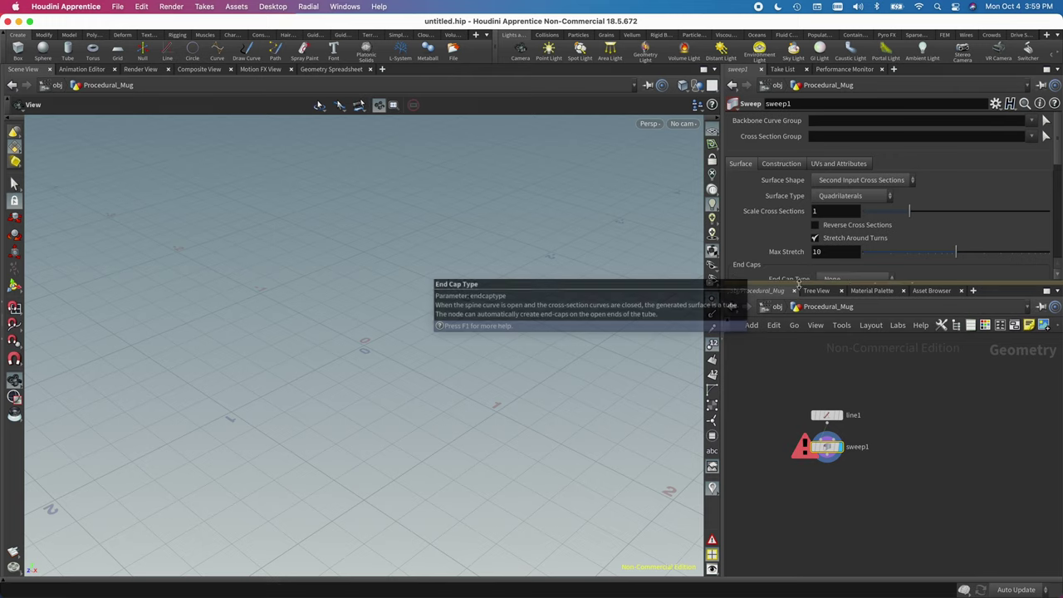
{"action": "left_click_drag", "start_coordinate": [828, 449], "coordinate": [828, 454]}
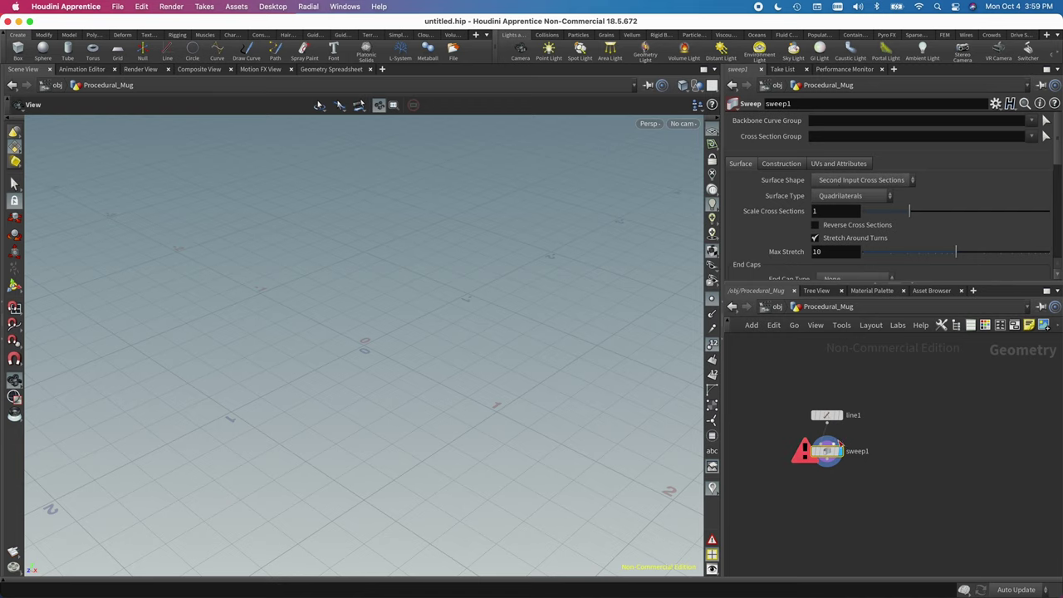
{"action": "left_click", "coordinate": [879, 180]}
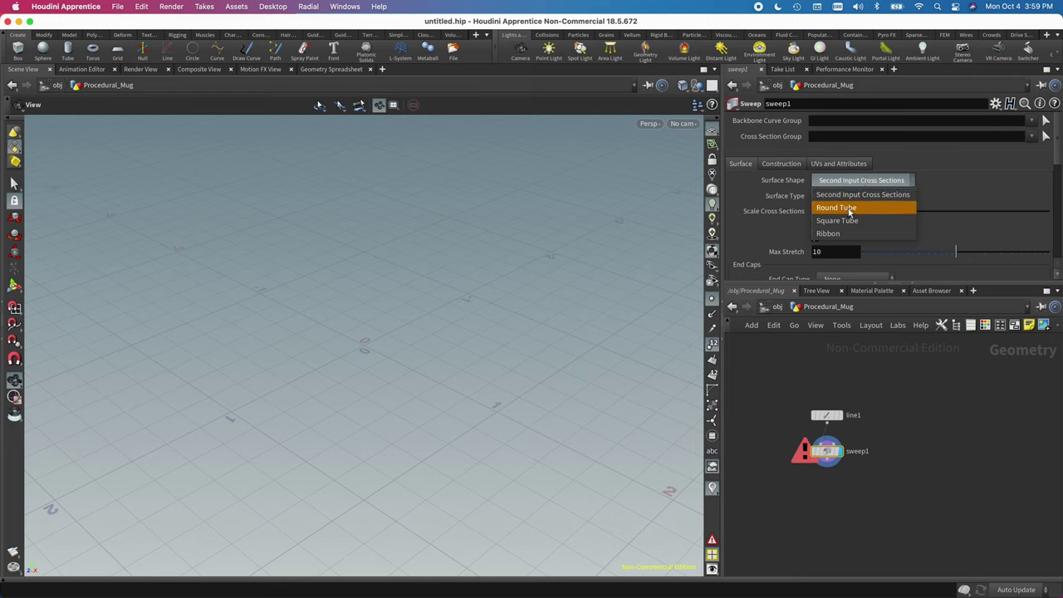
{"action": "left_click", "coordinate": [847, 209]}
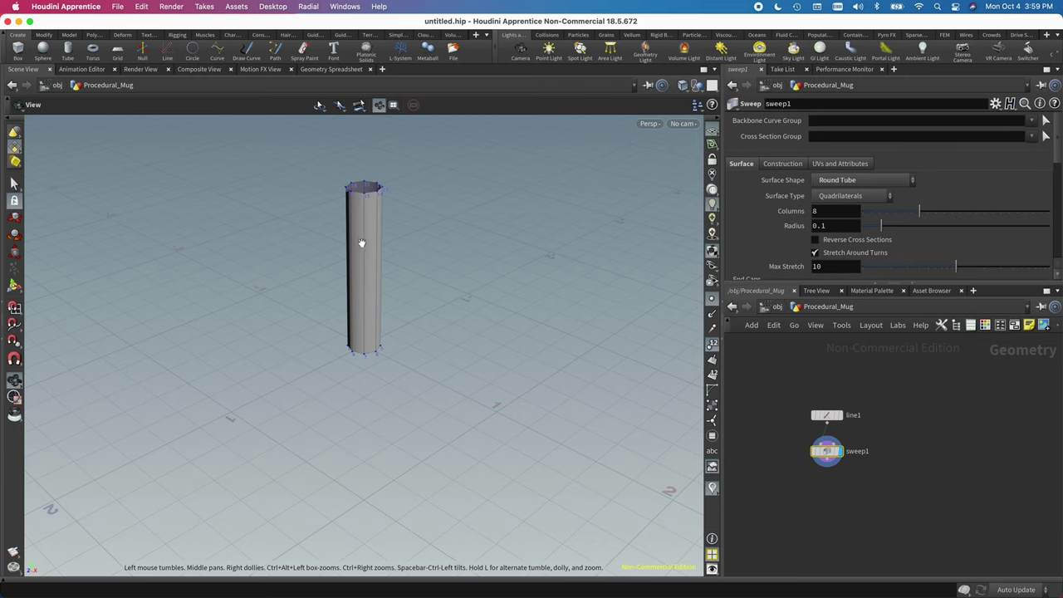
Make room above the Sweep node and insert a Carve node between the Line and Sweep nodes
{"action": "left_click_drag", "start_coordinate": [360, 242], "coordinate": [543, 254]}
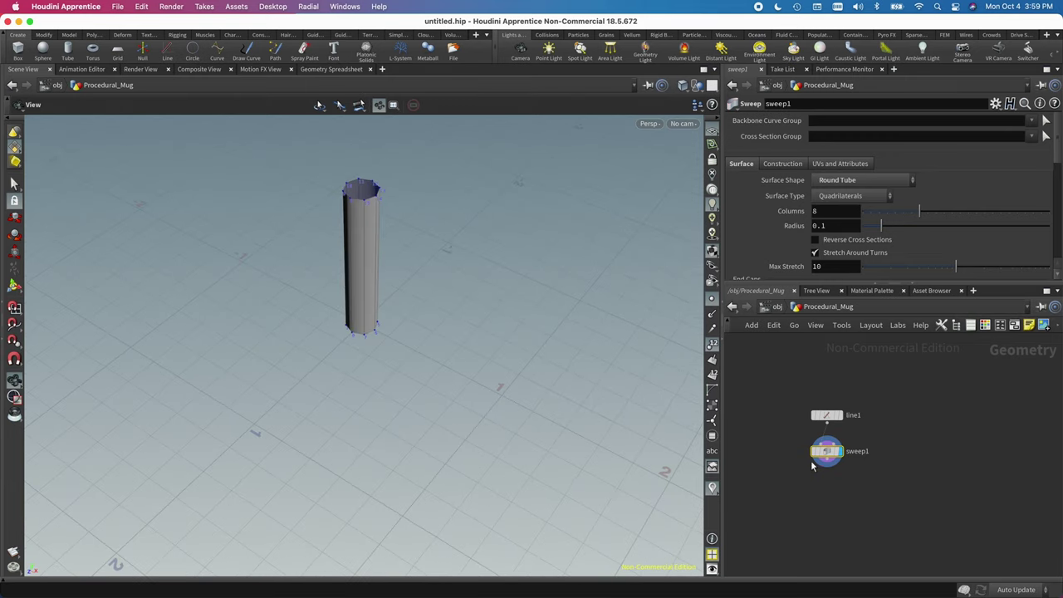
{"action": "left_click_drag", "start_coordinate": [827, 451], "coordinate": [827, 499]}
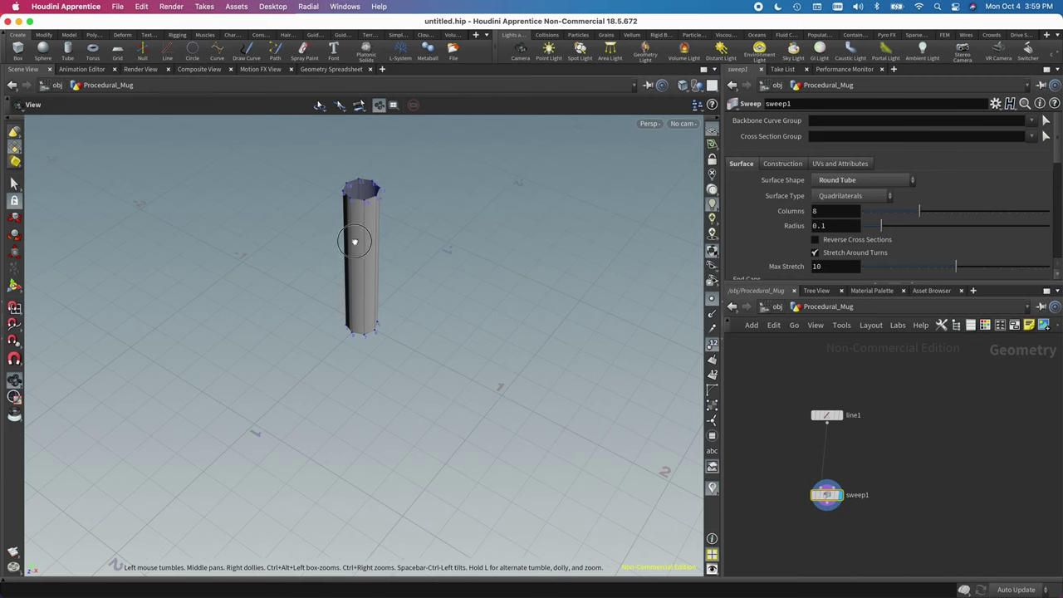
{"action": "mouse_move", "coordinate": [354, 240]}
{"action": "left_mouse_down"}
{"action": "mouse_move", "coordinate": [374, 199]}
{"action": "mouse_move", "coordinate": [351, 230]}
{"action": "left_mouse_up"}
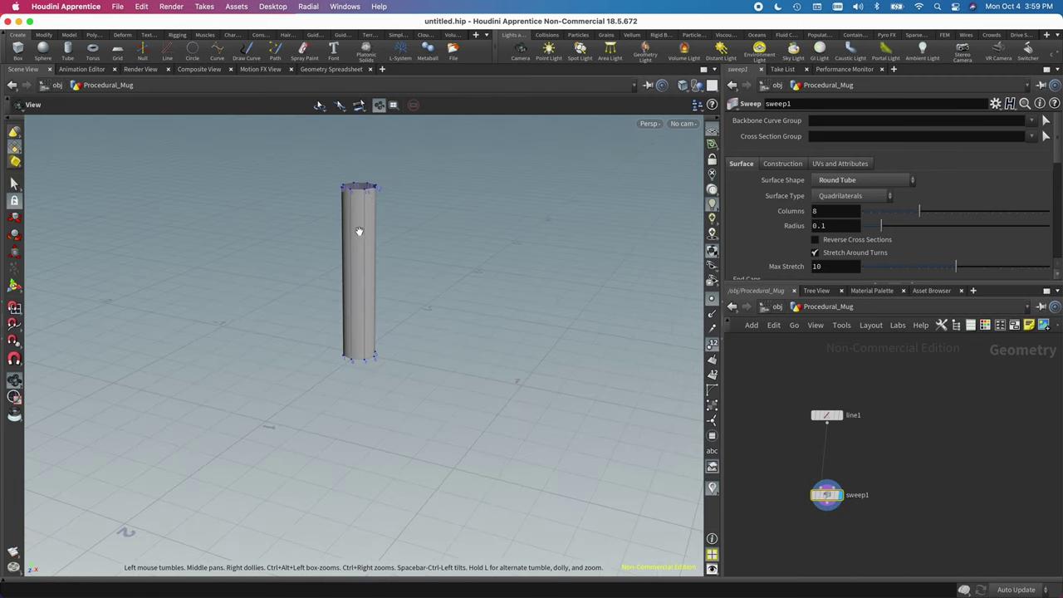
{"action": "key", "text": "Tab"}
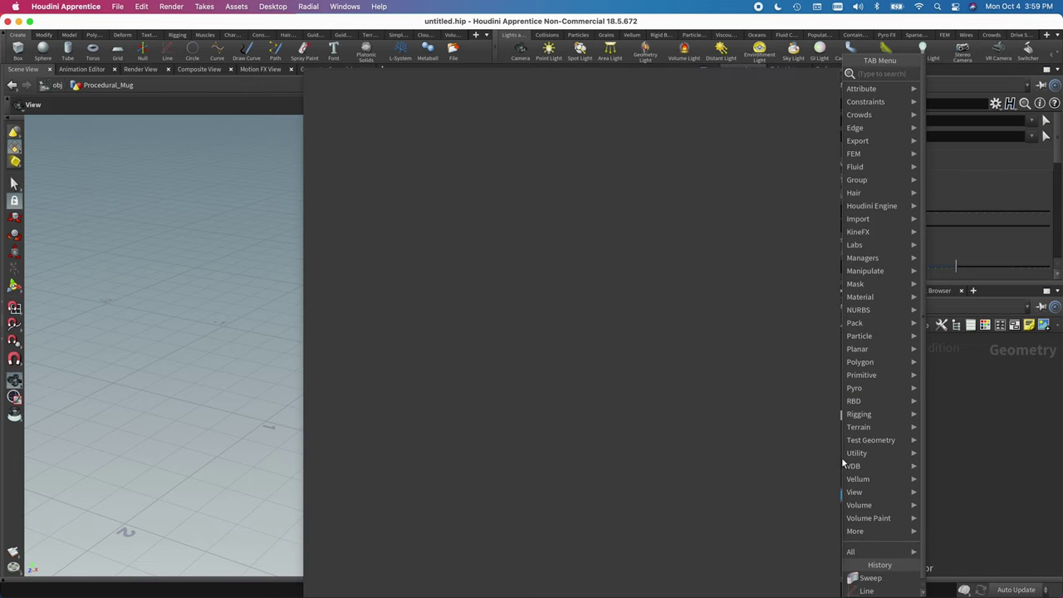
{"action": "left_click", "coordinate": [835, 459]}
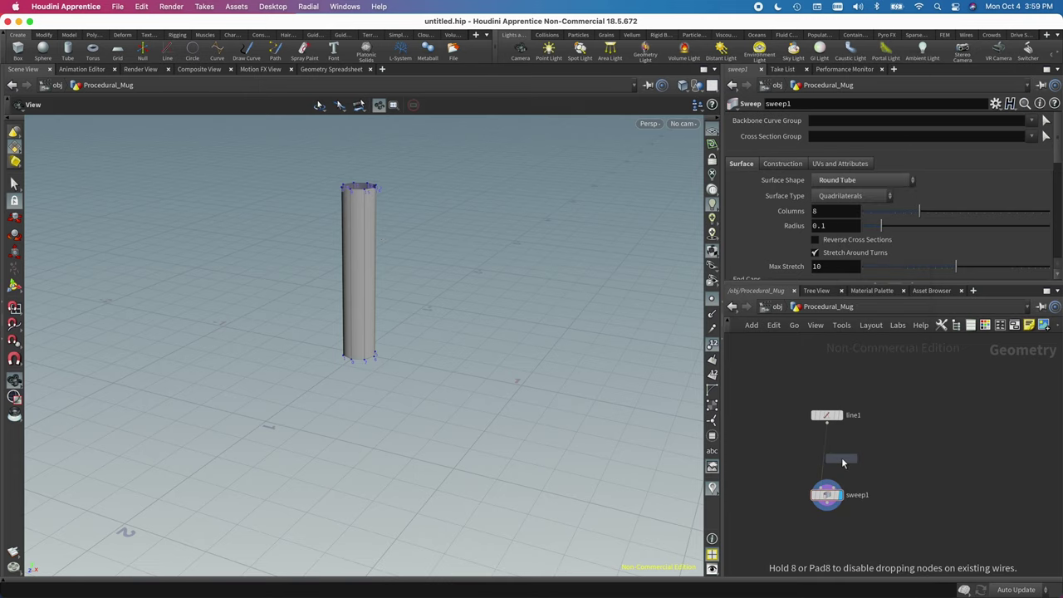
{"action": "left_click", "coordinate": [826, 449]}
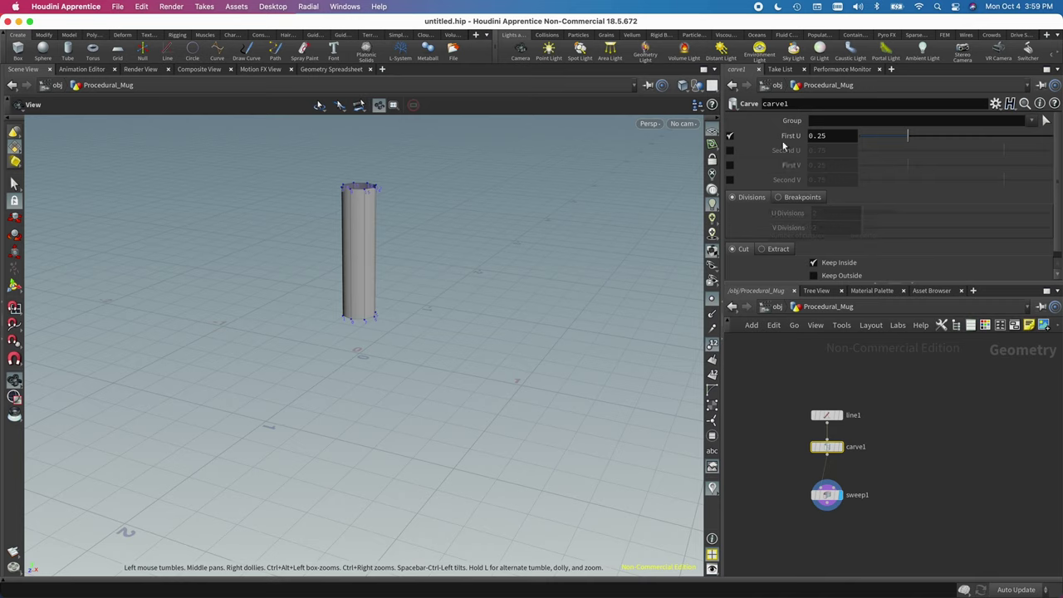
Enable Second U and Keep Outside on the Carve node, and inspect the resulting tube sections up close
{"action": "left_click", "coordinate": [729, 150]}
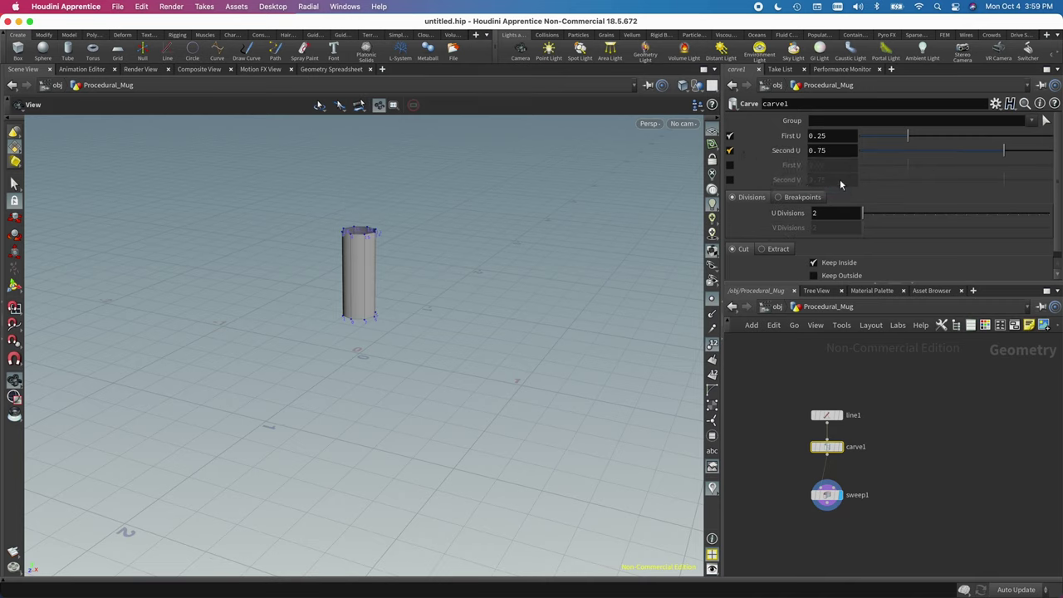
{"action": "left_click", "coordinate": [814, 276]}
{"action": "left_click_drag", "start_coordinate": [333, 296], "coordinate": [357, 238]}
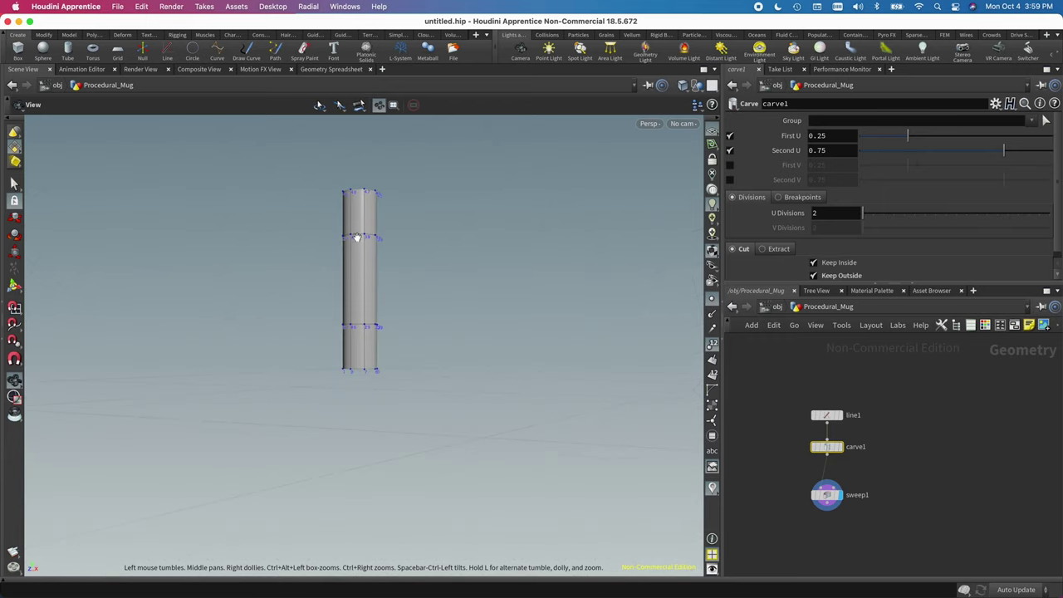
{"action": "right_click_drag", "start_coordinate": [357, 238], "coordinate": [610, 241]}
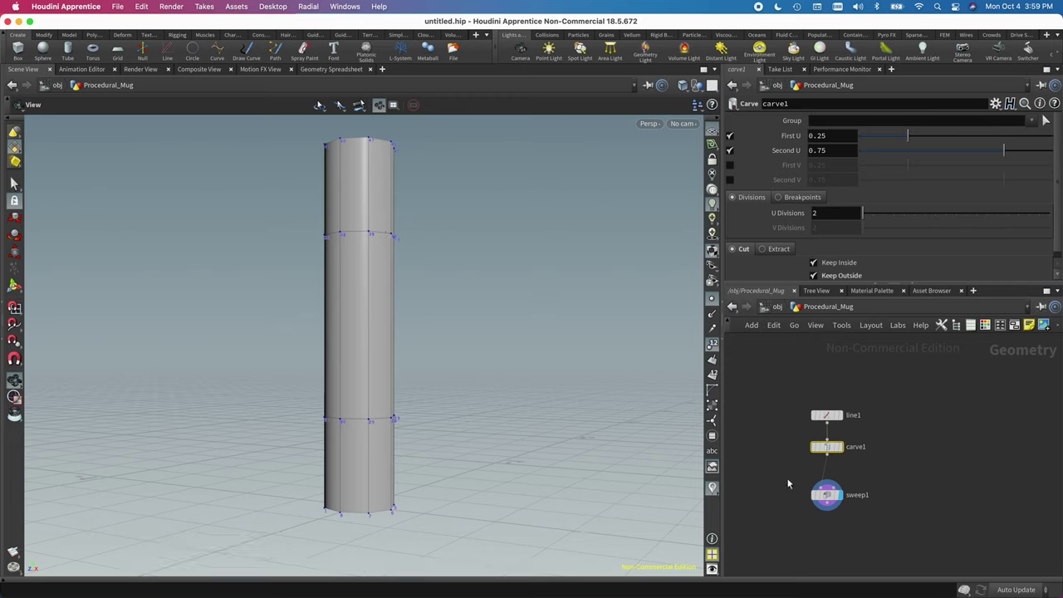
Insert a Fuse node between the Carve and Sweep nodes, view its output, and return the display to the Sweep node
{"action": "mouse_move", "coordinate": [837, 499]}
{"action": "left_click_drag", "start_coordinate": [838, 498], "coordinate": [837, 512]}
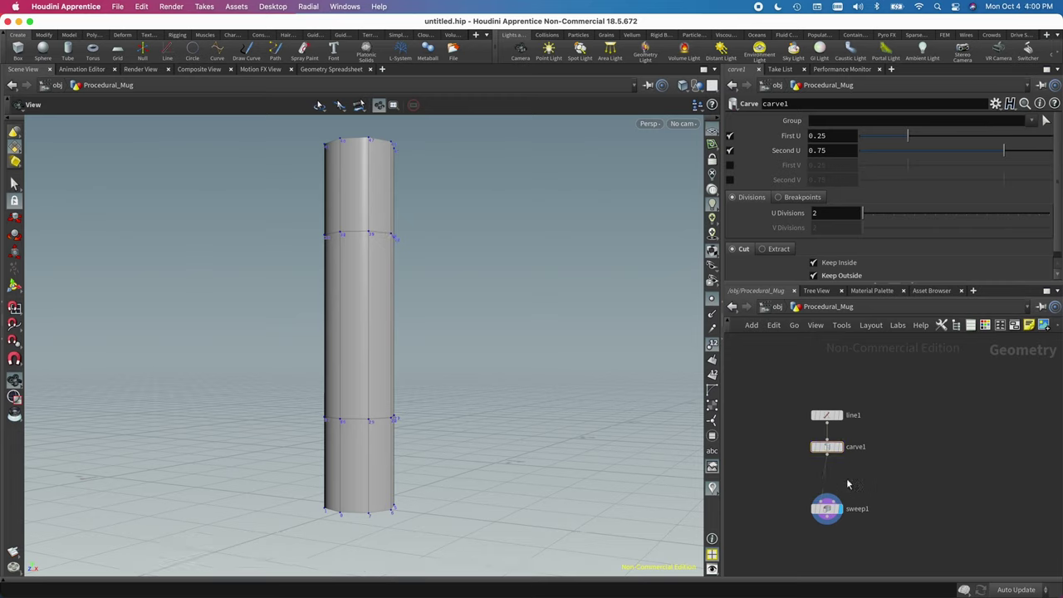
{"action": "key", "text": "Tab"}
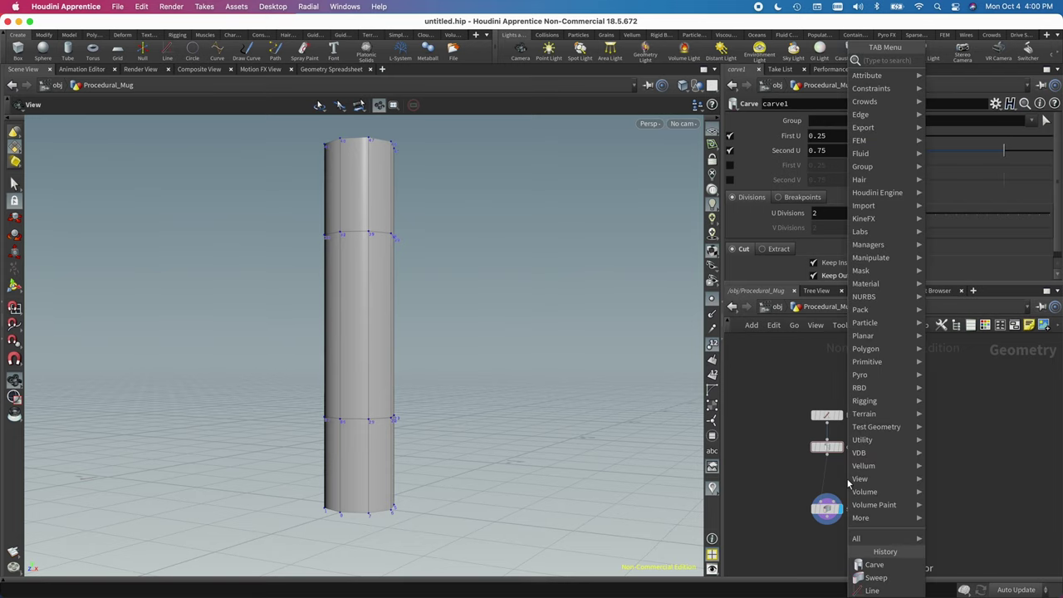
{"action": "type", "text": "fuse"}
{"action": "key", "text": "Return"}
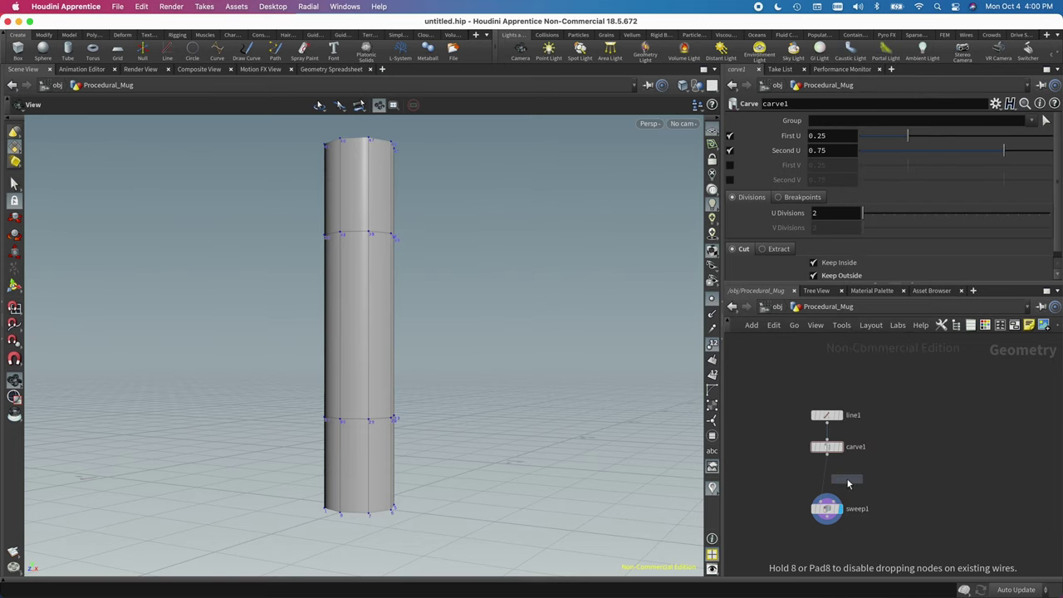
{"action": "left_click", "coordinate": [828, 474]}
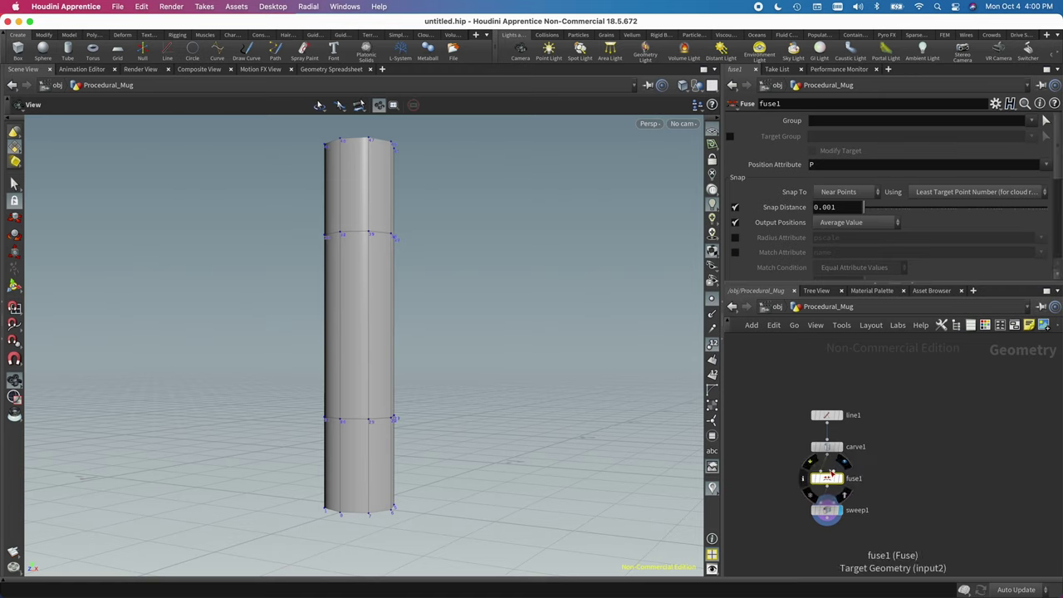
{"action": "left_click", "coordinate": [843, 479]}
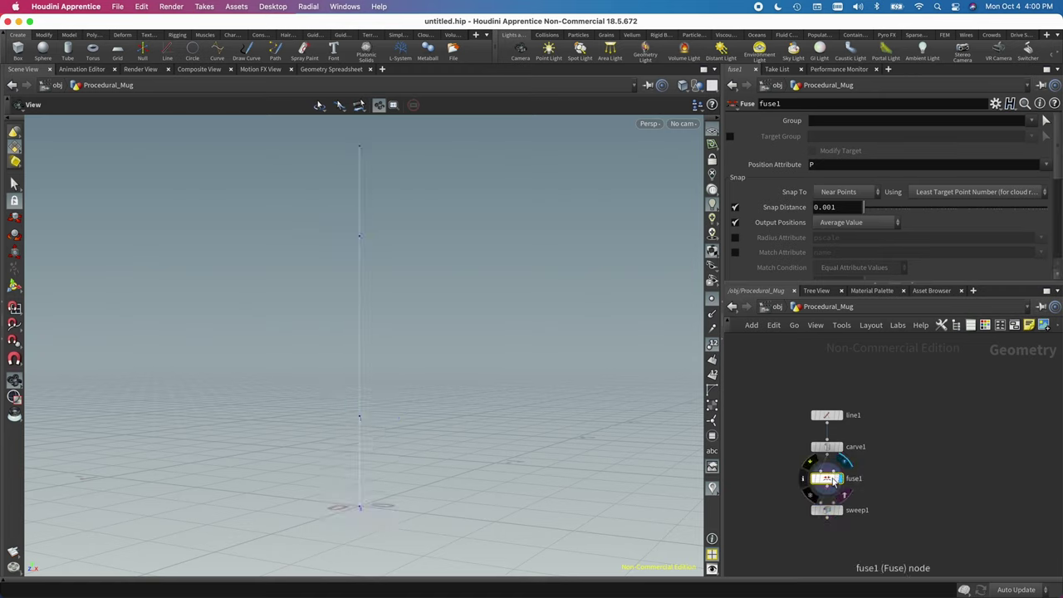
{"action": "left_click", "coordinate": [842, 515]}
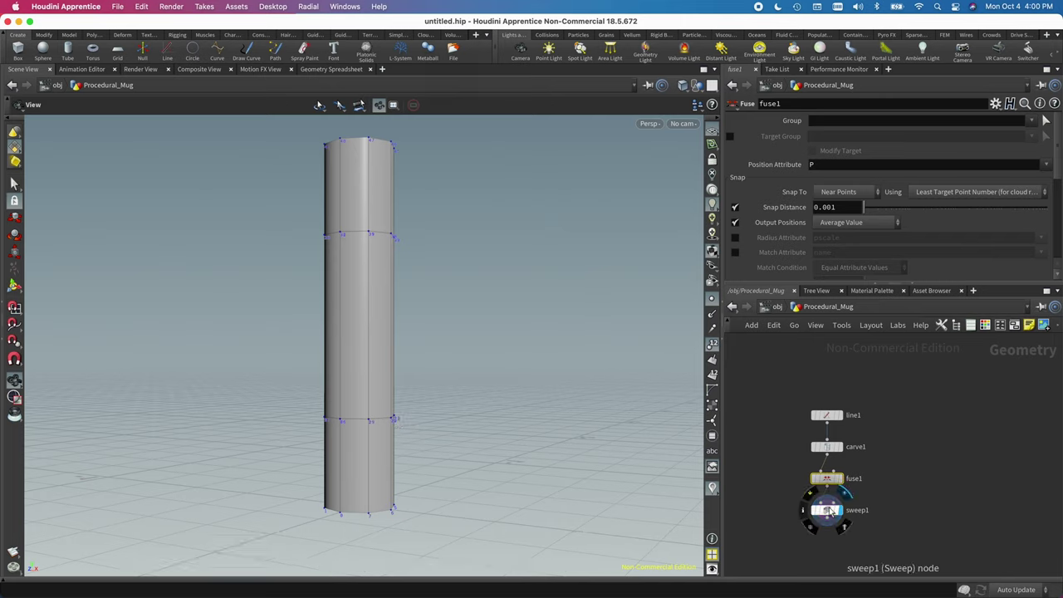
Move the Fuse node from before the Sweep to directly after it, display its output, and inspect the fused tube
{"action": "mouse_move", "coordinate": [830, 477]}
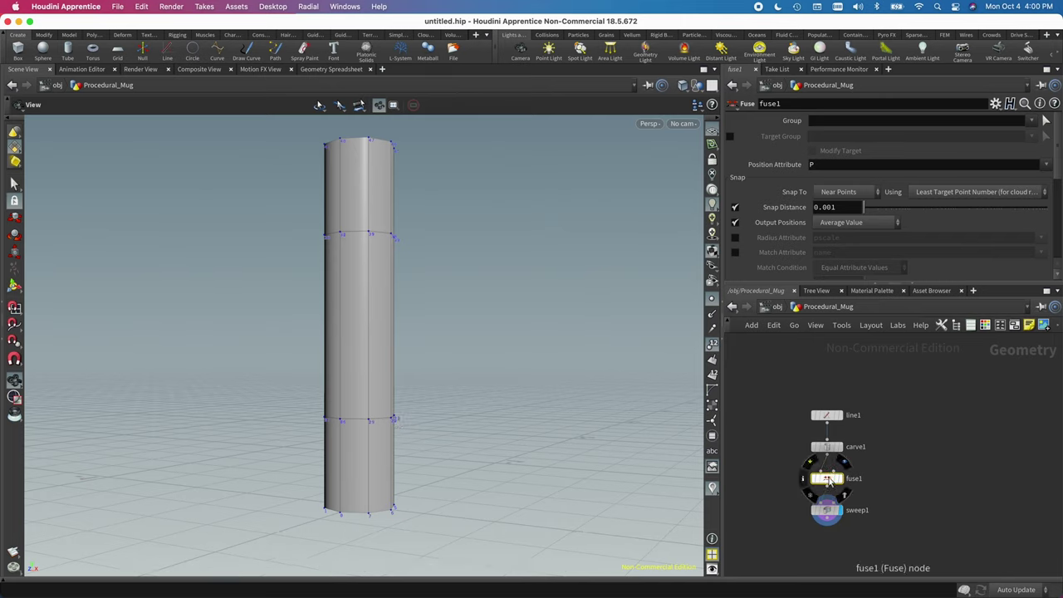
{"action": "mouse_move", "coordinate": [830, 477]}
{"action": "left_mouse_down"}
{"action": "mouse_move", "coordinate": [781, 471]}
{"action": "mouse_move", "coordinate": [767, 507]}
{"action": "mouse_move", "coordinate": [795, 510]}
{"action": "mouse_move", "coordinate": [831, 478]}
{"action": "mouse_move", "coordinate": [832, 448]}
{"action": "mouse_move", "coordinate": [839, 469]}
{"action": "mouse_move", "coordinate": [768, 497]}
{"action": "mouse_move", "coordinate": [778, 491]}
{"action": "mouse_move", "coordinate": [763, 486]}
{"action": "mouse_move", "coordinate": [812, 539]}
{"action": "mouse_move", "coordinate": [770, 503]}
{"action": "mouse_move", "coordinate": [779, 539]}
{"action": "left_mouse_up"}
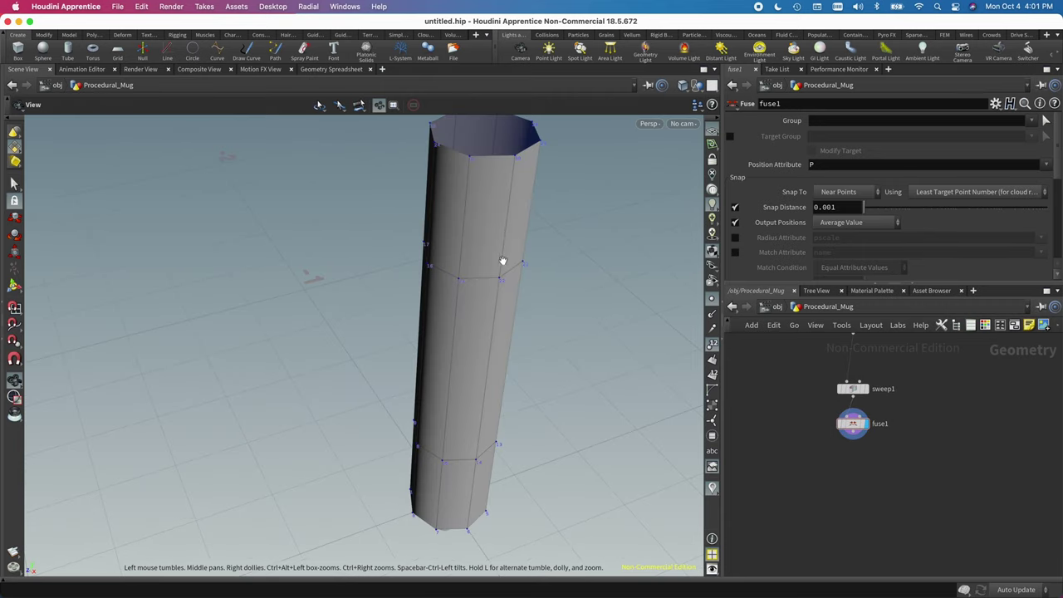
{"action": "left_click_drag", "start_coordinate": [503, 261], "coordinate": [507, 315]}
{"action": "left_click_drag", "start_coordinate": [413, 256], "coordinate": [407, 337]}
{"action": "left_click_drag", "start_coordinate": [460, 302], "coordinate": [401, 263]}
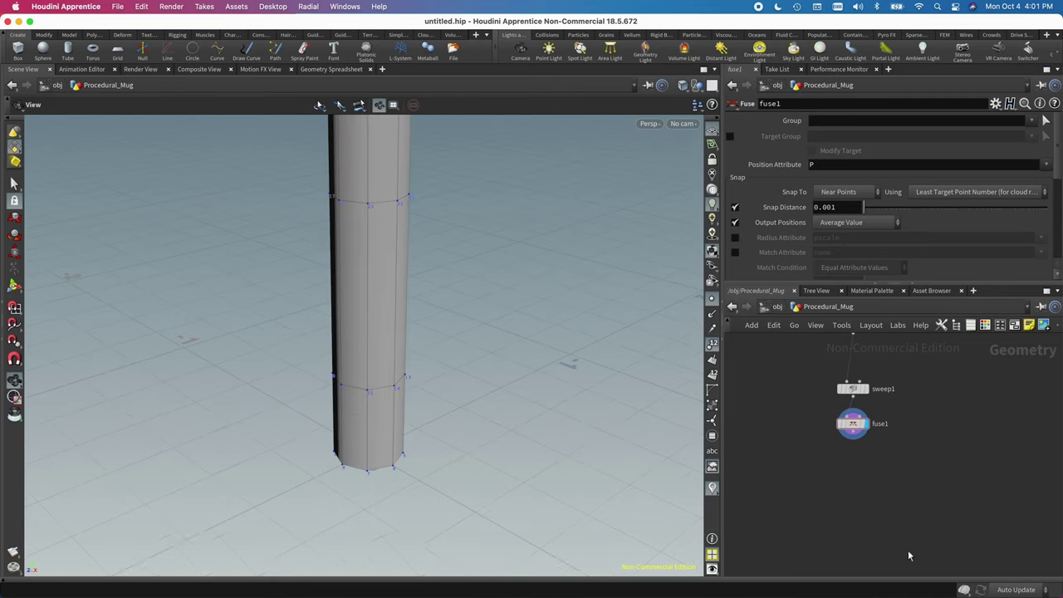
Set the Carve node's U Divisions to 3 and view the whole tube
{"action": "middle_click_drag", "start_coordinate": [922, 382], "coordinate": [892, 465]}
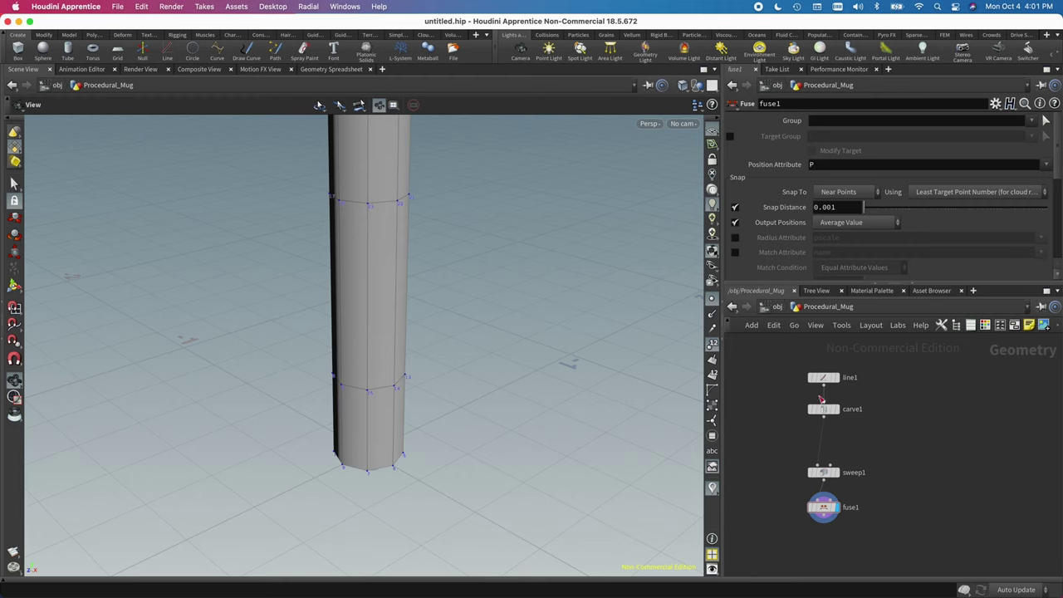
{"action": "left_click", "coordinate": [824, 411]}
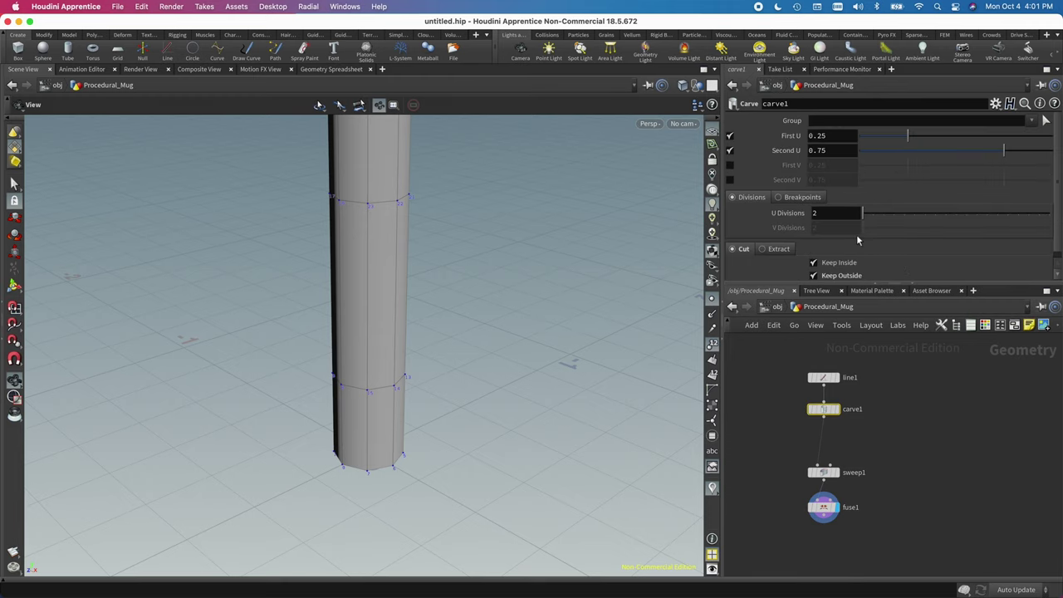
{"action": "left_click_drag", "start_coordinate": [868, 218], "coordinate": [873, 218]}
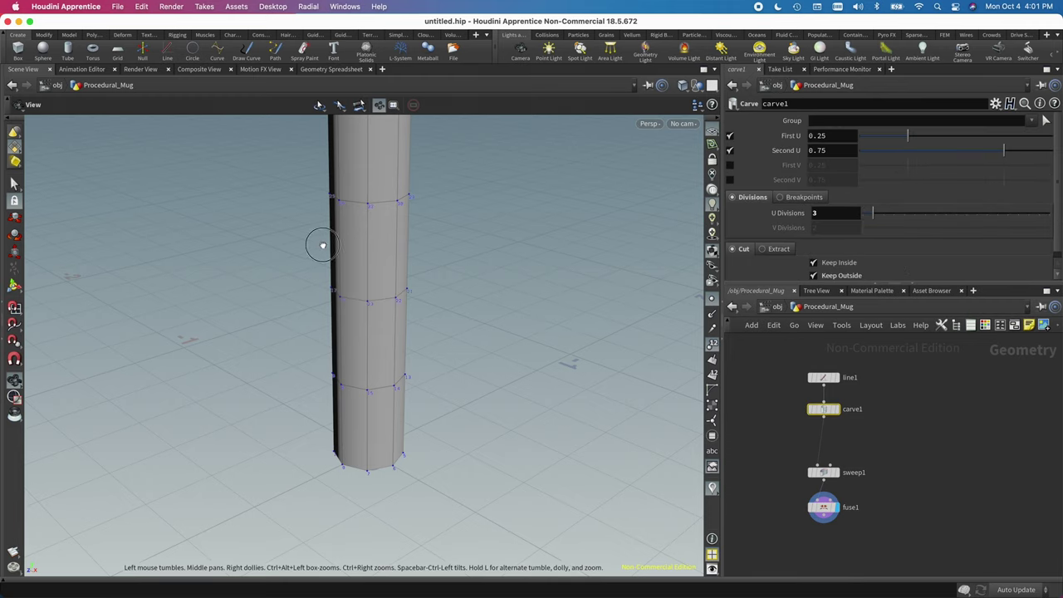
{"action": "left_click_drag", "start_coordinate": [321, 244], "coordinate": [442, 311]}
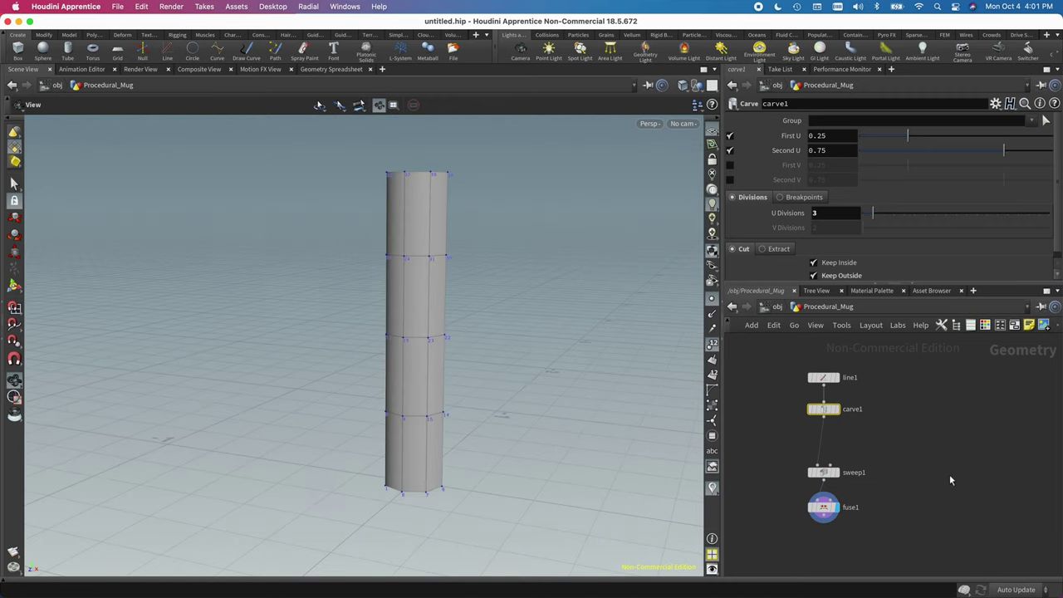
Insert a copy of the Fuse node between the Carve and Sweep nodes and display its output
{"action": "left_click_drag", "start_coordinate": [831, 475], "coordinate": [828, 450]}
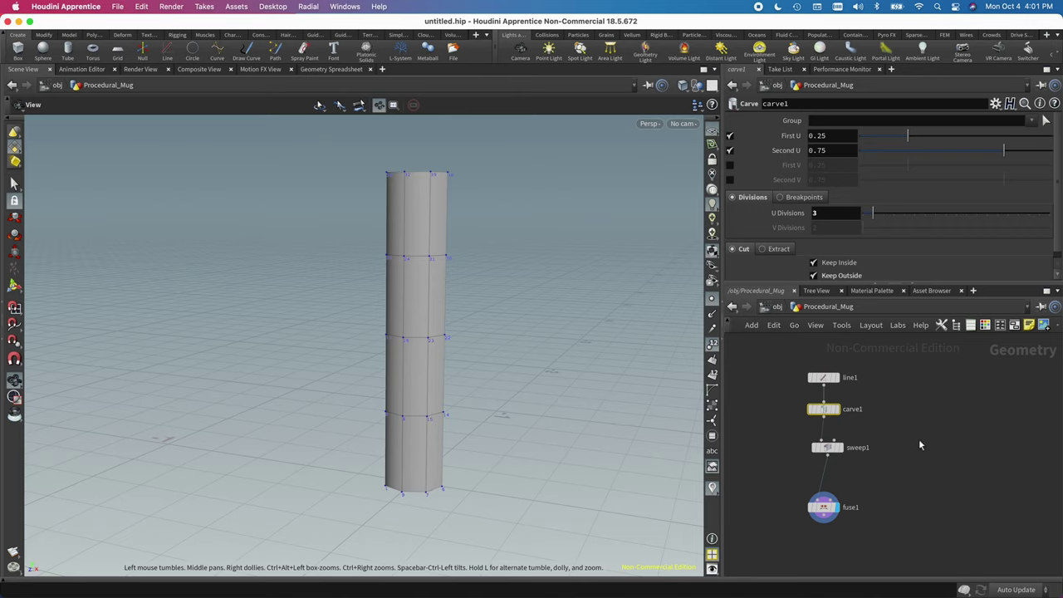
{"action": "left_click", "coordinate": [837, 410]}
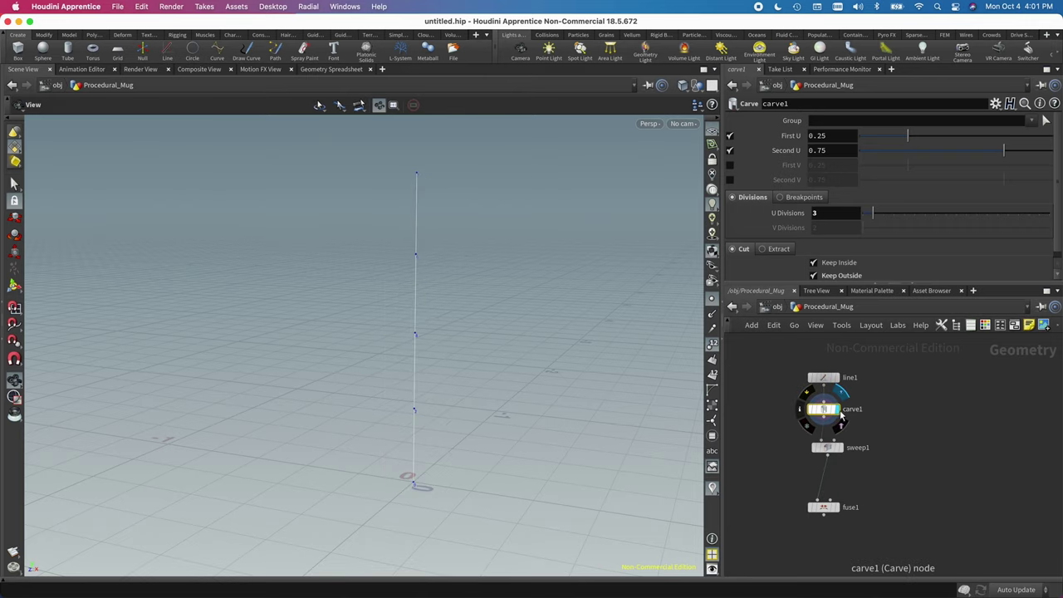
{"action": "left_click_drag", "start_coordinate": [824, 507], "coordinate": [828, 444], "text": "alt"}
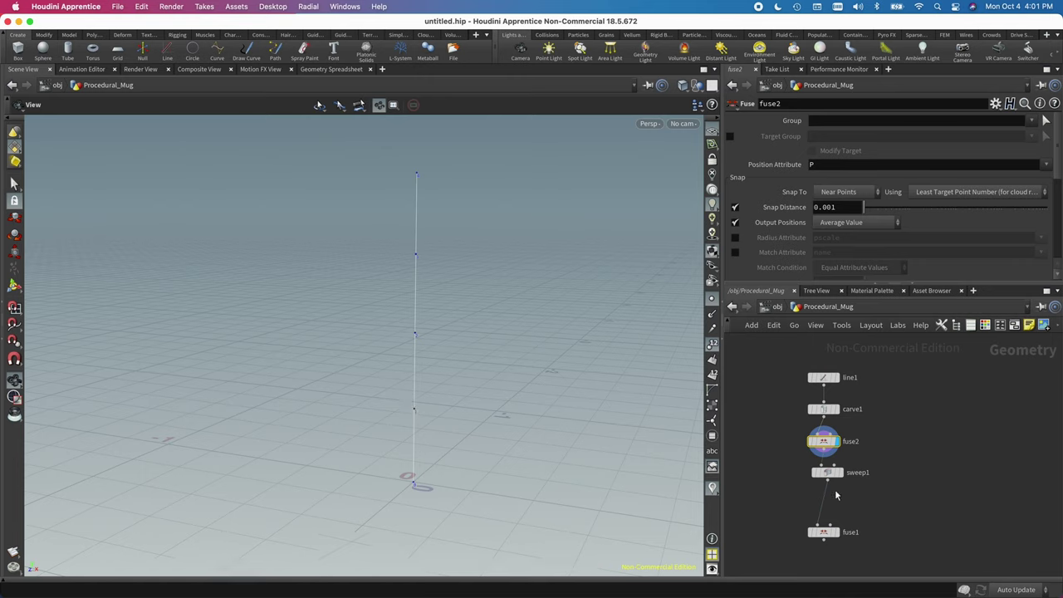
Insert a Group by Range node between the copied Fuse and Sweep nodes, with group name handle_pts and type Points
{"action": "left_click_drag", "start_coordinate": [833, 476], "coordinate": [833, 490]}
{"action": "key", "text": "Tab"}
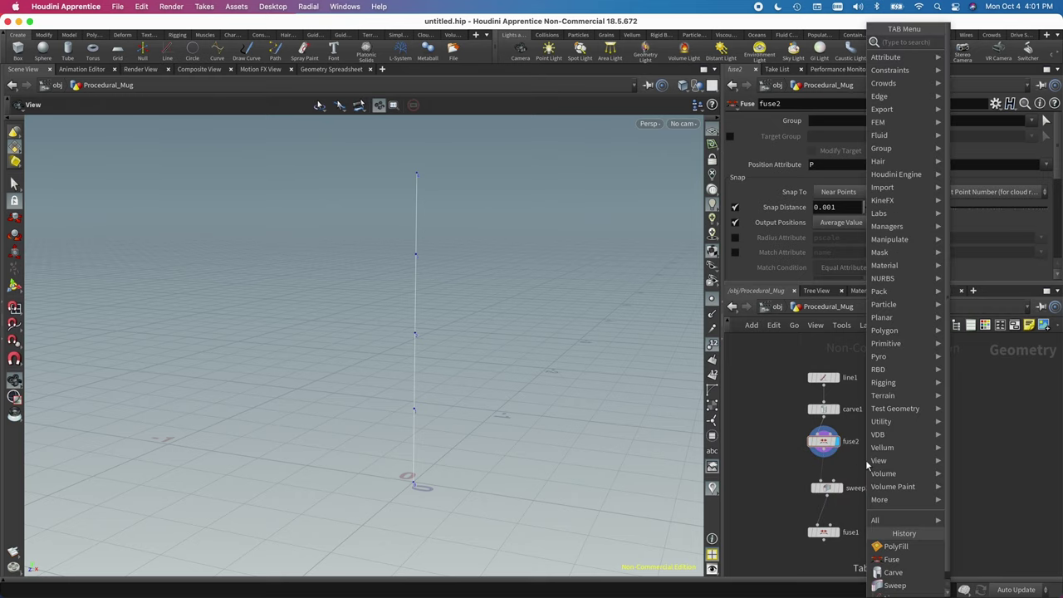
{"action": "type", "text": "group b"}
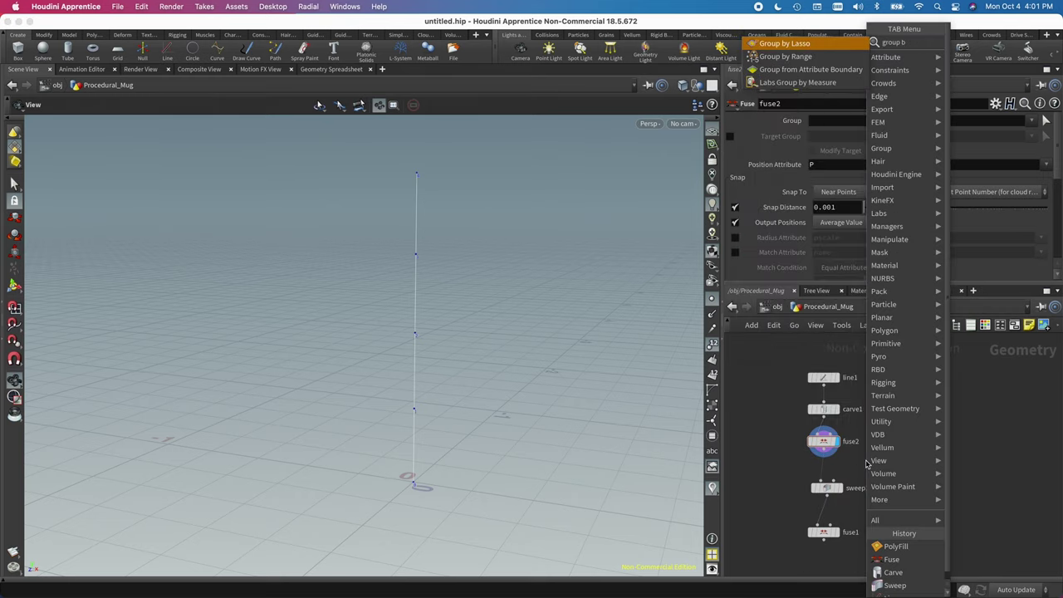
{"action": "type", "text": "yr"}
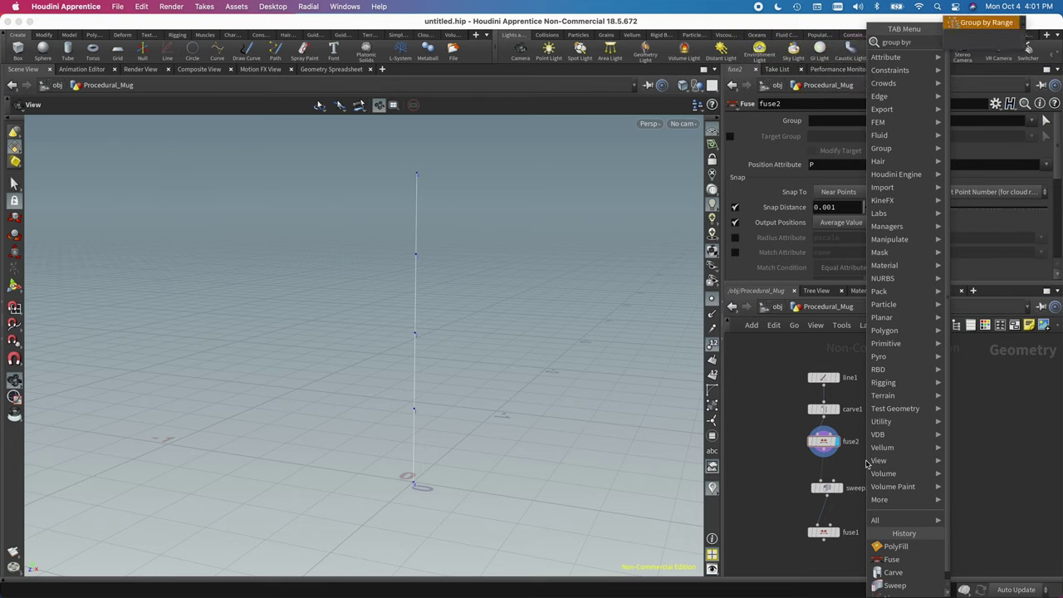
{"action": "key", "text": "Return"}
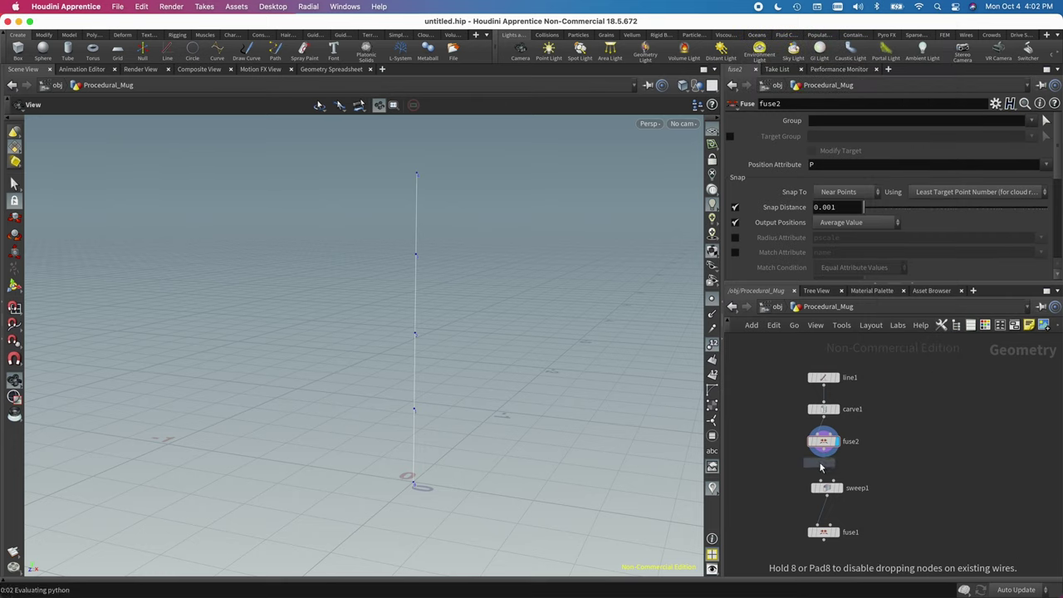
{"action": "left_click", "coordinate": [822, 471]}
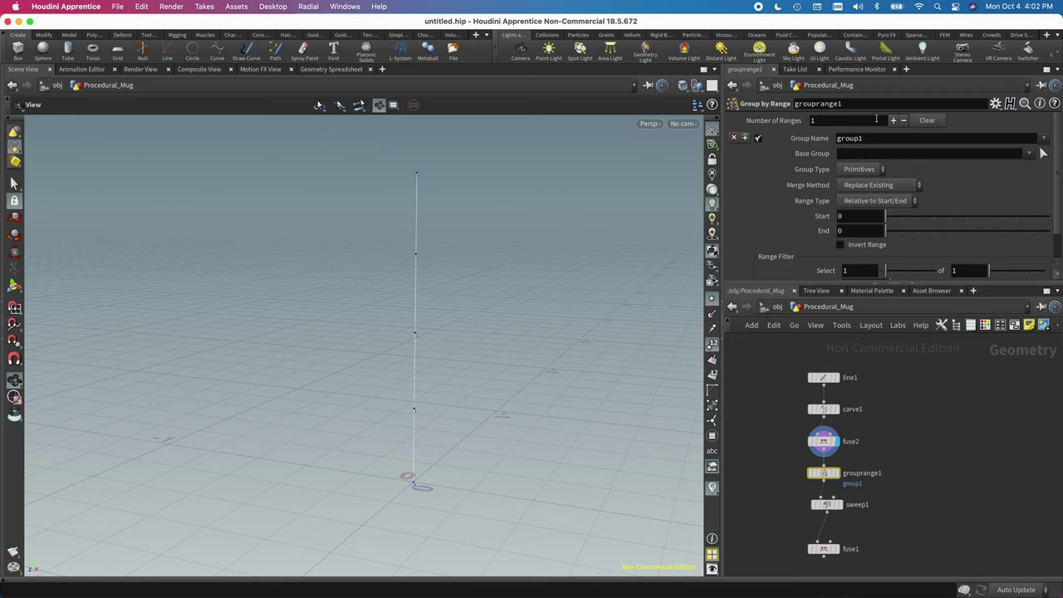
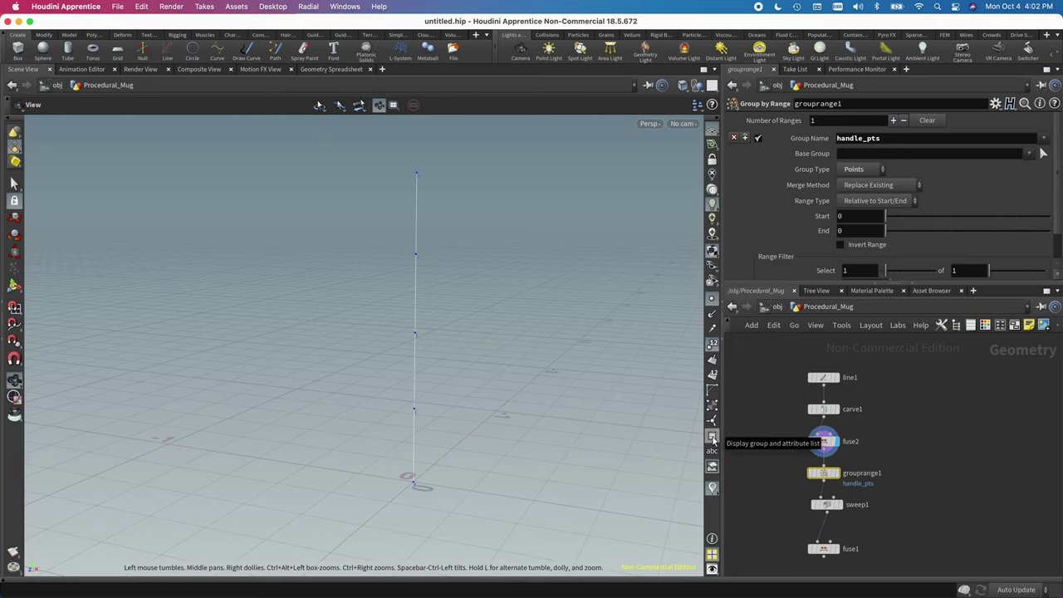
Show the viewport's group list, set it to Points, and display the Group by Range node's output
{"action": "left_click", "coordinate": [712, 439]}
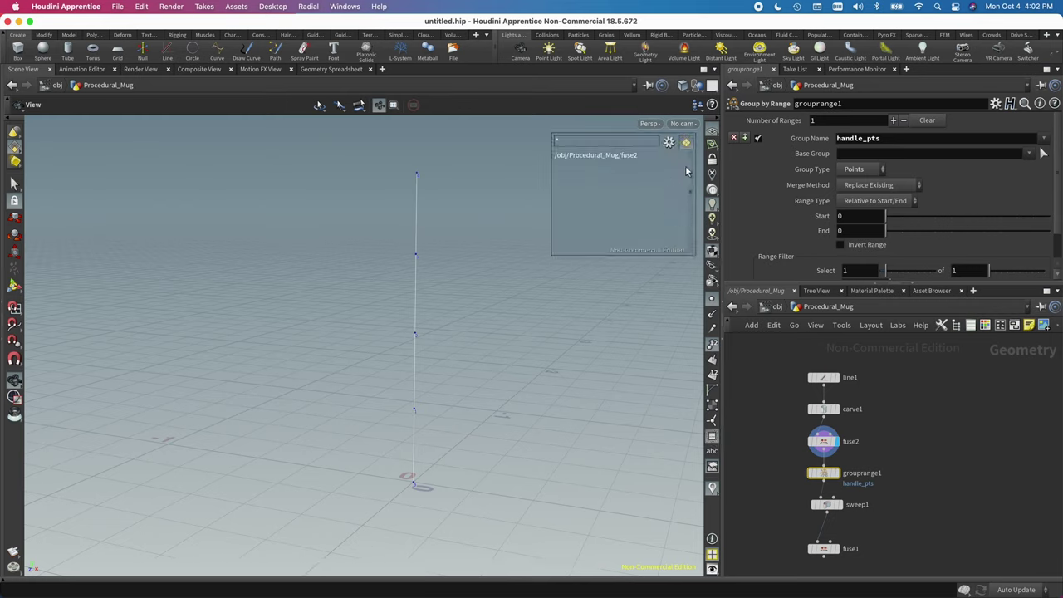
{"action": "left_click", "coordinate": [670, 143]}
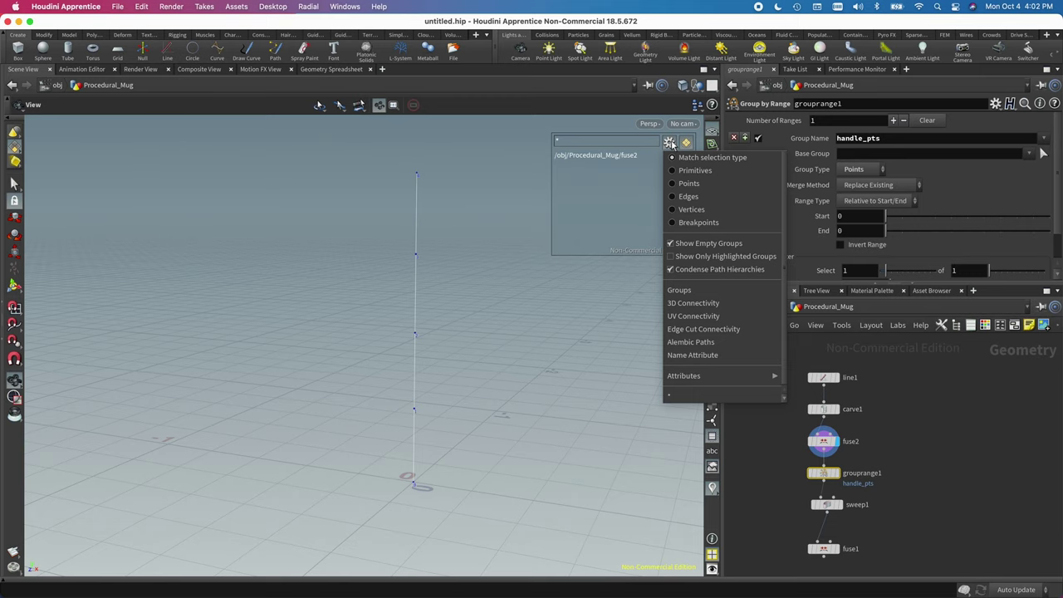
{"action": "left_click", "coordinate": [686, 185]}
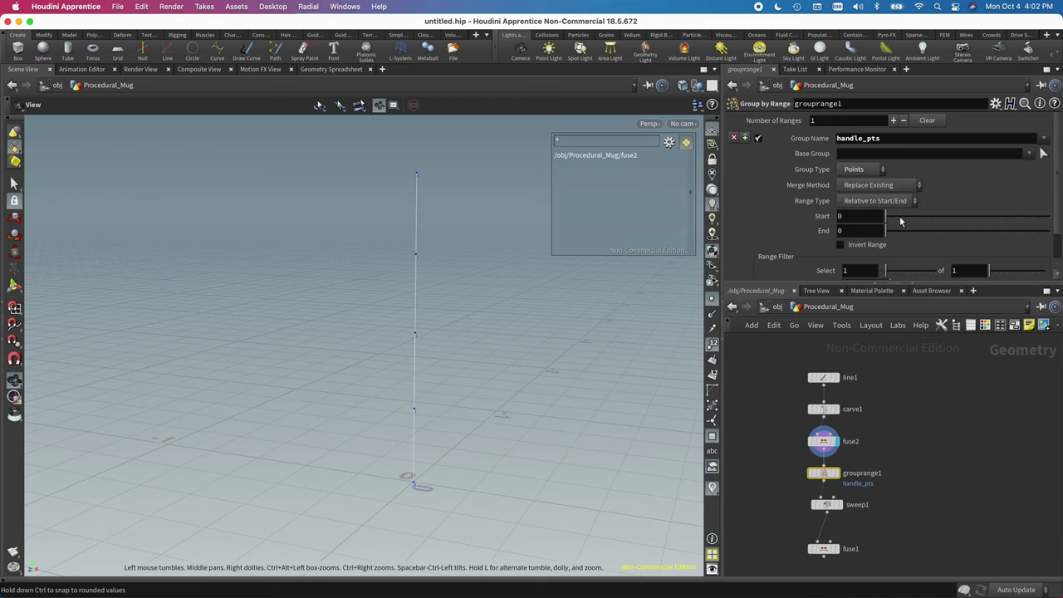
{"action": "left_click", "coordinate": [842, 475]}
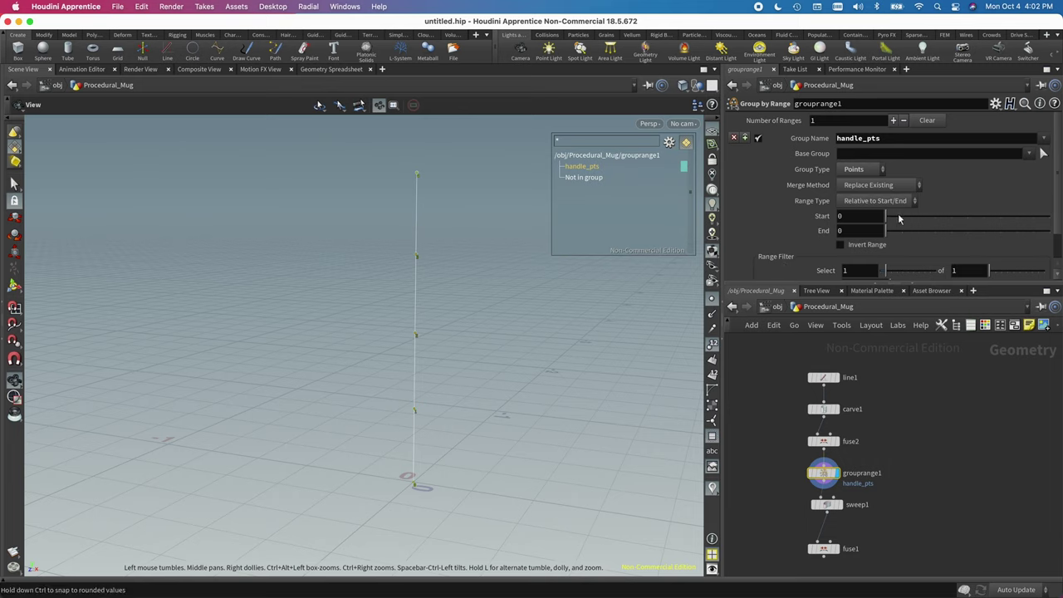
{"action": "scroll", "coordinate": [764, 241], "scroll_direction": "down", "scroll_amount": 2}
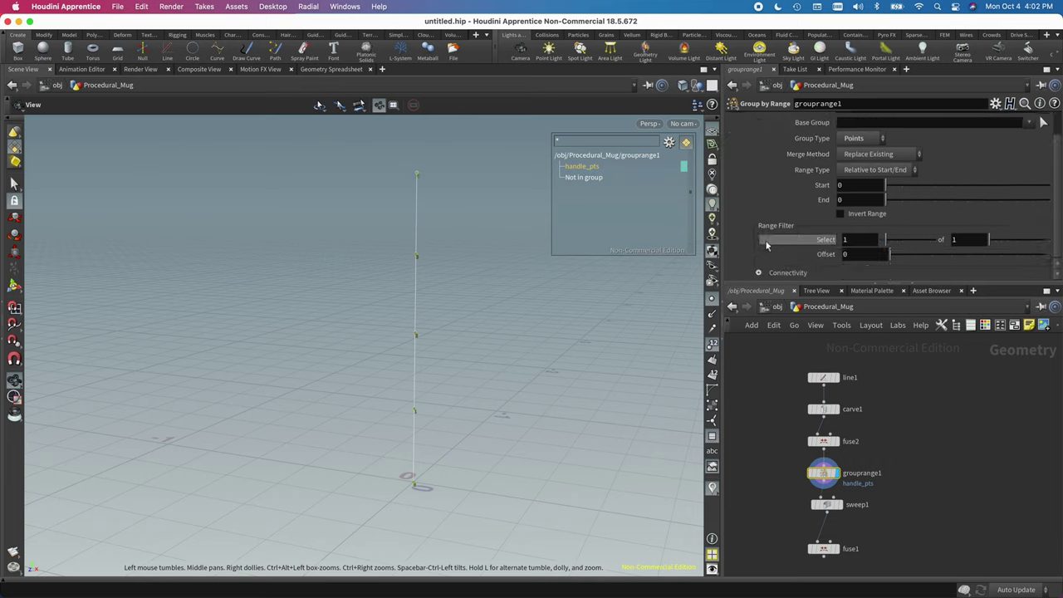
{"action": "left_click", "coordinate": [902, 184]}
{"action": "left_click", "coordinate": [902, 200]}
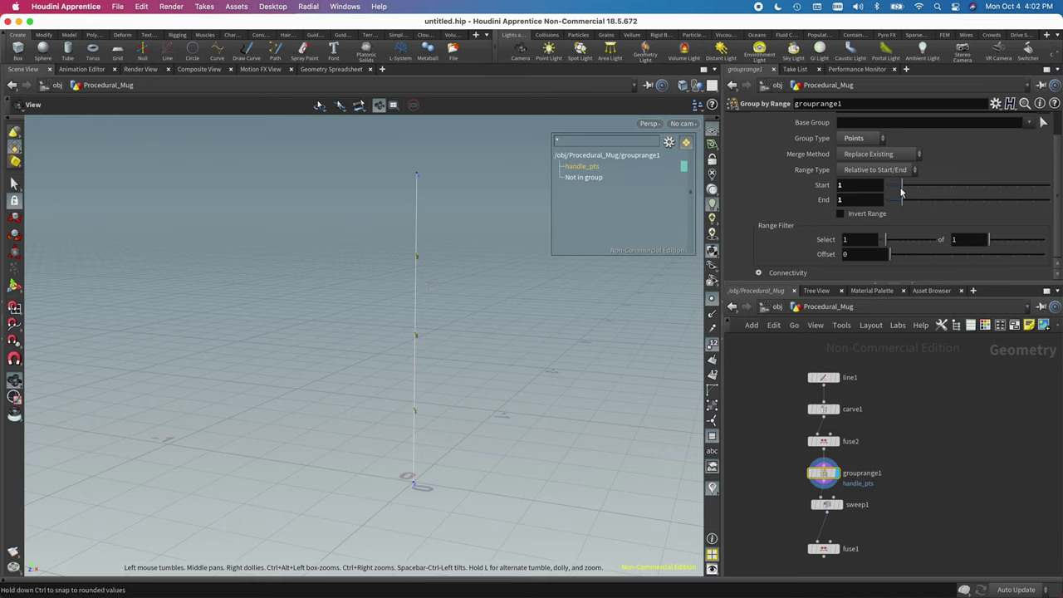
{"action": "mouse_move", "coordinate": [901, 188]}
{"action": "left_mouse_down"}
{"action": "mouse_move", "coordinate": [887, 185]}
{"action": "mouse_move", "coordinate": [886, 200]}
{"action": "left_mouse_up"}
Set the Group by Range node's range filter to select 1 of 2 with an offset of 1
{"action": "left_click_drag", "start_coordinate": [993, 242], "coordinate": [996, 242]}
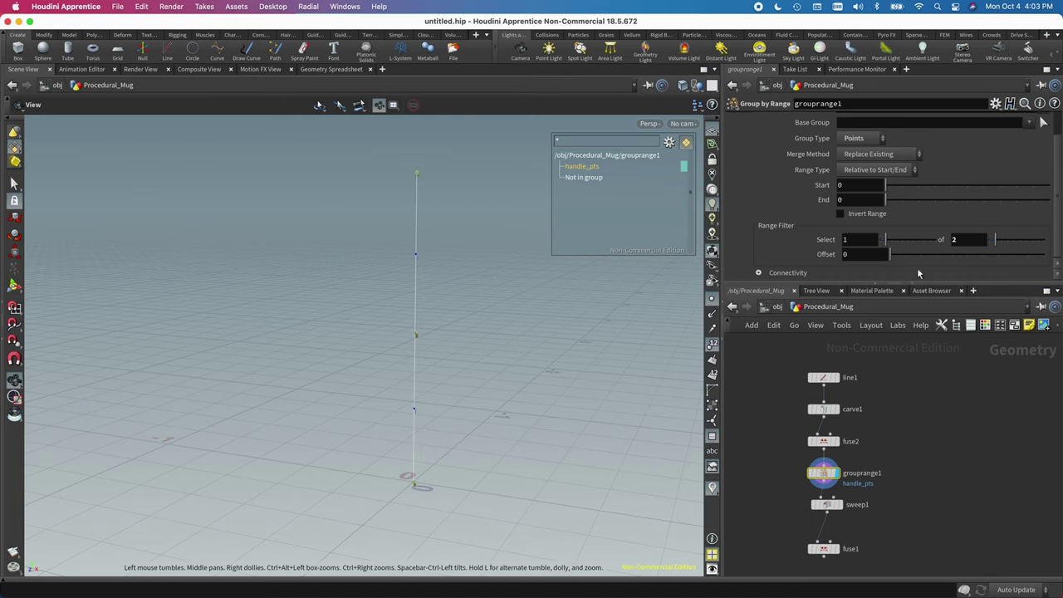
{"action": "left_click", "coordinate": [892, 256]}
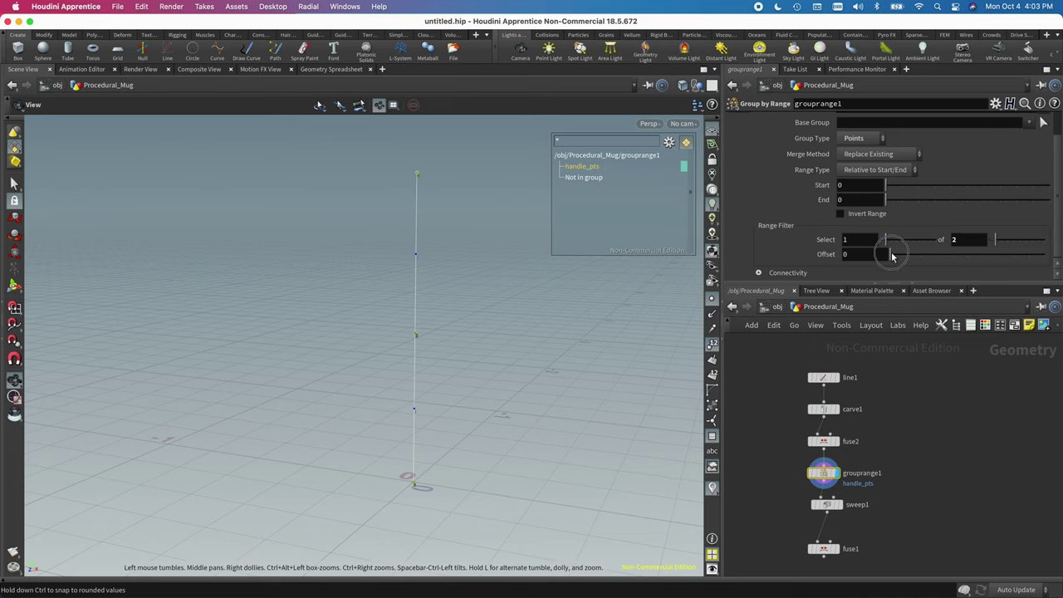
{"action": "mouse_move", "coordinate": [892, 257]}
{"action": "left_mouse_down"}
{"action": "mouse_move", "coordinate": [903, 256]}
{"action": "mouse_move", "coordinate": [878, 254]}
{"action": "mouse_move", "coordinate": [906, 255]}
{"action": "left_mouse_up"}
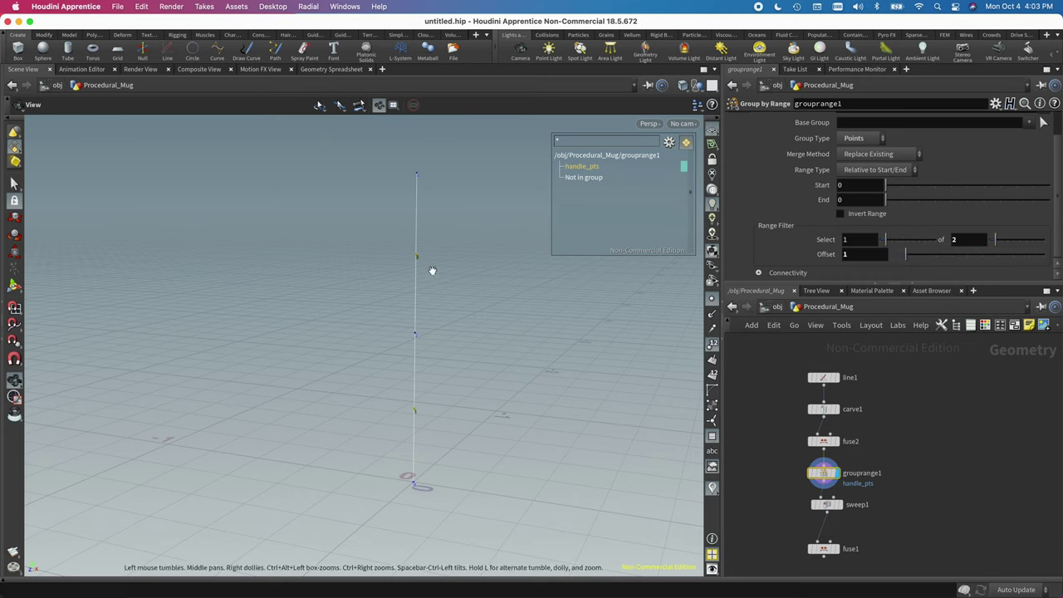
Select and display the Fuse node after the Sweep, and examine the tube from below
{"action": "scroll", "coordinate": [914, 447], "scroll_direction": "up", "scroll_amount": 1}
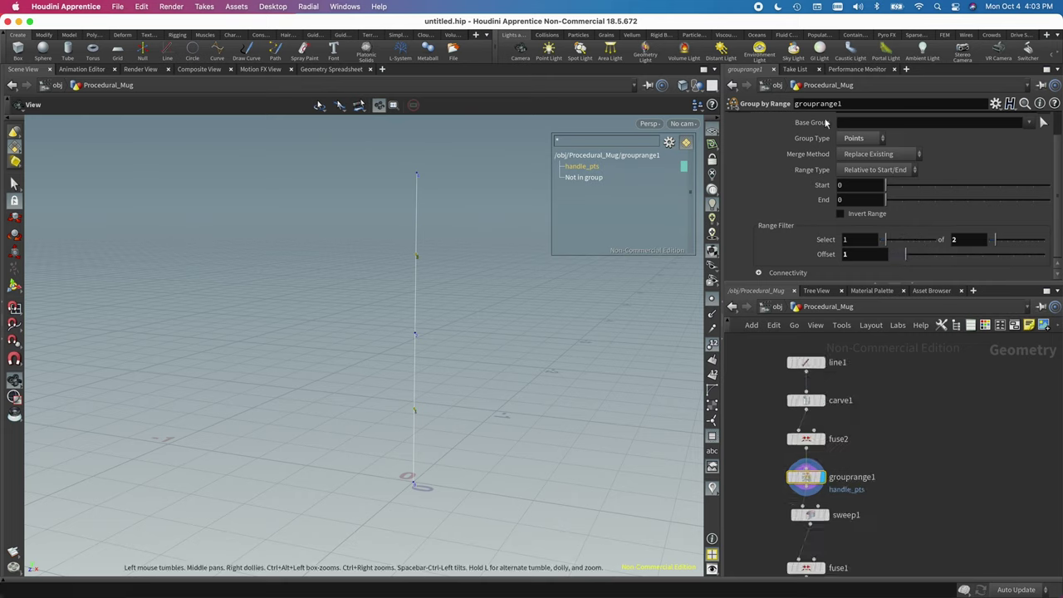
{"action": "scroll", "coordinate": [818, 470], "scroll_direction": "down", "scroll_amount": 2}
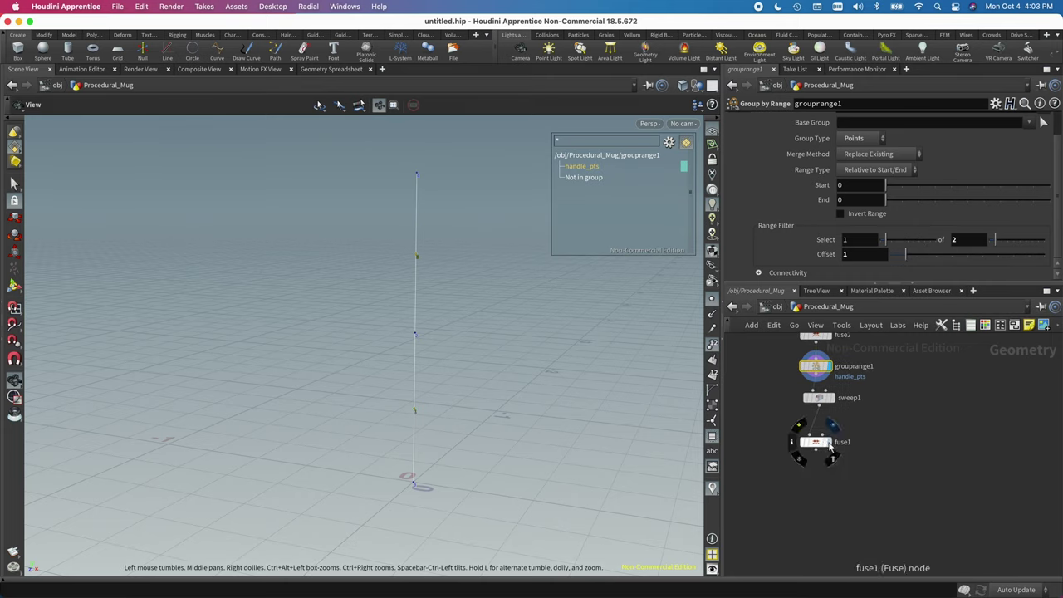
{"action": "left_click", "coordinate": [825, 445]}
{"action": "left_click", "coordinate": [820, 443]}
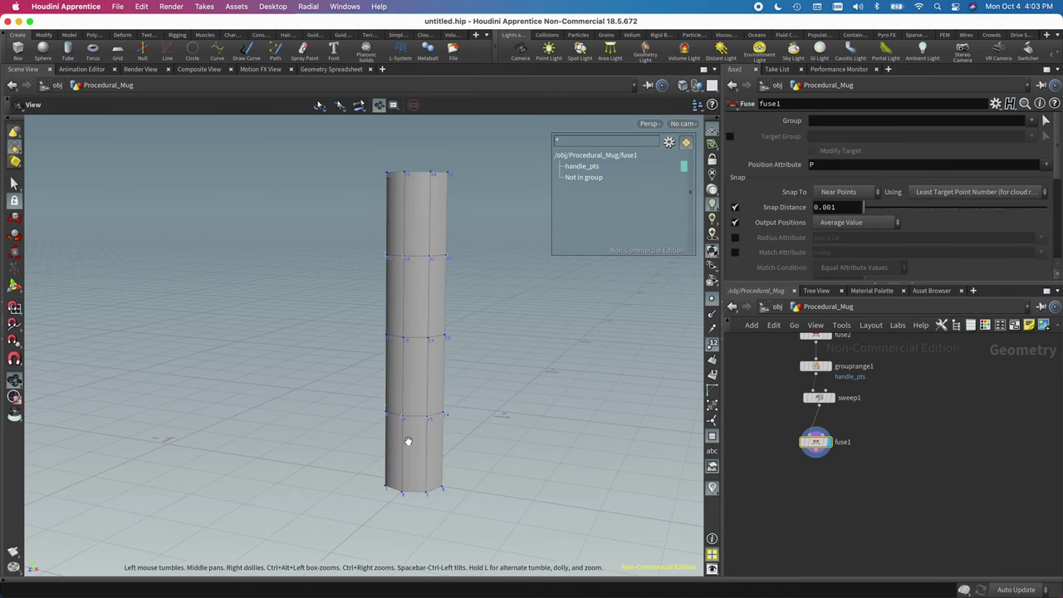
{"action": "left_click_drag", "start_coordinate": [379, 414], "coordinate": [531, 357]}
Add a Group Promote node after the last Fuse node and display its output
{"action": "key", "text": "Tab"}
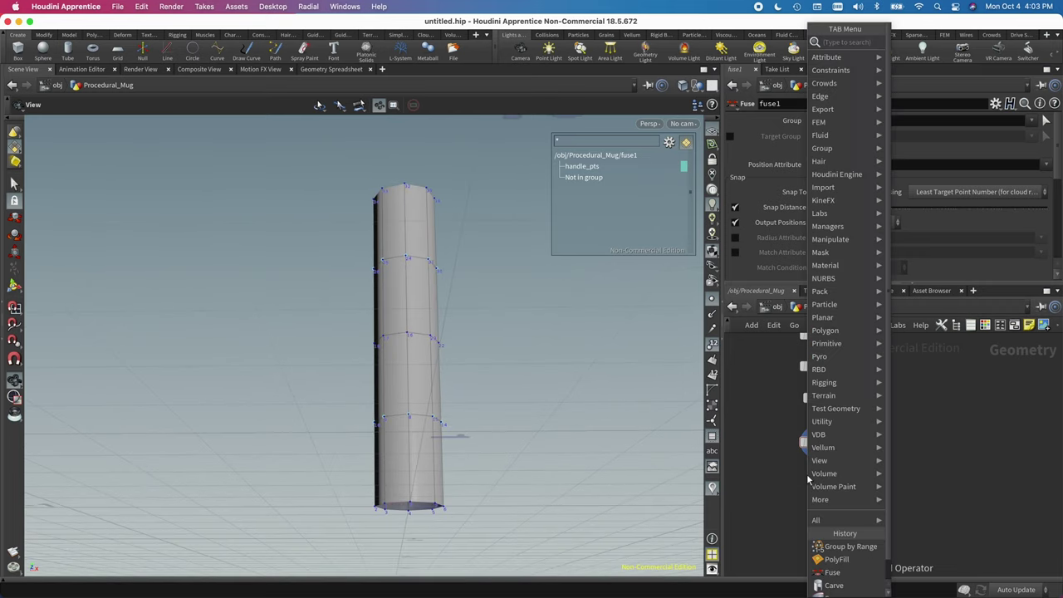
{"action": "type", "text": "group pro"}
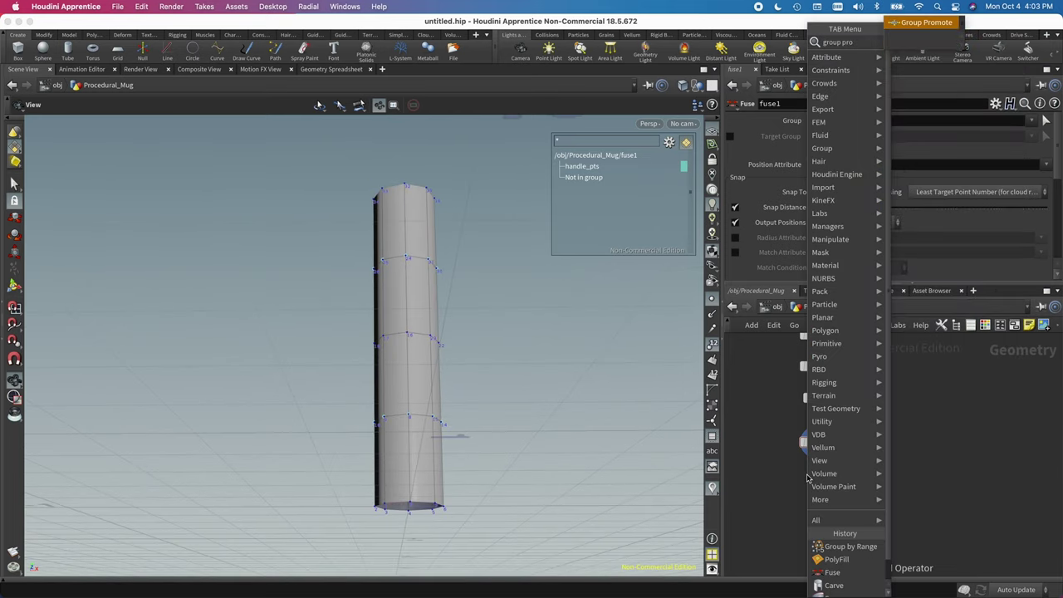
{"action": "key", "text": "Return"}
{"action": "left_click", "coordinate": [811, 478]}
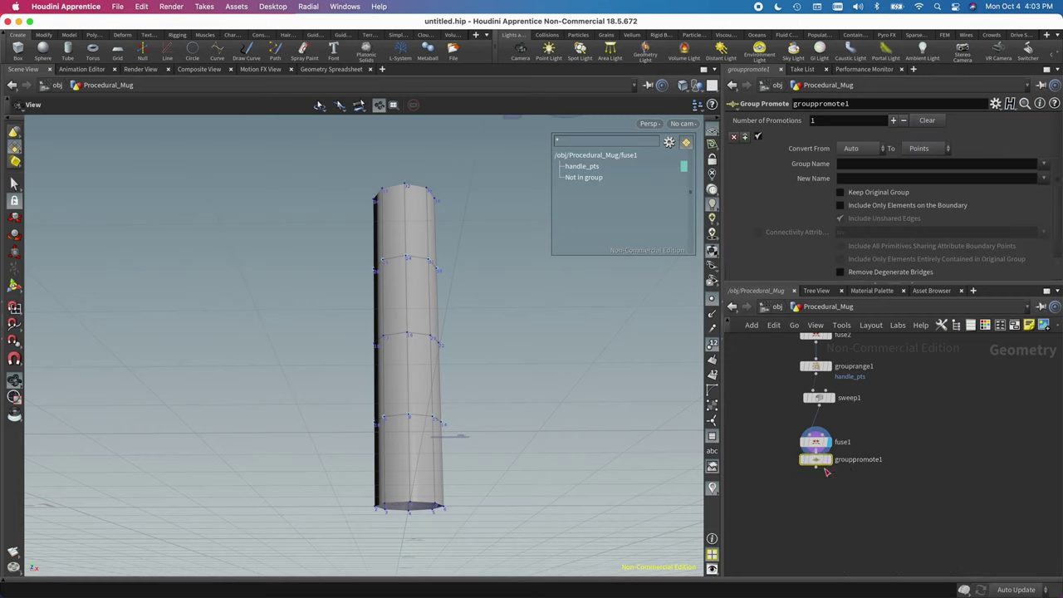
{"action": "left_click", "coordinate": [828, 474]}
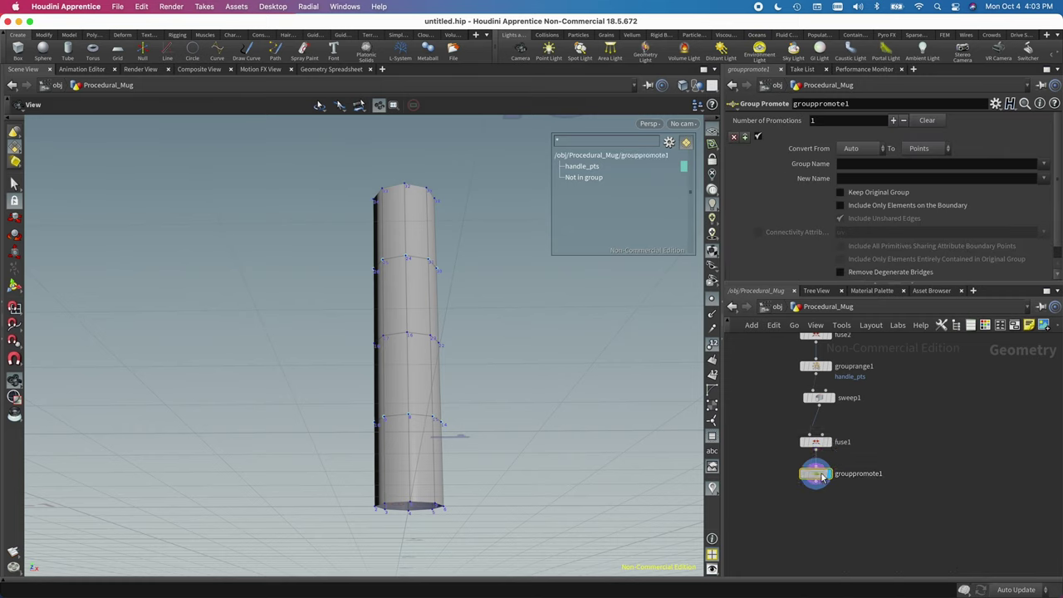
Set the Group Promote node to convert the handle_pts group to Edges under the new name handle_edg
{"action": "left_click", "coordinate": [851, 165]}
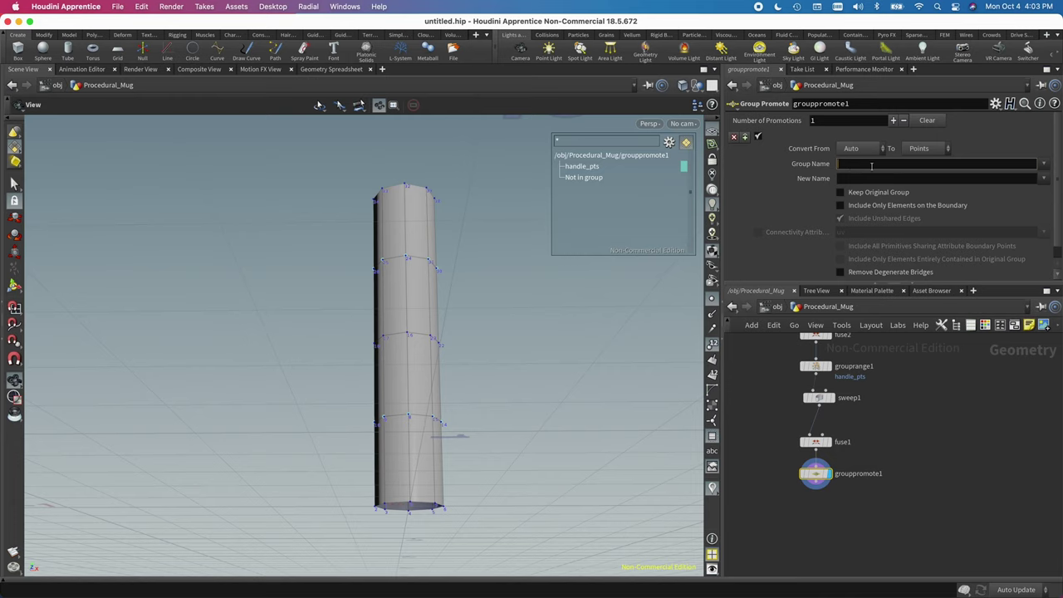
{"action": "left_click", "coordinate": [1044, 165]}
{"action": "left_click", "coordinate": [1028, 180]}
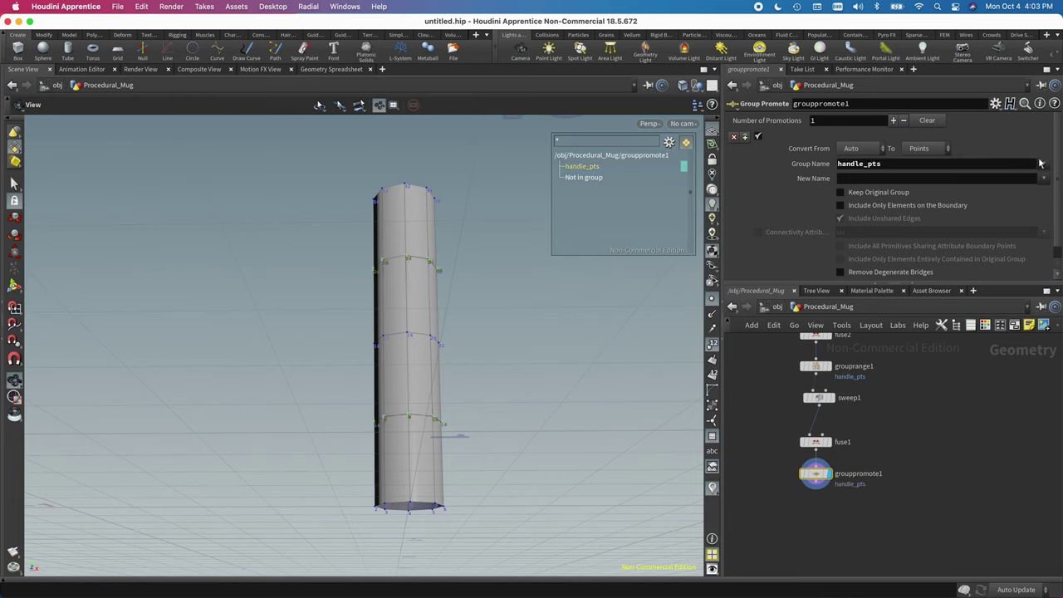
{"action": "left_click", "coordinate": [917, 151]}
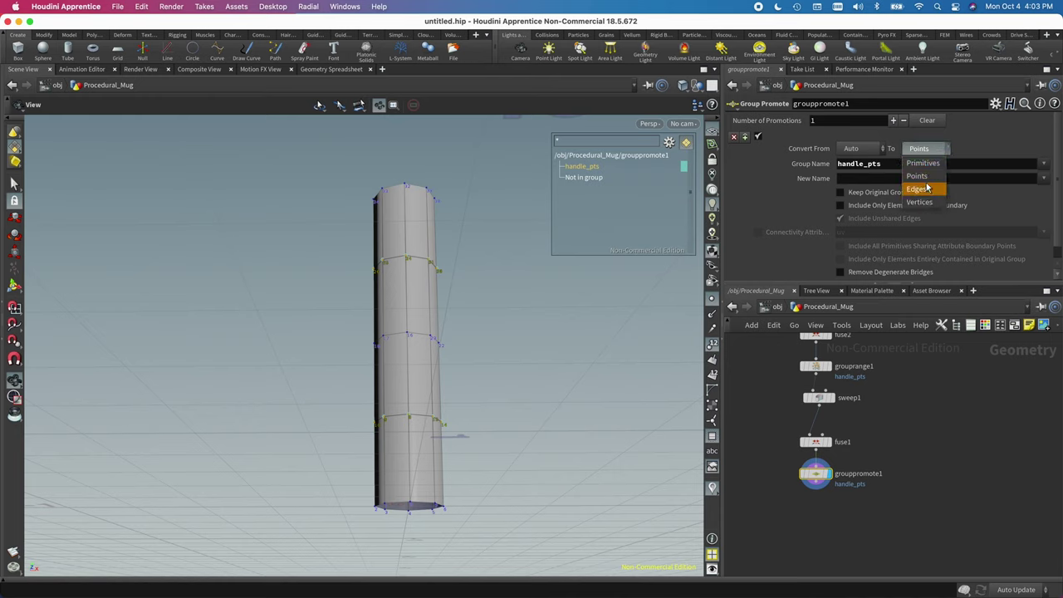
{"action": "left_click", "coordinate": [918, 190]}
{"action": "left_click", "coordinate": [1004, 178]}
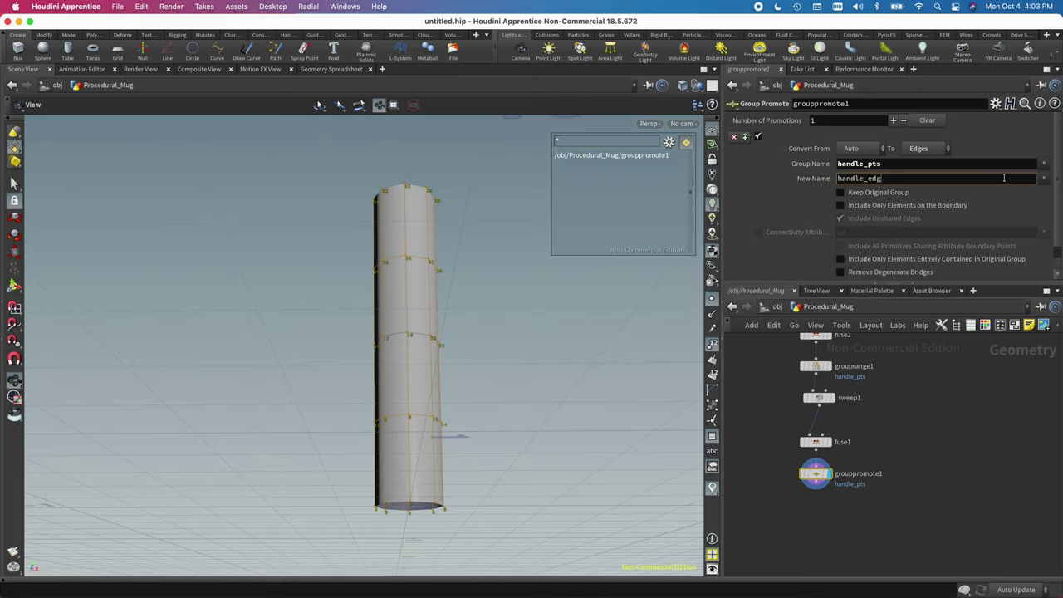
{"action": "key", "text": "Return"}
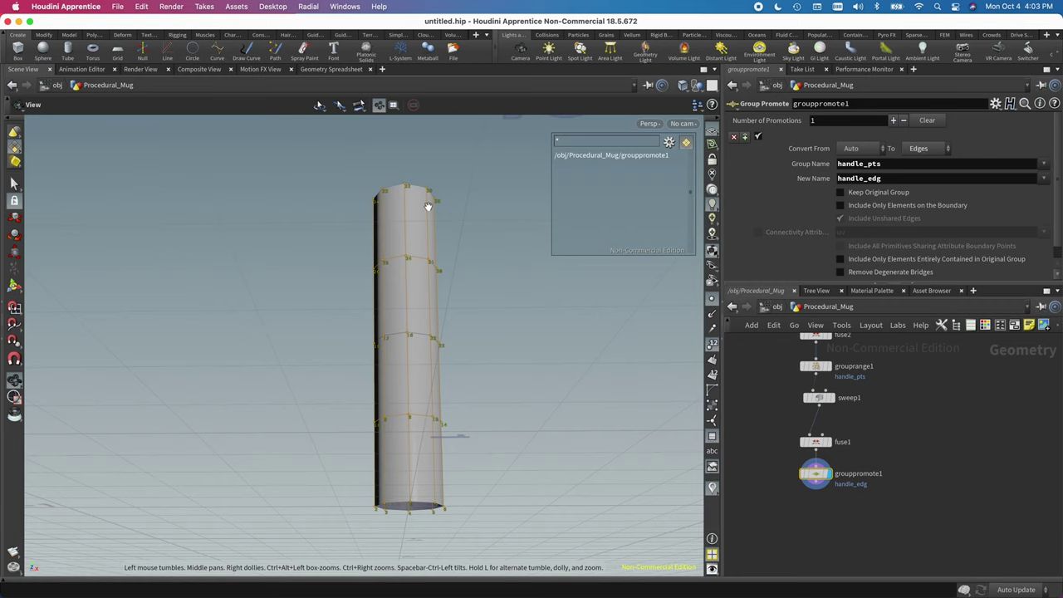
Restrict the promoted group to include only elements on the boundary, and inspect the edge loops around the tube
{"action": "left_click_drag", "start_coordinate": [393, 250], "coordinate": [407, 277]}
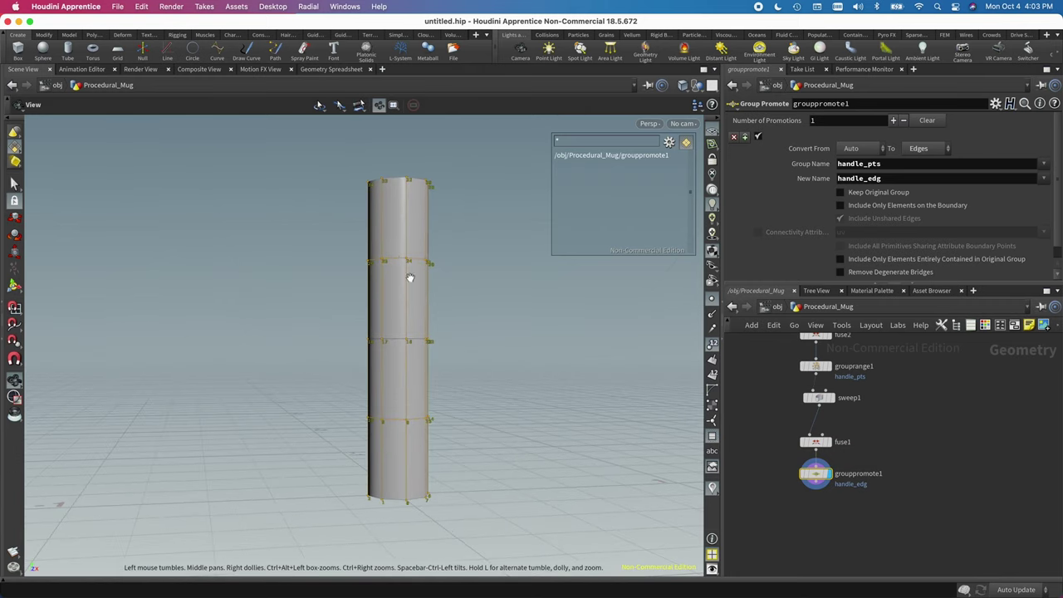
{"action": "left_click", "coordinate": [840, 205]}
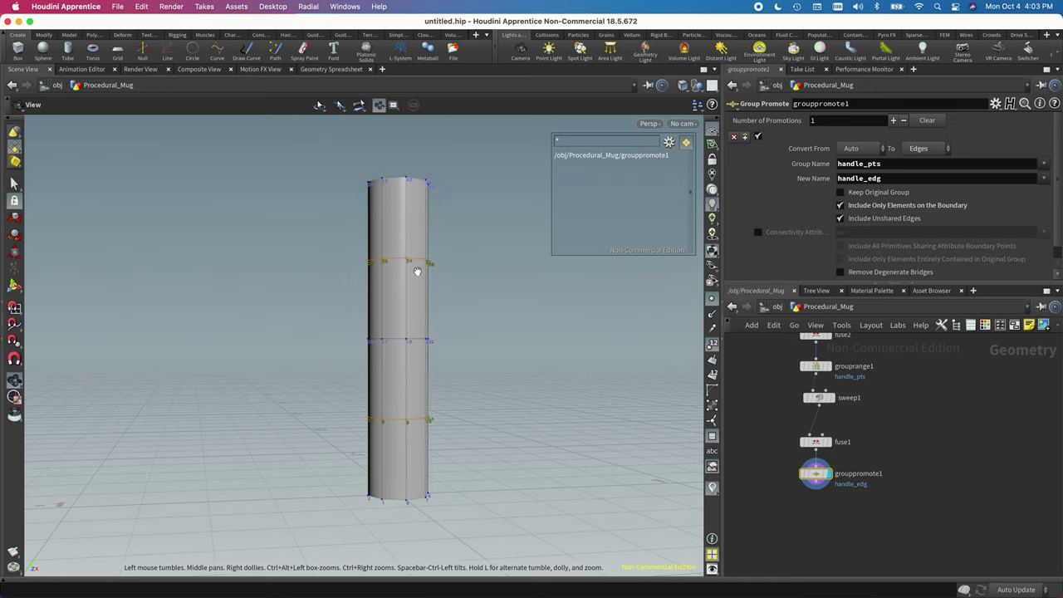
{"action": "left_click_drag", "start_coordinate": [416, 268], "coordinate": [423, 330]}
{"action": "middle_click_drag", "start_coordinate": [423, 329], "coordinate": [387, 203]}
{"action": "left_click_drag", "start_coordinate": [387, 203], "coordinate": [402, 277]}
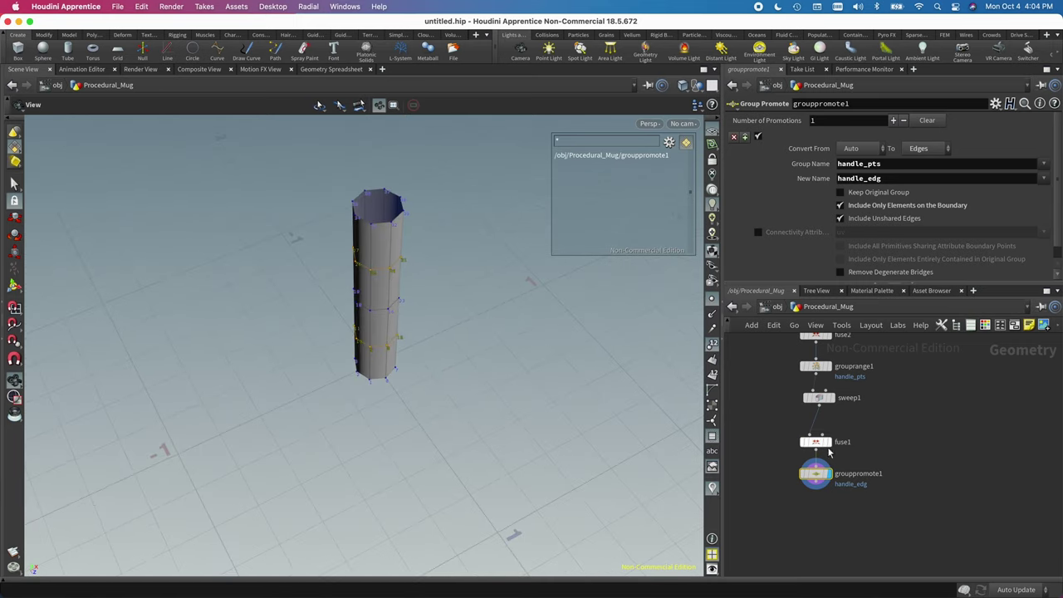
{"action": "scroll", "coordinate": [803, 398], "scroll_direction": "down", "scroll_amount": 2}
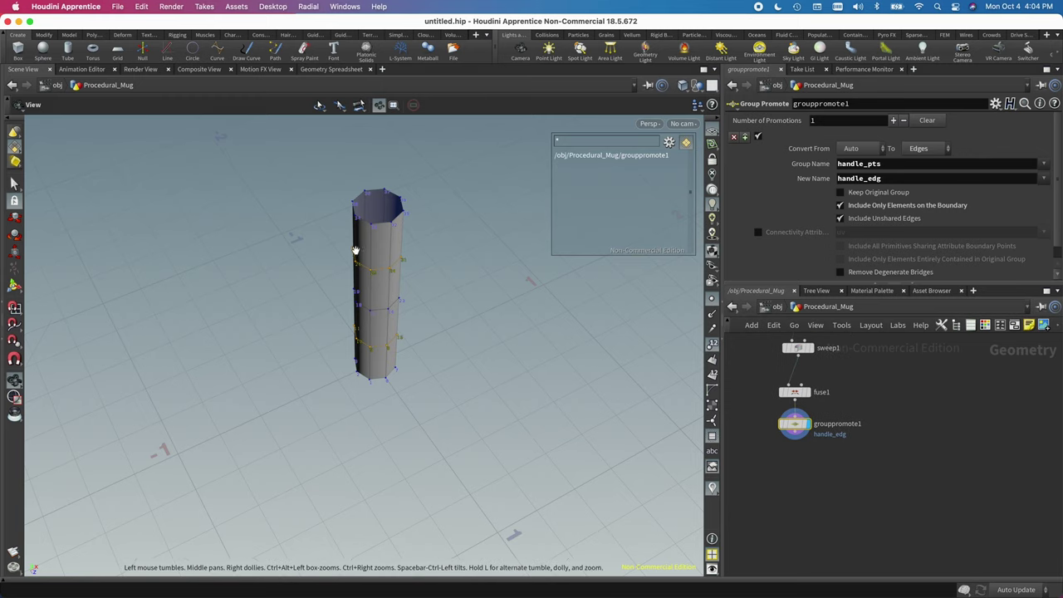
{"action": "left_click_drag", "start_coordinate": [356, 249], "coordinate": [347, 225]}
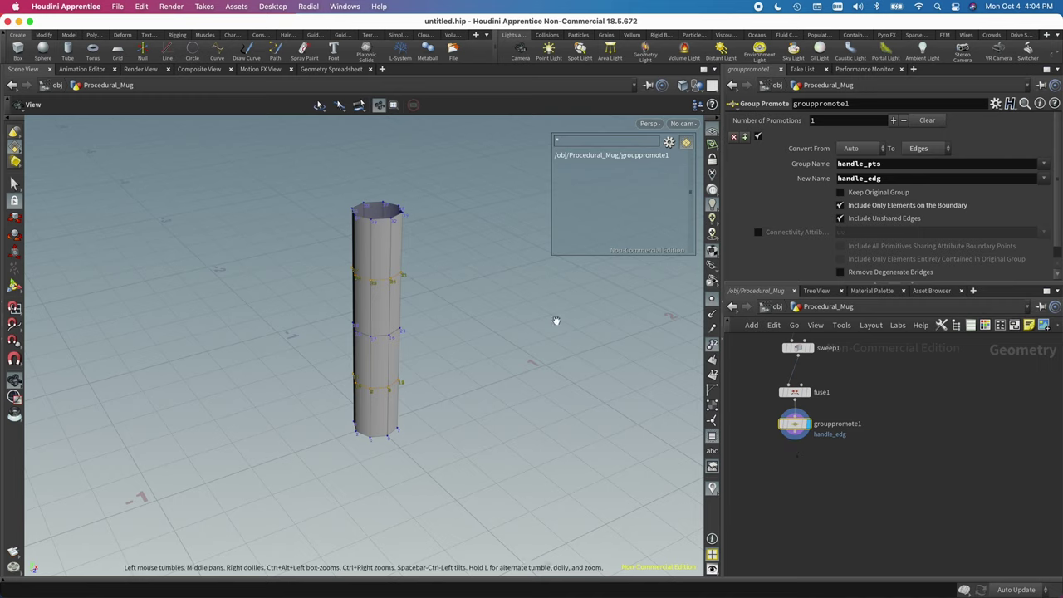
Align the Fuse node directly under Sweep with Group Promote offset to the side, and display the Fuse node's output
{"action": "left_click_drag", "start_coordinate": [758, 382], "coordinate": [822, 460]}
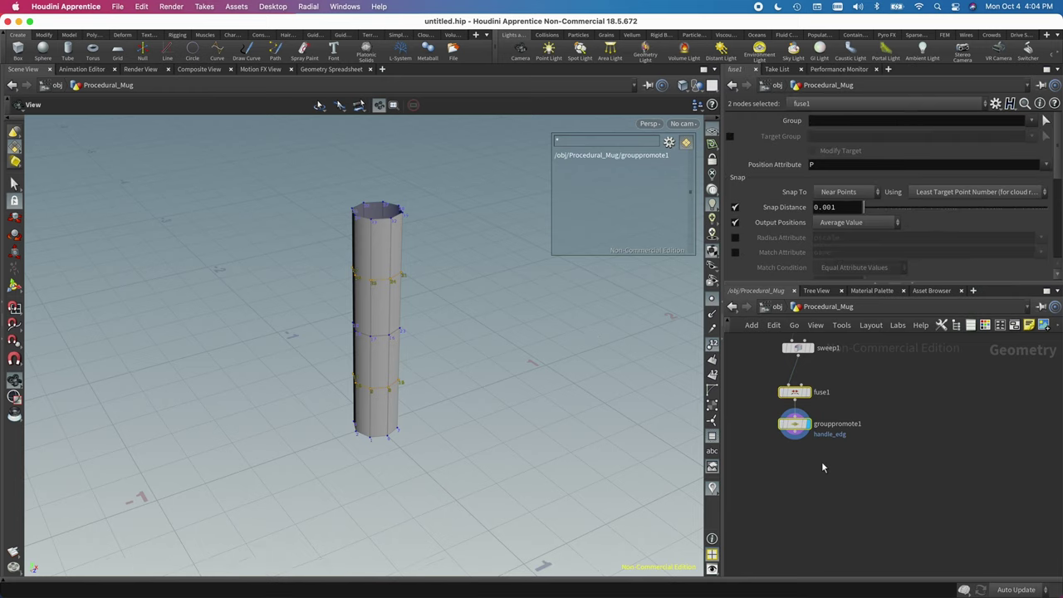
{"action": "left_click_drag", "start_coordinate": [793, 391], "coordinate": [864, 381]}
{"action": "left_click", "coordinate": [744, 400]}
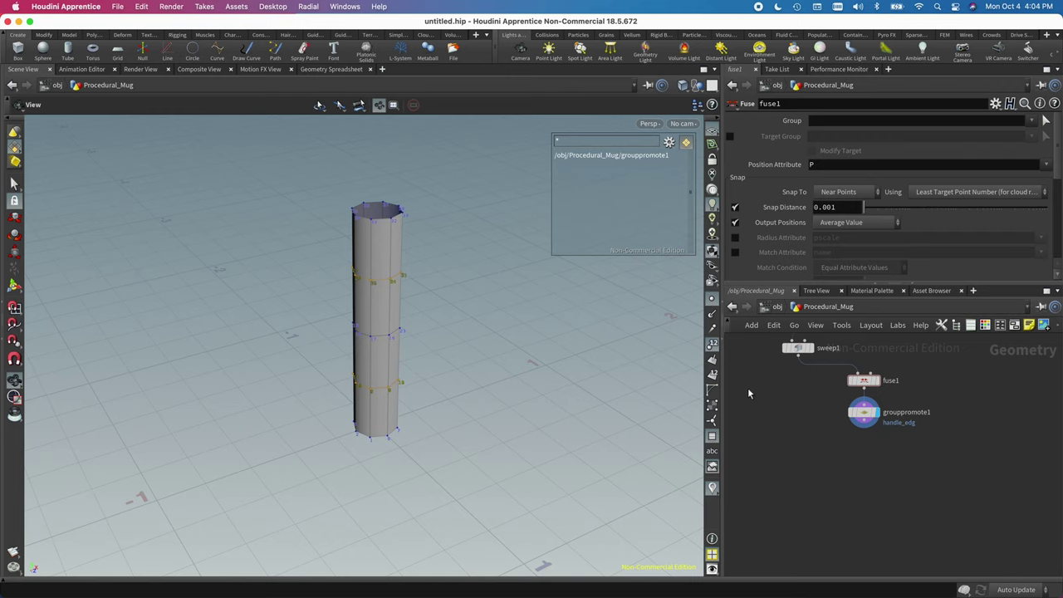
{"action": "key", "text": "h"}
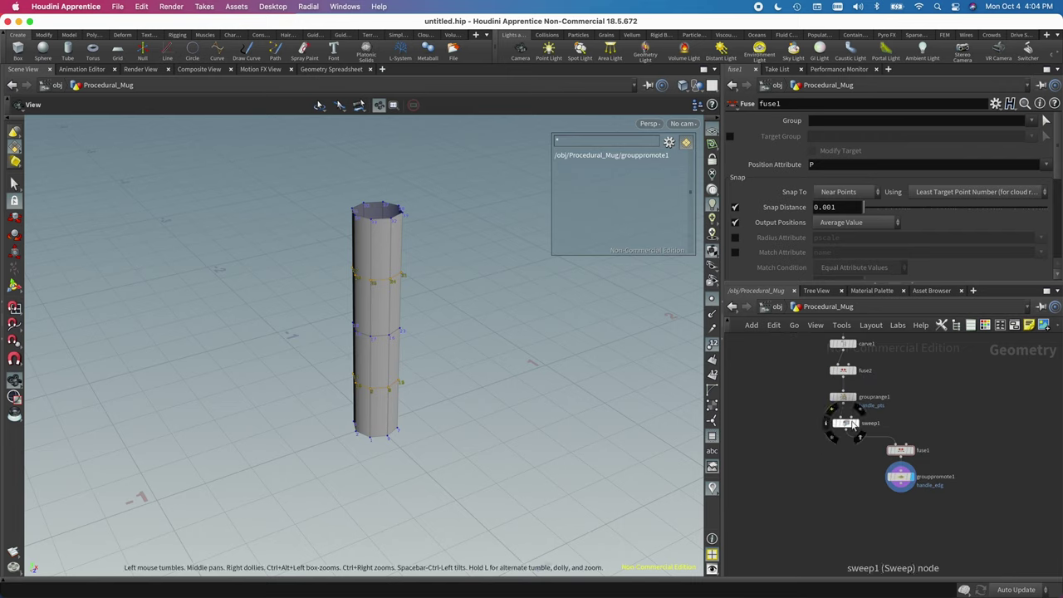
{"action": "left_click", "coordinate": [859, 424]}
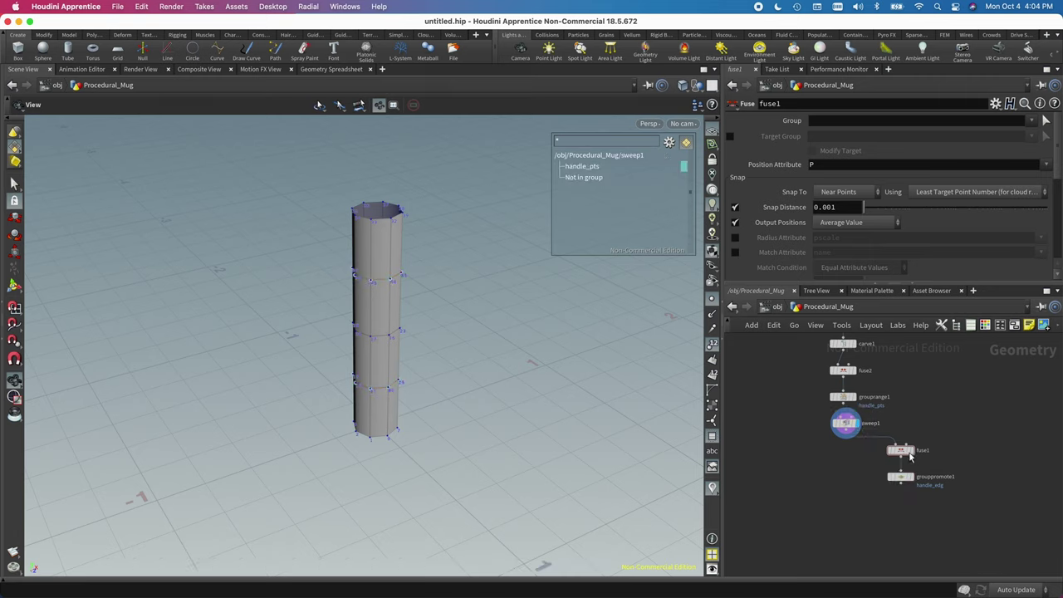
{"action": "left_click_drag", "start_coordinate": [904, 453], "coordinate": [847, 456]}
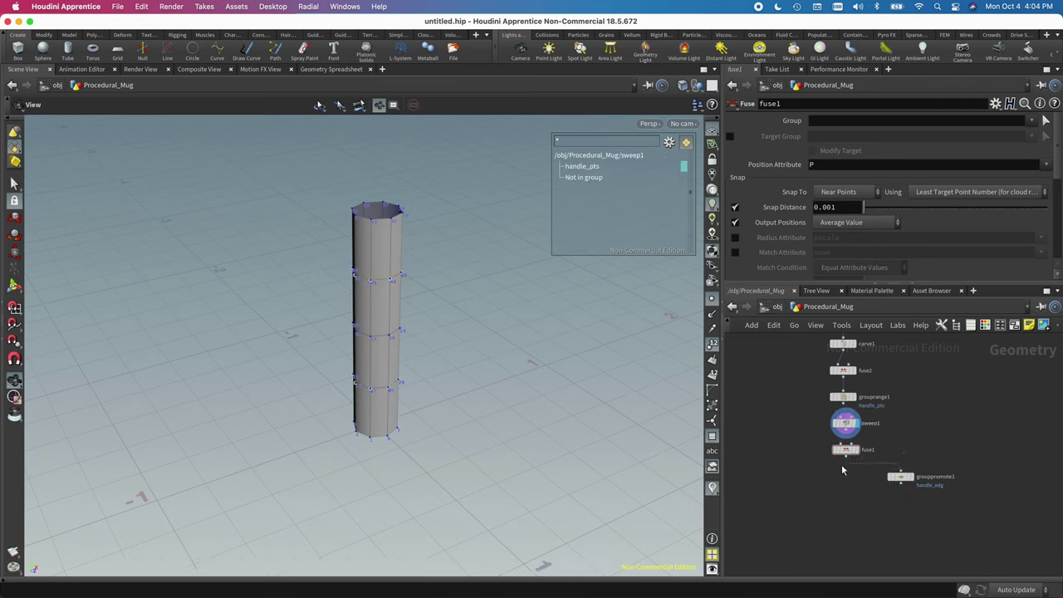
{"action": "middle_click_drag", "start_coordinate": [828, 483], "coordinate": [843, 458]}
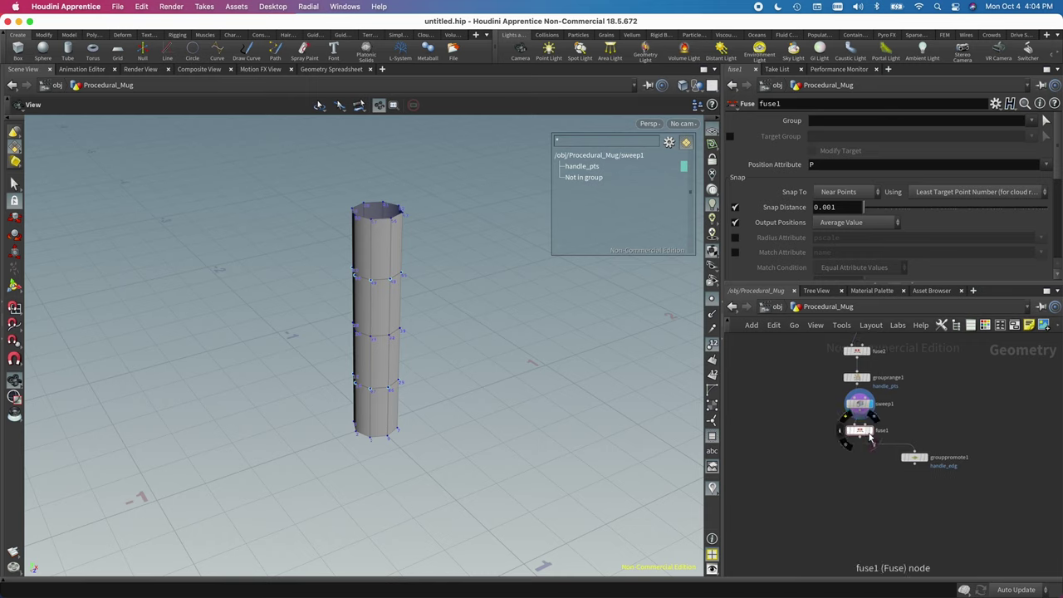
{"action": "left_click", "coordinate": [866, 433]}
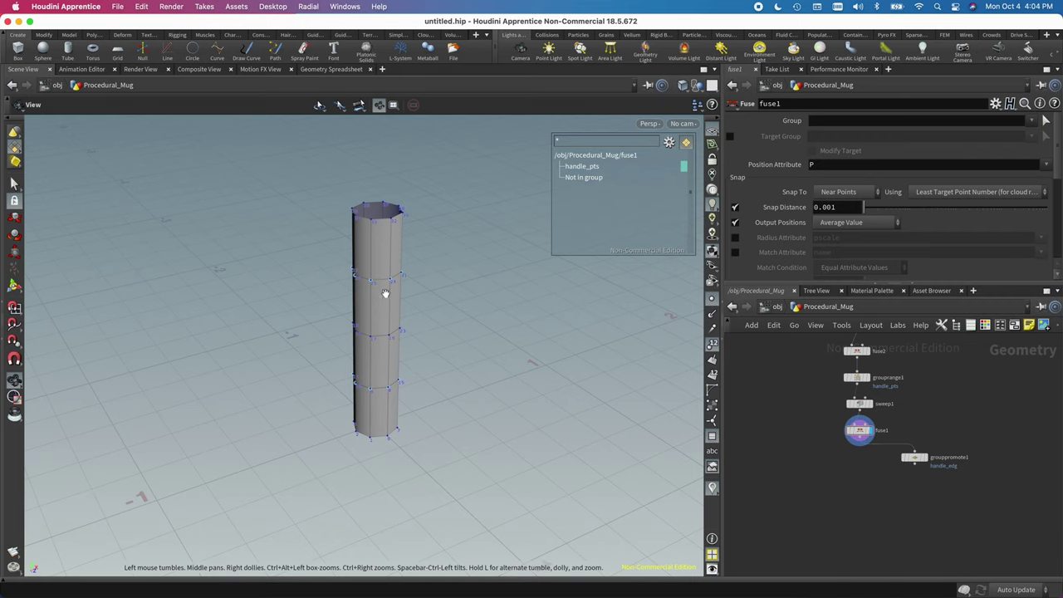
{"action": "left_click_drag", "start_coordinate": [385, 292], "coordinate": [385, 402]}
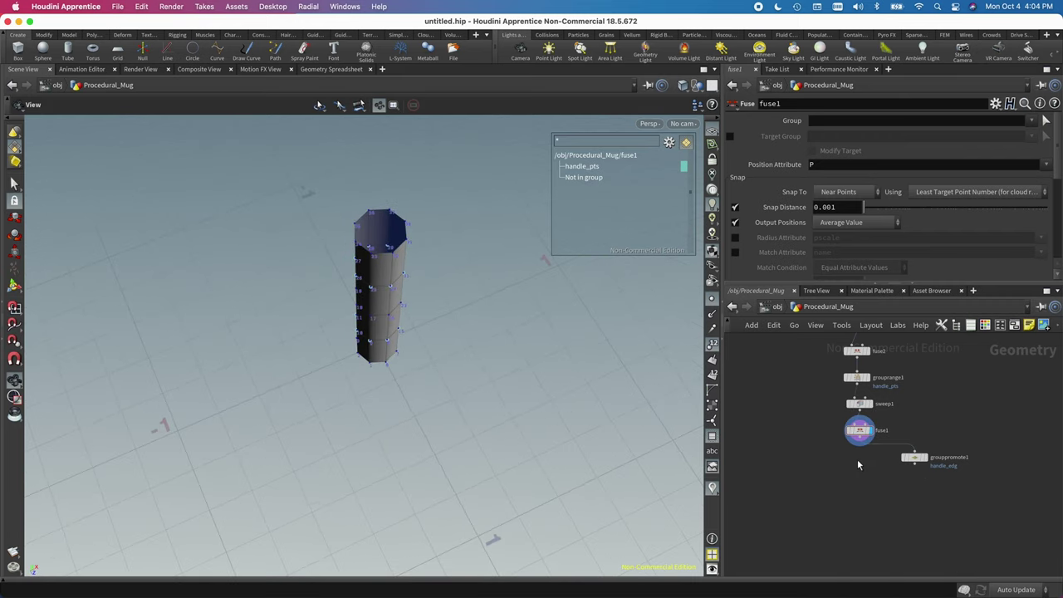
Add a PolyExtrude node as a second branch from the Fuse node after Sweep, and display its output
{"action": "key", "text": "Tab"}
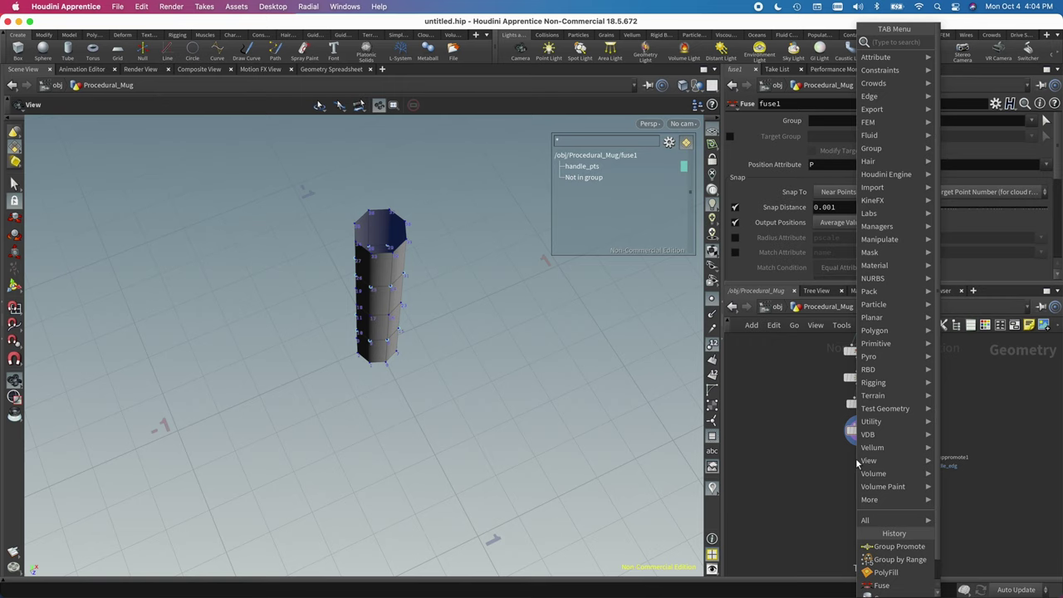
{"action": "key", "text": "Escape"}
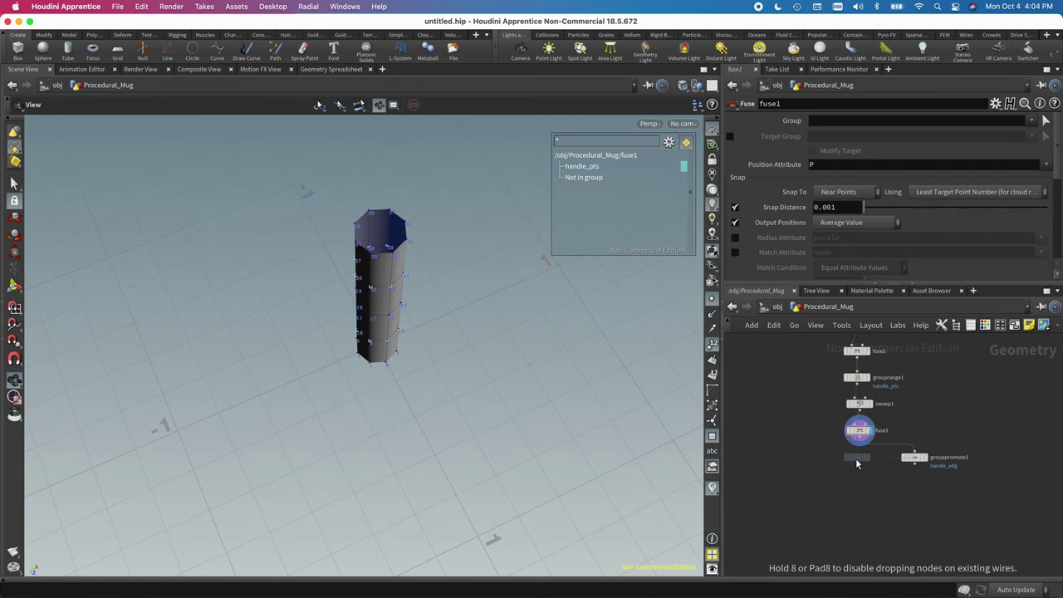
{"action": "left_click", "coordinate": [827, 459]}
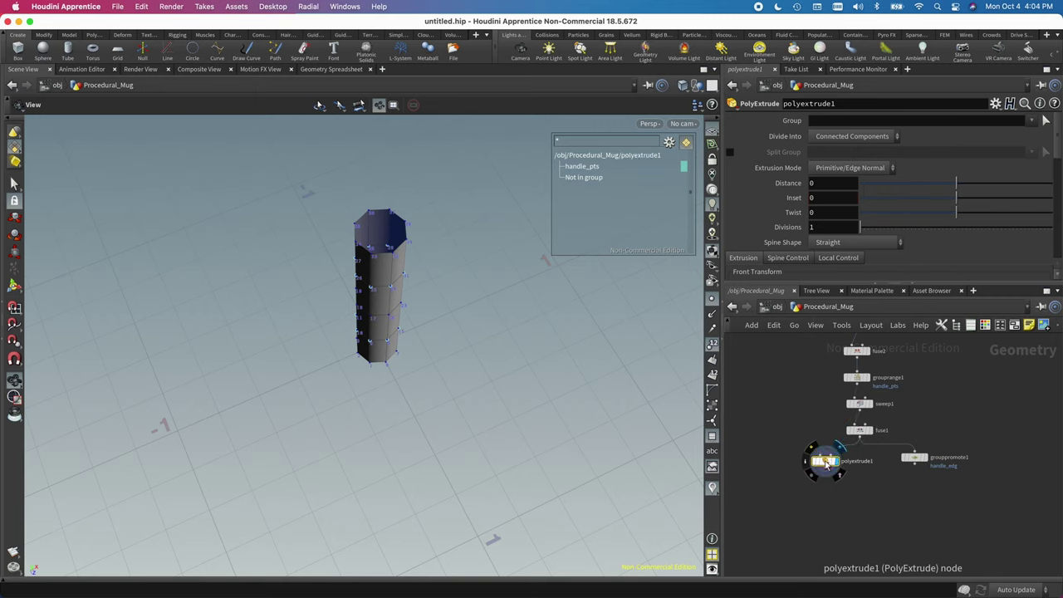
{"action": "left_click", "coordinate": [837, 467]}
Set the PolyExtrude distance to -0.013 to give the tube an inward wall thickness
{"action": "left_click_drag", "start_coordinate": [353, 262], "coordinate": [413, 173]}
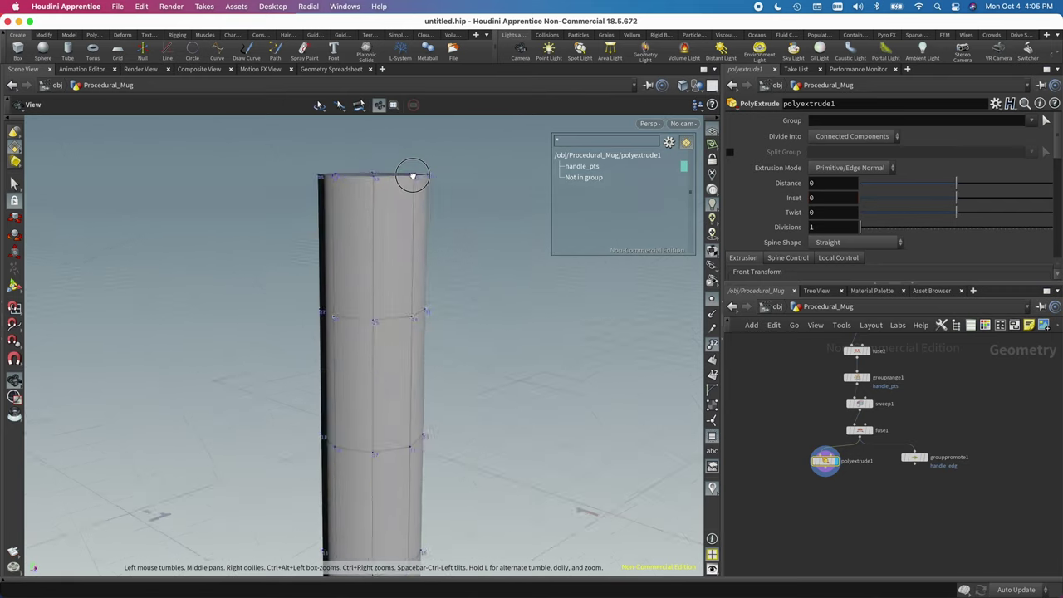
{"action": "left_click_drag", "start_coordinate": [394, 257], "coordinate": [399, 338]}
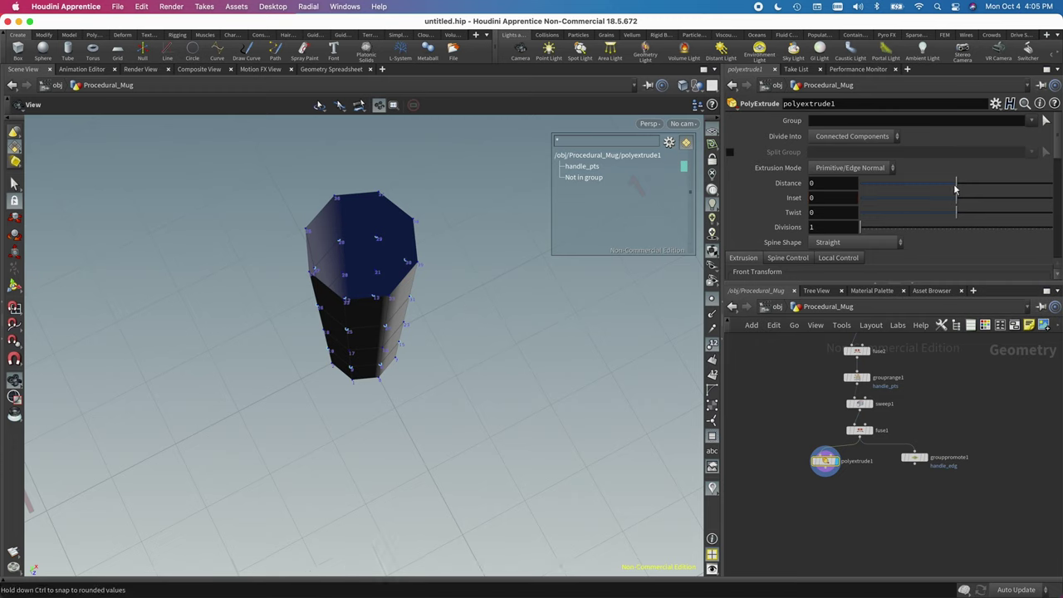
{"action": "left_click_drag", "start_coordinate": [956, 186], "coordinate": [956, 186]}
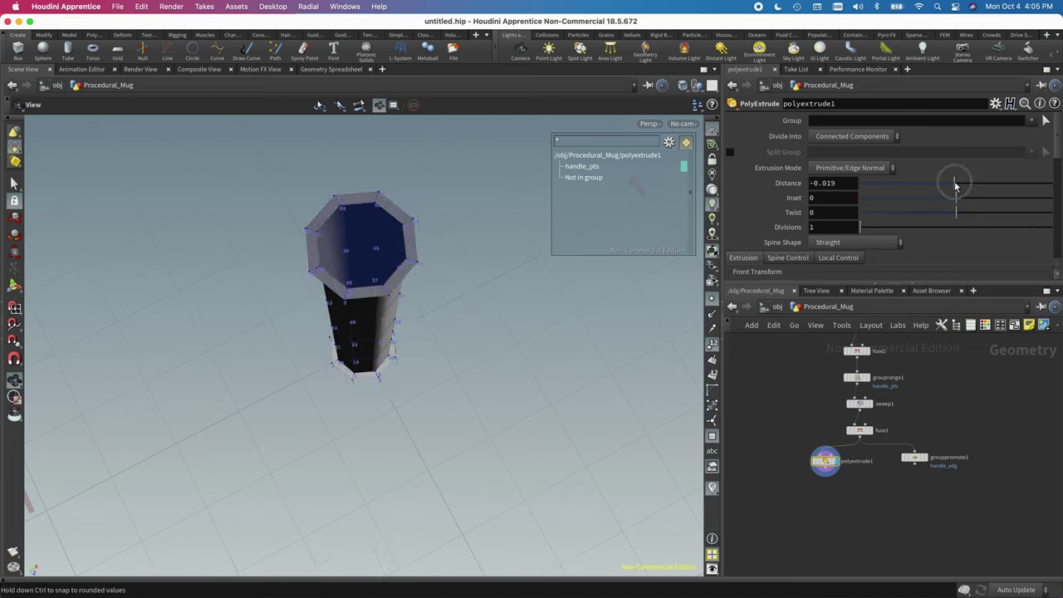
{"action": "left_click_drag", "start_coordinate": [386, 324], "coordinate": [432, 278]}
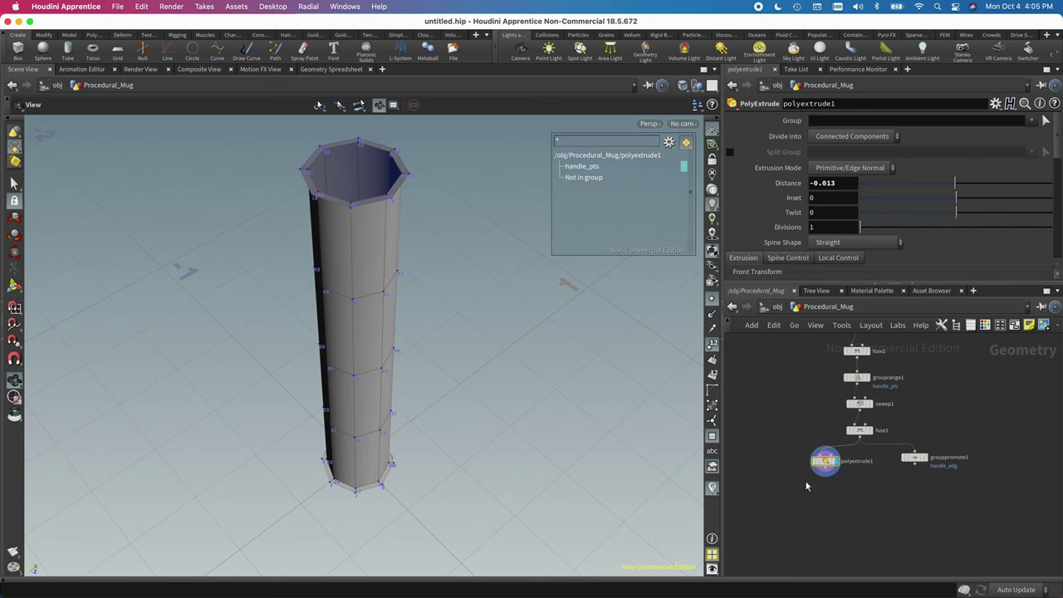
{"action": "left_click_drag", "start_coordinate": [337, 358], "coordinate": [353, 366]}
Add a Merge node below the two branches and connect the PolyExtrude and Group Promote outputs to it
{"action": "middle_click_drag", "start_coordinate": [937, 493], "coordinate": [929, 411]}
{"action": "key", "text": "Tab"}
{"action": "type", "text": "mer"}
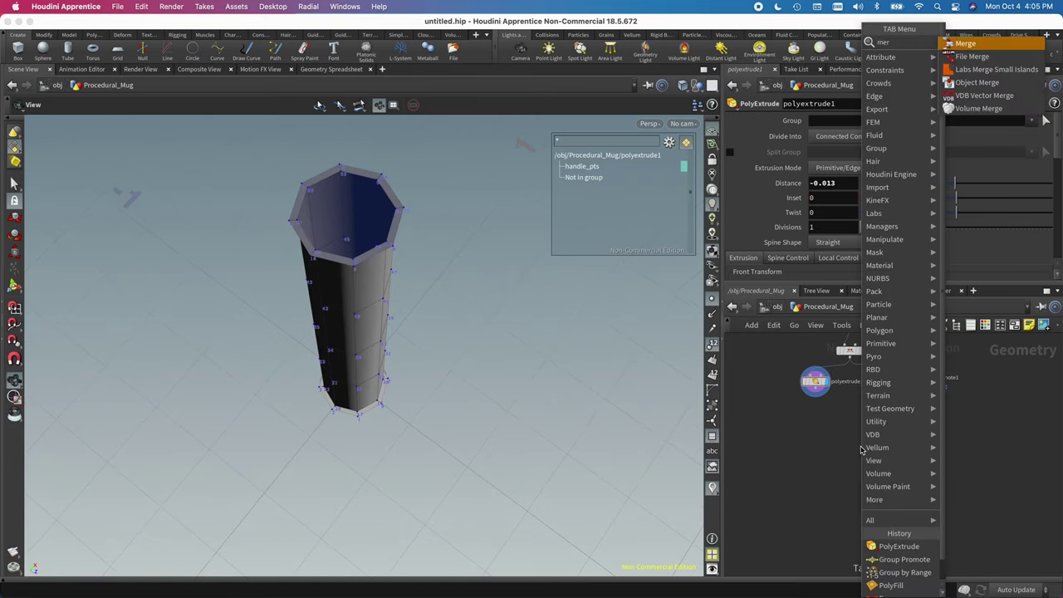
{"action": "key", "text": "Return"}
{"action": "left_click", "coordinate": [859, 446]}
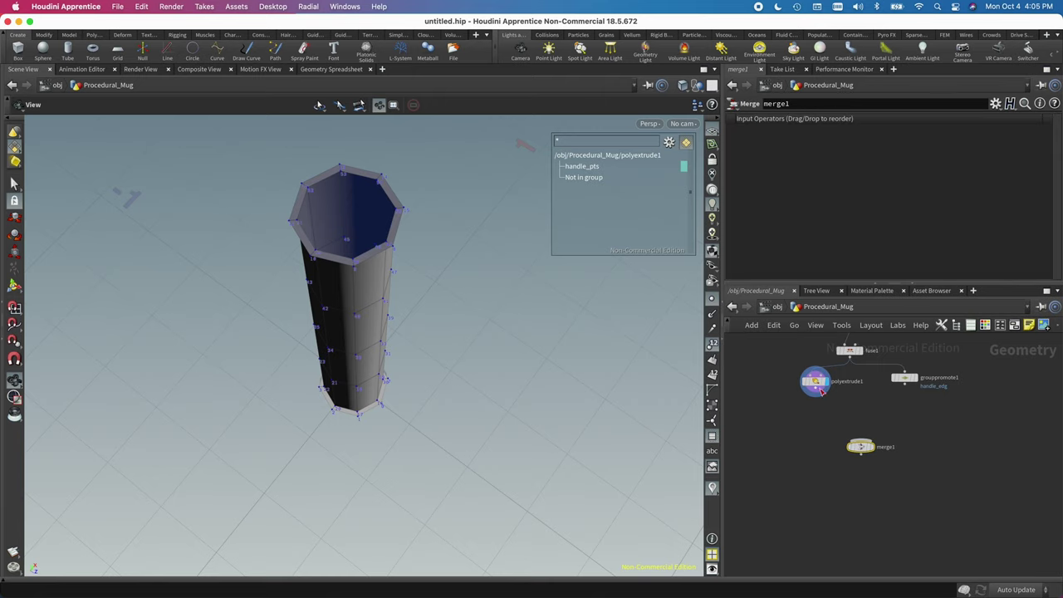
{"action": "left_click_drag", "start_coordinate": [822, 390], "coordinate": [849, 435]}
{"action": "left_click_drag", "start_coordinate": [913, 384], "coordinate": [860, 441]}
Add a Fuse node fed by the Merge node, display its output, and inspect the thickened tube from above
{"action": "key", "text": "Tab"}
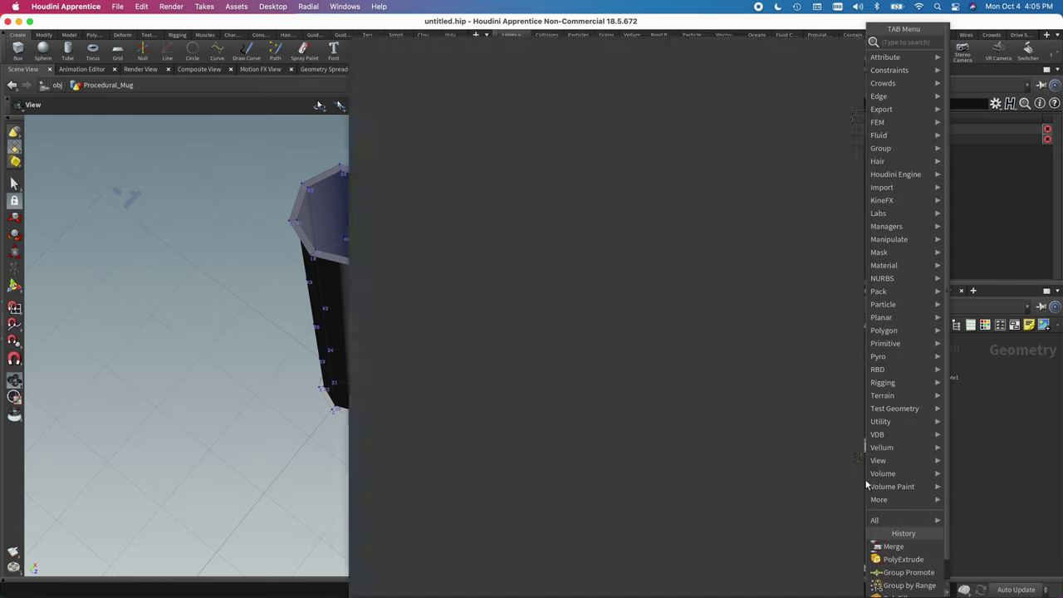
{"action": "type", "text": "fuse"}
{"action": "key", "text": "Return"}
{"action": "left_click", "coordinate": [863, 479]}
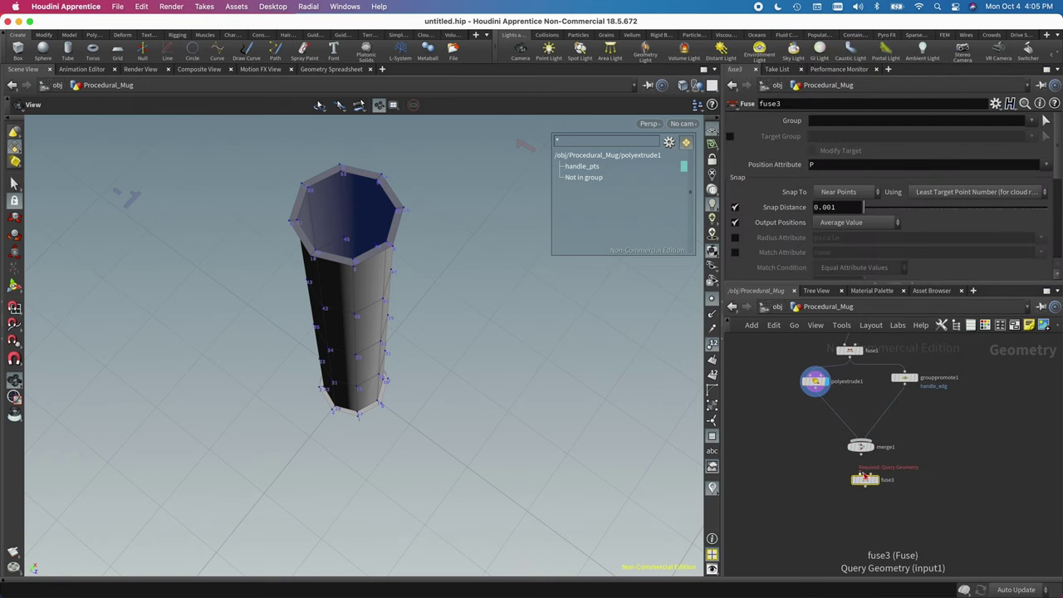
{"action": "left_click_drag", "start_coordinate": [860, 453], "coordinate": [864, 474]}
{"action": "left_click", "coordinate": [882, 488]}
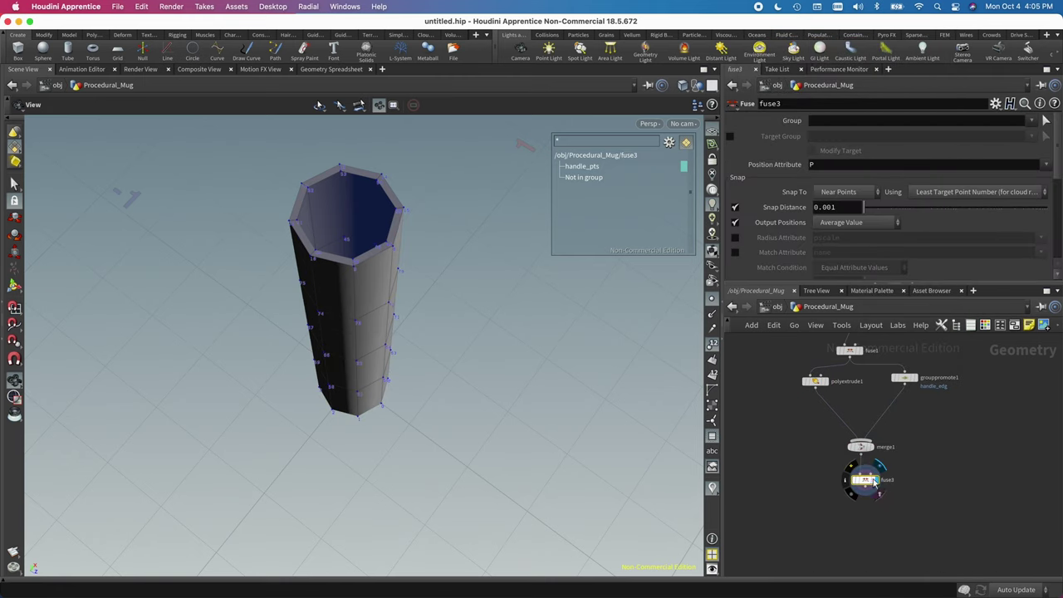
{"action": "left_click_drag", "start_coordinate": [337, 239], "coordinate": [368, 316]}
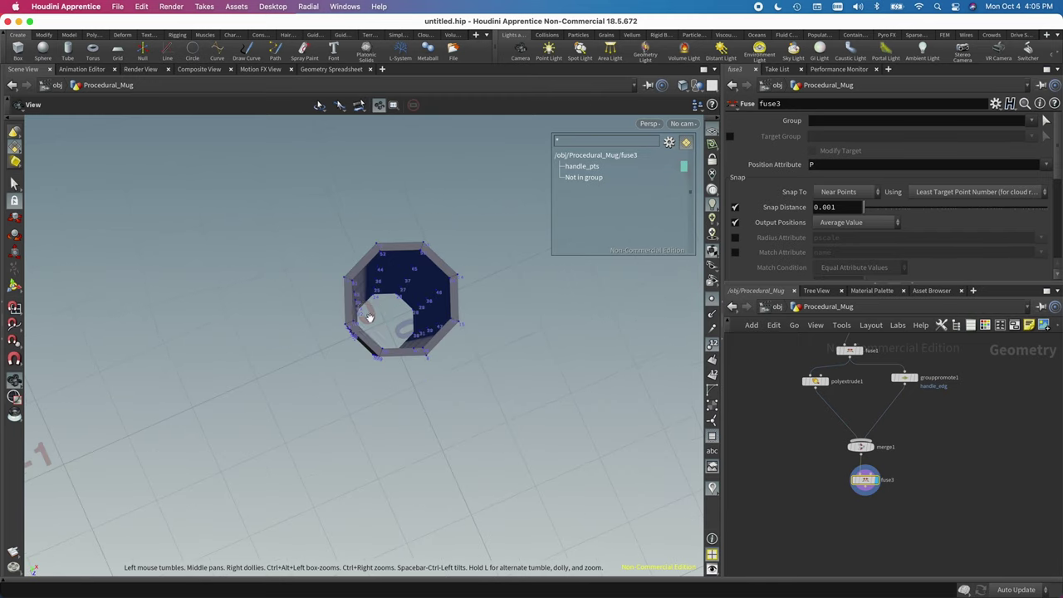
{"action": "mouse_move", "coordinate": [395, 336]}
{"action": "left_mouse_down"}
{"action": "mouse_move", "coordinate": [368, 332]}
{"action": "mouse_move", "coordinate": [391, 318]}
{"action": "left_mouse_up"}
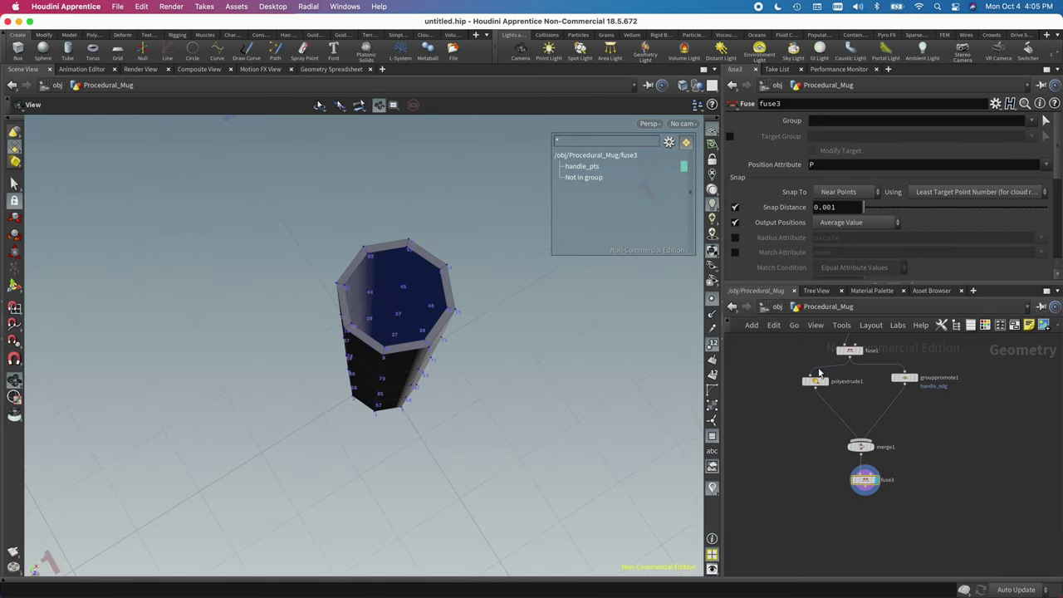
Insert a PolyFill node after the Fuse node that follows Sweep, feeding both the PolyExtrude and Group Promote branches
{"action": "mouse_move", "coordinate": [822, 388]}
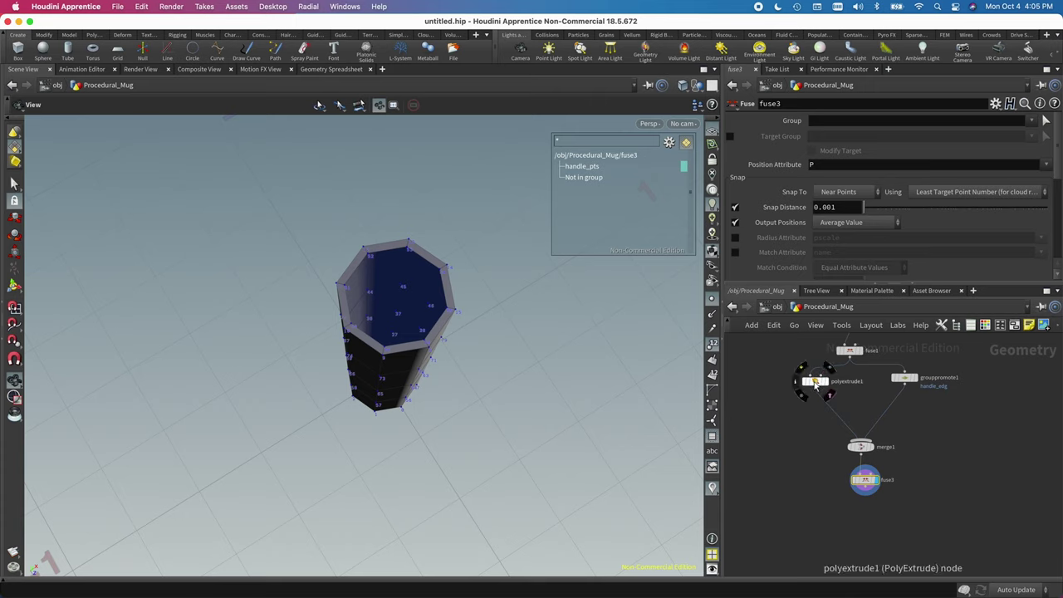
{"action": "left_click_drag", "start_coordinate": [816, 382], "coordinate": [811, 397]}
{"action": "left_click_drag", "start_coordinate": [917, 377], "coordinate": [918, 397]}
{"action": "middle_click_drag", "start_coordinate": [753, 360], "coordinate": [747, 394]}
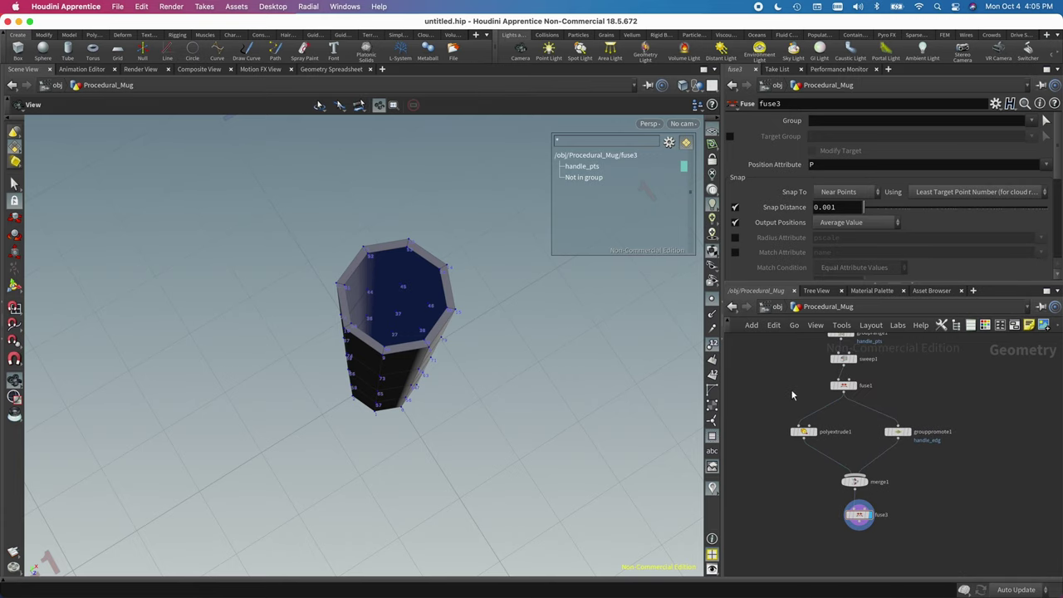
{"action": "key", "text": "Tab"}
{"action": "type", "text": "subd"}
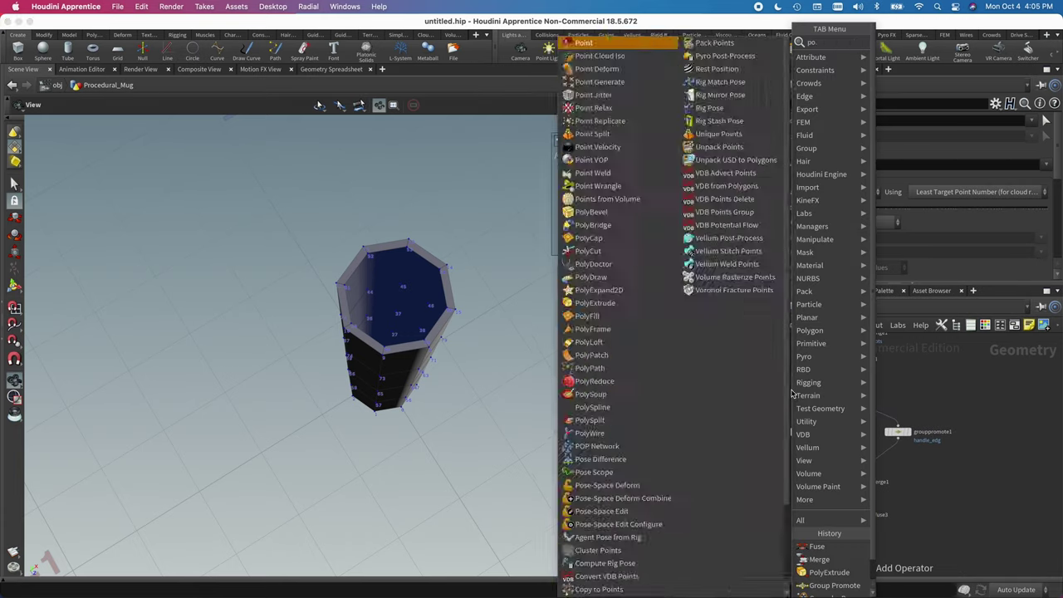
{"action": "key", "text": "Return"}
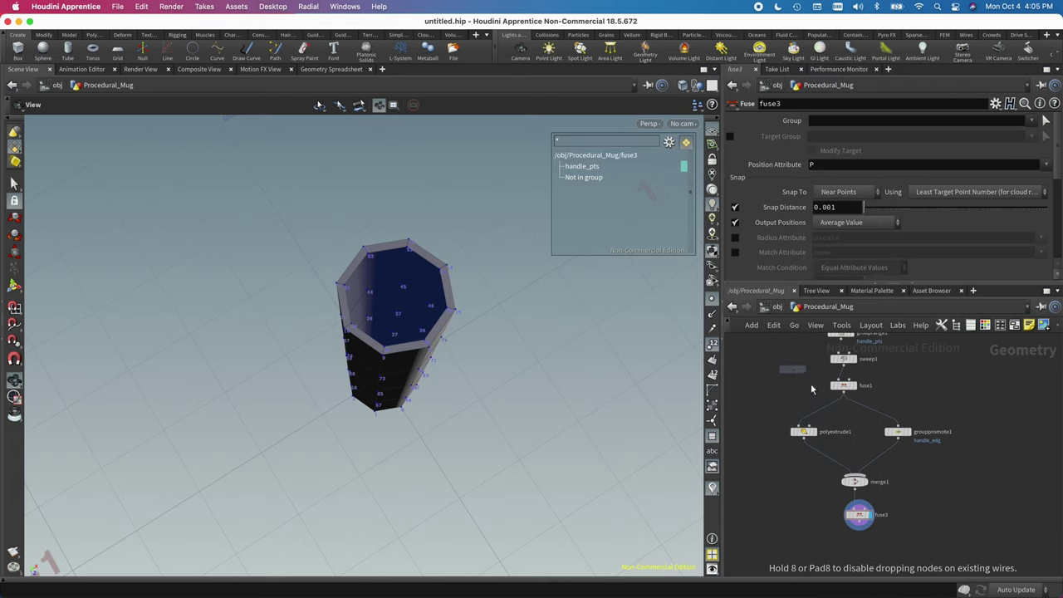
{"action": "left_click", "coordinate": [837, 406]}
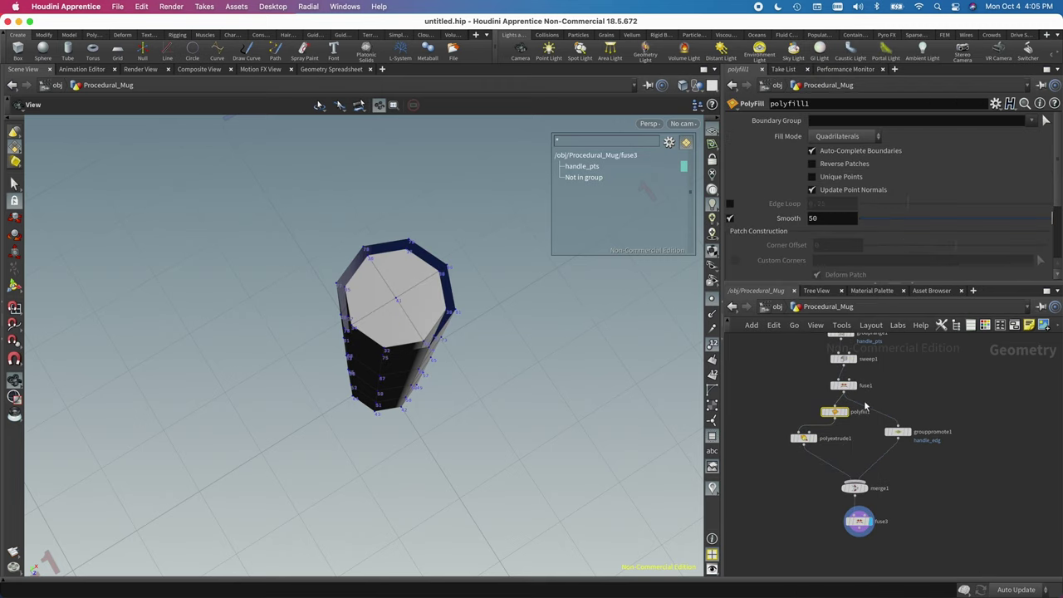
{"action": "left_click_drag", "start_coordinate": [835, 418], "coordinate": [839, 432]}
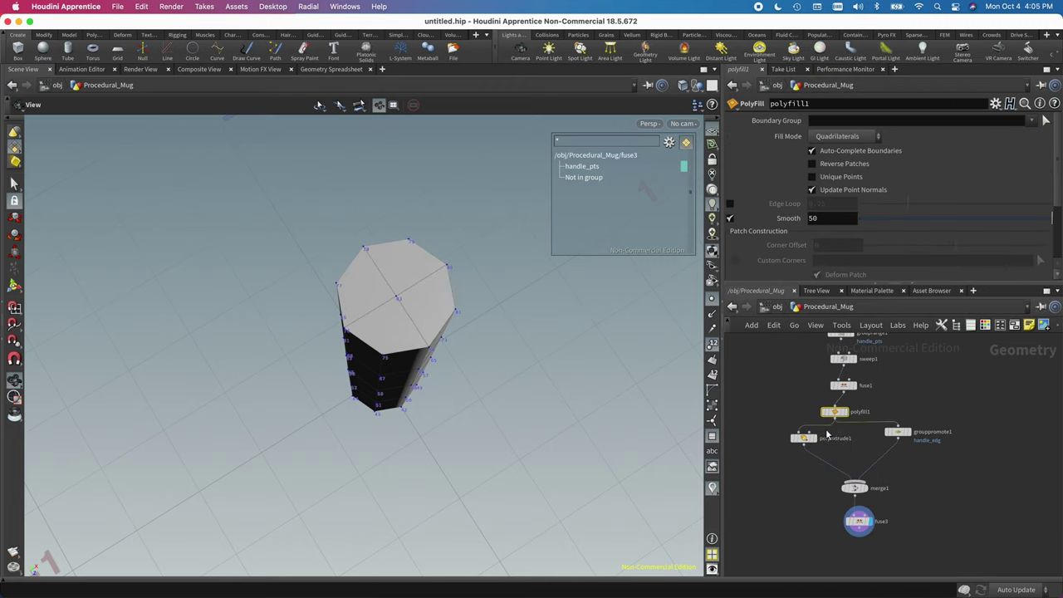
{"action": "left_click_drag", "start_coordinate": [434, 296], "coordinate": [391, 285]}
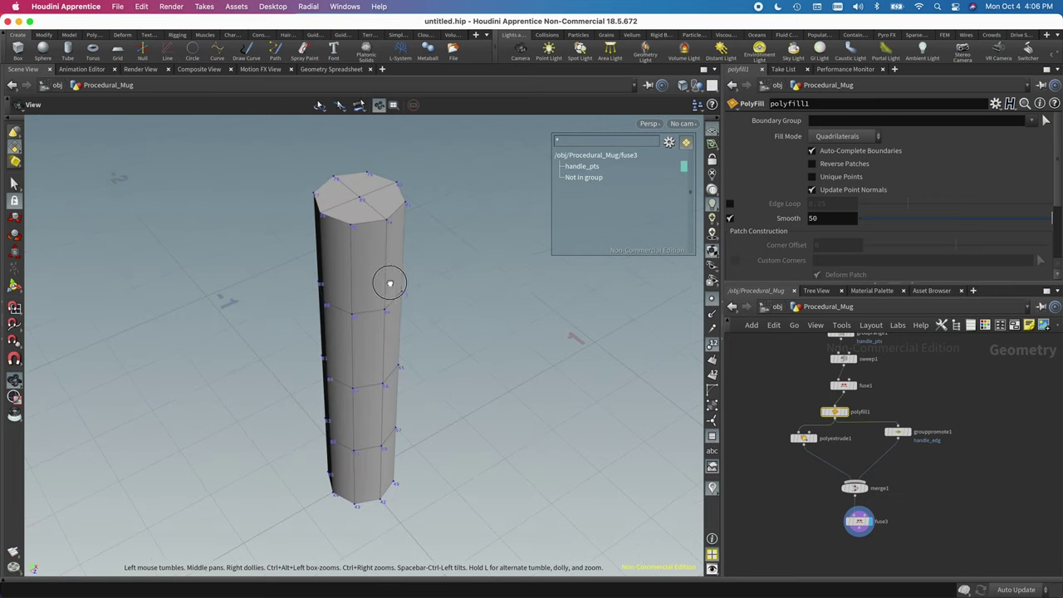
Insert a Clip node between PolyFill and PolyExtrude, and display its output from the side
{"action": "left_click_drag", "start_coordinate": [804, 438], "coordinate": [789, 455]}
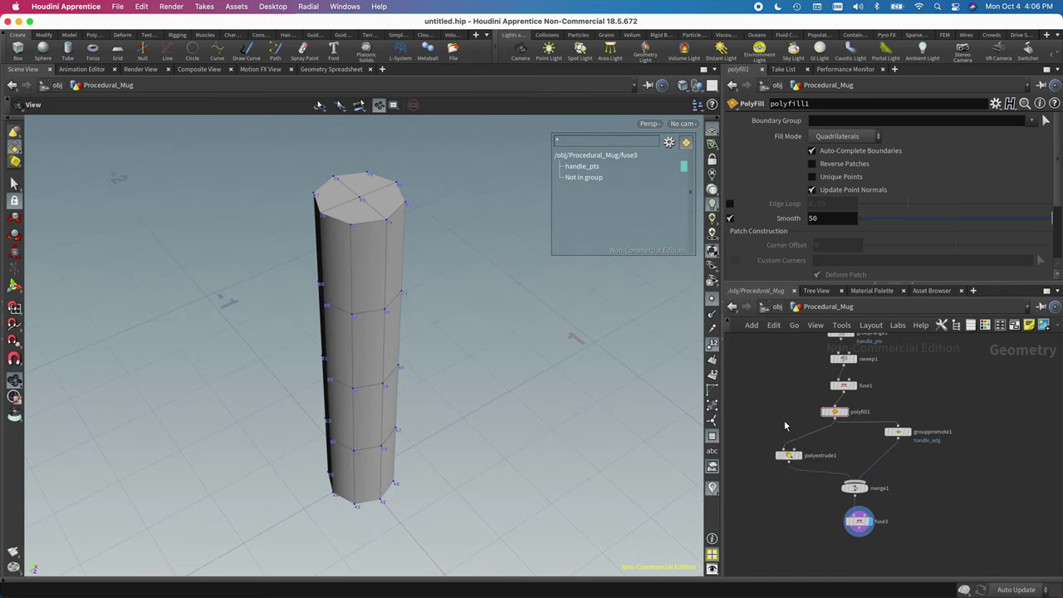
{"action": "key", "text": "Tab"}
{"action": "type", "text": "null"}
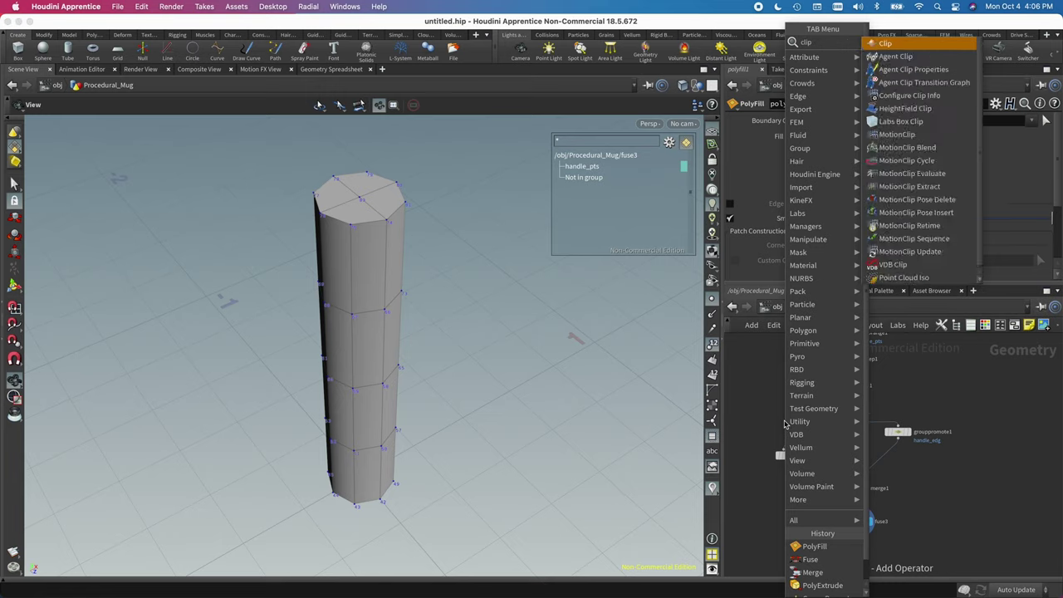
{"action": "key", "text": "Return"}
{"action": "left_click", "coordinate": [799, 432]}
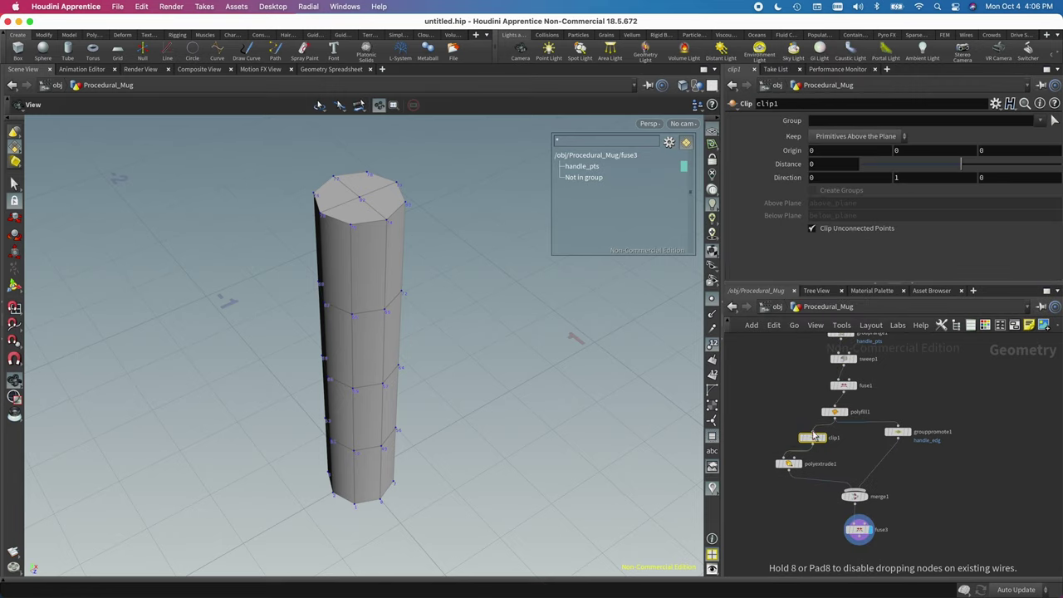
{"action": "left_click_drag", "start_coordinate": [796, 433], "coordinate": [783, 433]}
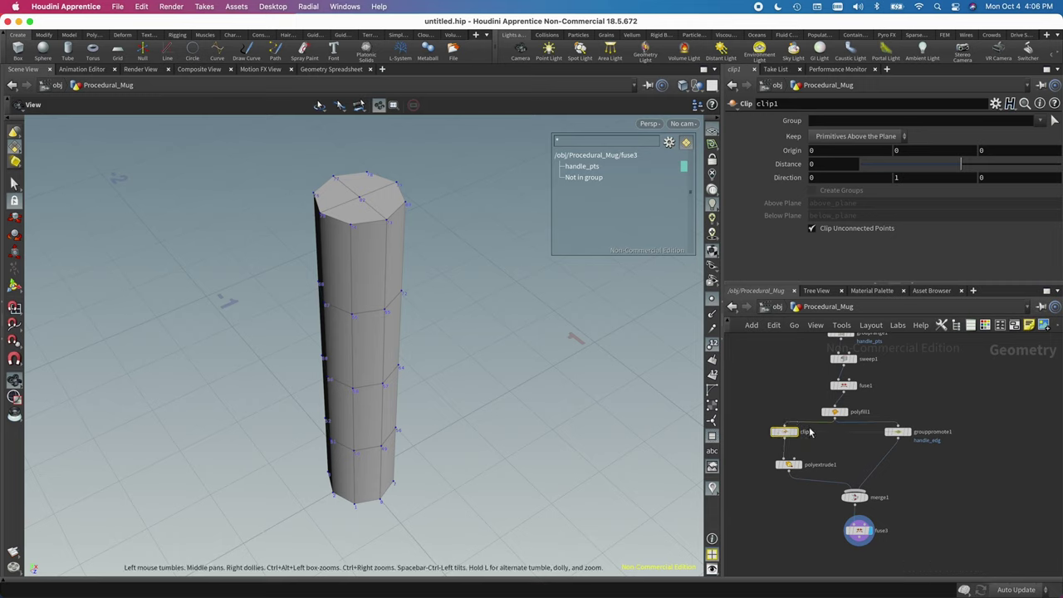
{"action": "left_click", "coordinate": [799, 434]}
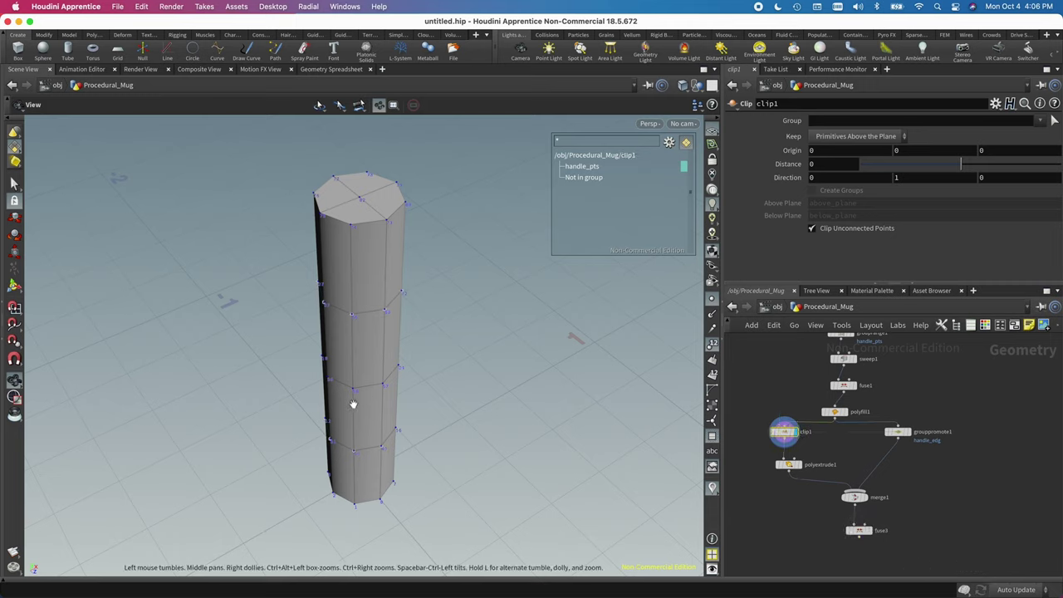
{"action": "left_click_drag", "start_coordinate": [351, 404], "coordinate": [390, 467]}
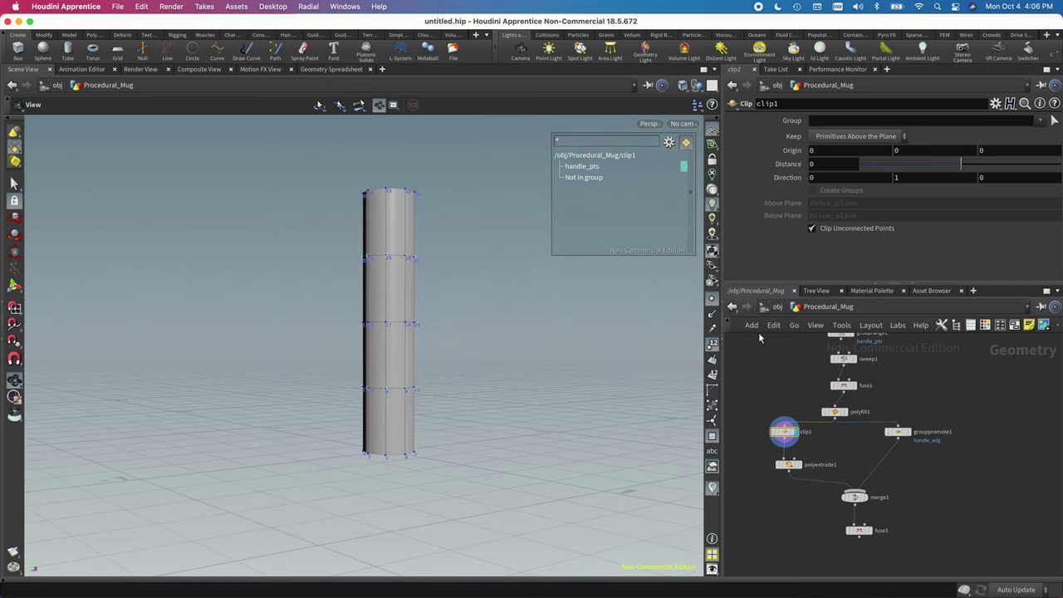
Set the Clip node to keep Primitives Below the Plane
{"action": "left_click", "coordinate": [853, 137]}
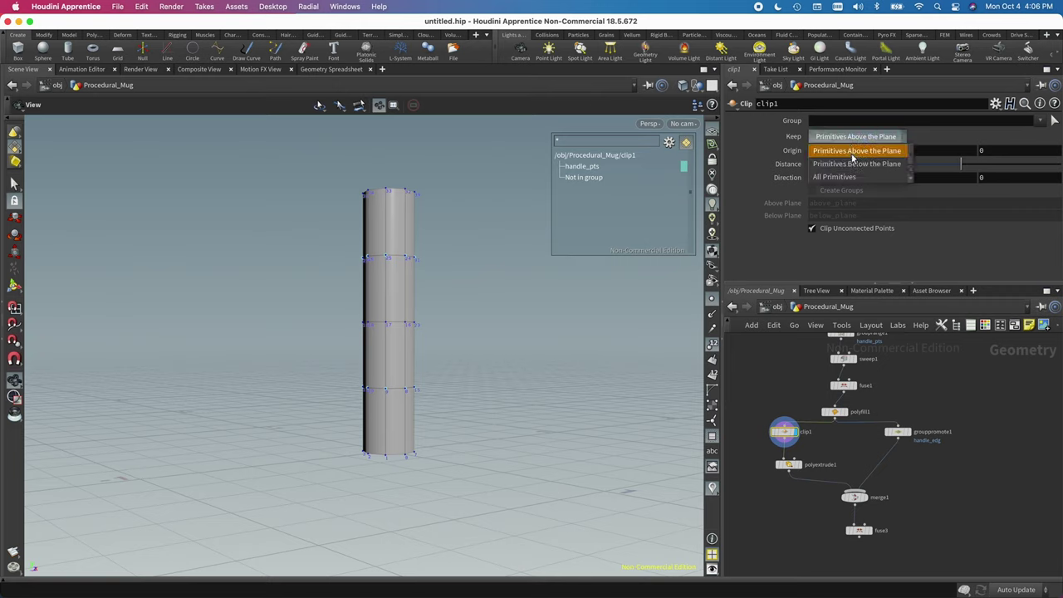
{"action": "left_click", "coordinate": [855, 165]}
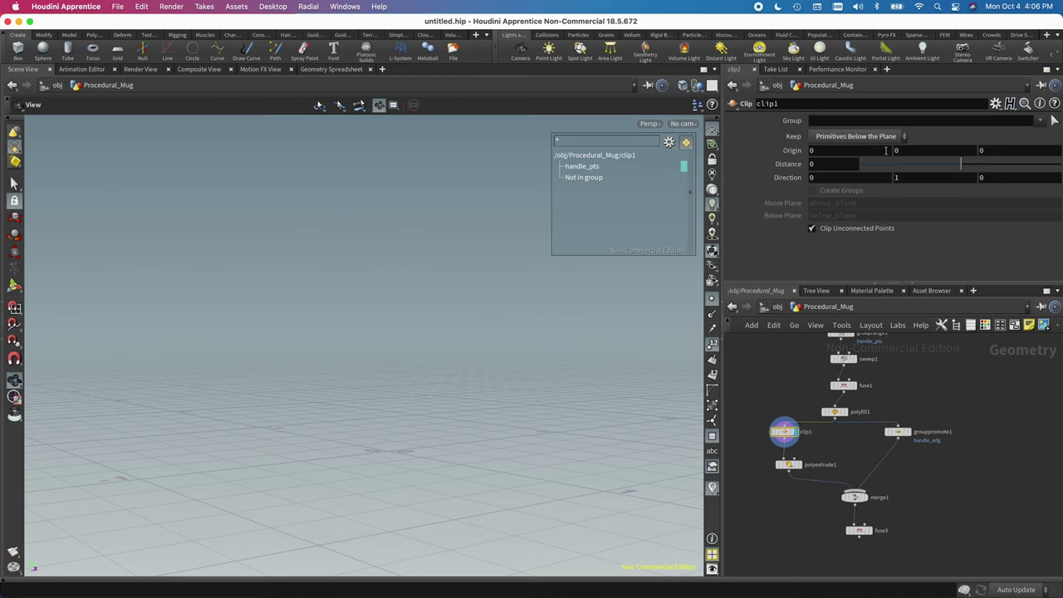
{"action": "left_click_drag", "start_coordinate": [965, 168], "coordinate": [933, 174]}
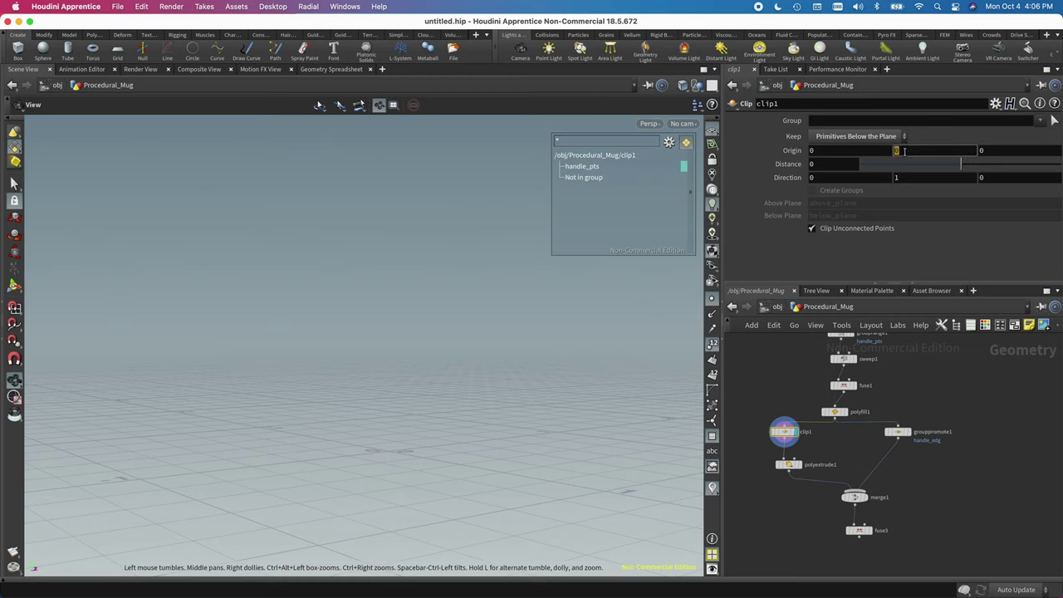
Compare the PolyFill output with the Clip output and show the clip plane's handle in the viewport
{"action": "mouse_move", "coordinate": [843, 419]}
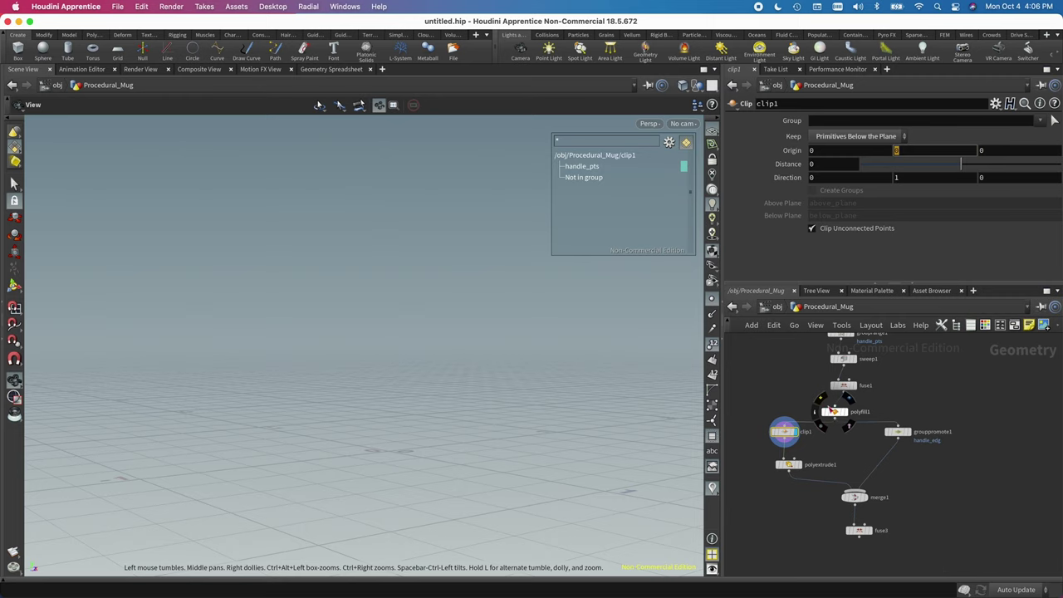
{"action": "left_click", "coordinate": [838, 413]}
{"action": "left_click", "coordinate": [848, 418]}
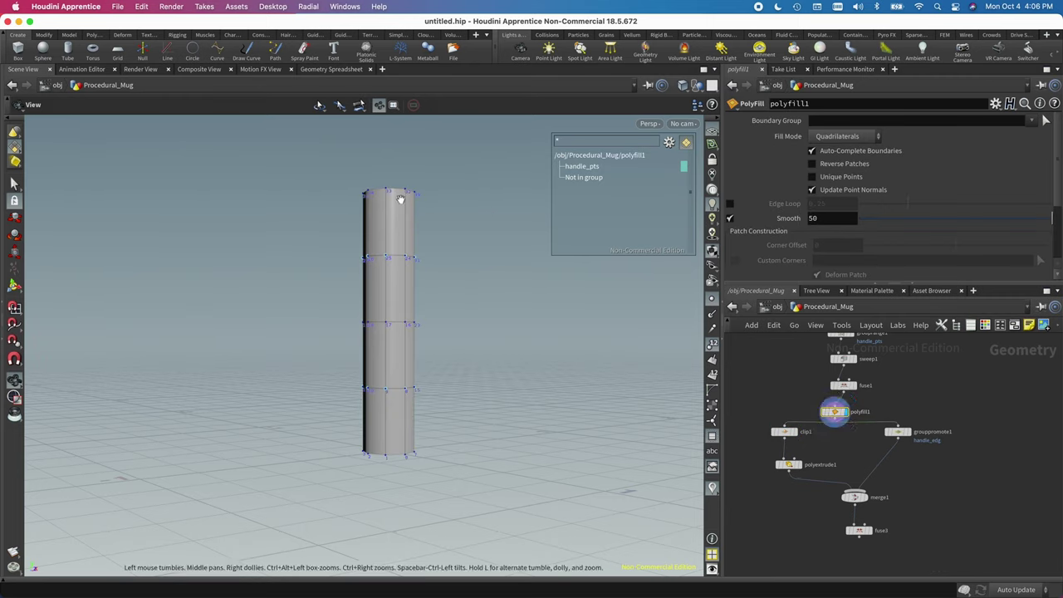
{"action": "left_click", "coordinate": [785, 434]}
{"action": "left_click", "coordinate": [795, 438]}
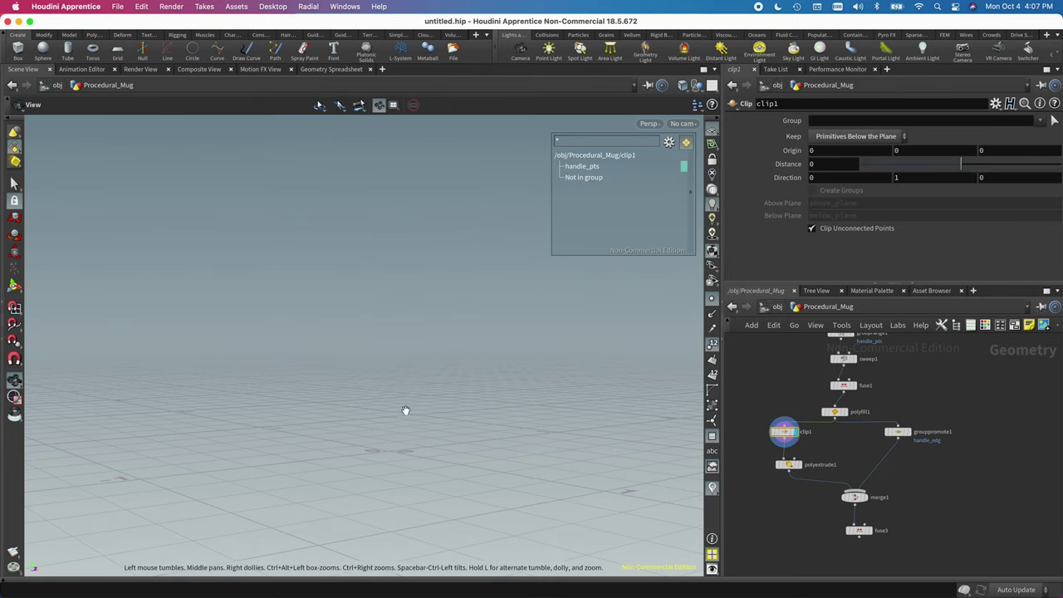
{"action": "key", "text": "Return"}
{"action": "mouse_move", "coordinate": [401, 396]}
{"action": "left_mouse_down"}
{"action": "mouse_move", "coordinate": [424, 456]}
{"action": "mouse_move", "coordinate": [385, 394]}
{"action": "left_mouse_up"}
{"action": "left_click_drag", "start_coordinate": [420, 467], "coordinate": [399, 507]}
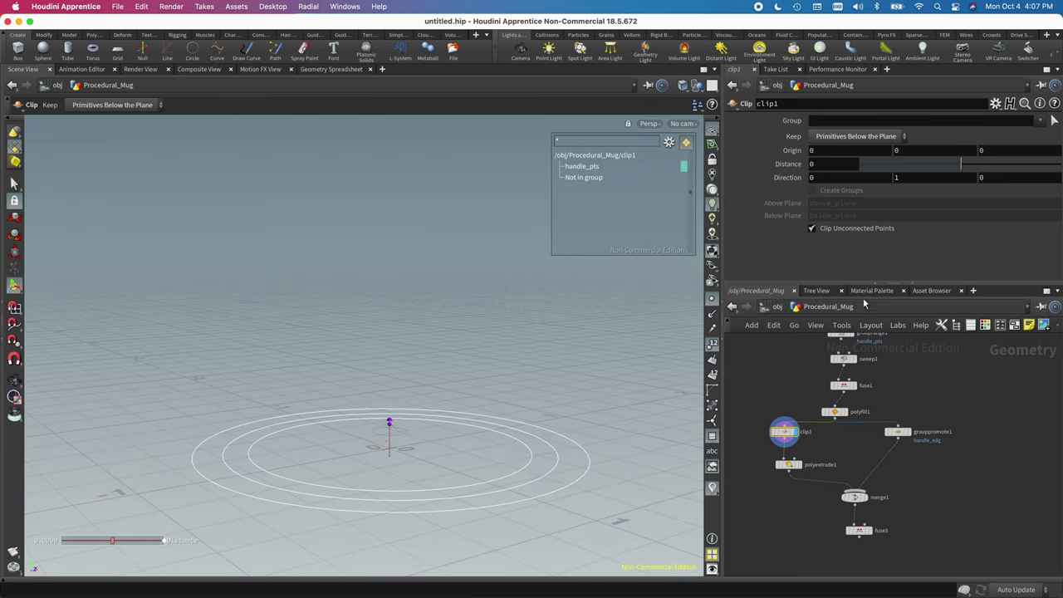
Set the Clip node's Y origin to the expression bbox(0, D_YSIZE)
{"action": "left_click", "coordinate": [916, 151]}
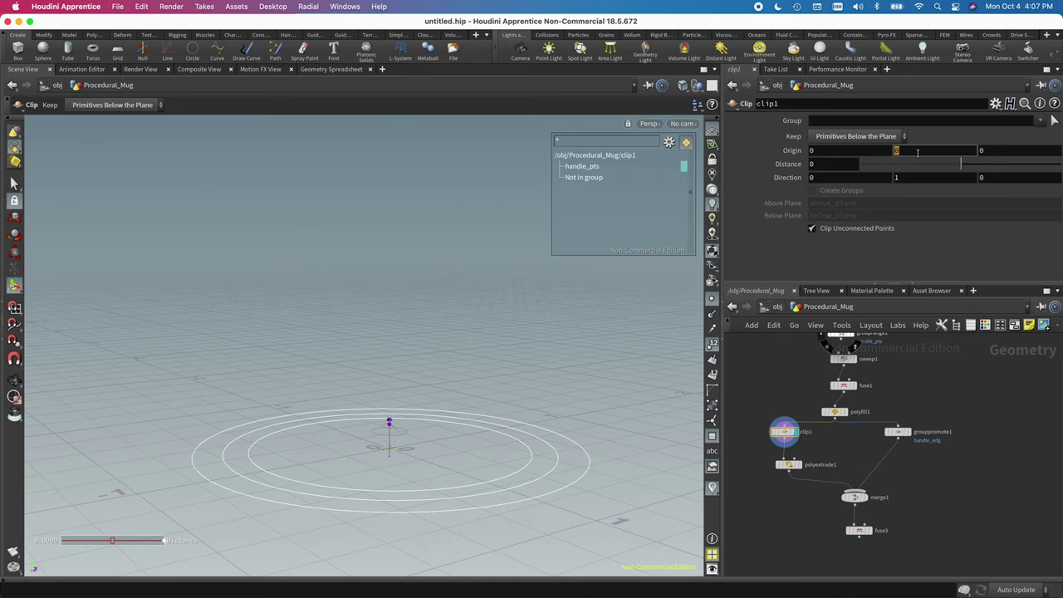
{"action": "type", "text": "bb"}
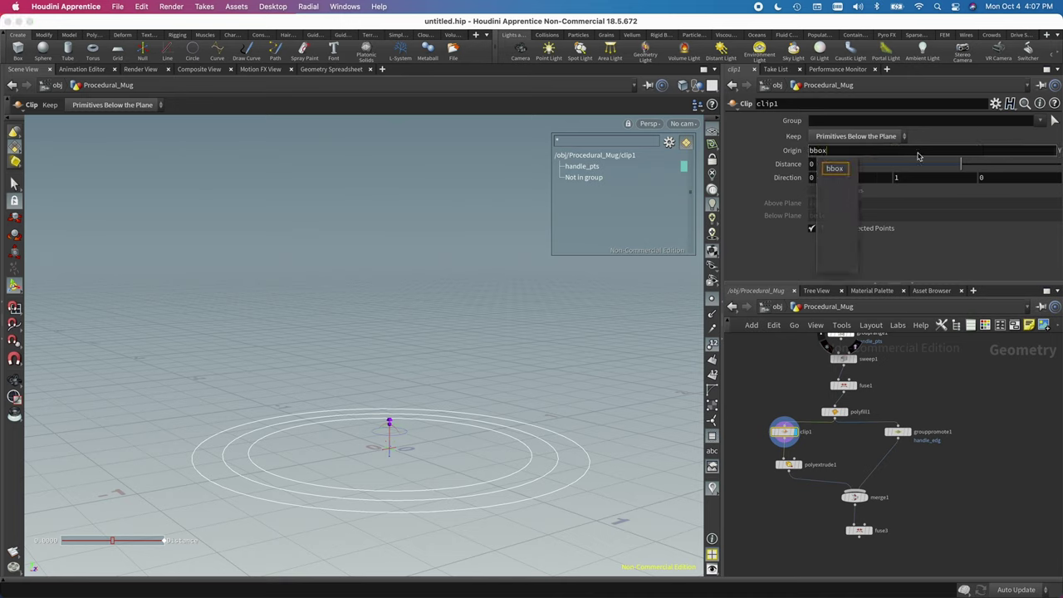
{"action": "type", "text": "ox"}
{"action": "key", "text": "Return"}
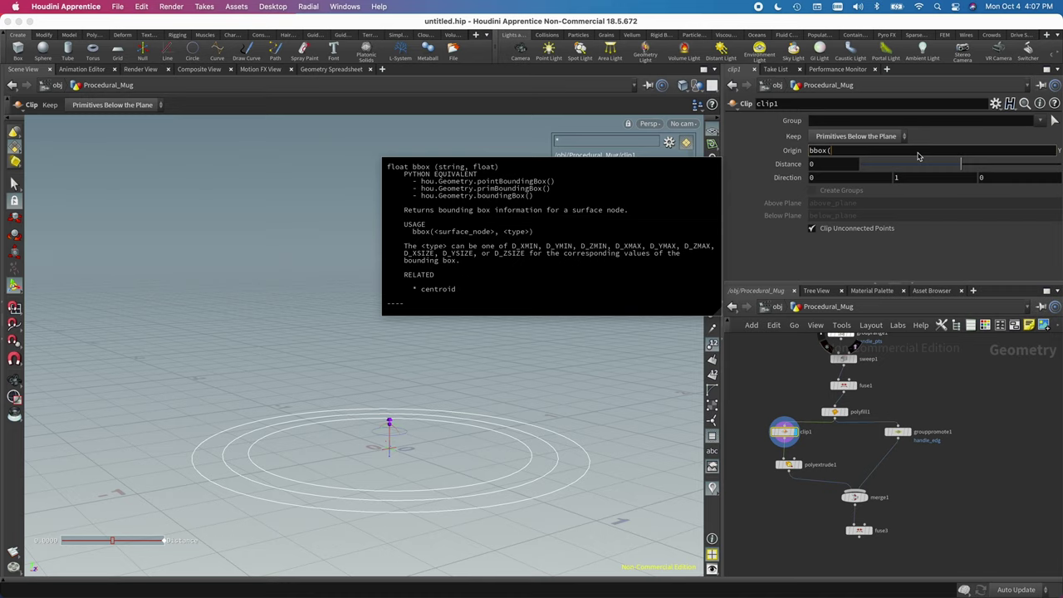
{"action": "key", "text": "BackSpace"}
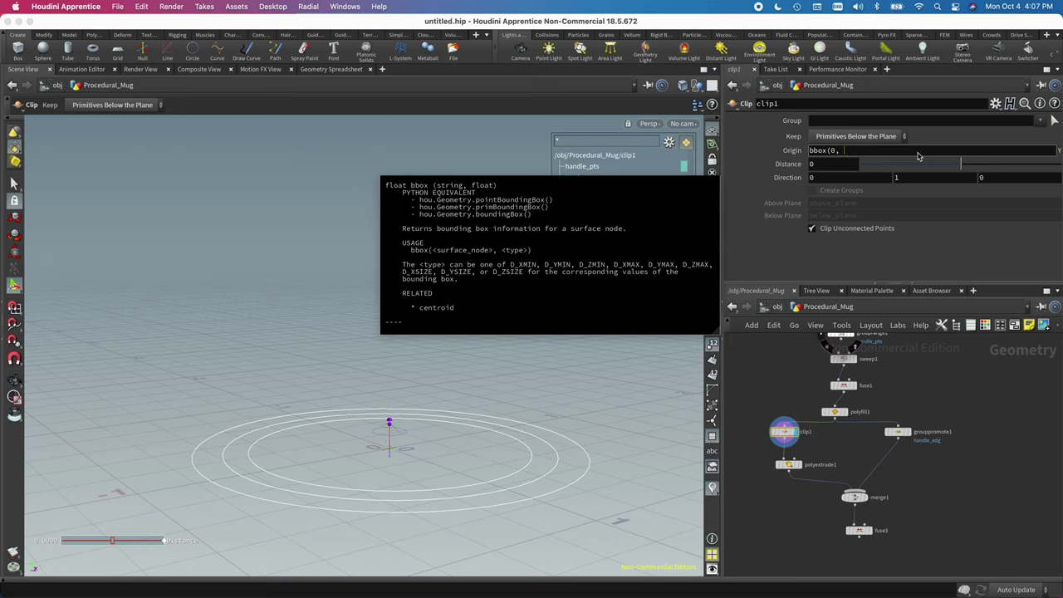
{"action": "type", "text": "D_YSIZE"}
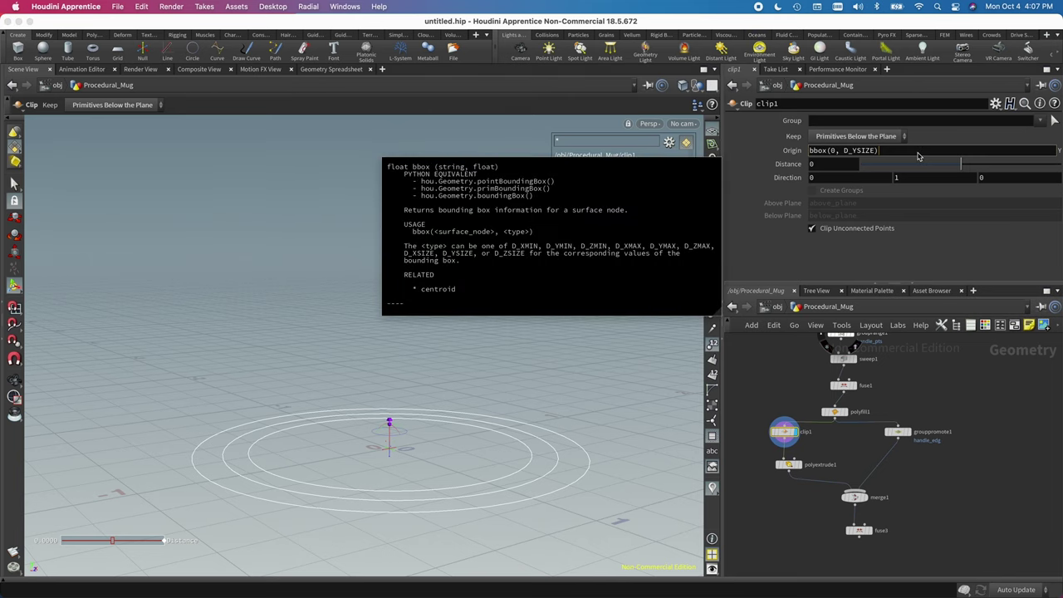
{"action": "key", "text": "Return"}
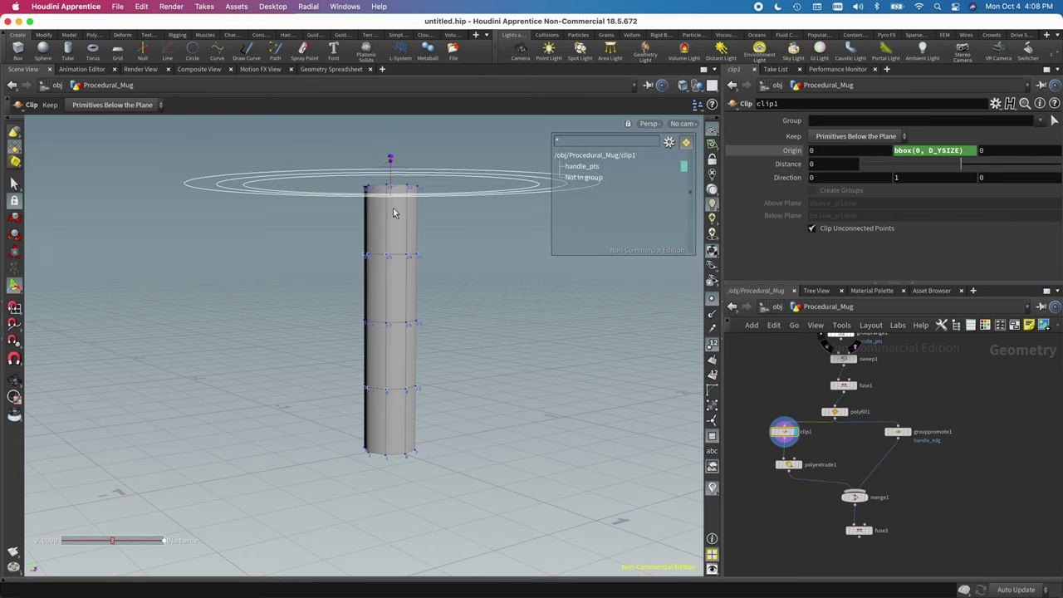
Set the Clip distance to -0.02 to cut off the tube's filled top
{"action": "key", "text": "space"}
{"action": "left_click_drag", "start_coordinate": [397, 208], "coordinate": [410, 235]}
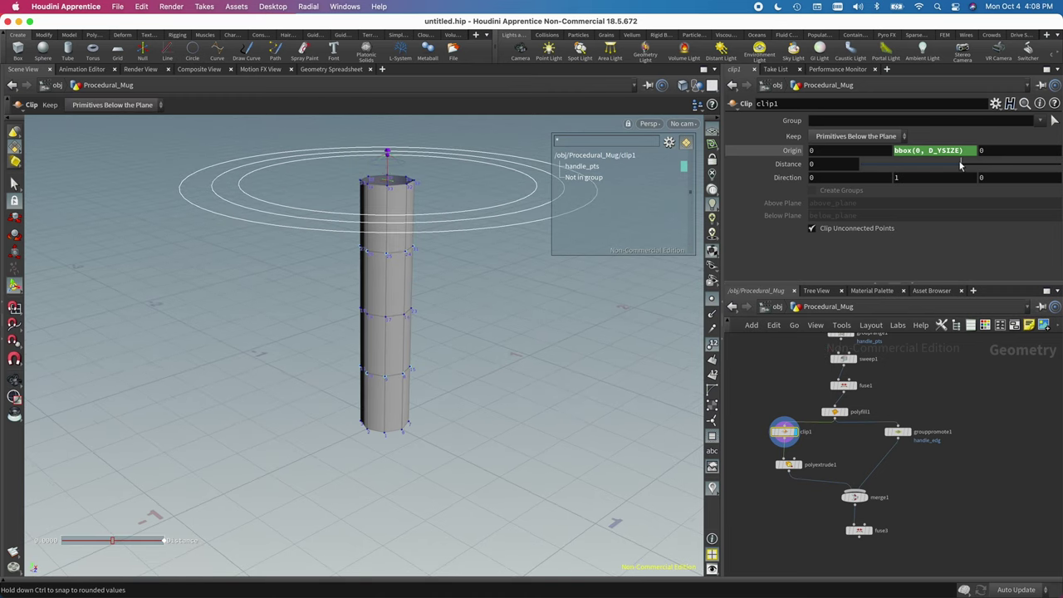
{"action": "mouse_move", "coordinate": [958, 164]}
{"action": "left_mouse_down"}
{"action": "mouse_move", "coordinate": [947, 163]}
{"action": "mouse_move", "coordinate": [970, 164]}
{"action": "mouse_move", "coordinate": [962, 166]}
{"action": "left_mouse_up"}
{"action": "key", "text": "Escape"}
{"action": "left_click_drag", "start_coordinate": [407, 201], "coordinate": [453, 220]}
{"action": "key", "text": "Return"}
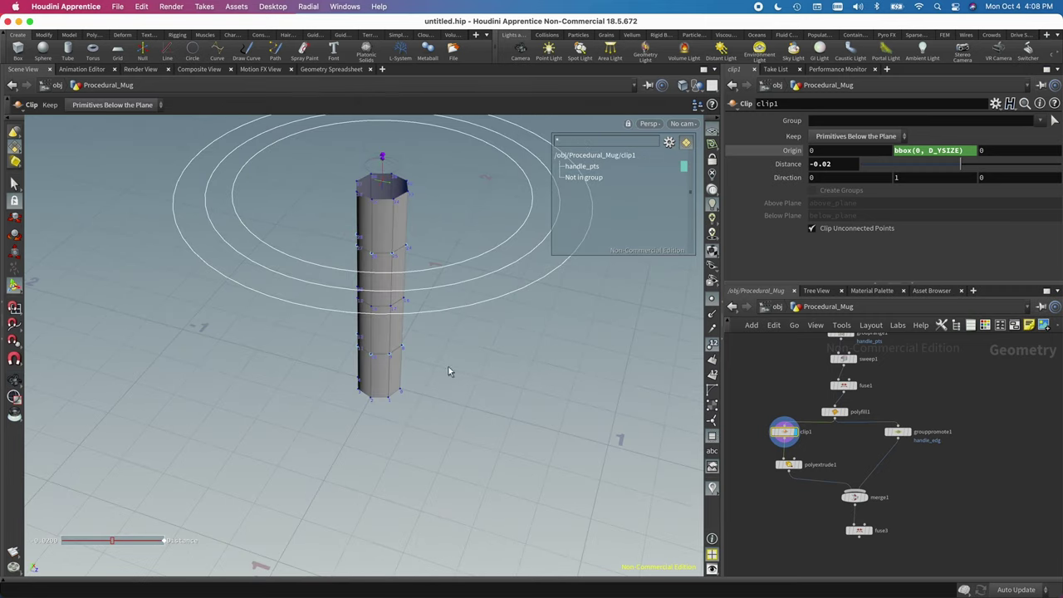
Display the PolyExtrude output and then the Merge output, inspecting the top of the tube in each
{"action": "left_click", "coordinate": [802, 467]}
{"action": "key", "text": "Escape"}
{"action": "left_click_drag", "start_coordinate": [434, 255], "coordinate": [465, 275]}
{"action": "key", "text": "Return"}
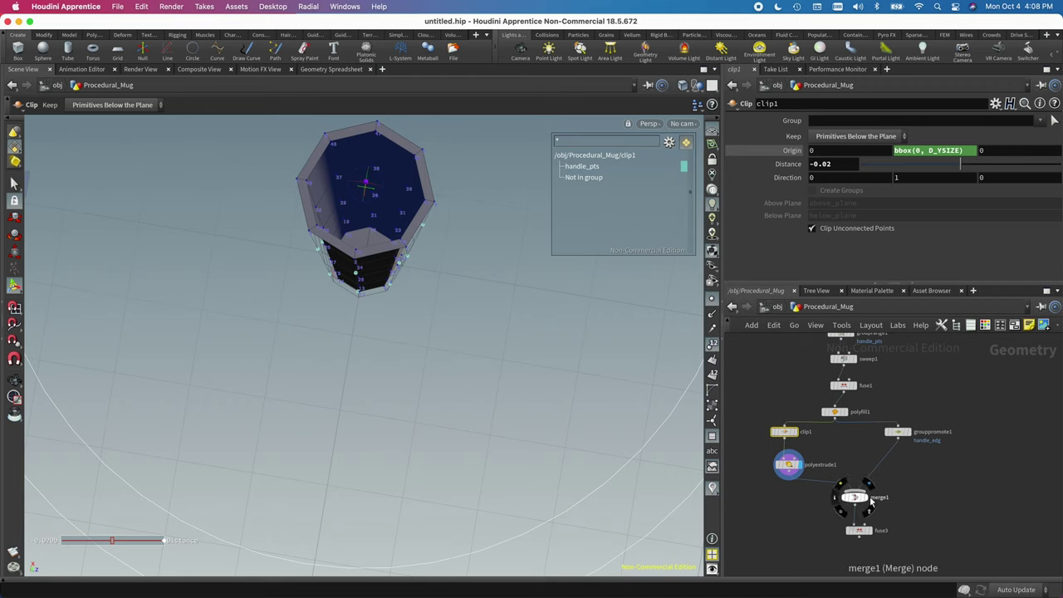
{"action": "left_click", "coordinate": [867, 498]}
{"action": "key", "text": "Escape"}
{"action": "left_click_drag", "start_coordinate": [458, 294], "coordinate": [408, 171]}
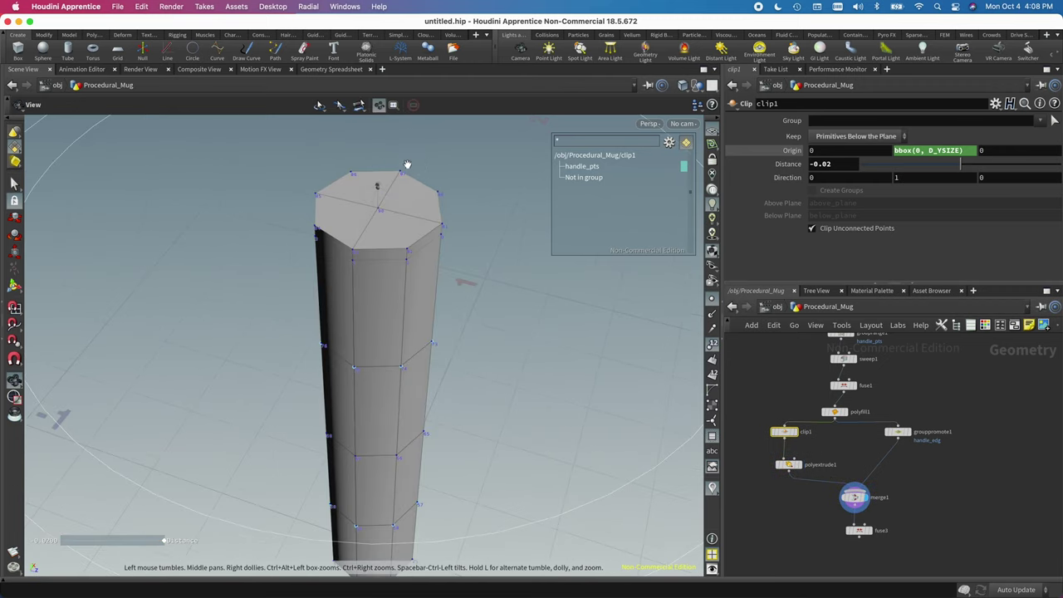
{"action": "key", "text": "Return"}
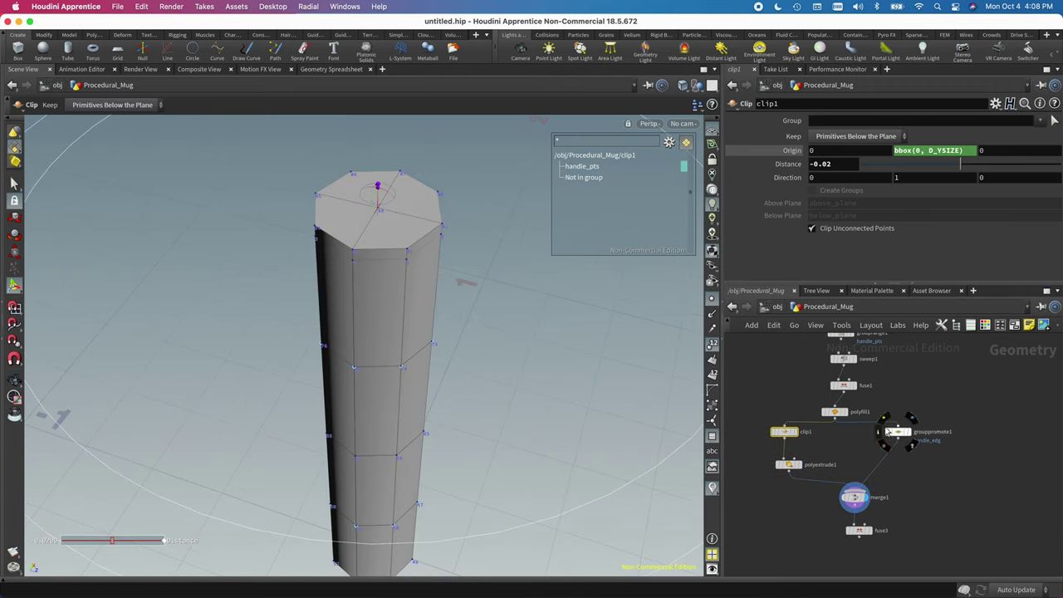
Rewire Group Promote to take its input from the Clip node, and display the output of the Fuse node below Merge
{"action": "left_click_drag", "start_coordinate": [862, 426], "coordinate": [795, 446]}
{"action": "left_click_drag", "start_coordinate": [415, 349], "coordinate": [465, 365]}
{"action": "left_click_drag", "start_coordinate": [897, 431], "coordinate": [899, 459]}
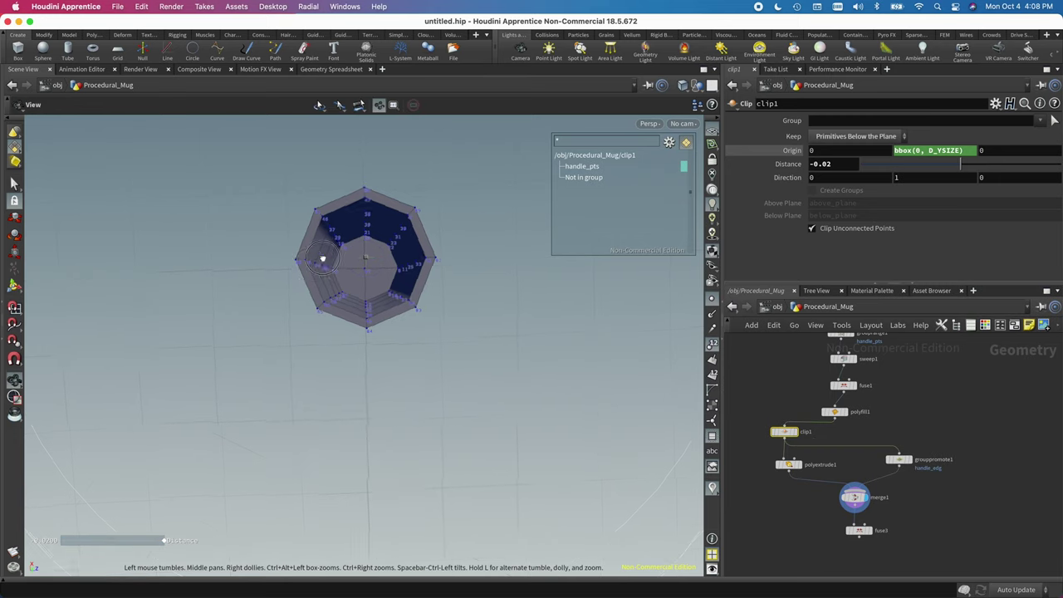
{"action": "left_click_drag", "start_coordinate": [320, 254], "coordinate": [613, 400]}
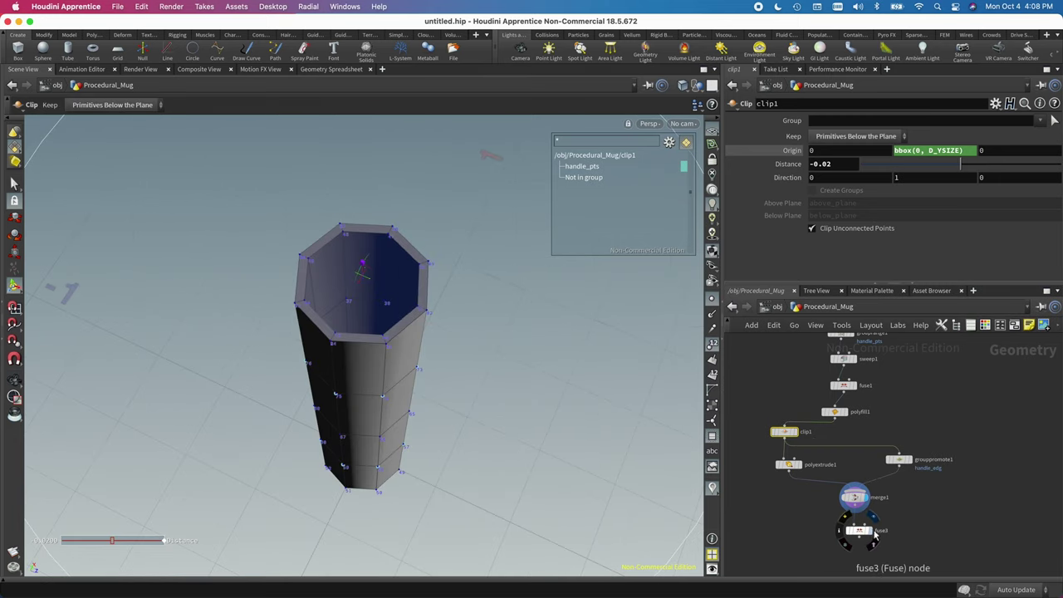
{"action": "left_click_drag", "start_coordinate": [473, 396], "coordinate": [499, 411]}
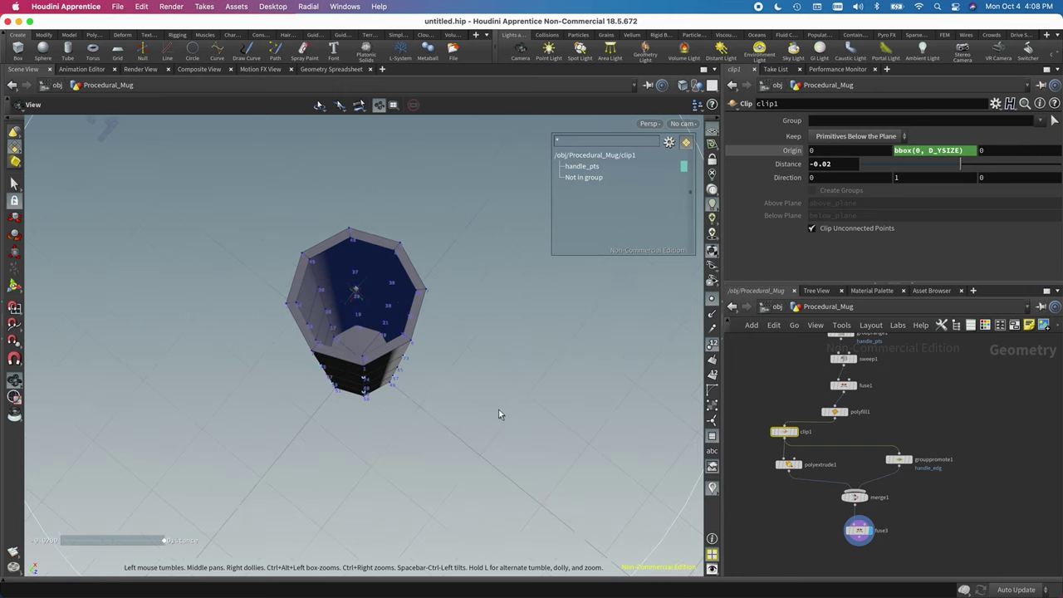
Insert a Reverse node between the PolyExtrude and Merge nodes, and check the tube's outer faces and base
{"action": "left_click", "coordinate": [820, 499]}
{"action": "key", "text": "Tab"}
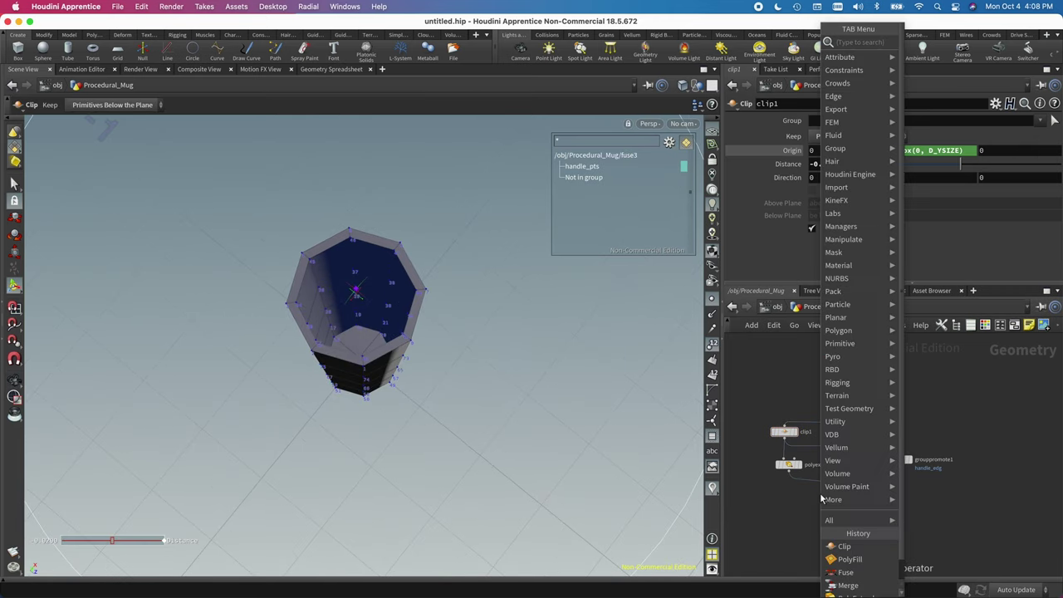
{"action": "type", "text": "reverse"}
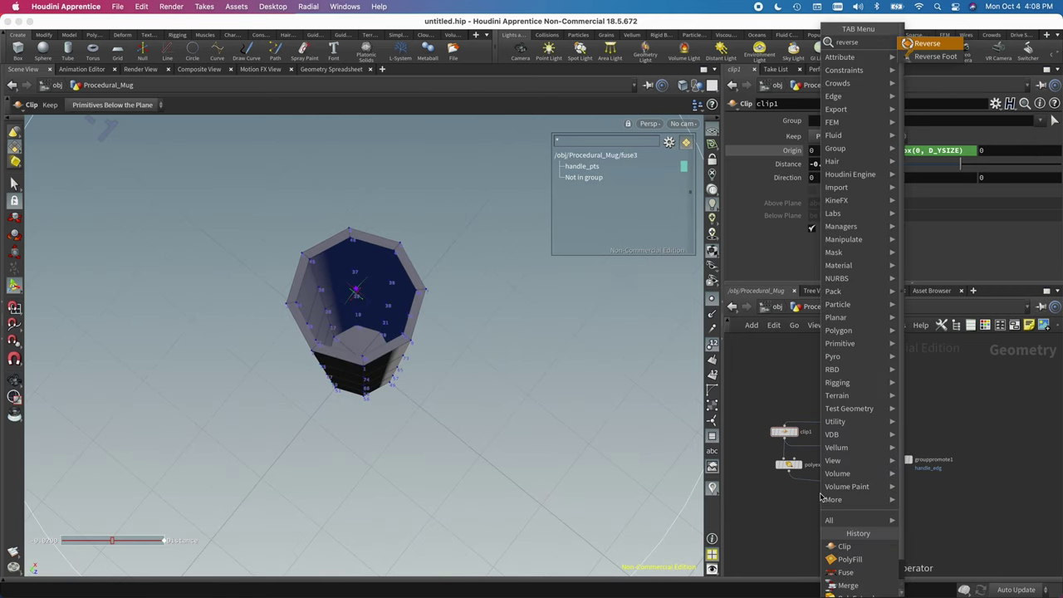
{"action": "key", "text": "Return"}
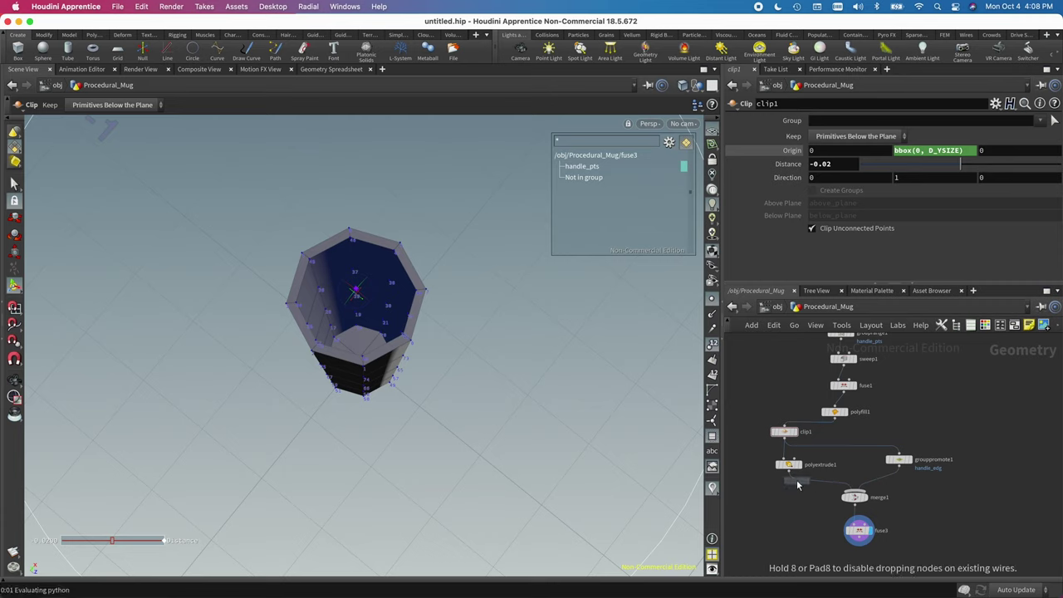
{"action": "left_click", "coordinate": [797, 490]}
{"action": "left_click_drag", "start_coordinate": [797, 492], "coordinate": [789, 490]}
{"action": "key", "text": "Escape"}
{"action": "left_click_drag", "start_coordinate": [294, 387], "coordinate": [387, 142]}
{"action": "key", "text": "Return"}
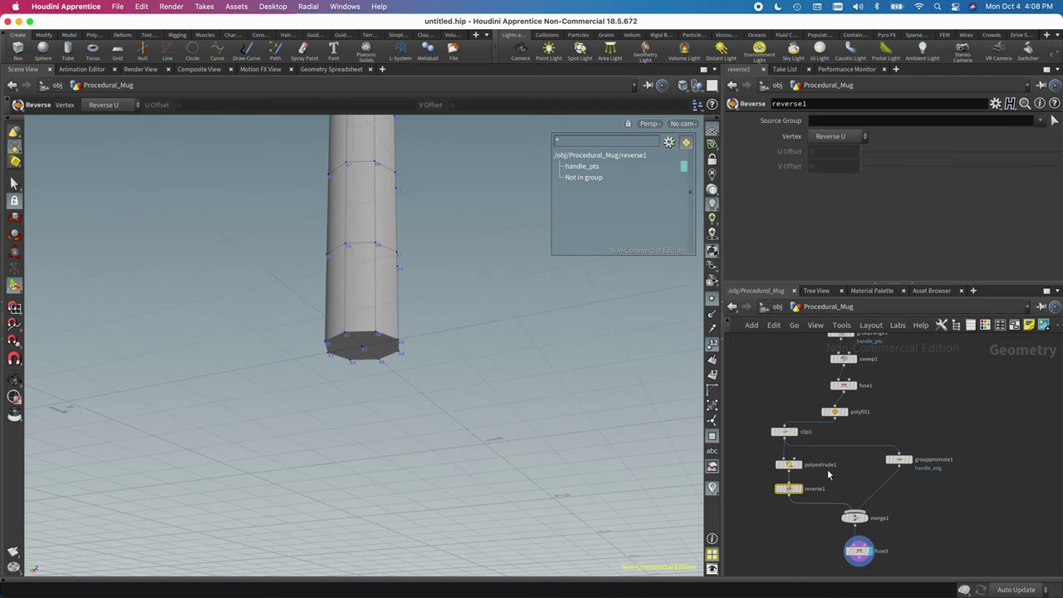
Set the PolyFill node's fill mode to Triangle Fan and turn off Deform Patch to flatten the tube's bottom cap
{"action": "left_click", "coordinate": [835, 411]}
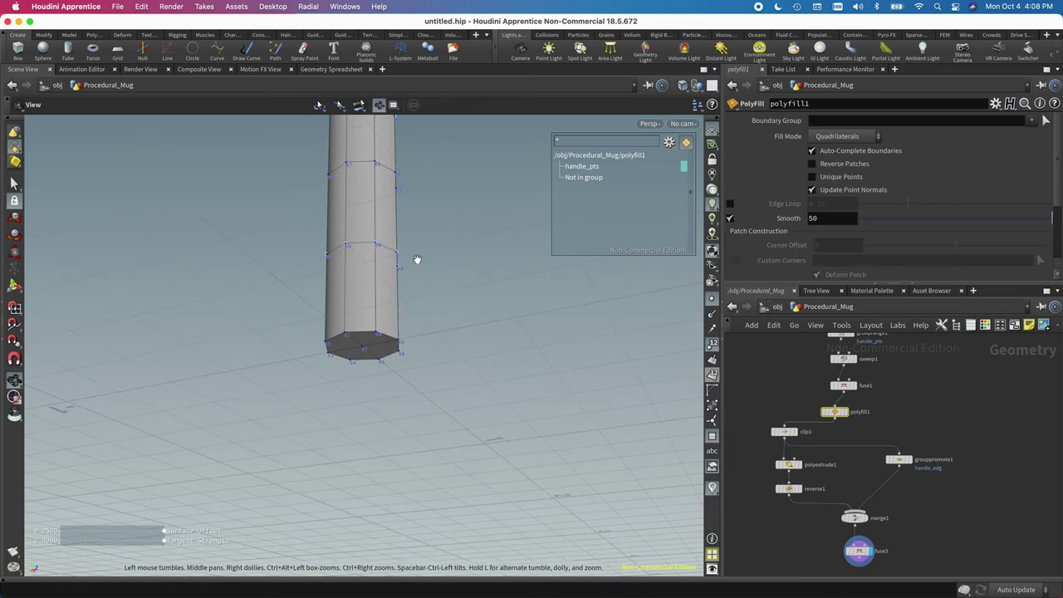
{"action": "left_click_drag", "start_coordinate": [417, 259], "coordinate": [382, 216]}
{"action": "left_click_drag", "start_coordinate": [389, 227], "coordinate": [373, 304]}
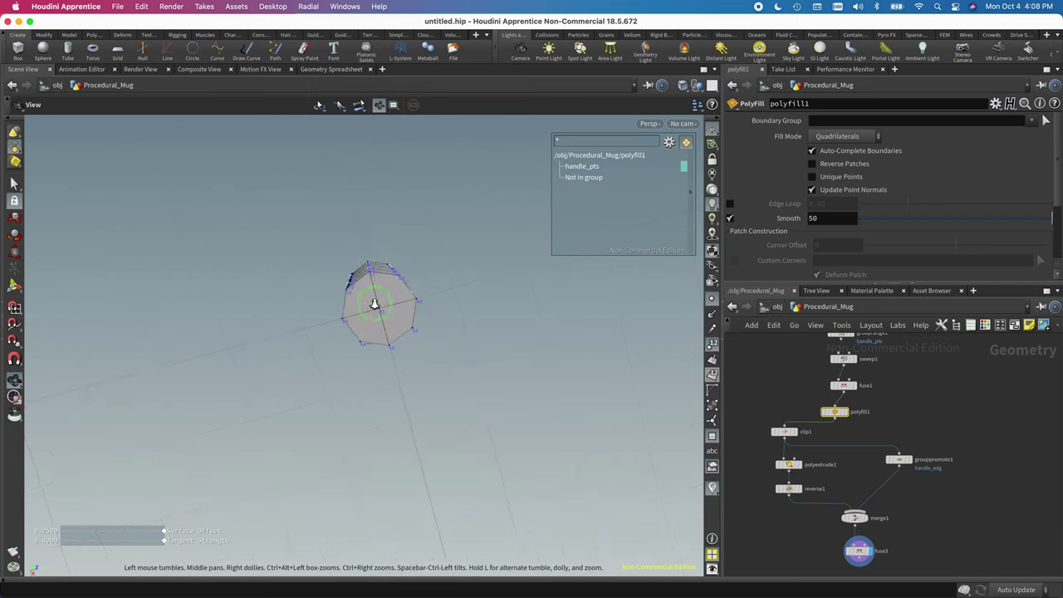
{"action": "right_click_drag", "start_coordinate": [373, 304], "coordinate": [633, 277]}
{"action": "mouse_move", "coordinate": [398, 290]}
{"action": "left_mouse_down"}
{"action": "mouse_move", "coordinate": [366, 282]}
{"action": "mouse_move", "coordinate": [332, 291]}
{"action": "mouse_move", "coordinate": [415, 289]}
{"action": "left_mouse_up"}
{"action": "key", "text": "Return"}
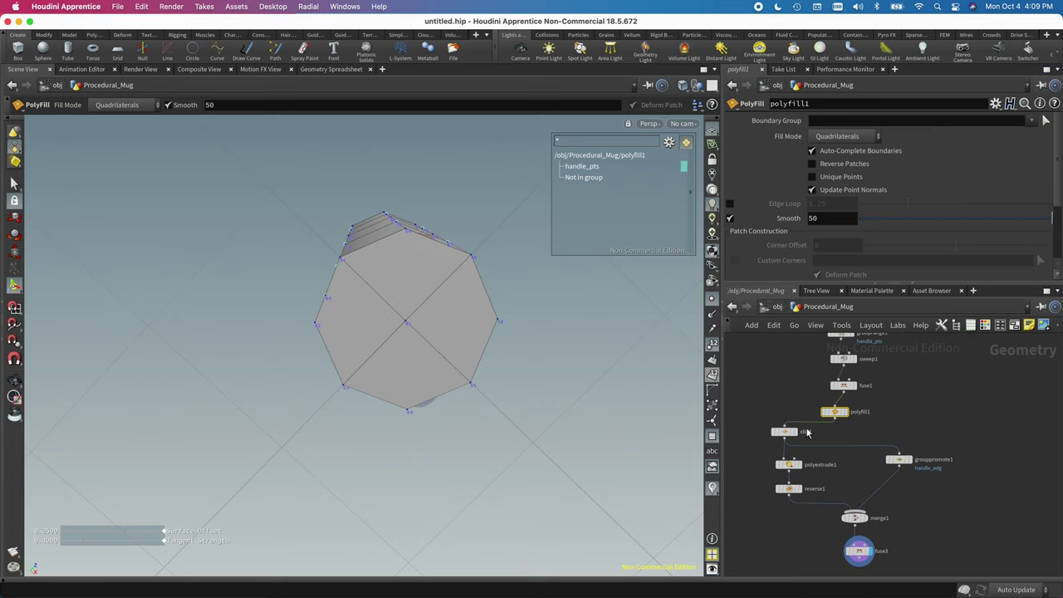
{"action": "left_click", "coordinate": [830, 138]}
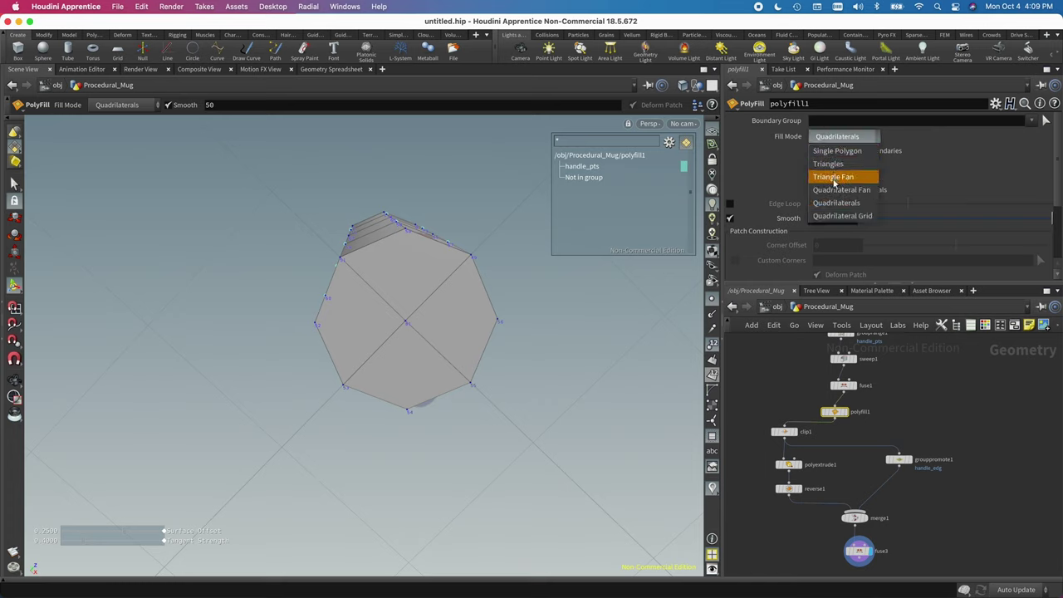
{"action": "left_click", "coordinate": [834, 178]}
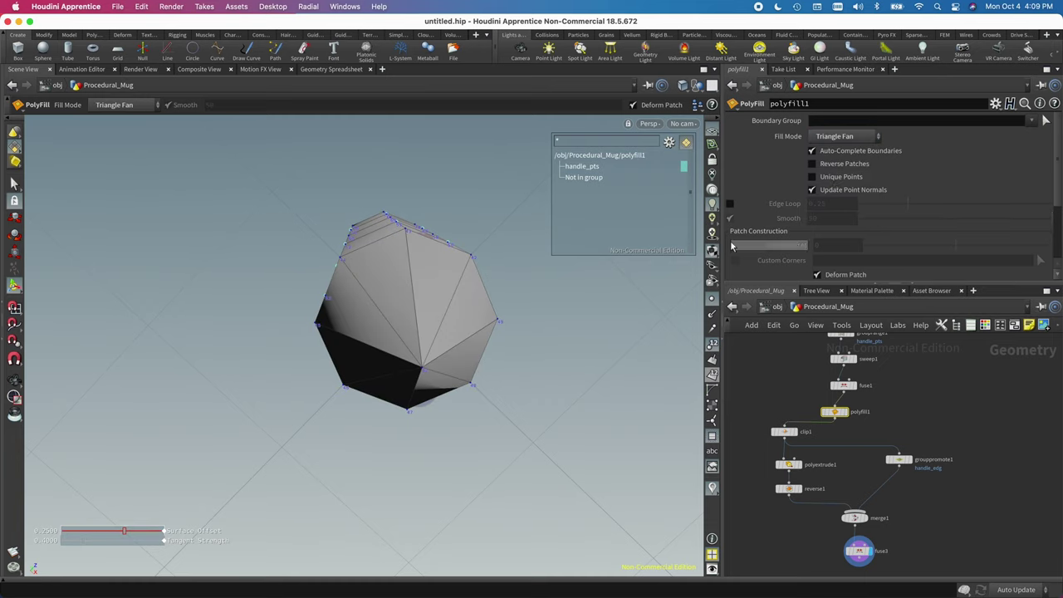
{"action": "scroll", "coordinate": [772, 226], "scroll_direction": "down", "scroll_amount": 2}
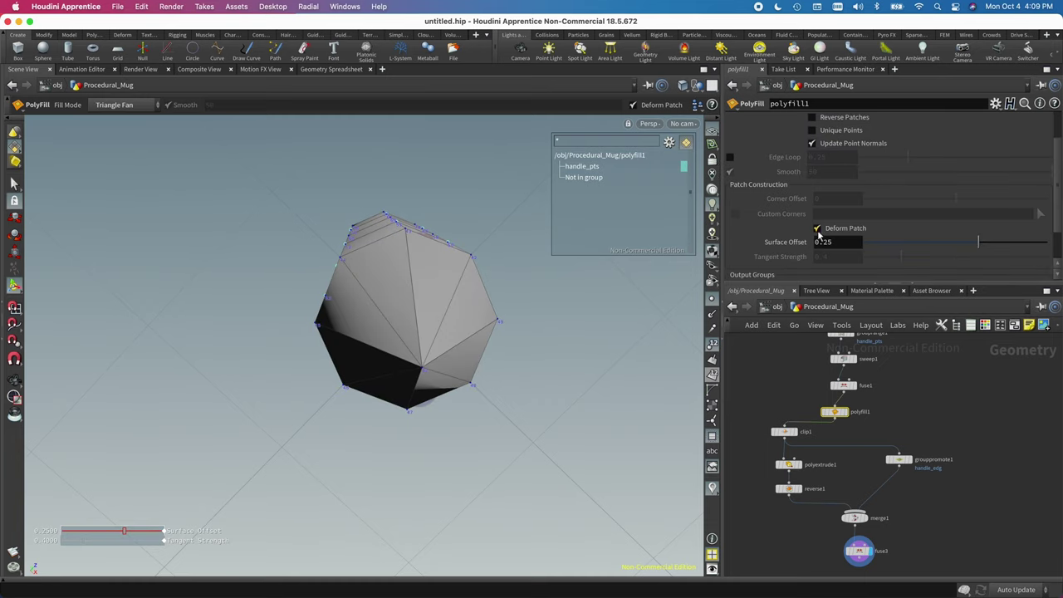
{"action": "left_click", "coordinate": [817, 229]}
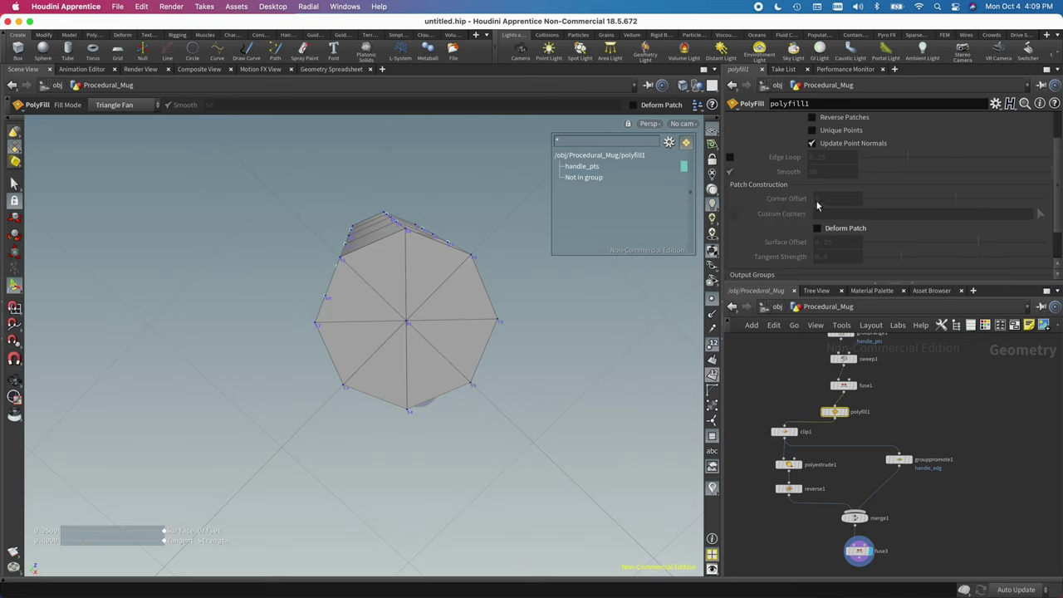
Enable Edge Loop on the PolyFill node and set it to 0.351
{"action": "scroll", "coordinate": [773, 208], "scroll_direction": "up", "scroll_amount": 2}
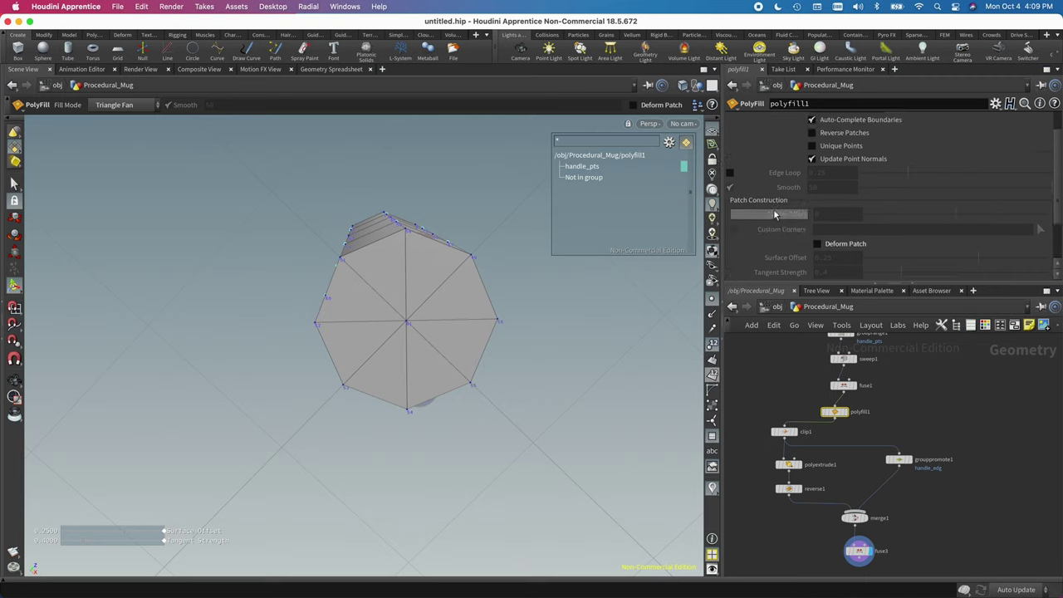
{"action": "left_click", "coordinate": [730, 206]}
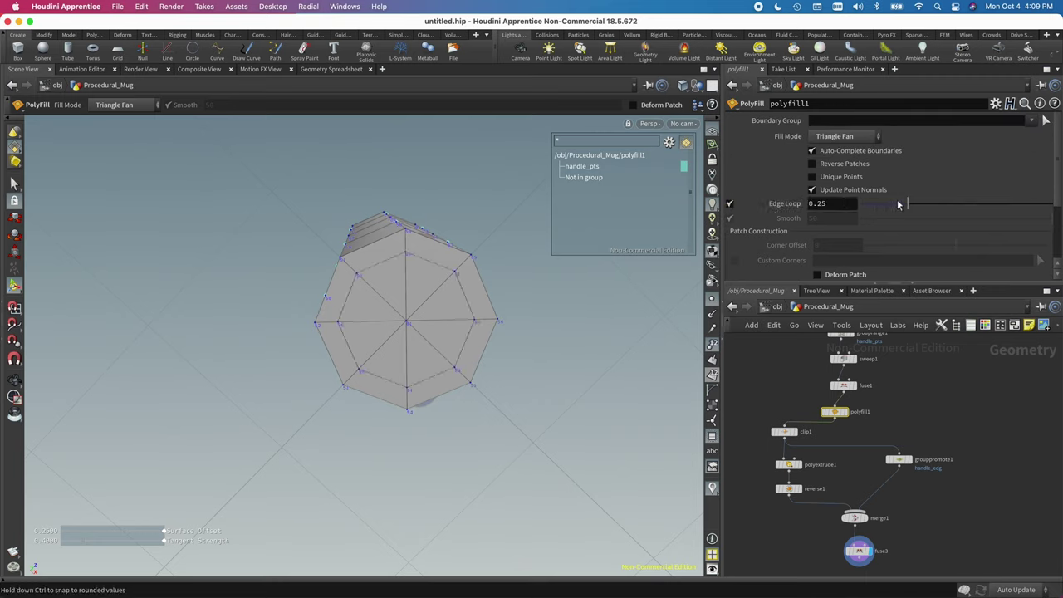
{"action": "left_click_drag", "start_coordinate": [904, 203], "coordinate": [928, 204]}
{"action": "key", "text": "space"}
{"action": "left_click_drag", "start_coordinate": [495, 247], "coordinate": [434, 285]}
{"action": "key", "text": "space"}
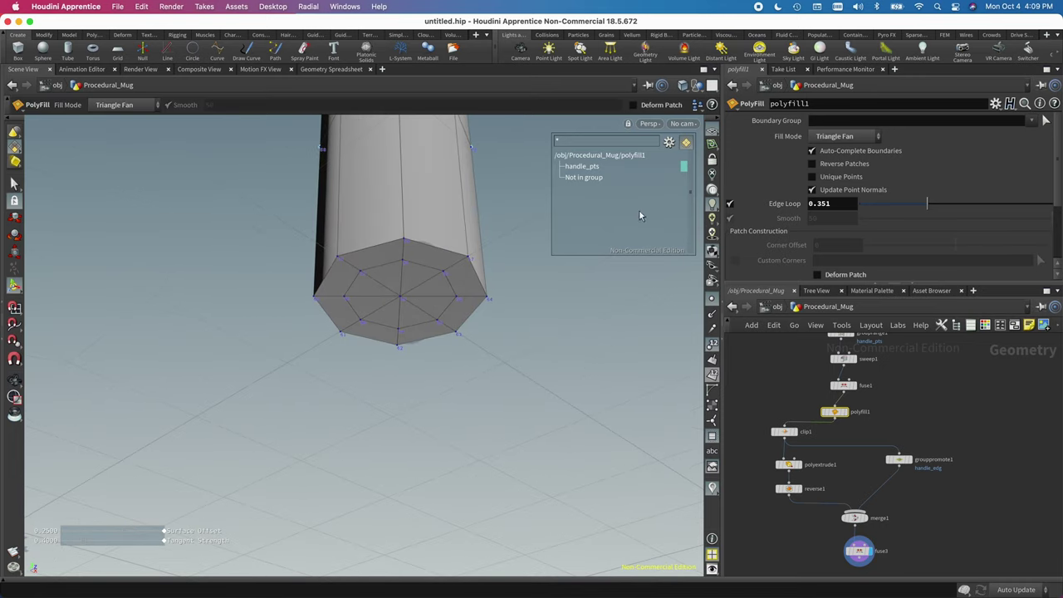
Examine the tube's sides, open rim and handle points from above and from the side
{"action": "key", "text": "space"}
{"action": "left_click_drag", "start_coordinate": [390, 250], "coordinate": [498, 390]}
{"action": "key", "text": "Return"}
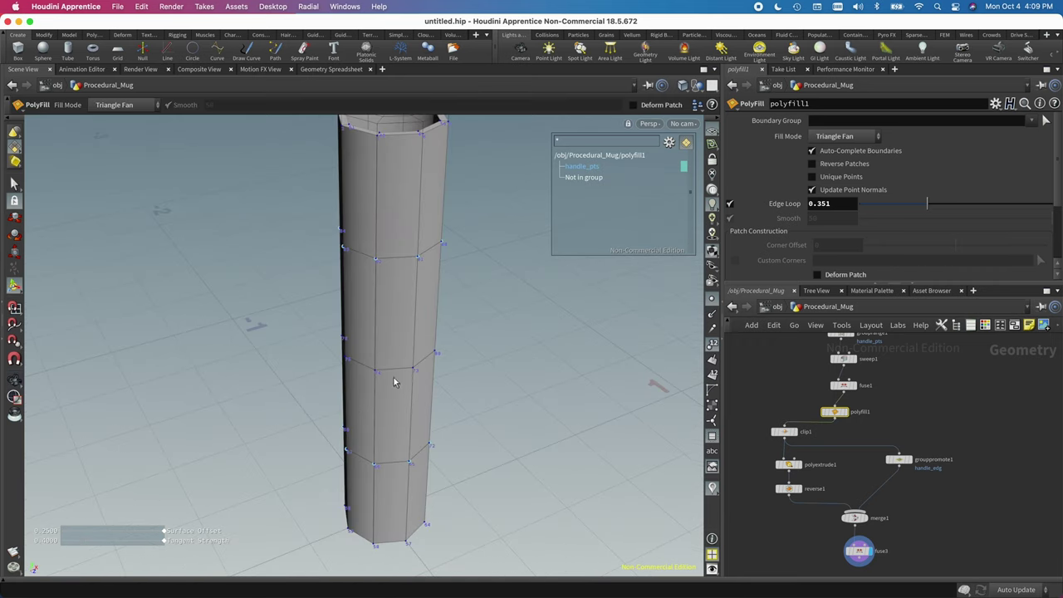
{"action": "left_click_drag", "start_coordinate": [395, 382], "coordinate": [674, 398], "text": "alt"}
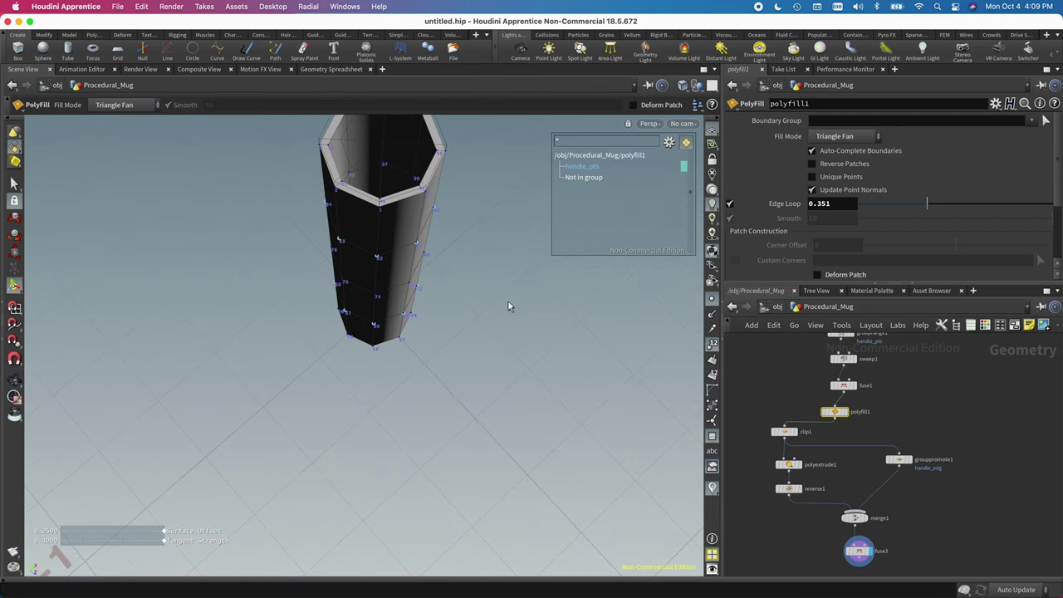
{"action": "left_click_drag", "start_coordinate": [311, 266], "coordinate": [409, 396]}
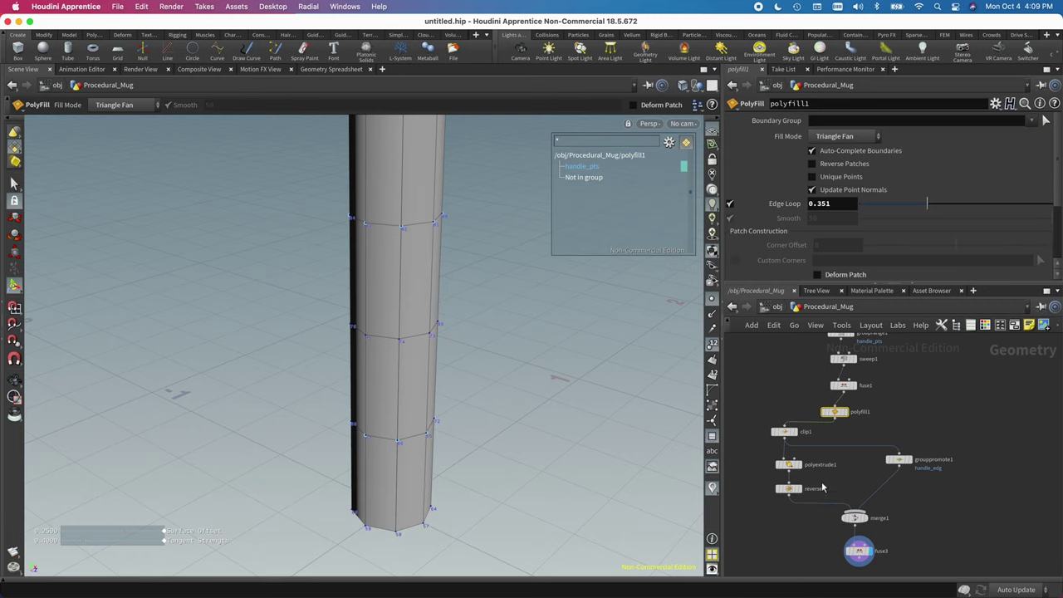
{"action": "mouse_move", "coordinate": [885, 461]}
{"action": "left_click_drag", "start_coordinate": [377, 204], "coordinate": [420, 325]}
Try 14 columns on the Sweep node and inspect the tube's side faces
{"action": "scroll", "coordinate": [890, 434], "scroll_direction": "up", "scroll_amount": 4}
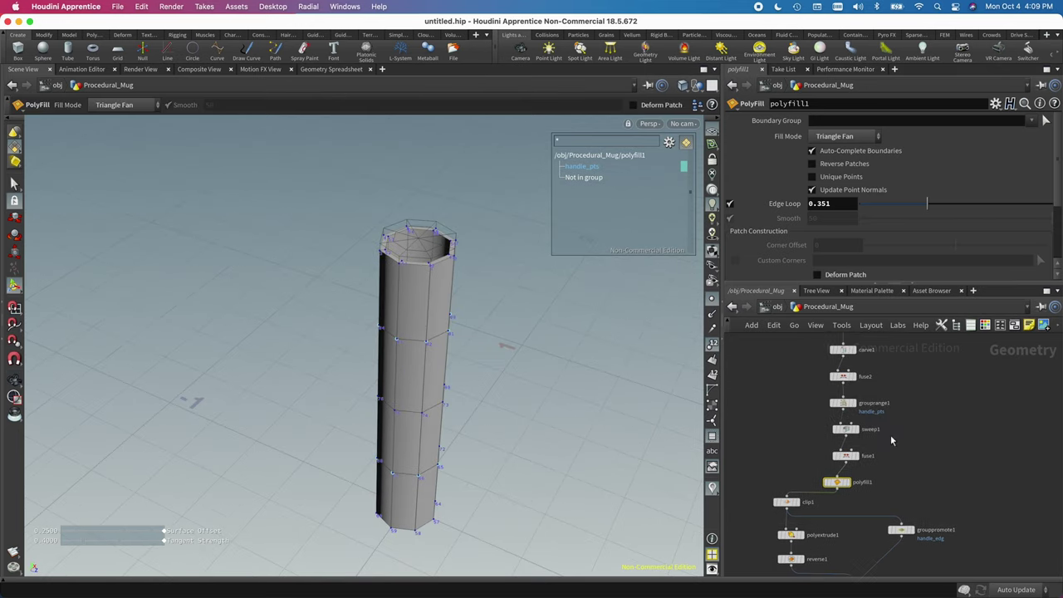
{"action": "left_click", "coordinate": [845, 429]}
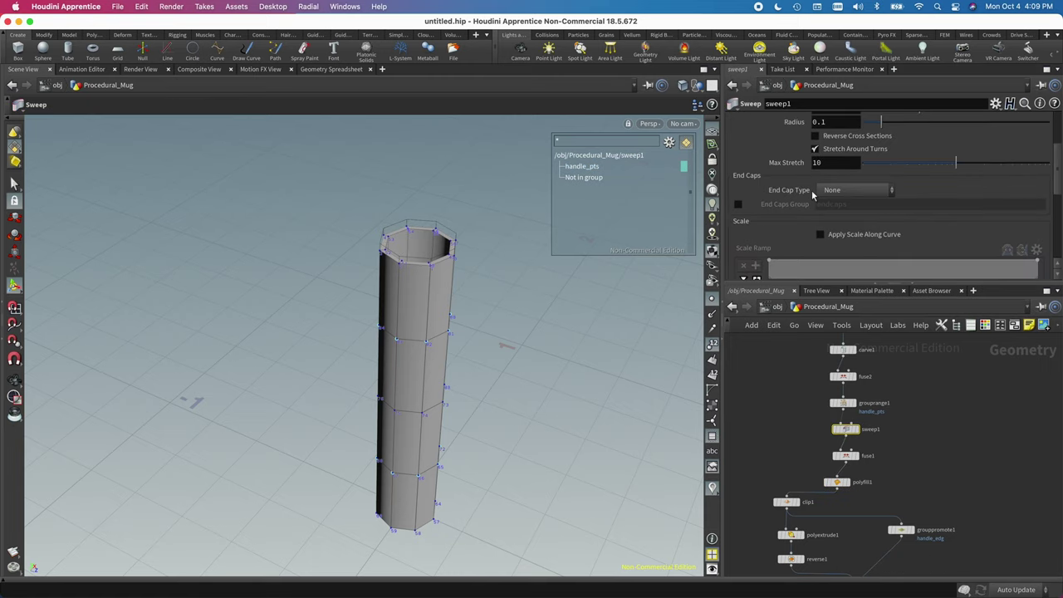
{"action": "scroll", "coordinate": [913, 207], "scroll_direction": "up", "scroll_amount": 5}
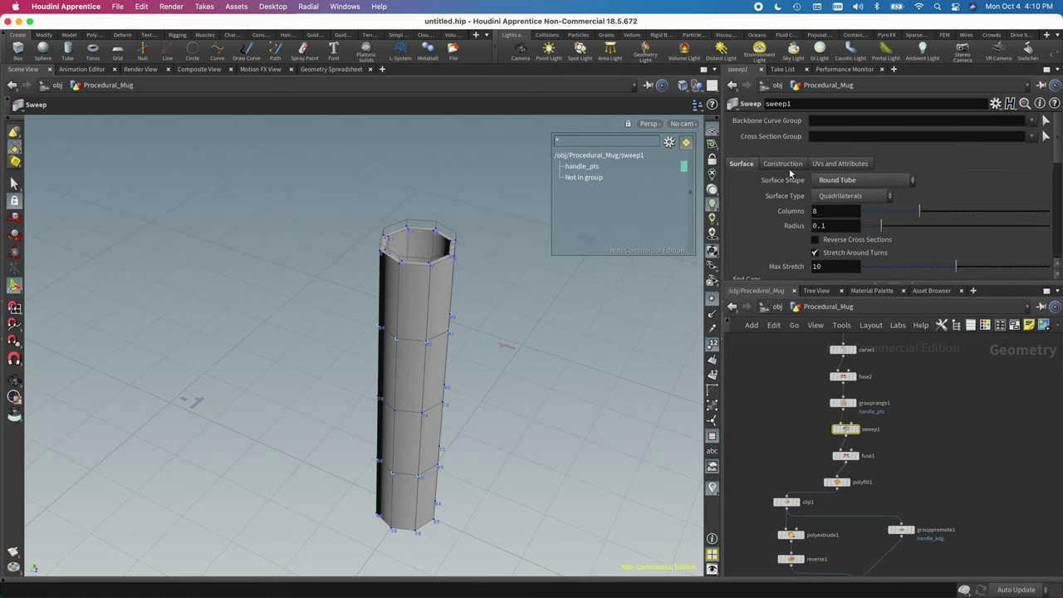
{"action": "left_click_drag", "start_coordinate": [921, 213], "coordinate": [968, 211]}
{"action": "key", "text": "Escape"}
{"action": "left_click_drag", "start_coordinate": [423, 316], "coordinate": [598, 333]}
{"action": "key", "text": "Return"}
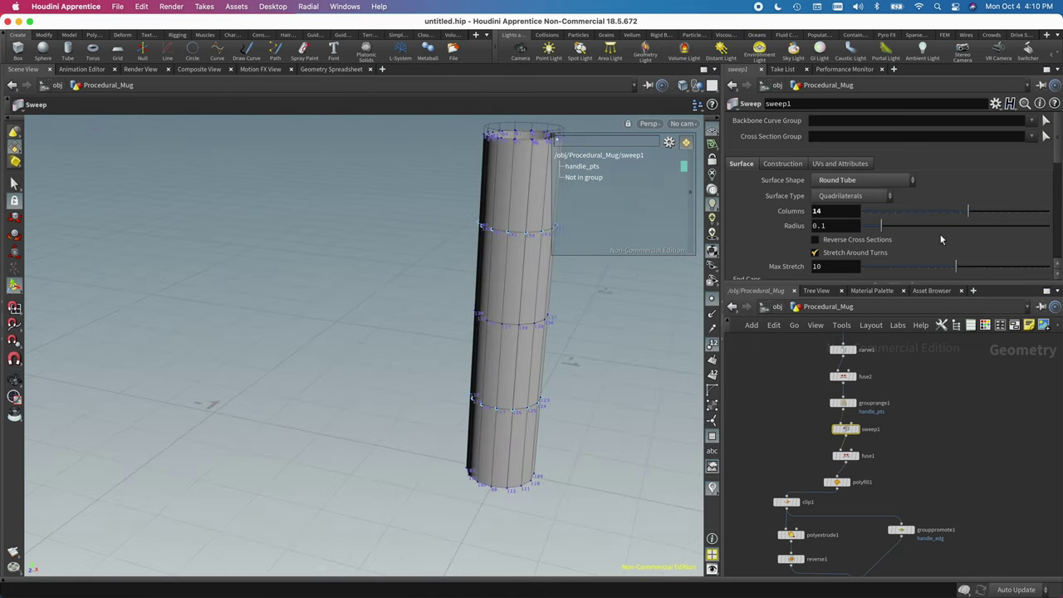
Try 10 and 11 columns on the Sweep node, inspecting how the tube's faces line up with the handle points
{"action": "left_click_drag", "start_coordinate": [969, 213], "coordinate": [936, 211]}
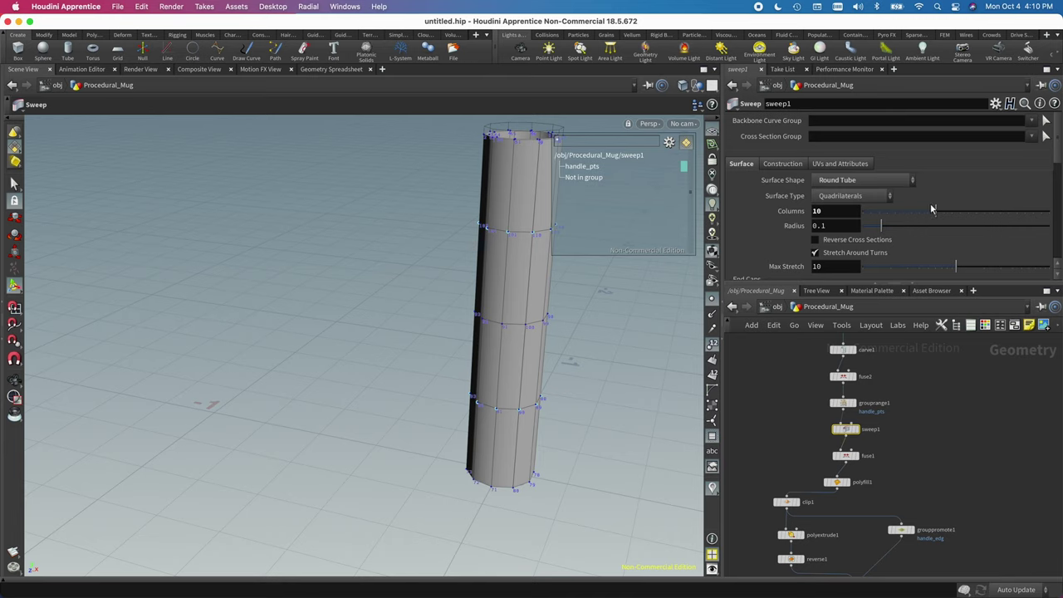
{"action": "left_click_drag", "start_coordinate": [931, 209], "coordinate": [945, 211]}
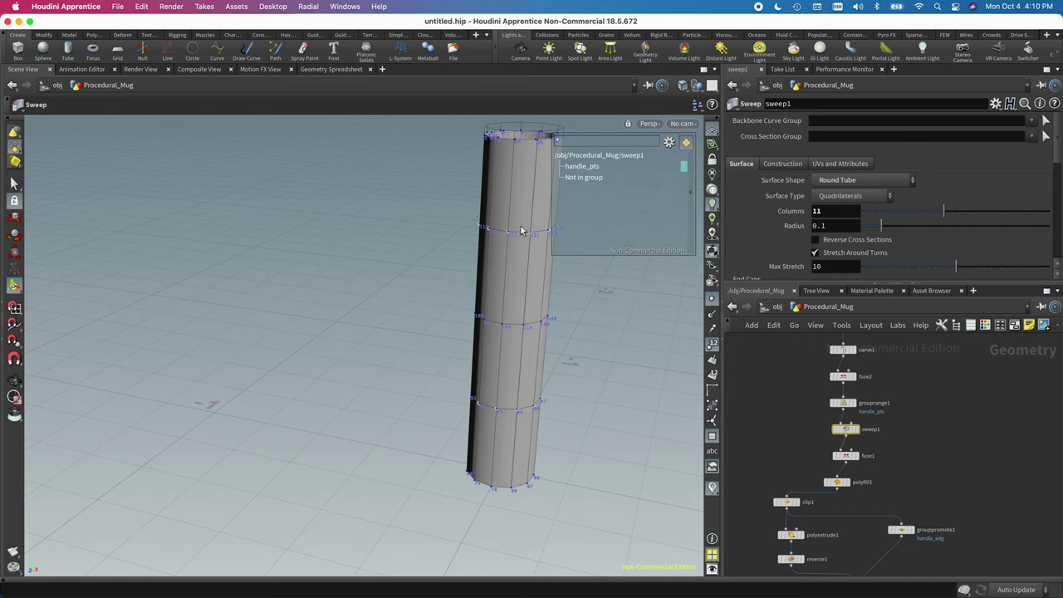
{"action": "left_click_drag", "start_coordinate": [517, 391], "coordinate": [538, 368], "text": "alt"}
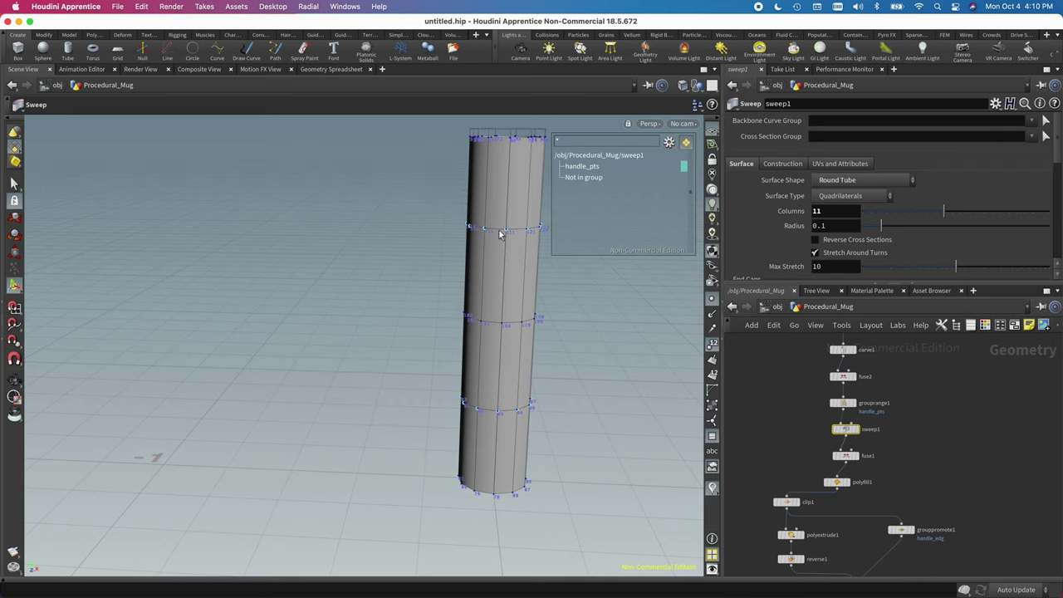
{"action": "left_click_drag", "start_coordinate": [512, 235], "coordinate": [536, 231]}
{"action": "mouse_move", "coordinate": [944, 213]}
{"action": "left_mouse_down"}
{"action": "mouse_move", "coordinate": [914, 214]}
{"action": "mouse_move", "coordinate": [943, 213]}
{"action": "left_mouse_up"}
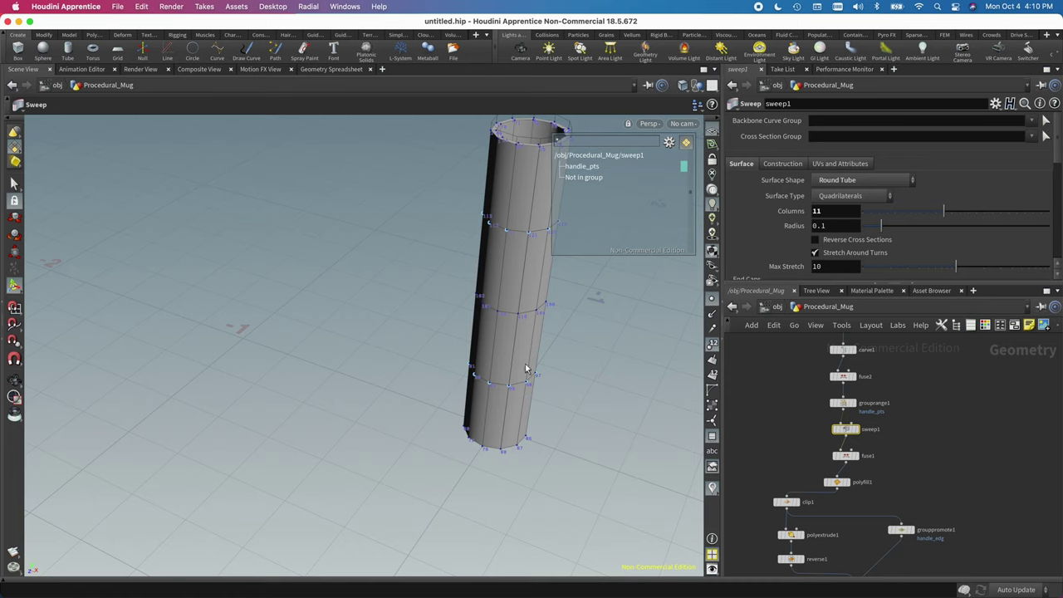
{"action": "key", "text": "Escape"}
{"action": "left_click_drag", "start_coordinate": [525, 351], "coordinate": [431, 391]}
{"action": "key", "text": "Return"}
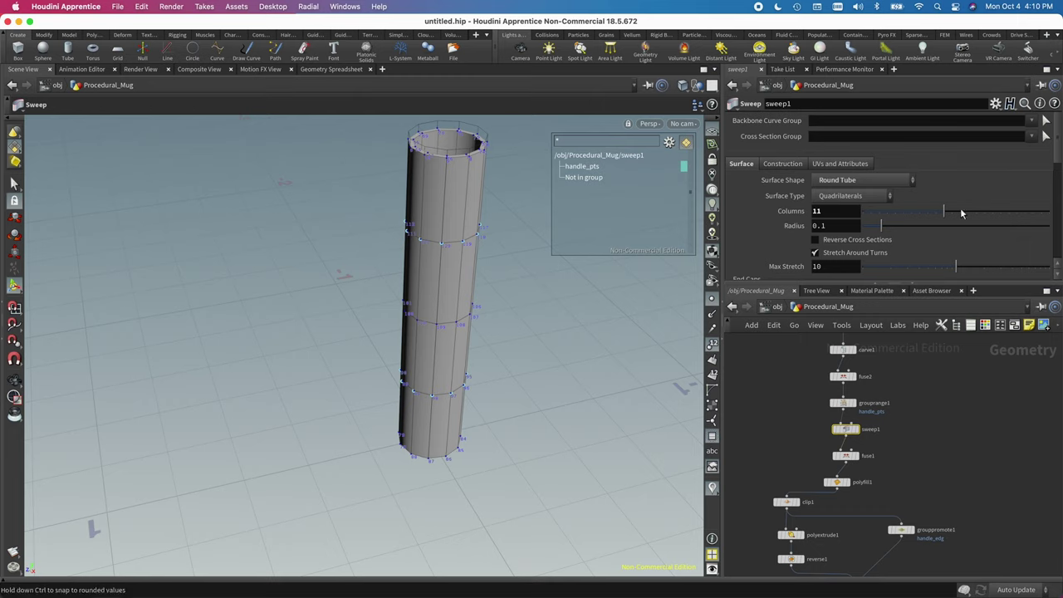
Compare 9 columns with 11 columns on the Sweep node, checking the tube from several sides
{"action": "left_click_drag", "start_coordinate": [938, 216], "coordinate": [928, 215]}
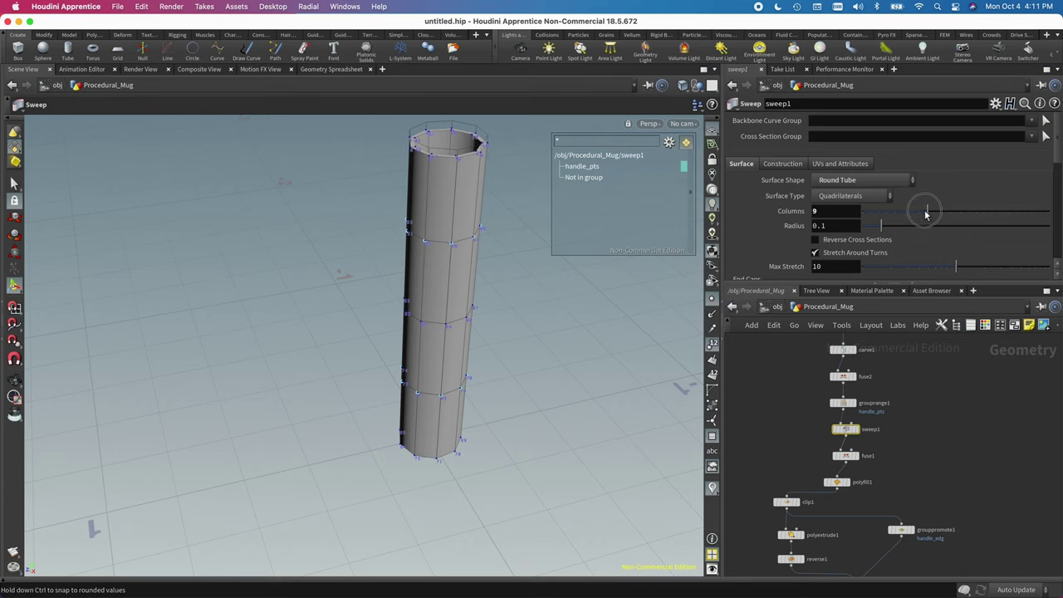
{"action": "left_click_drag", "start_coordinate": [926, 214], "coordinate": [949, 218]}
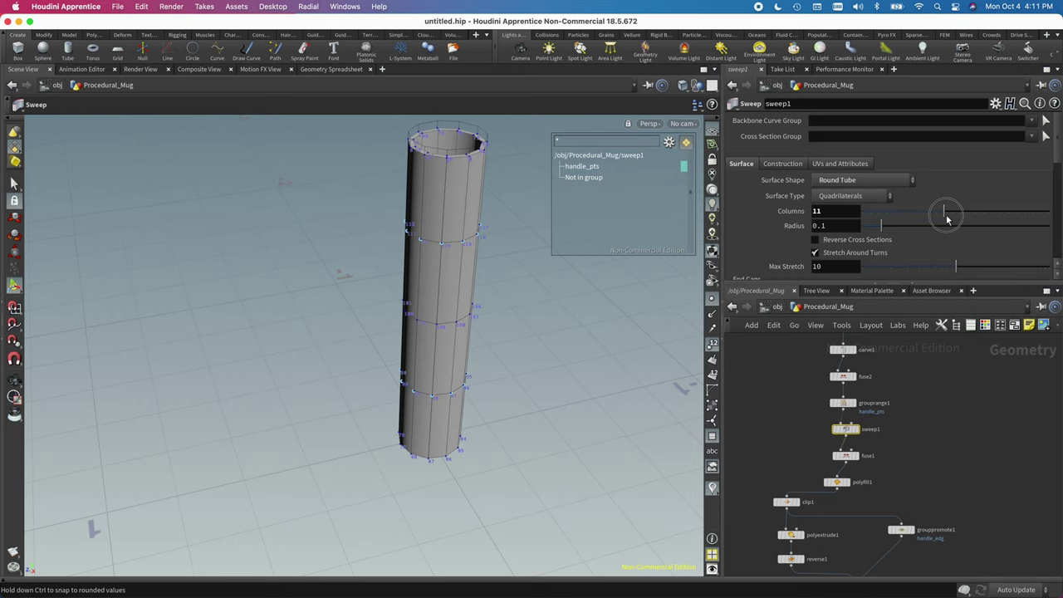
{"action": "left_click_drag", "start_coordinate": [947, 218], "coordinate": [945, 213]}
{"action": "left_click_drag", "start_coordinate": [572, 276], "coordinate": [425, 243], "text": "alt"}
{"action": "left_click_drag", "start_coordinate": [403, 338], "coordinate": [451, 323], "text": "alt"}
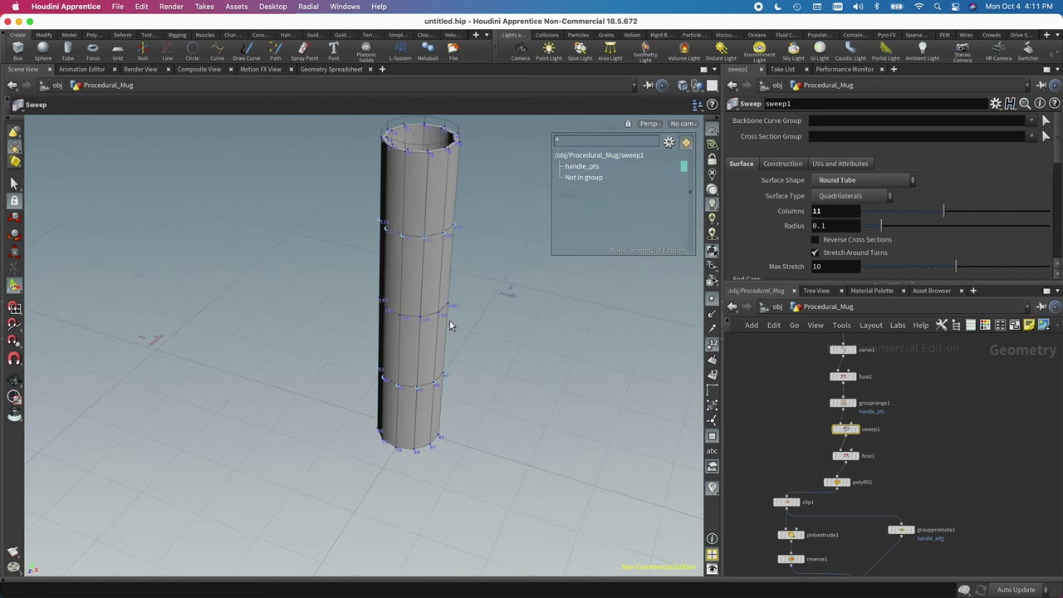
Return the Sweep node to 8 columns and check the face alignment along the tube
{"action": "left_click_drag", "start_coordinate": [943, 212], "coordinate": [917, 210]}
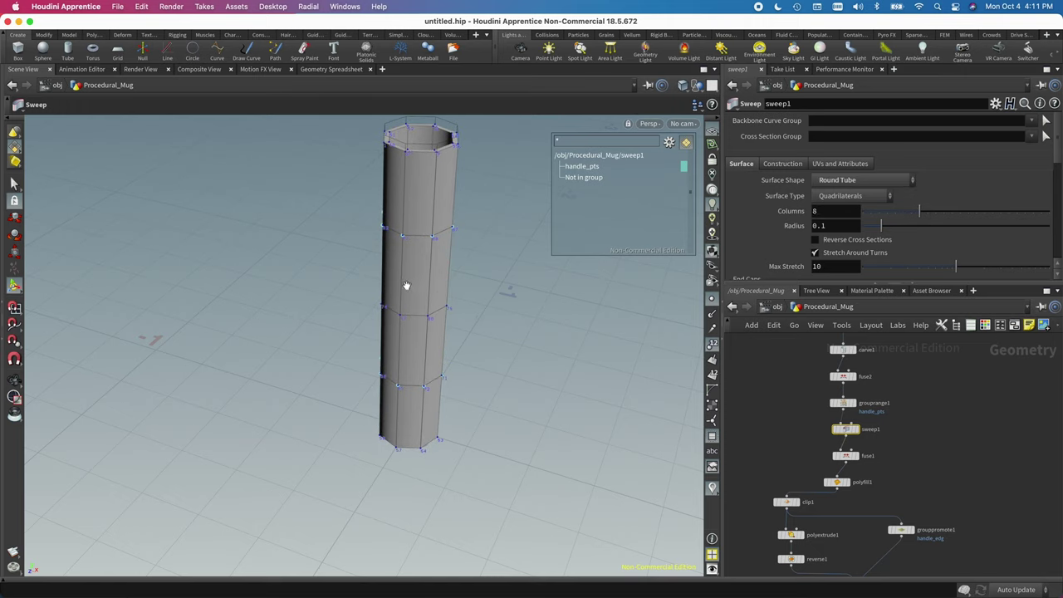
{"action": "key", "text": "Escape"}
{"action": "left_click_drag", "start_coordinate": [410, 277], "coordinate": [411, 252]}
{"action": "key", "text": "Return"}
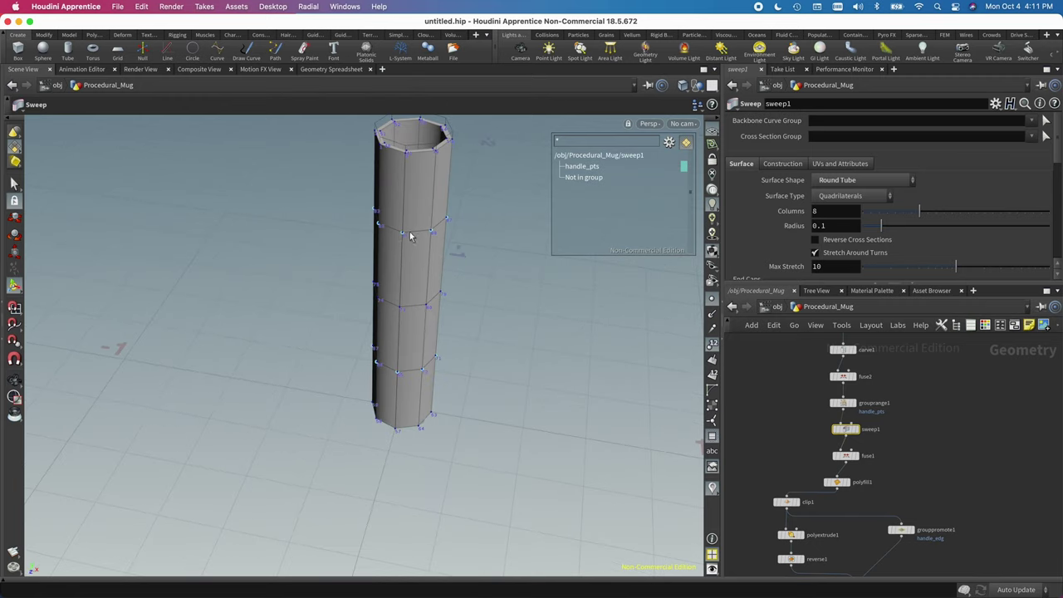
{"action": "left_click_drag", "start_coordinate": [410, 406], "coordinate": [389, 358]}
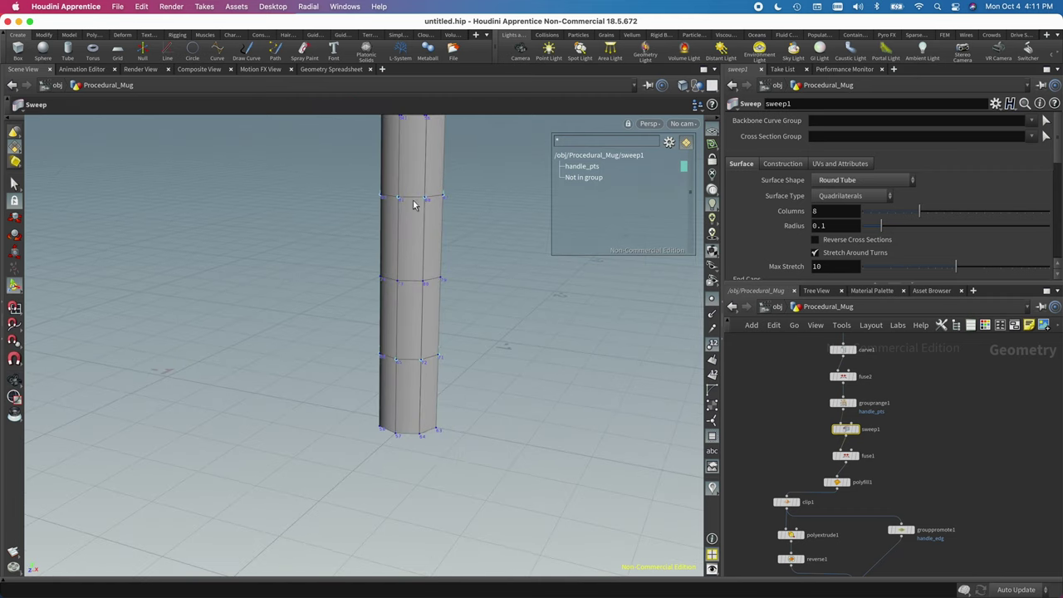
Display the output of the Group Promote node to inspect its handle_edg edge group on the tube
{"action": "scroll", "coordinate": [864, 446], "scroll_direction": "down", "scroll_amount": 3}
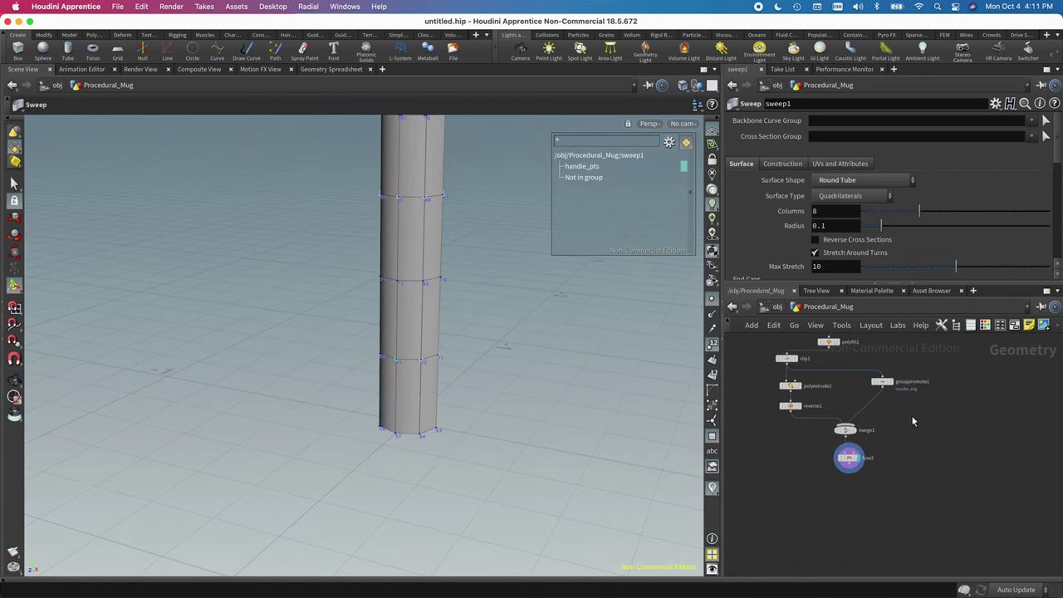
{"action": "scroll", "coordinate": [855, 447], "scroll_direction": "up", "scroll_amount": 5}
{"action": "scroll", "coordinate": [838, 408], "scroll_direction": "down", "scroll_amount": 2}
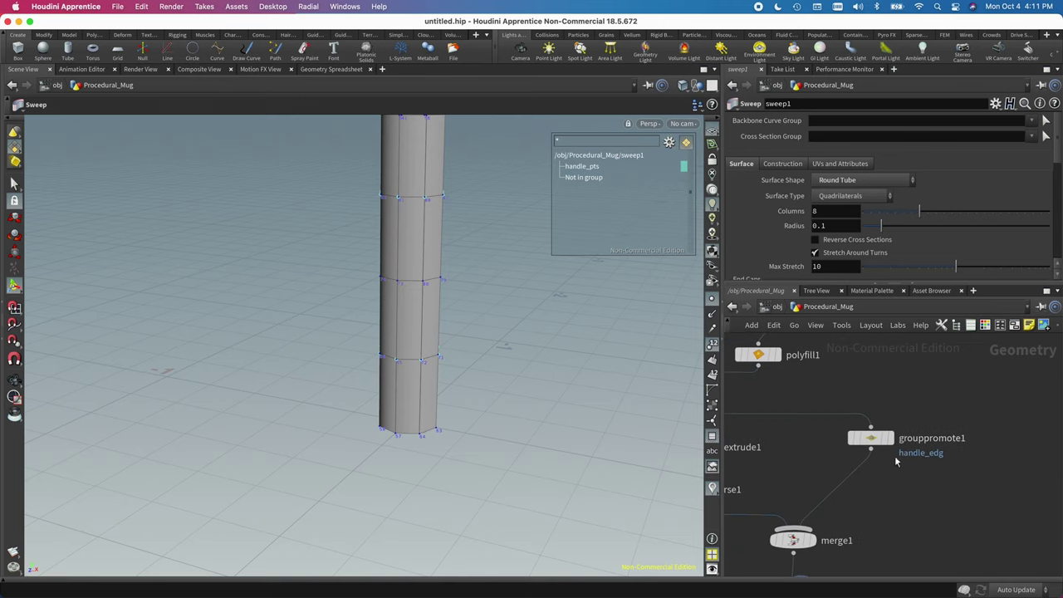
{"action": "left_click", "coordinate": [894, 438]}
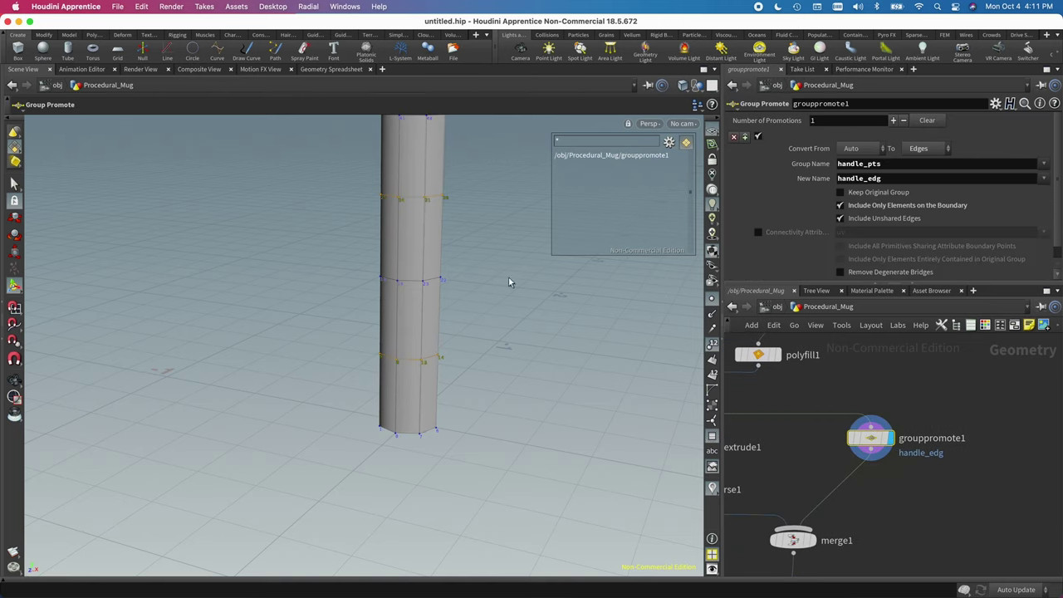
Insert a PolyBevel node between the Group Promote node and the merge
{"action": "key", "text": "Tab"}
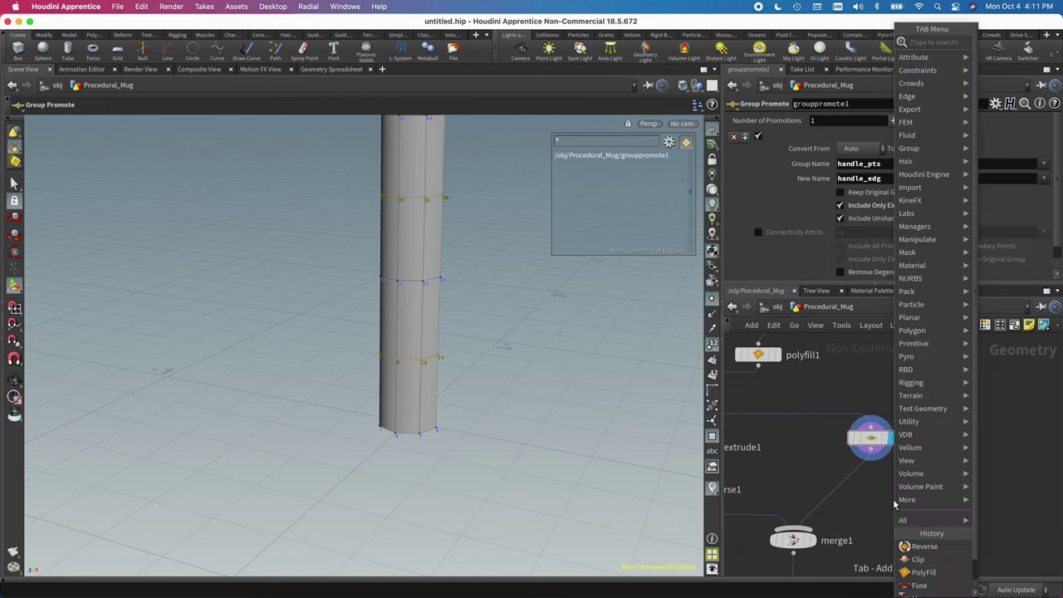
{"action": "type", "text": "plyfi"}
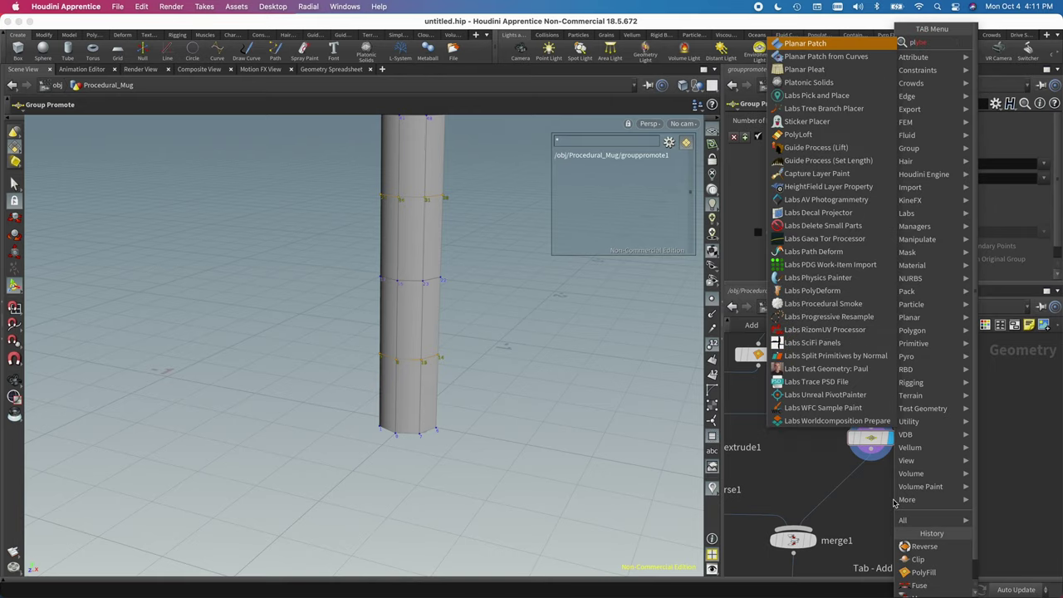
{"action": "key", "text": "BackSpace"}
{"action": "key", "text": "BackSpace"}
{"action": "key", "text": "BackSpace"}
{"action": "key", "text": "BackSpace"}
{"action": "key", "text": "BackSpace"}
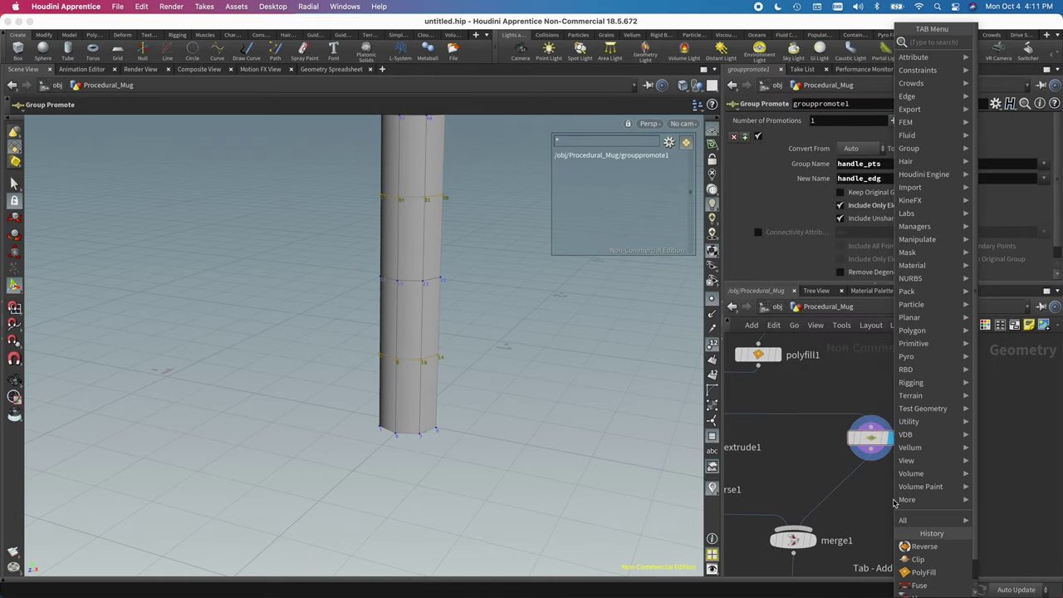
{"action": "type", "text": "polyb"}
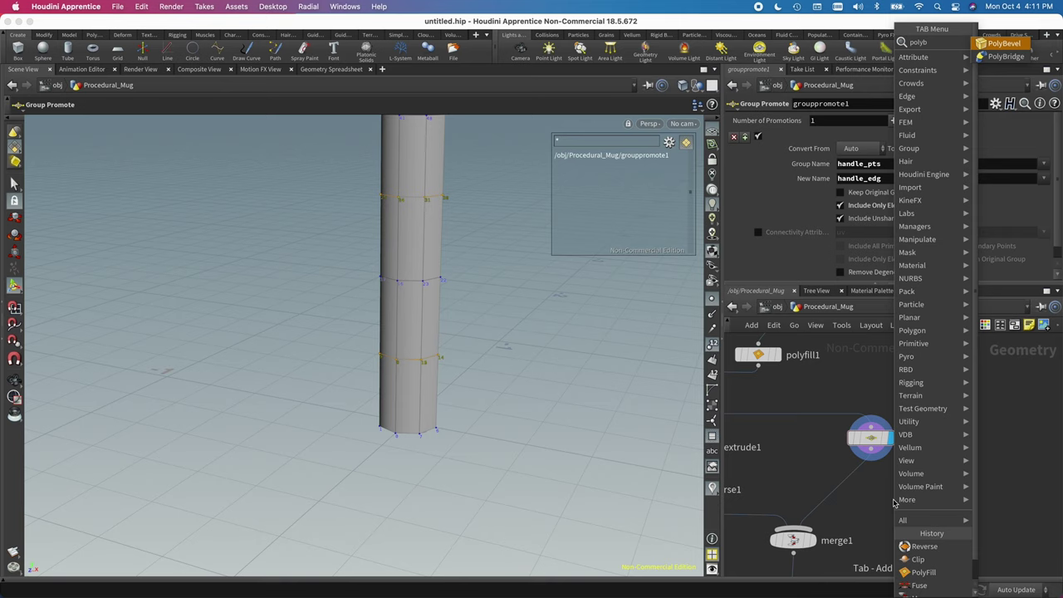
{"action": "key", "text": "Return"}
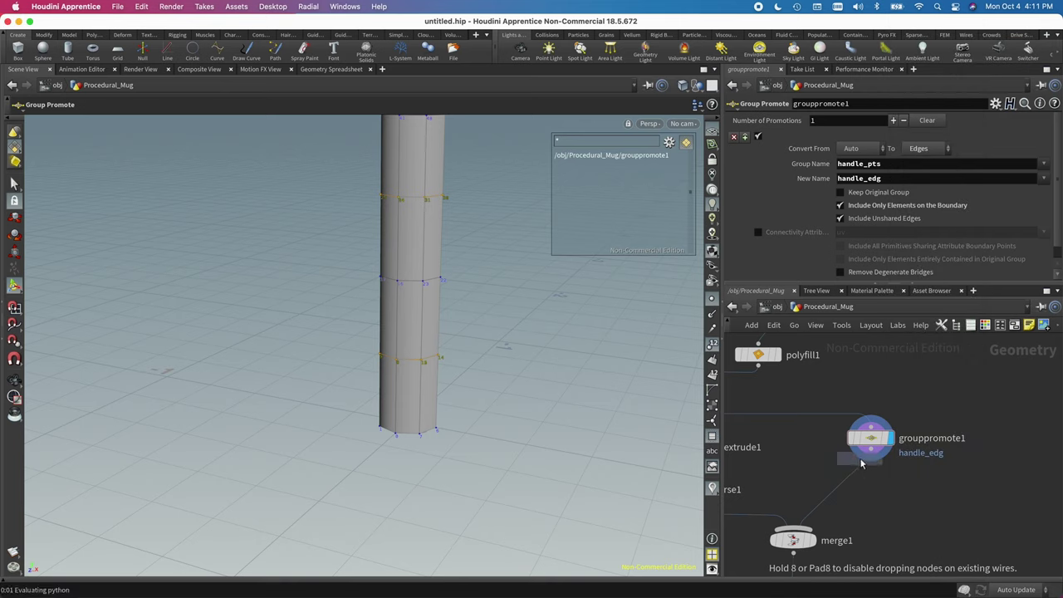
{"action": "left_click", "coordinate": [866, 468]}
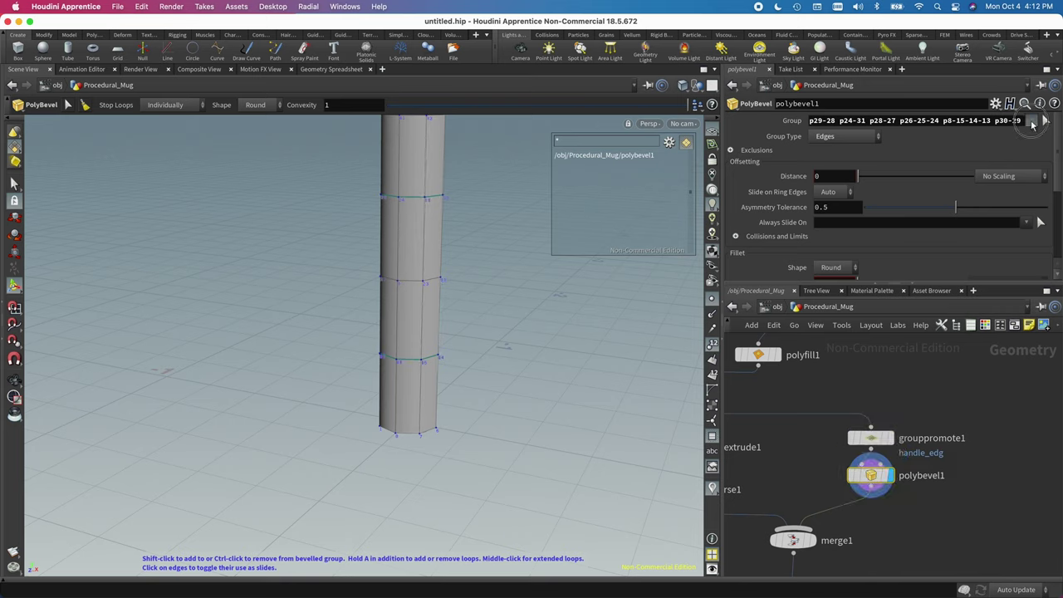
Replace the PolyBevel node's listed edges with the handle_edg group
{"action": "left_click", "coordinate": [1031, 122]}
{"action": "left_click", "coordinate": [899, 149]}
{"action": "left_click_drag", "start_coordinate": [810, 120], "coordinate": [905, 121]}
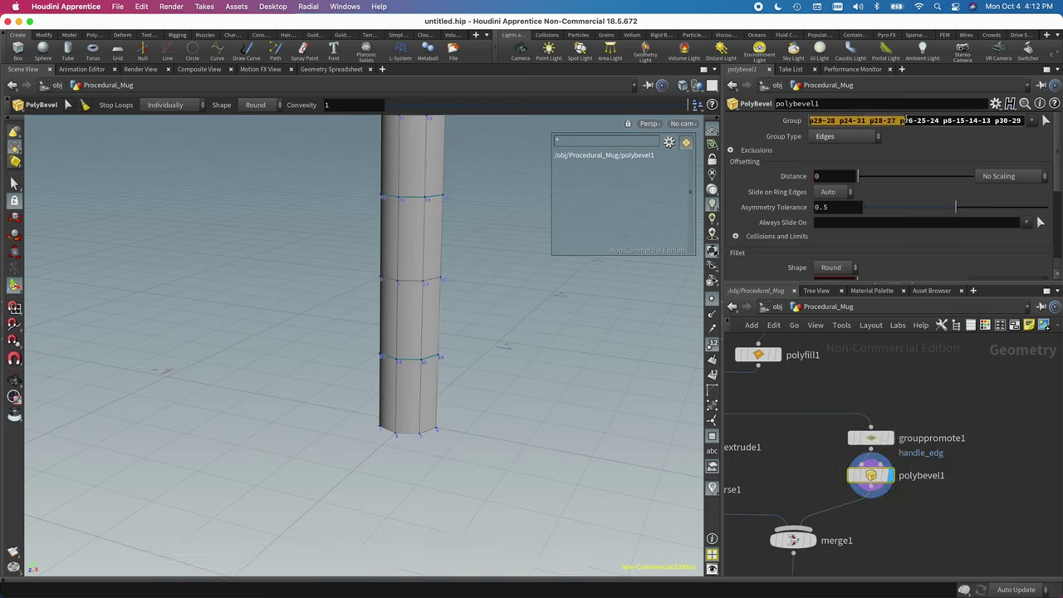
{"action": "key", "text": "ctrl+a"}
{"action": "key", "text": "BackSpace"}
{"action": "key", "text": "Return"}
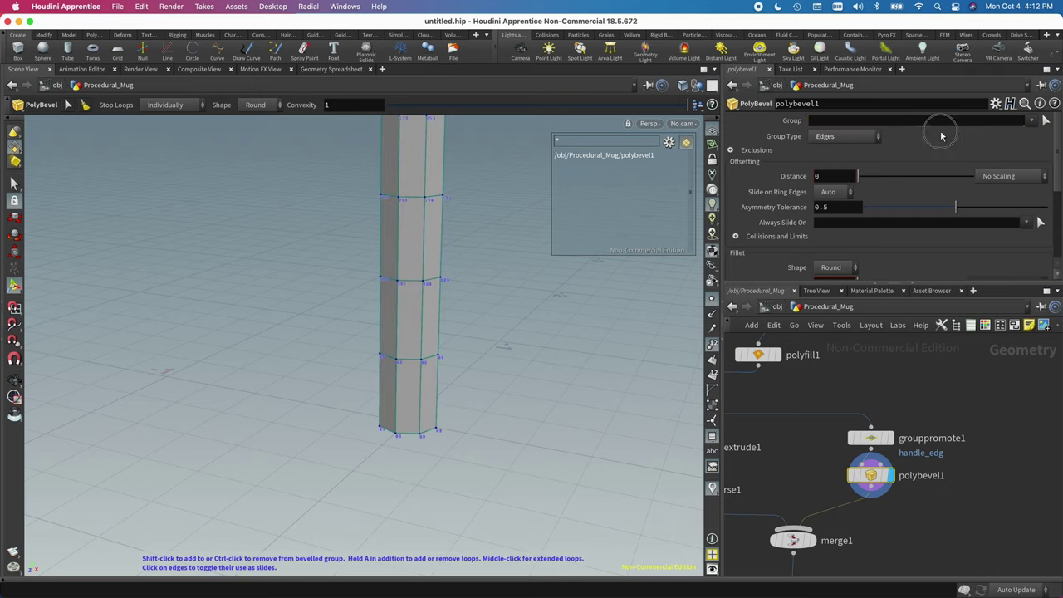
{"action": "left_click", "coordinate": [1029, 121]}
{"action": "left_click", "coordinate": [957, 153]}
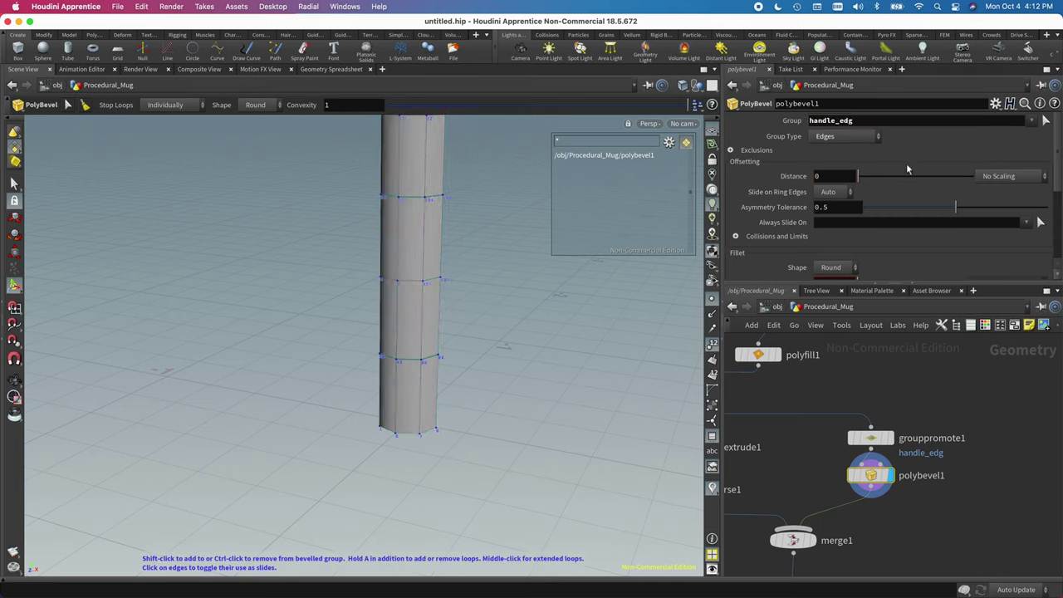
Set the PolyBevel distance to 0.019 and check the bevelled bands around the tube
{"action": "left_click_drag", "start_coordinate": [857, 176], "coordinate": [864, 178]}
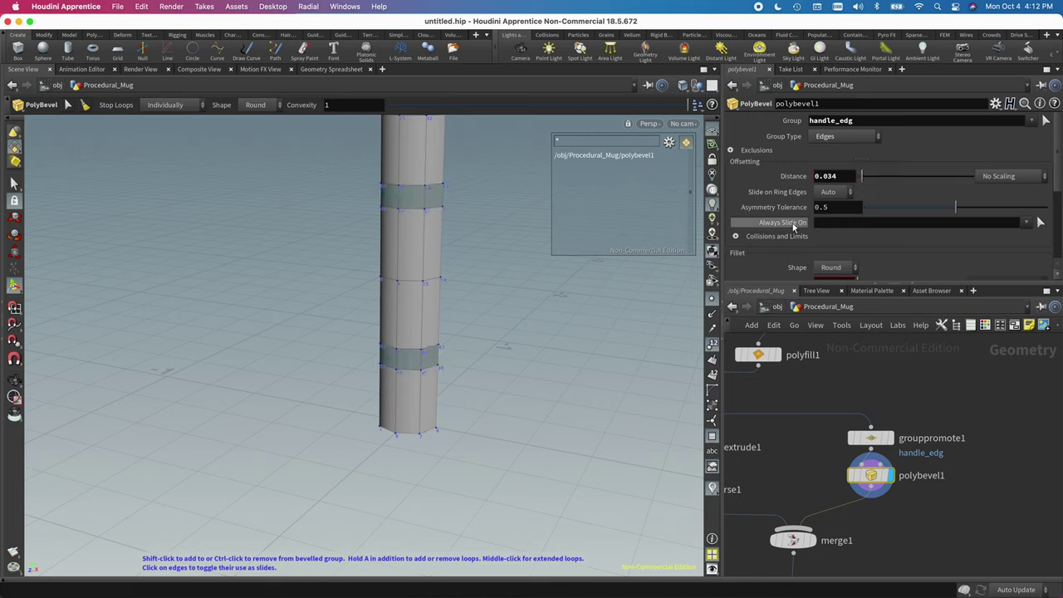
{"action": "left_click_drag", "start_coordinate": [451, 273], "coordinate": [465, 249], "text": "alt"}
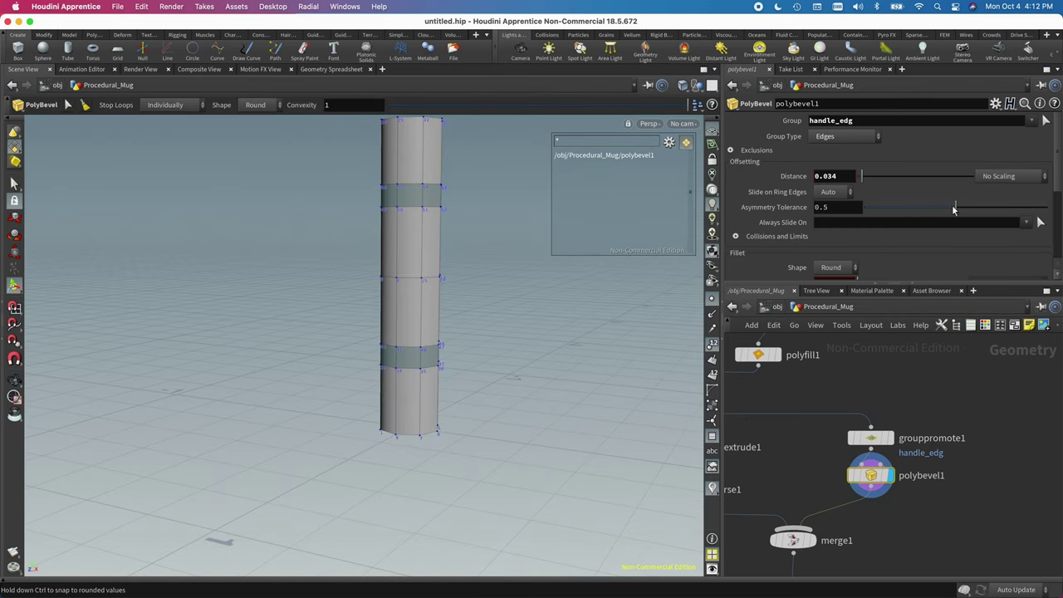
{"action": "mouse_move", "coordinate": [955, 207]}
{"action": "left_mouse_down"}
{"action": "mouse_move", "coordinate": [936, 209]}
{"action": "mouse_move", "coordinate": [955, 207]}
{"action": "left_mouse_up"}
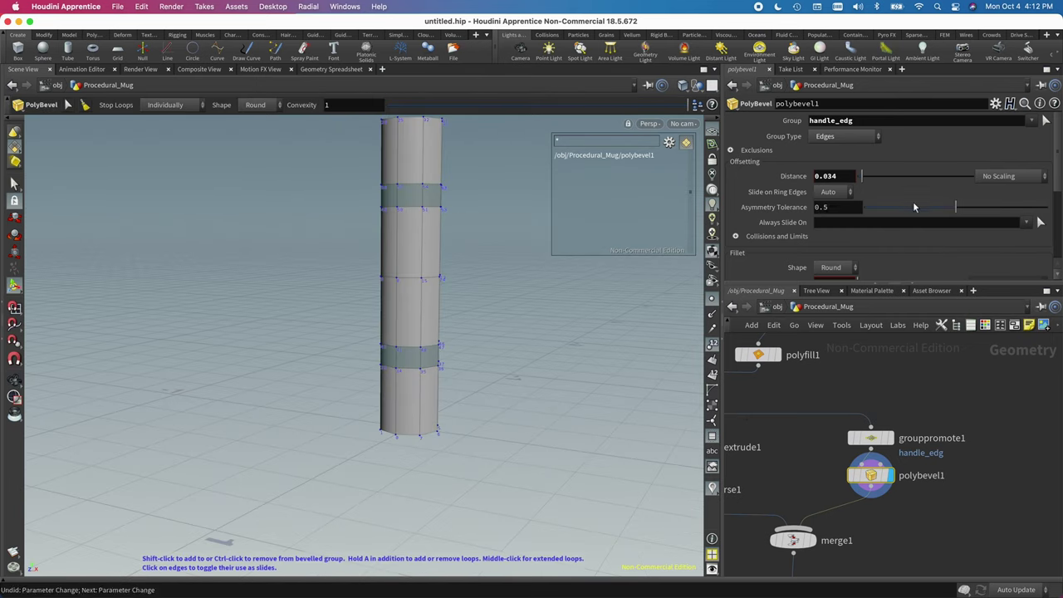
{"action": "left_click_drag", "start_coordinate": [862, 175], "coordinate": [860, 176]}
{"action": "key", "text": "Escape"}
{"action": "left_click_drag", "start_coordinate": [397, 194], "coordinate": [399, 255]}
{"action": "key", "text": "Return"}
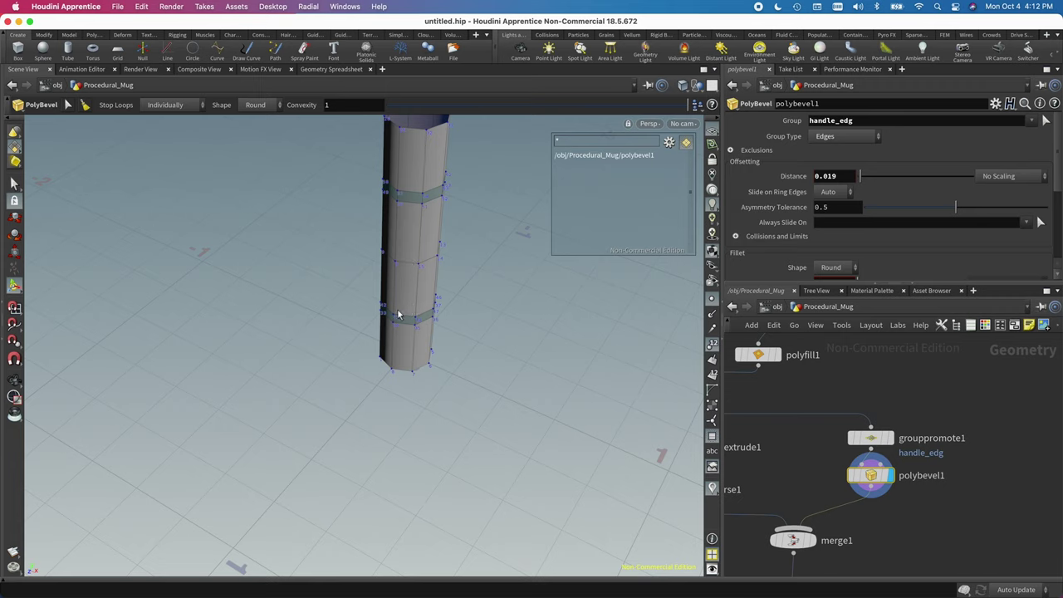
{"action": "left_click_drag", "start_coordinate": [399, 313], "coordinate": [446, 292]}
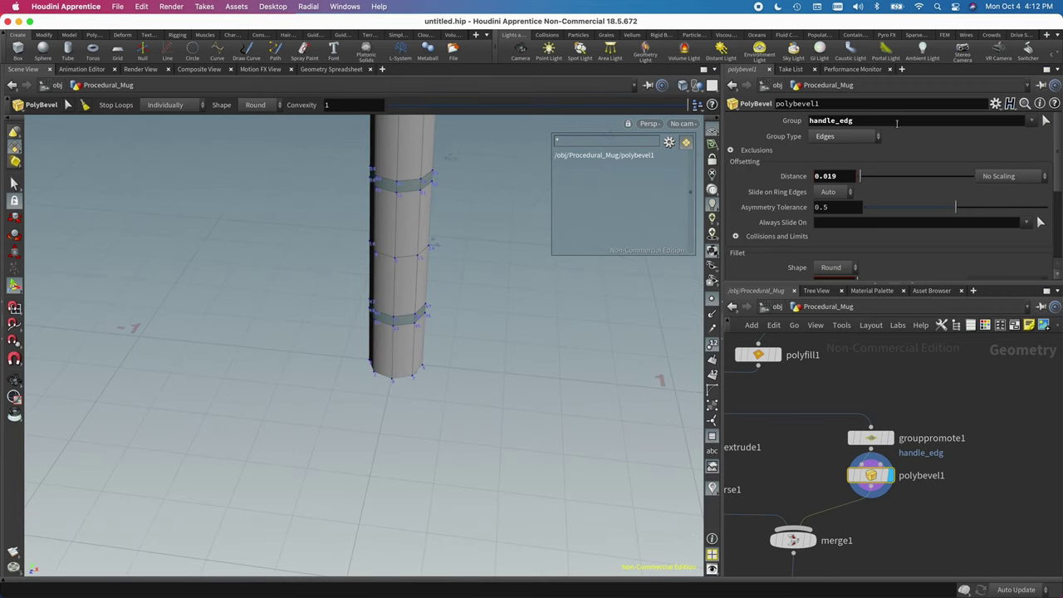
{"action": "scroll", "coordinate": [769, 243], "scroll_direction": "down", "scroll_amount": 5}
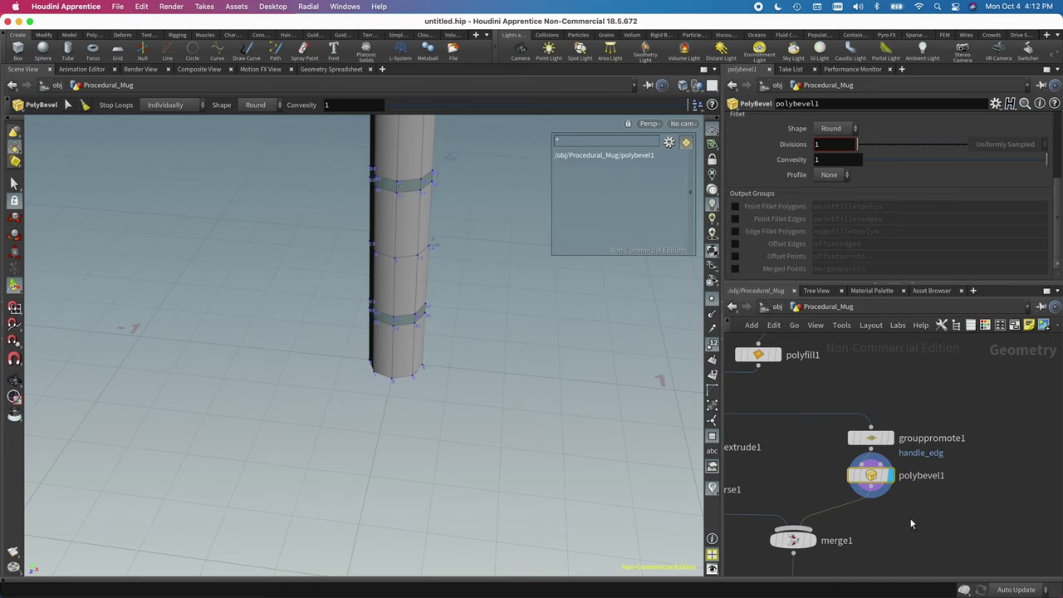
Insert a Group Create node between the PolyBevel node and the merge, and display its output
{"action": "middle_click_drag", "start_coordinate": [911, 523], "coordinate": [903, 470]}
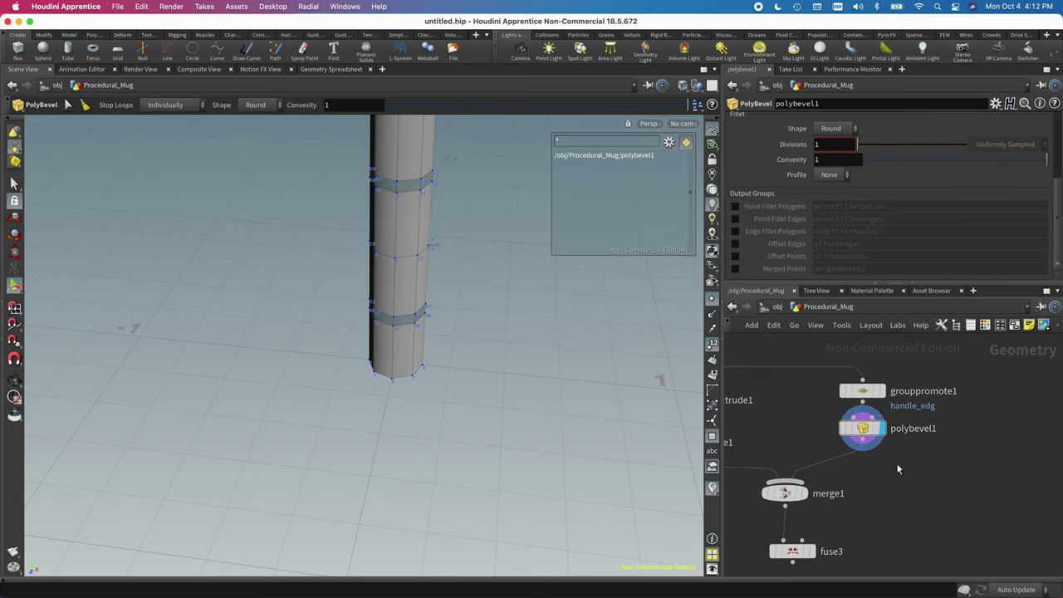
{"action": "key", "text": "Tab"}
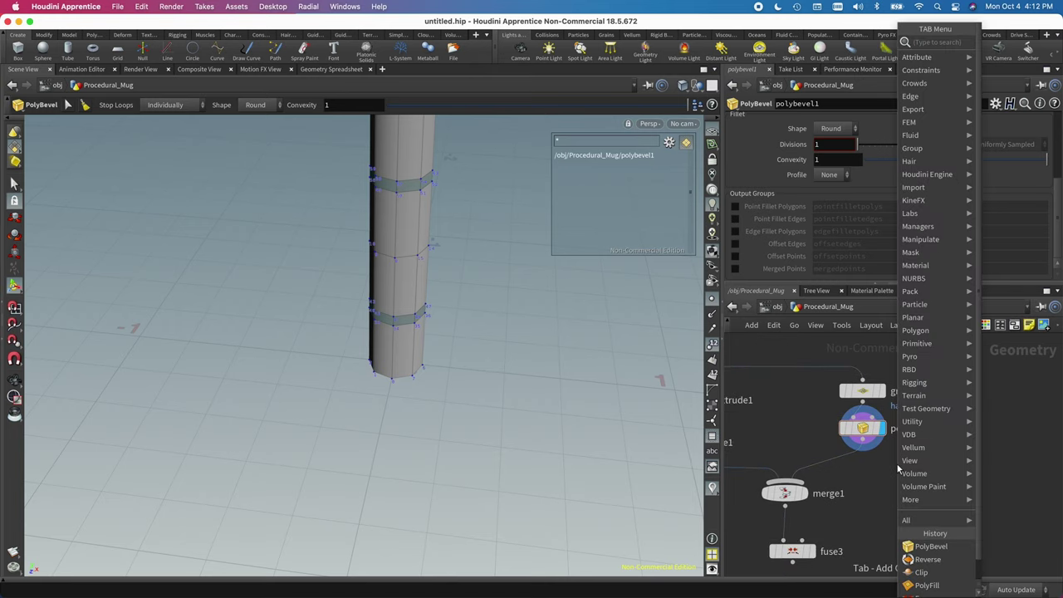
{"action": "type", "text": "group"}
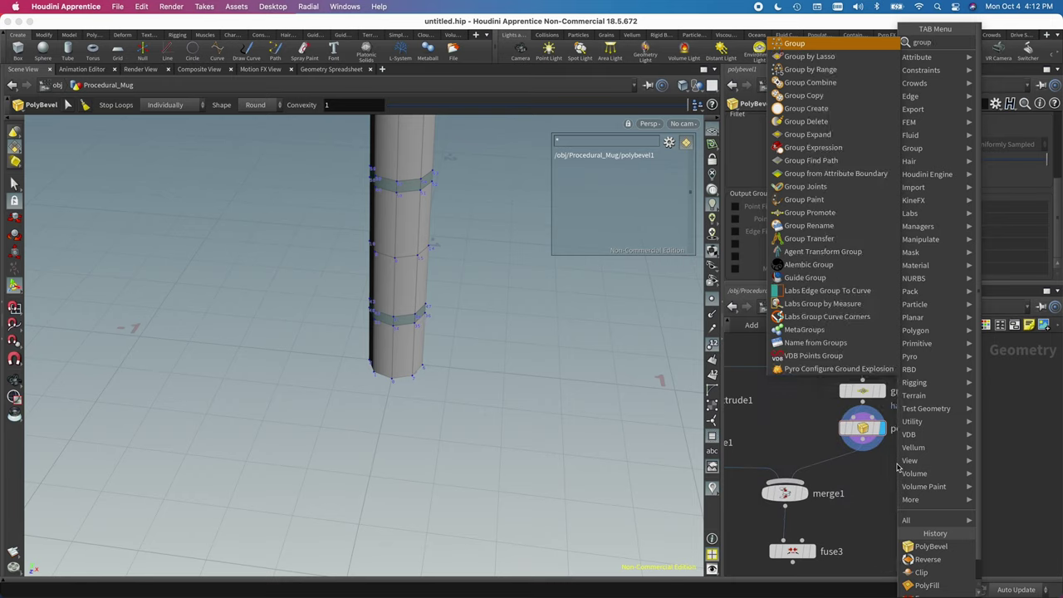
{"action": "key", "text": "Return"}
{"action": "left_click", "coordinate": [847, 473]}
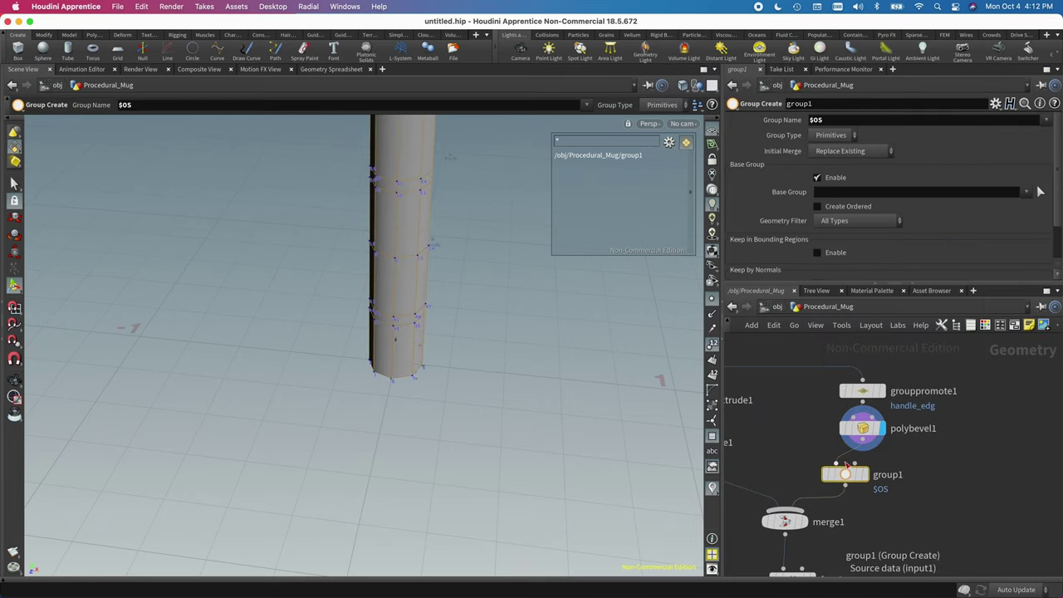
{"action": "left_click", "coordinate": [866, 474]}
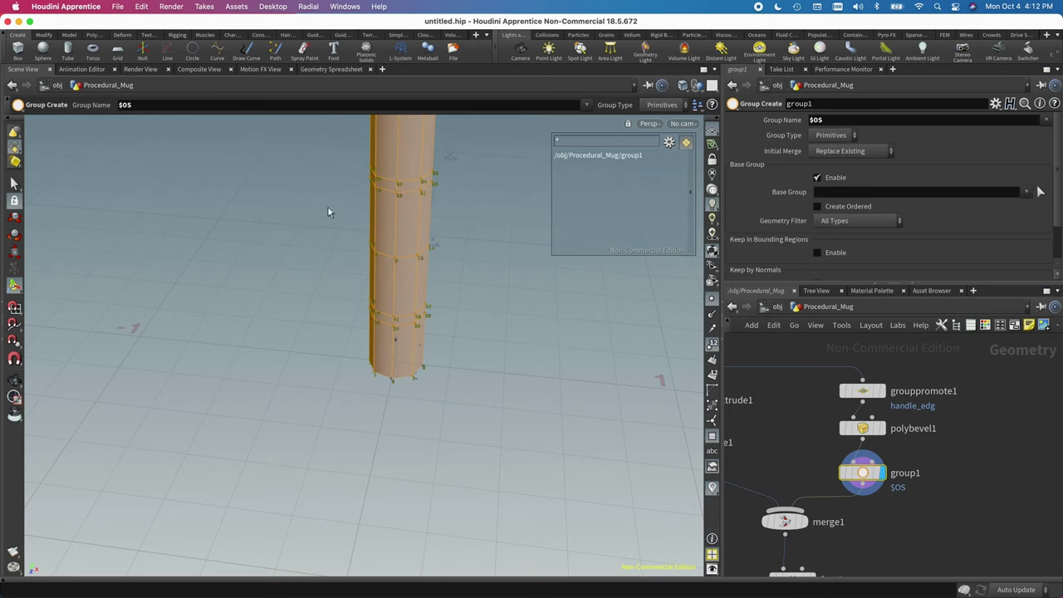
Check the effect of the new group's base group option and which base groups it offers
{"action": "left_click", "coordinate": [818, 178]}
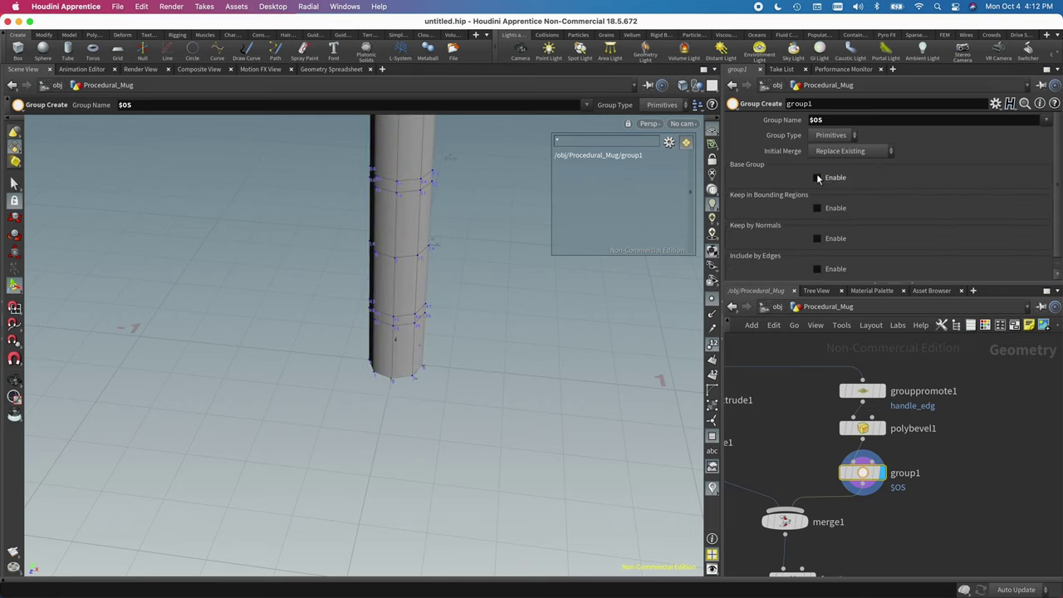
{"action": "left_click", "coordinate": [818, 178]}
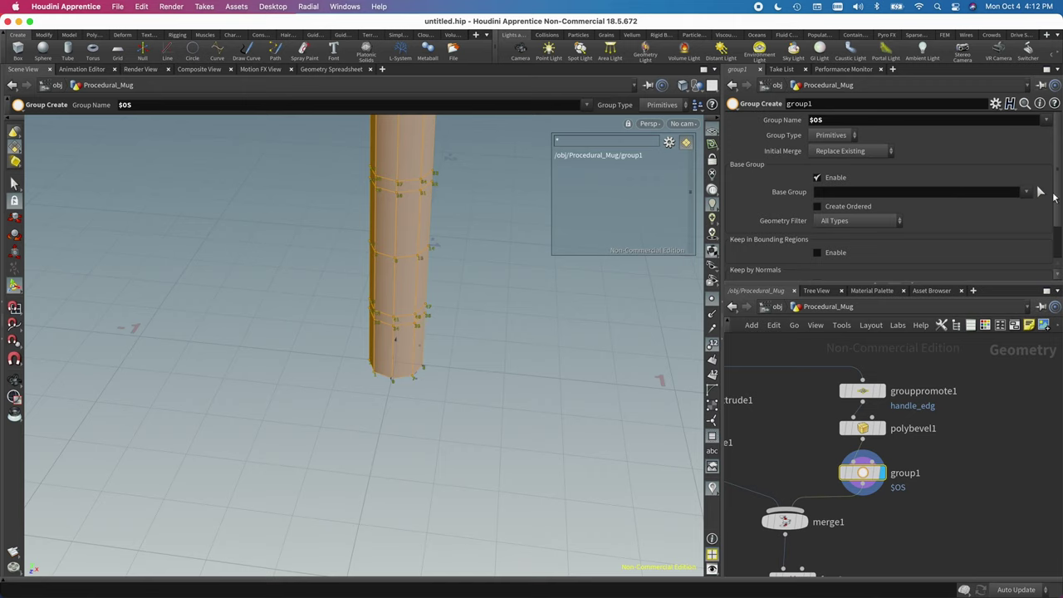
{"action": "left_click", "coordinate": [955, 203]}
{"action": "left_click", "coordinate": [1029, 195]}
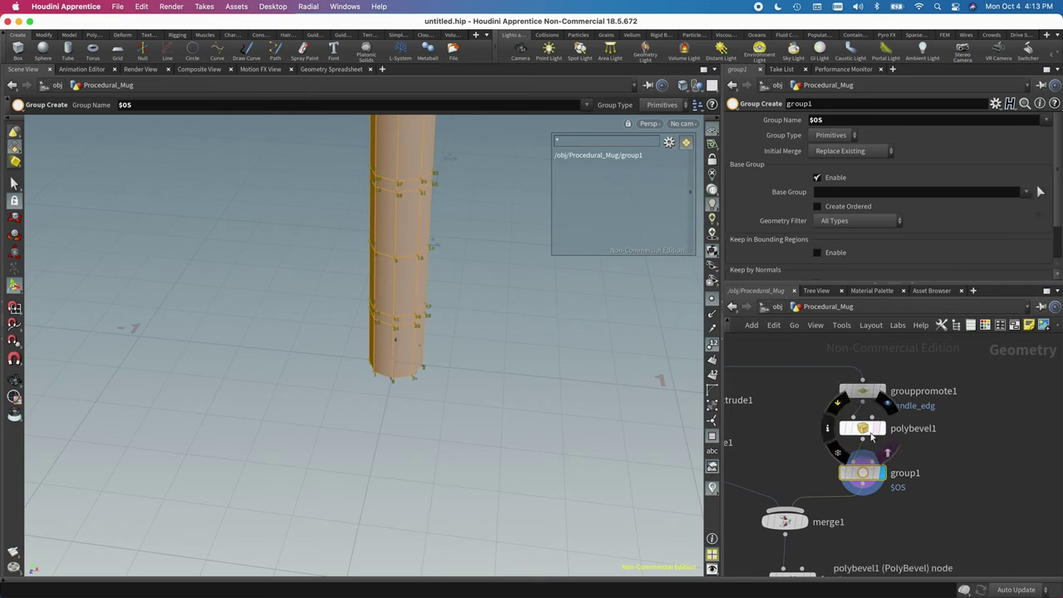
Enable the Edge Fillet Polygons output group on the PolyBevel node and show primitive groups in the viewport group list
{"action": "left_click", "coordinate": [863, 428]}
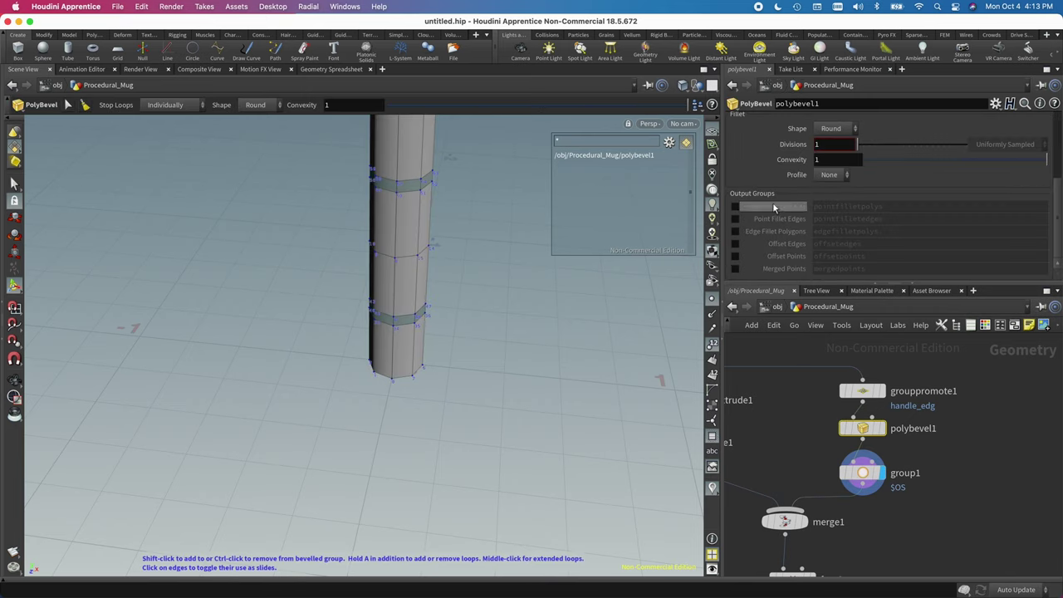
{"action": "left_click", "coordinate": [734, 232]}
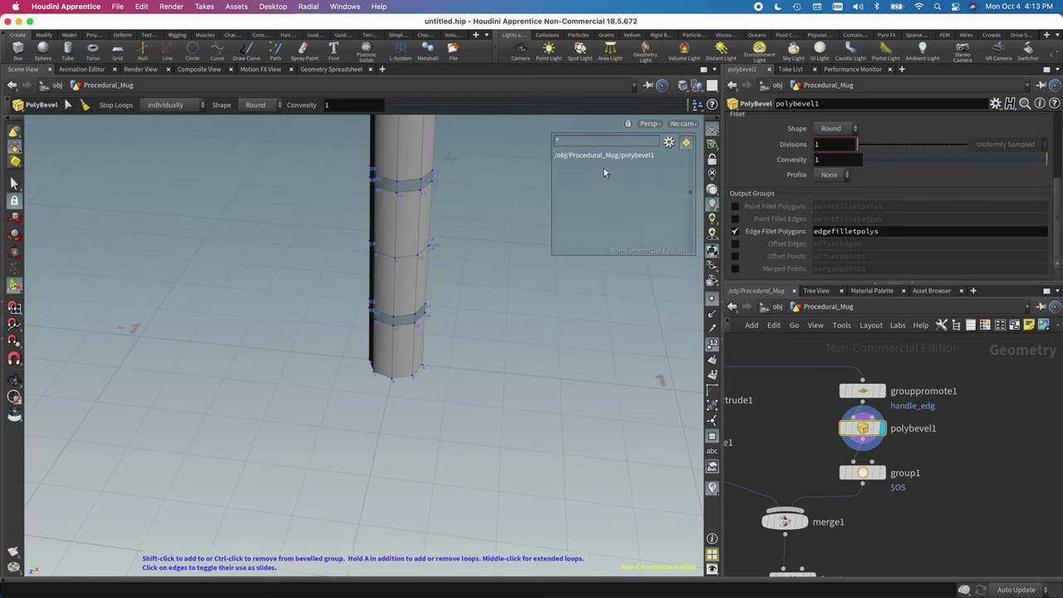
{"action": "left_click", "coordinate": [669, 143]}
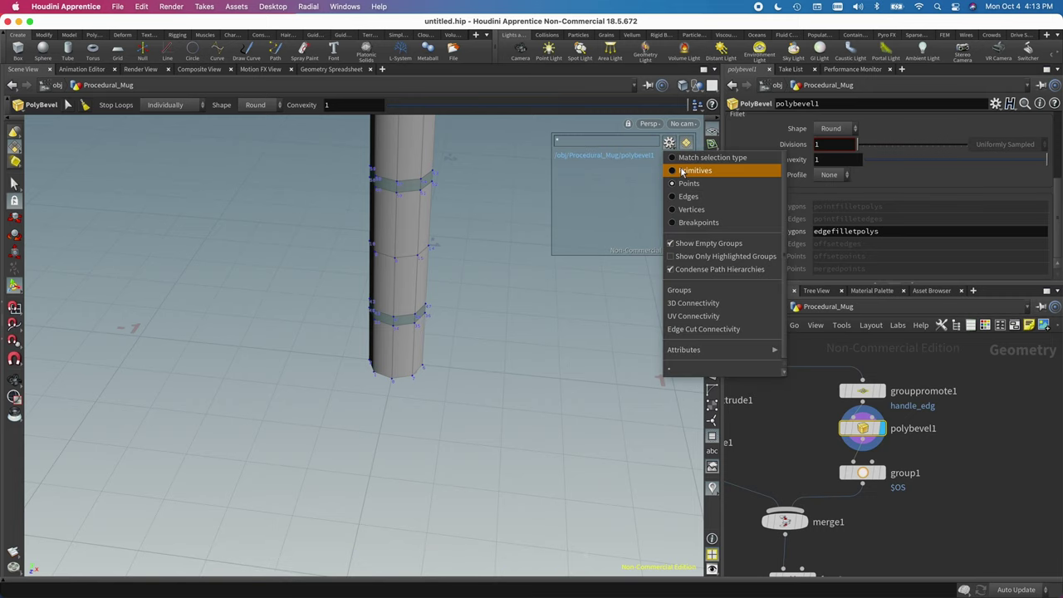
{"action": "left_click", "coordinate": [693, 169]}
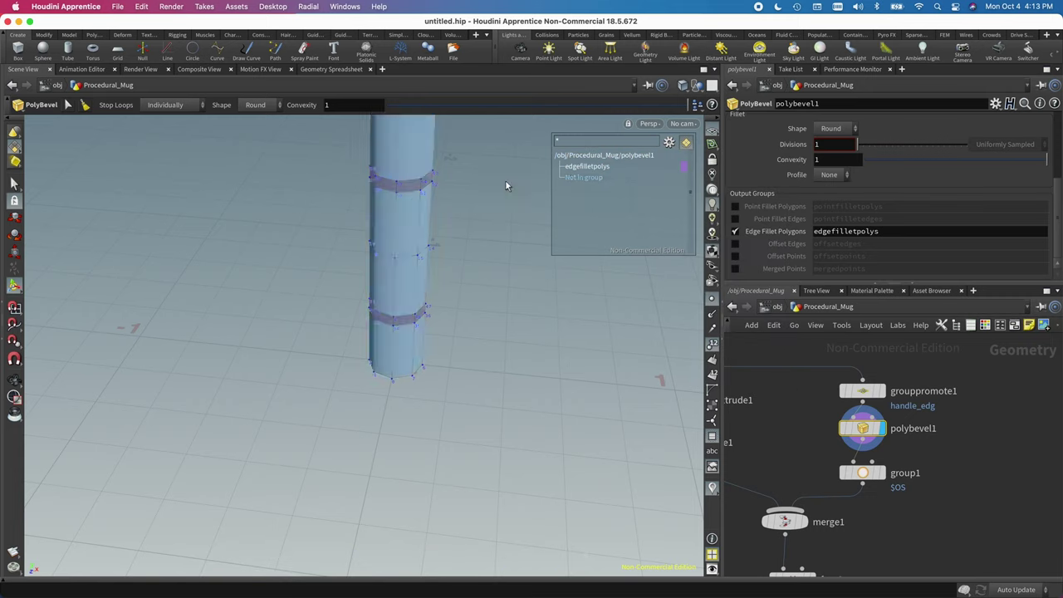
Display the Group Create node and rename it handle_ply
{"action": "left_click", "coordinate": [882, 474]}
{"action": "left_click", "coordinate": [867, 473]}
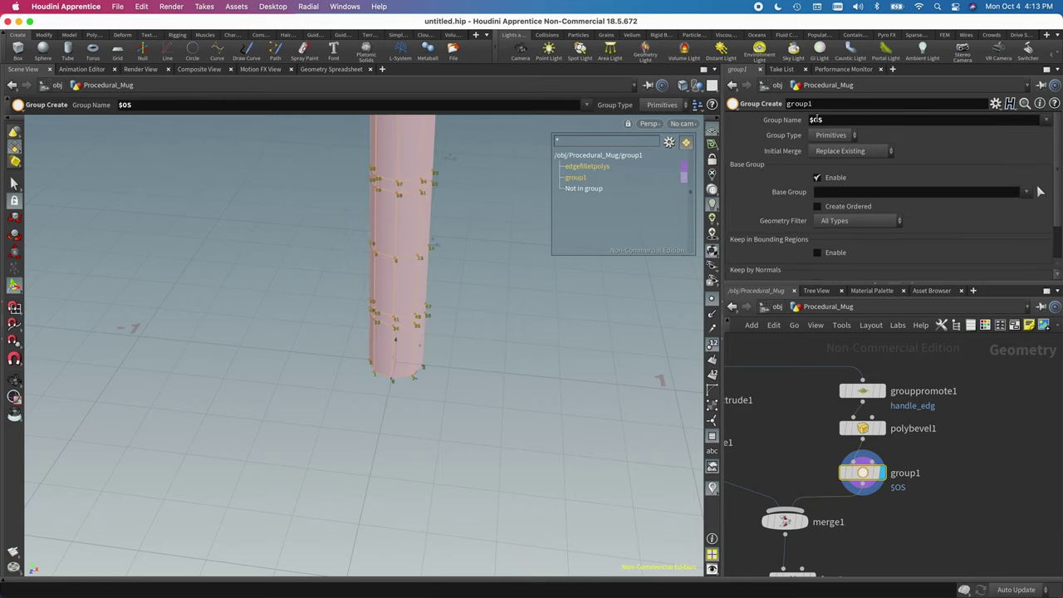
{"action": "left_click", "coordinate": [823, 104]}
{"action": "type", "text": "handle_poly"}
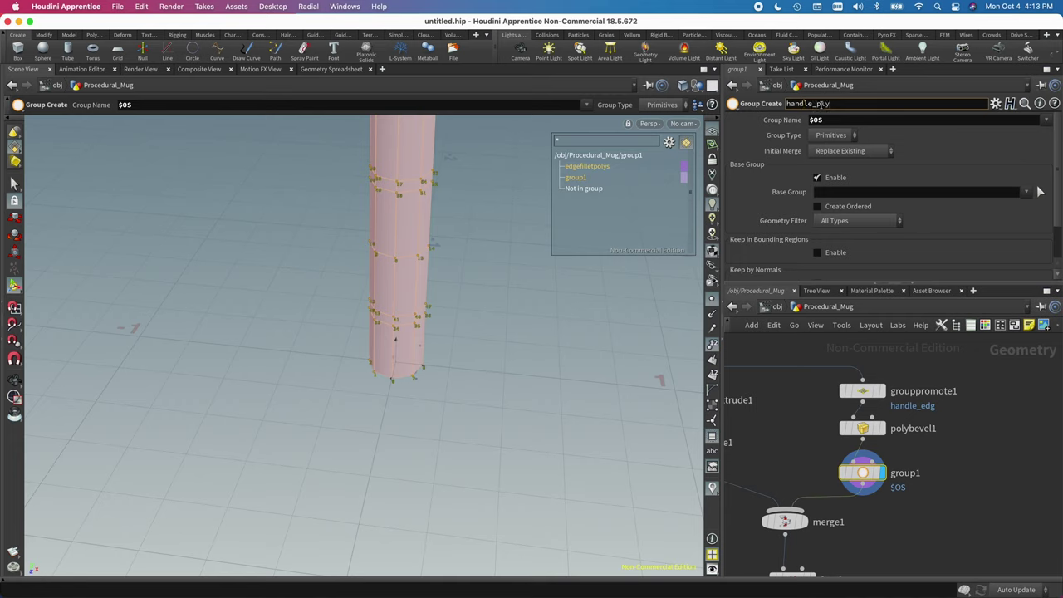
{"action": "key", "text": "Return"}
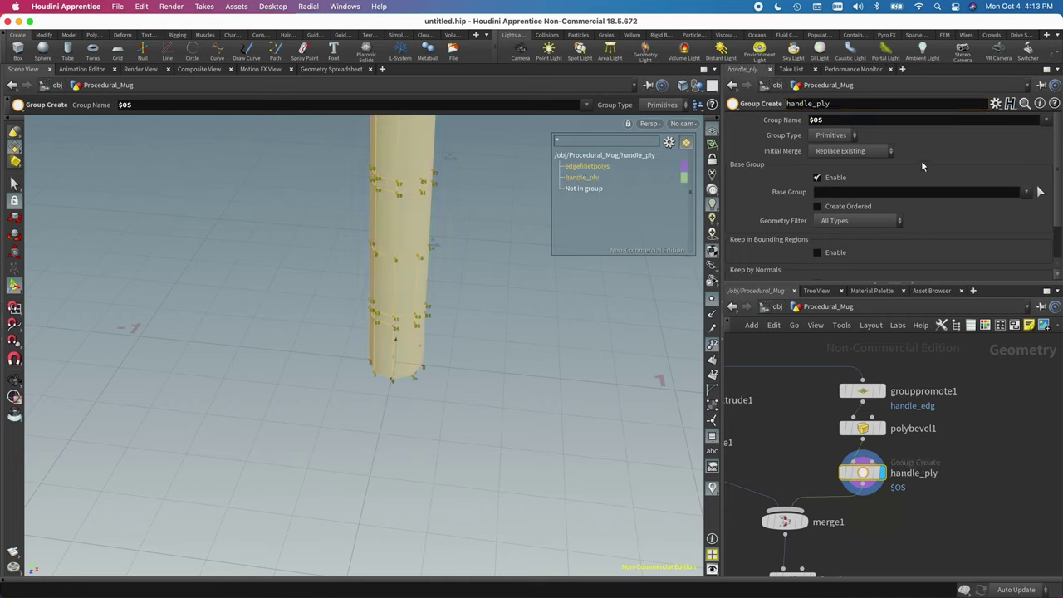
Set the base group of handle_ply to edgefilletpolys and check the grouped bands on the tube
{"action": "left_click", "coordinate": [1027, 192]}
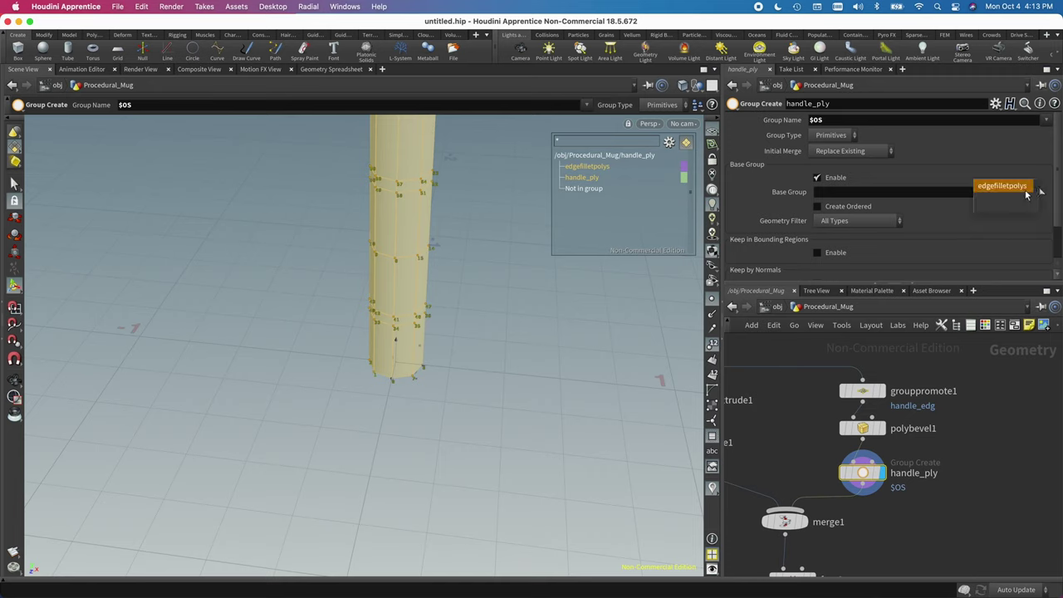
{"action": "left_click", "coordinate": [1029, 188]}
{"action": "key", "text": "ctrl+z"}
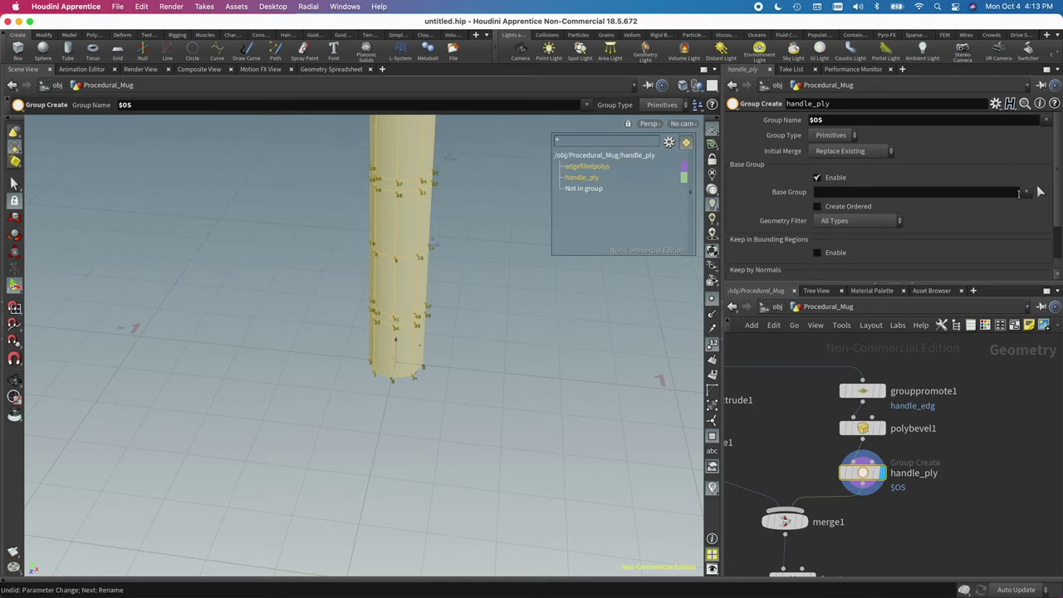
{"action": "left_click", "coordinate": [1027, 192]}
{"action": "left_click", "coordinate": [1005, 197]}
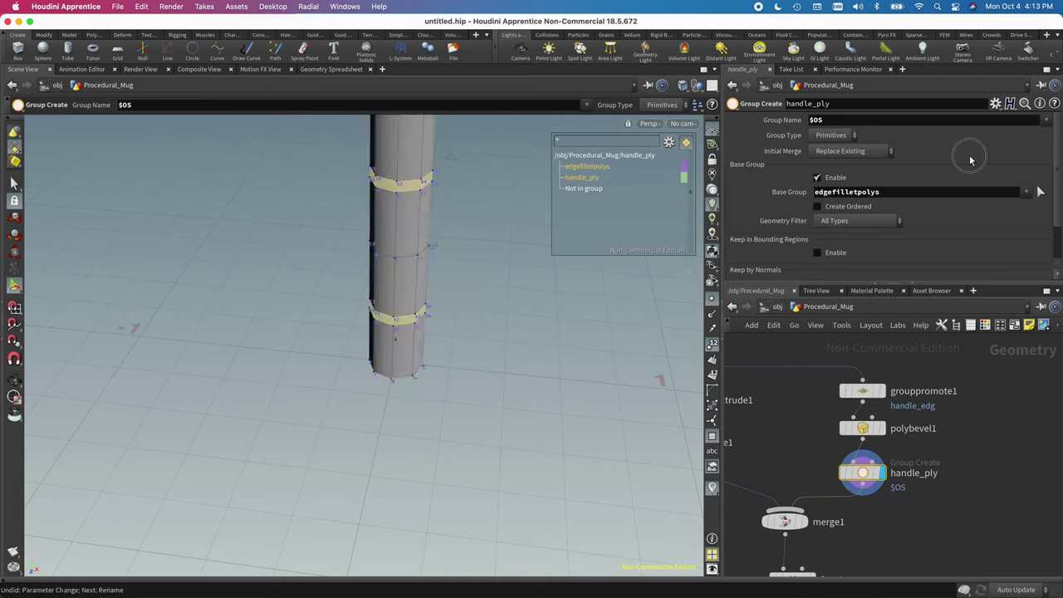
{"action": "key", "text": "Escape"}
{"action": "left_click_drag", "start_coordinate": [390, 207], "coordinate": [344, 233]}
{"action": "key", "text": "Return"}
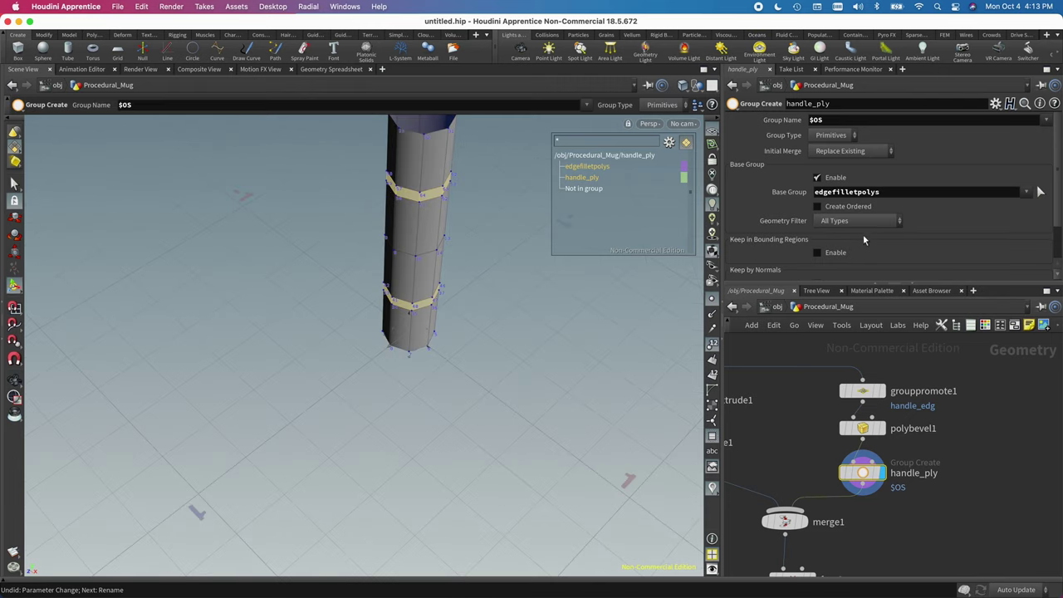
{"action": "scroll", "coordinate": [868, 246], "scroll_direction": "down", "scroll_amount": 2}
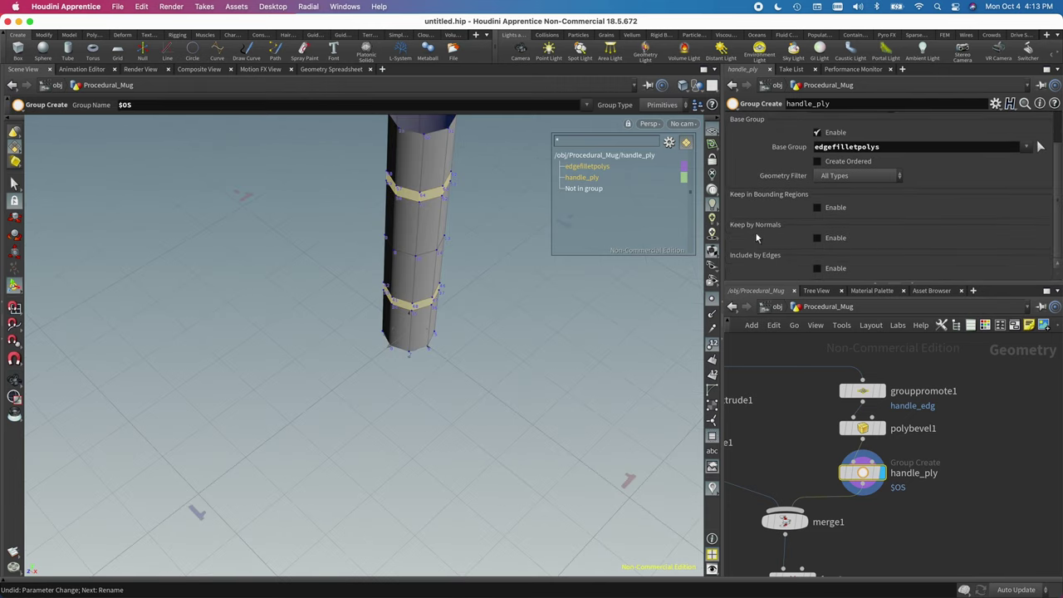
Enable Keep by Normals on handle_ply, reduce its spread angle to 43.8, and check the grouped bands around the tube
{"action": "left_click", "coordinate": [818, 238]}
{"action": "scroll", "coordinate": [760, 241], "scroll_direction": "down", "scroll_amount": 3}
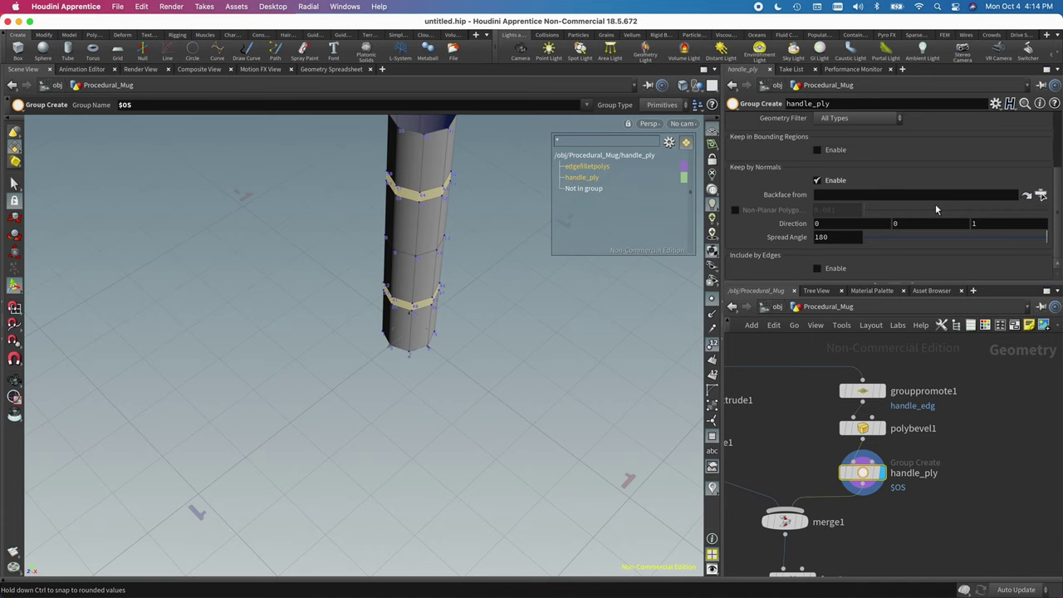
{"action": "left_click_drag", "start_coordinate": [1042, 239], "coordinate": [906, 245]}
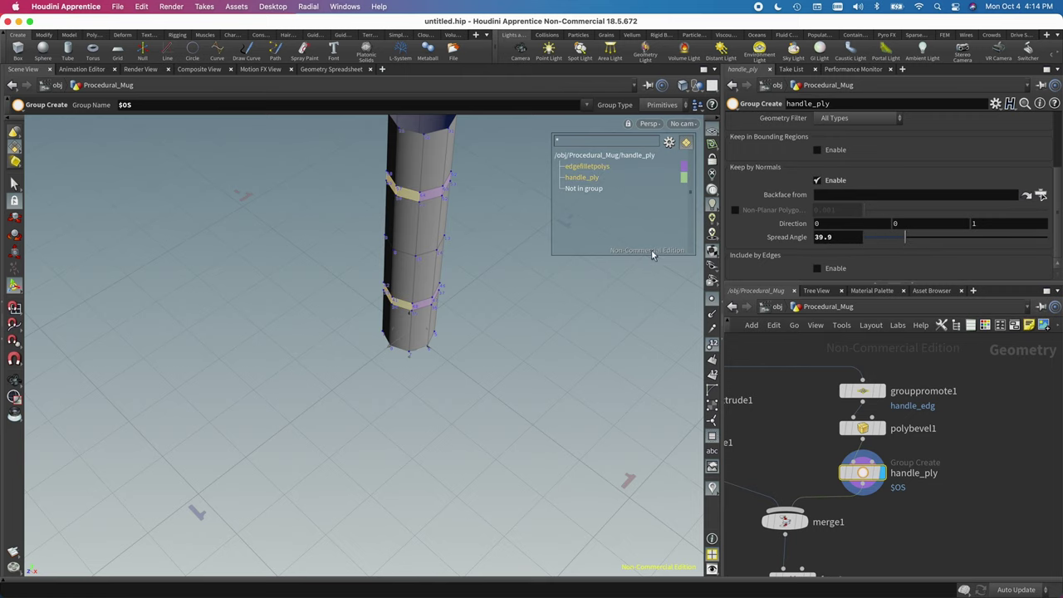
{"action": "left_click_drag", "start_coordinate": [483, 235], "coordinate": [558, 285], "text": "alt"}
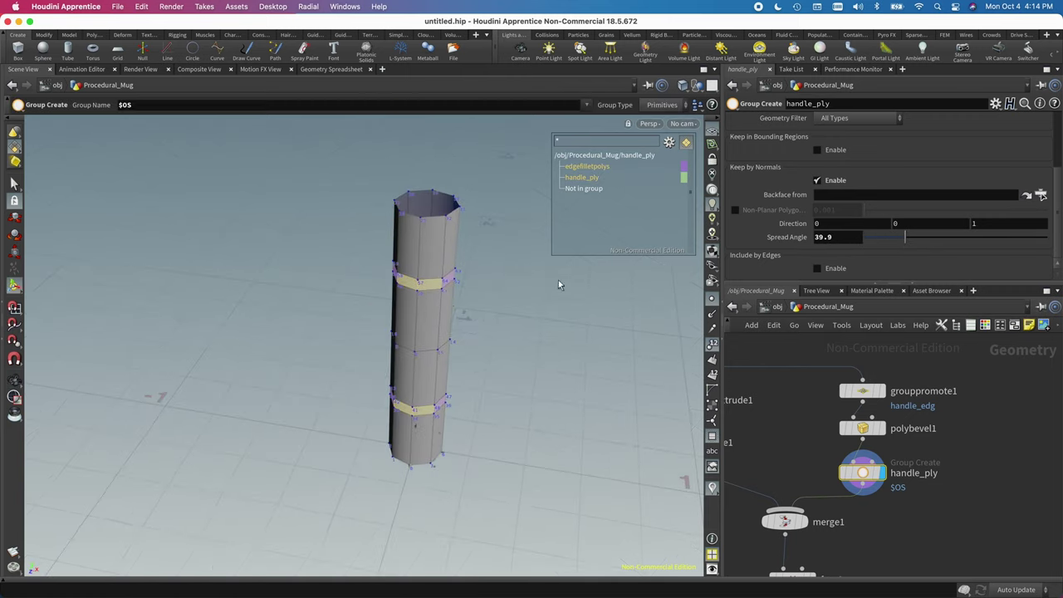
{"action": "left_click_drag", "start_coordinate": [906, 238], "coordinate": [908, 239]}
{"action": "left_click_drag", "start_coordinate": [493, 356], "coordinate": [232, 337], "text": "alt"}
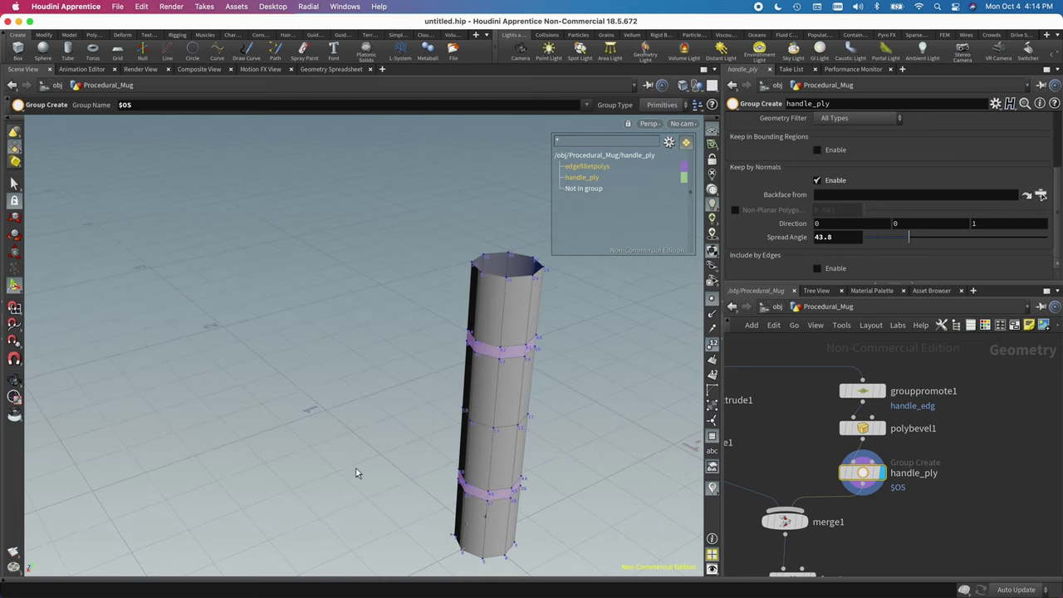
{"action": "right_click_drag", "start_coordinate": [356, 474], "coordinate": [575, 472], "text": "alt"}
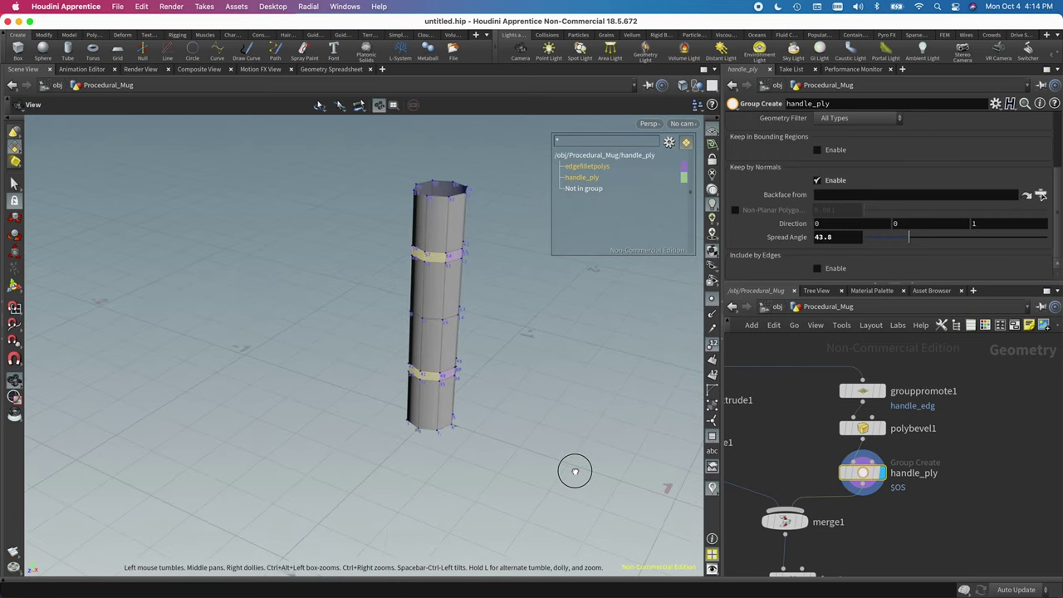
{"action": "left_click_drag", "start_coordinate": [575, 471], "coordinate": [438, 352], "text": "alt"}
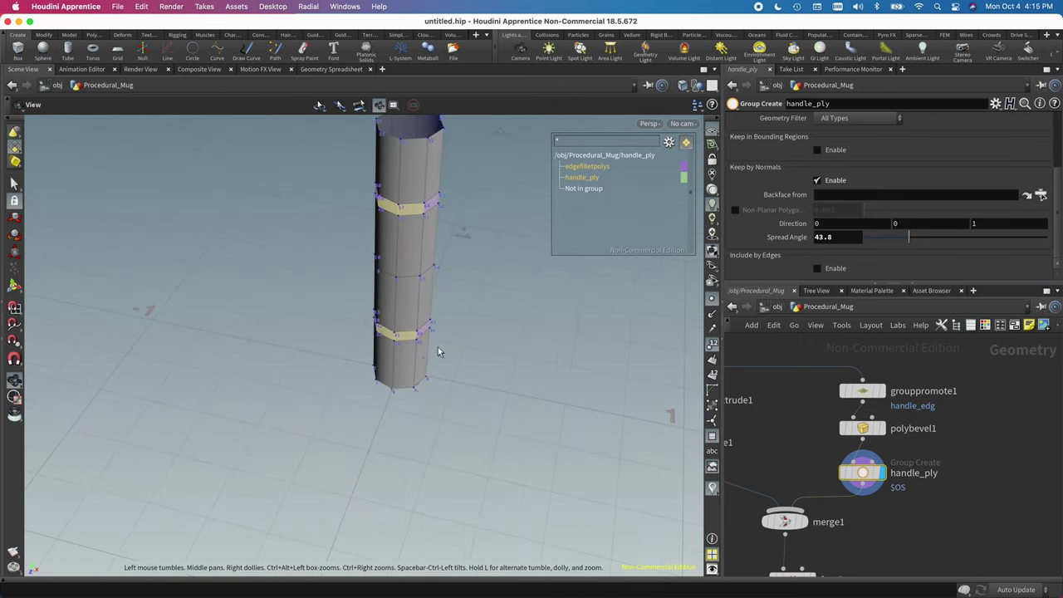
Try spread angles of 93.6 and 180 on handle_ply and check the grouped bands from different sides
{"action": "left_click_drag", "start_coordinate": [908, 238], "coordinate": [959, 240]}
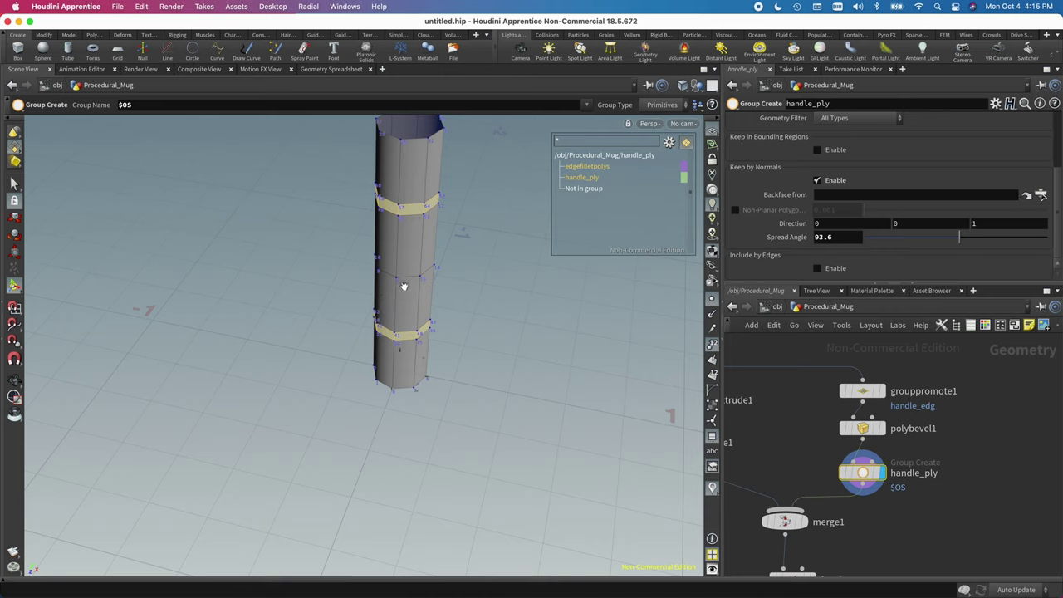
{"action": "key", "text": "Escape"}
{"action": "left_click_drag", "start_coordinate": [404, 286], "coordinate": [353, 306]}
{"action": "key", "text": "Return"}
{"action": "left_click_drag", "start_coordinate": [960, 240], "coordinate": [1051, 242]}
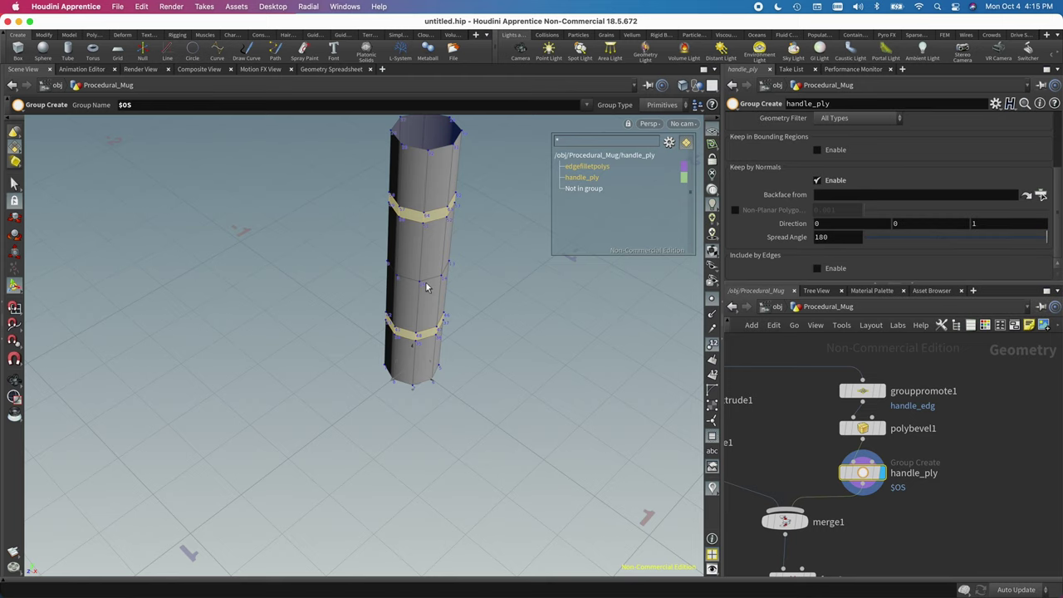
{"action": "left_click_drag", "start_coordinate": [426, 287], "coordinate": [313, 325]}
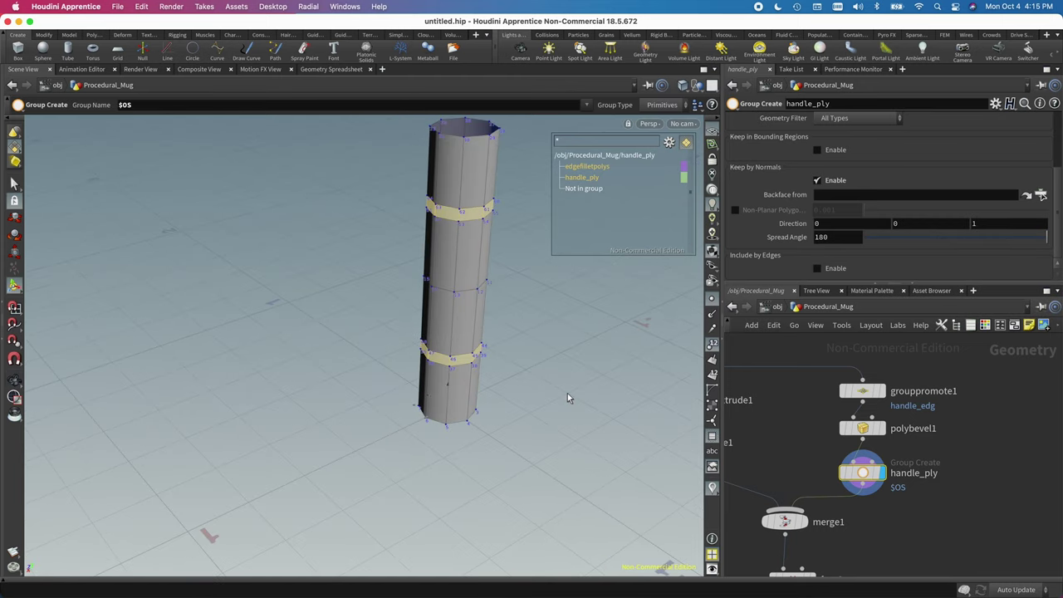
Reduce the handle_ply spread angle to 24.1, adjust it to 25.7, and compare the grouped faces around the tube
{"action": "left_click_drag", "start_coordinate": [1051, 240], "coordinate": [891, 242]}
{"action": "left_click_drag", "start_coordinate": [498, 365], "coordinate": [420, 360]}
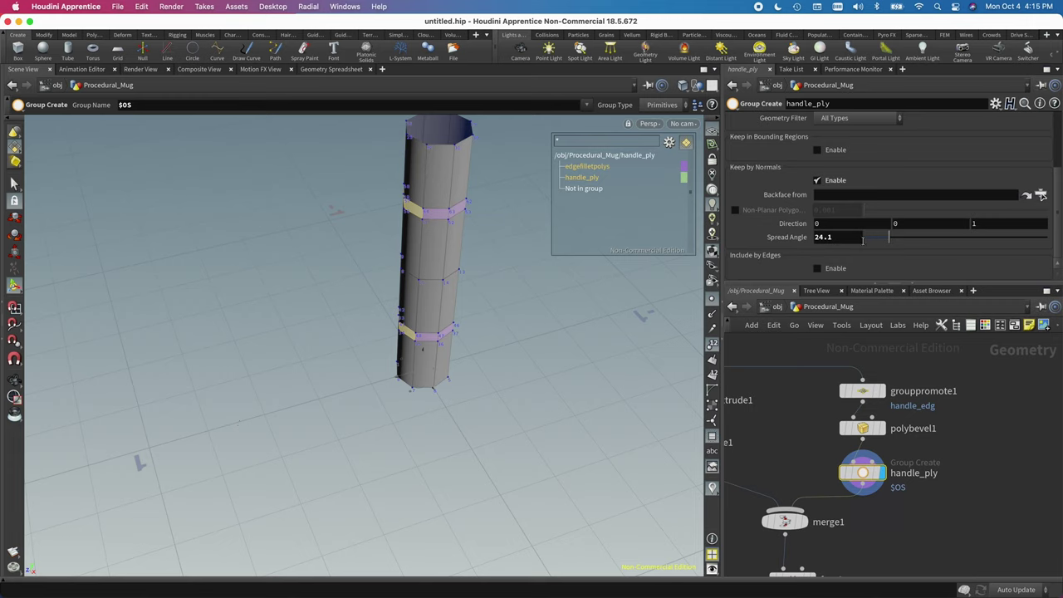
{"action": "left_click_drag", "start_coordinate": [380, 321], "coordinate": [494, 291]}
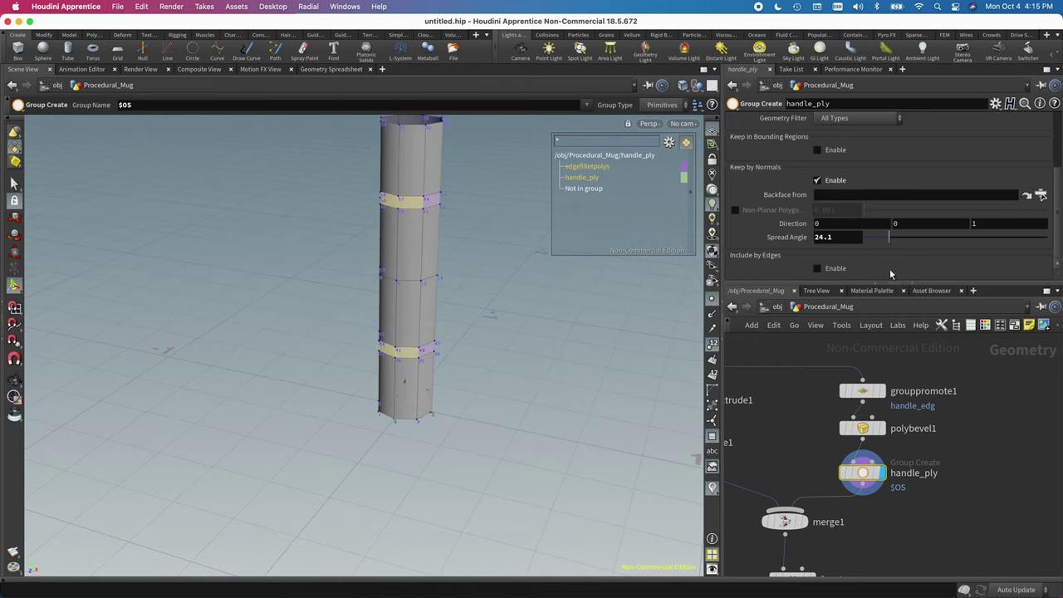
{"action": "left_click_drag", "start_coordinate": [887, 239], "coordinate": [892, 240]}
{"action": "key", "text": "space"}
{"action": "left_click_drag", "start_coordinate": [394, 380], "coordinate": [631, 351]}
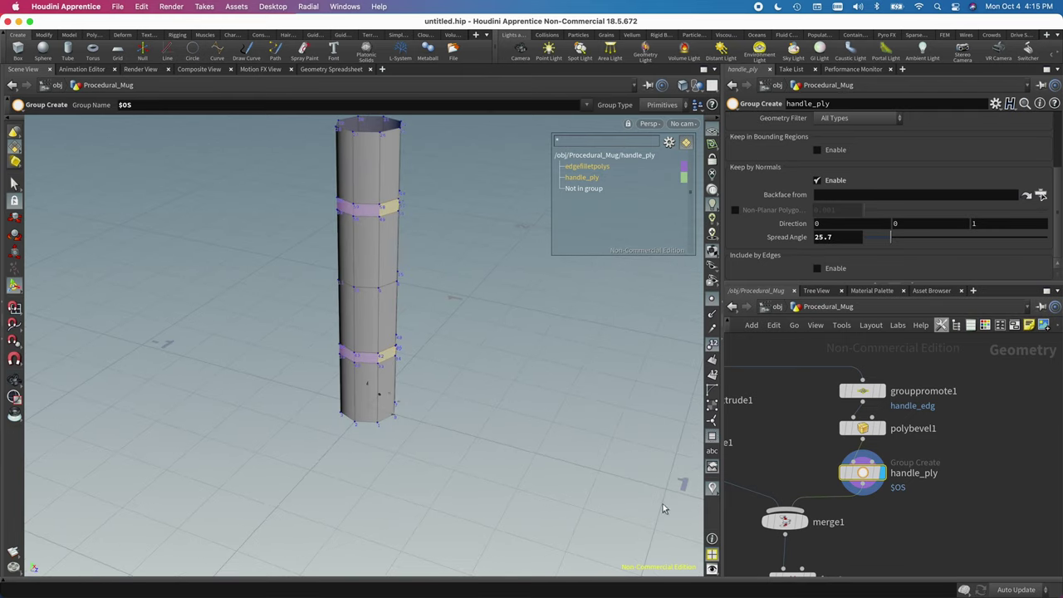
{"action": "key", "text": "space"}
{"action": "left_click_drag", "start_coordinate": [639, 476], "coordinate": [375, 418]}
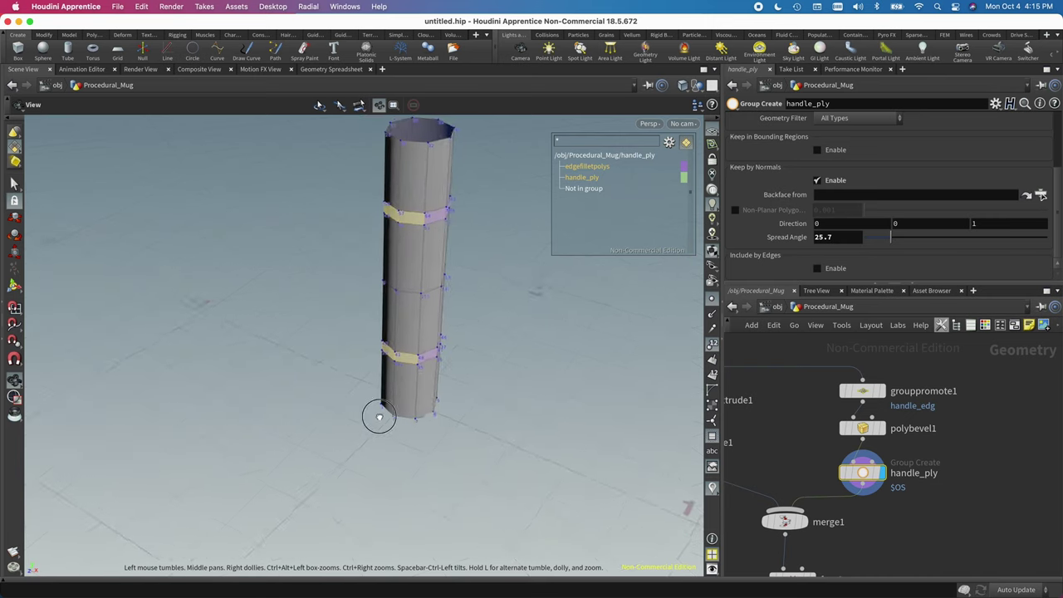
Try an X direction of 1 with a spread angle of 87.5 for handle_ply and check the grouped faces
{"action": "left_click", "coordinate": [830, 226]}
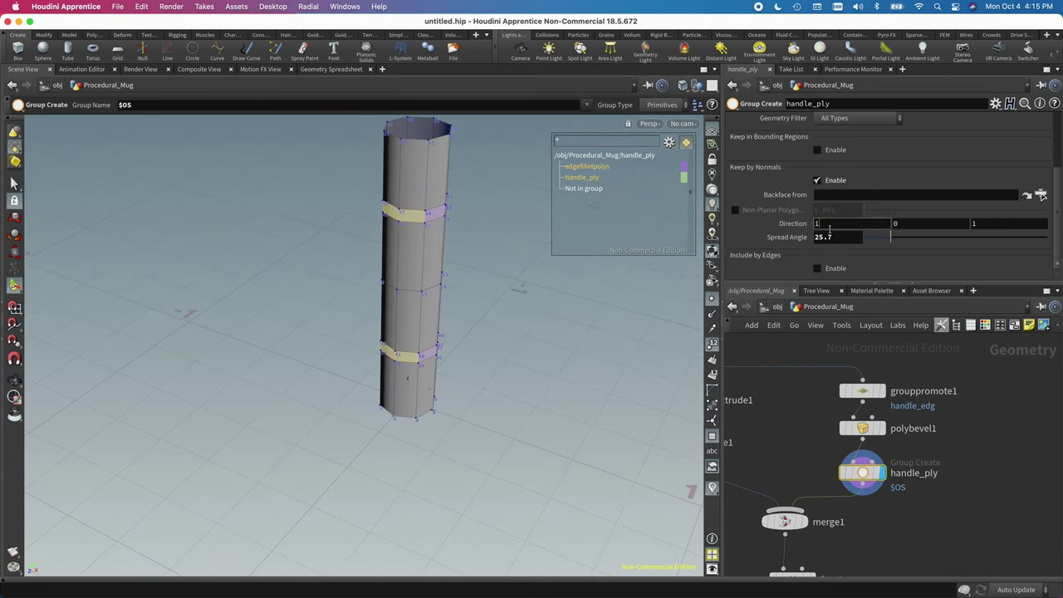
{"action": "key", "text": "Return"}
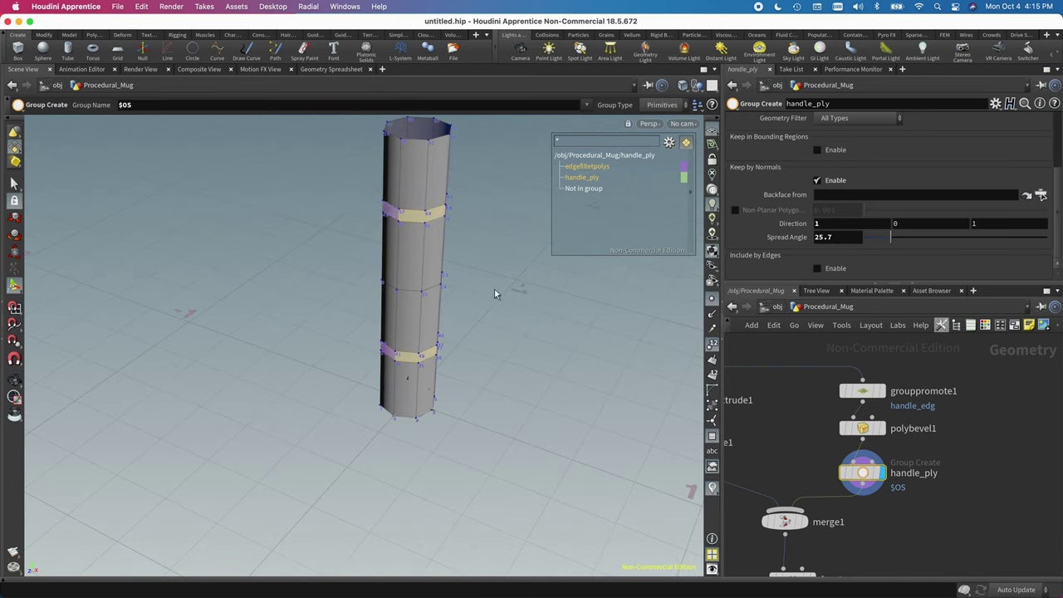
{"action": "key", "text": "space"}
{"action": "left_click_drag", "start_coordinate": [394, 311], "coordinate": [484, 361]}
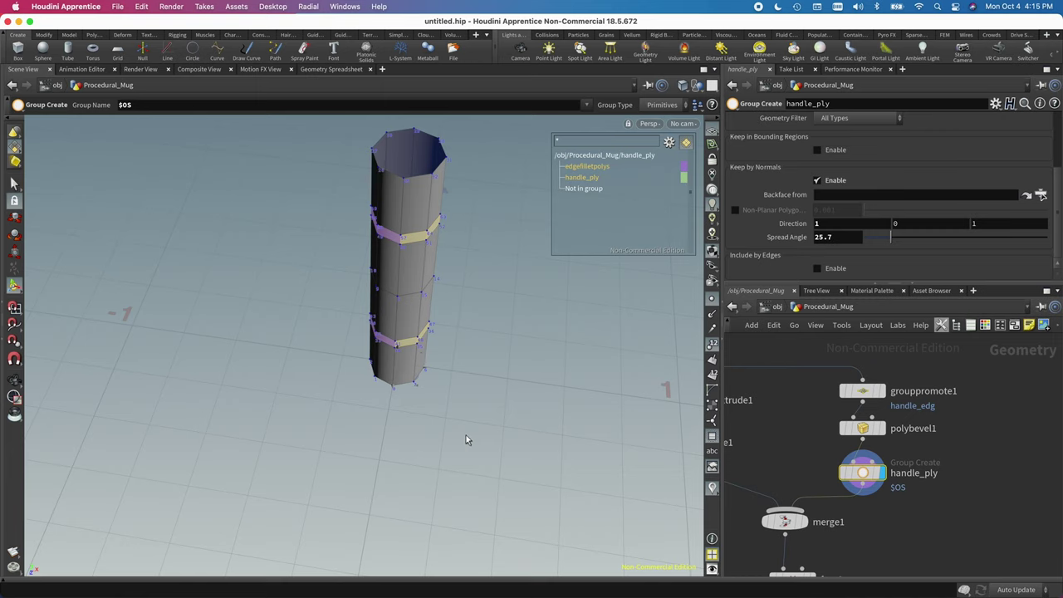
{"action": "left_click_drag", "start_coordinate": [886, 240], "coordinate": [913, 242]}
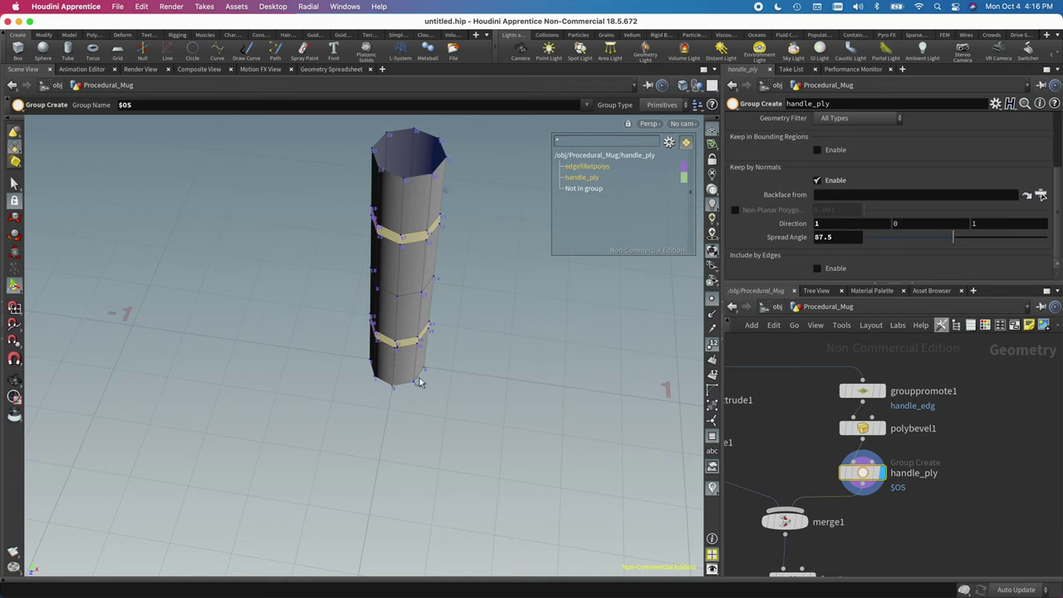
{"action": "key", "text": "Escape"}
{"action": "left_click_drag", "start_coordinate": [419, 382], "coordinate": [402, 398]}
{"action": "key", "text": "Return"}
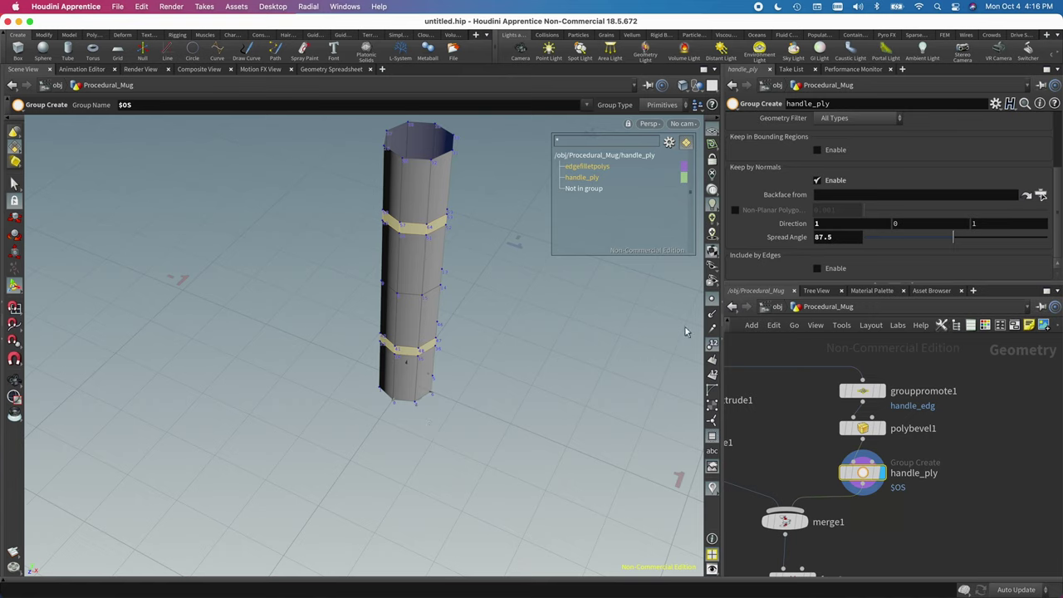
Reset the X direction of handle_ply to 0, set the spread angle to 23.5, and examine which band faces are grouped
{"action": "left_click", "coordinate": [835, 224]}
{"action": "key", "text": "Return"}
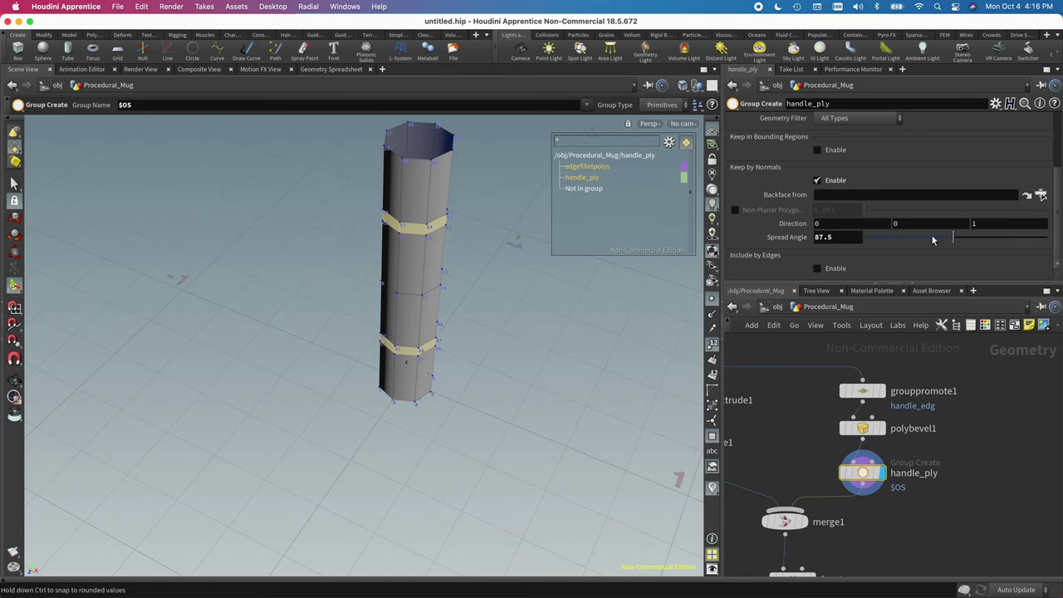
{"action": "left_click_drag", "start_coordinate": [934, 238], "coordinate": [890, 240]}
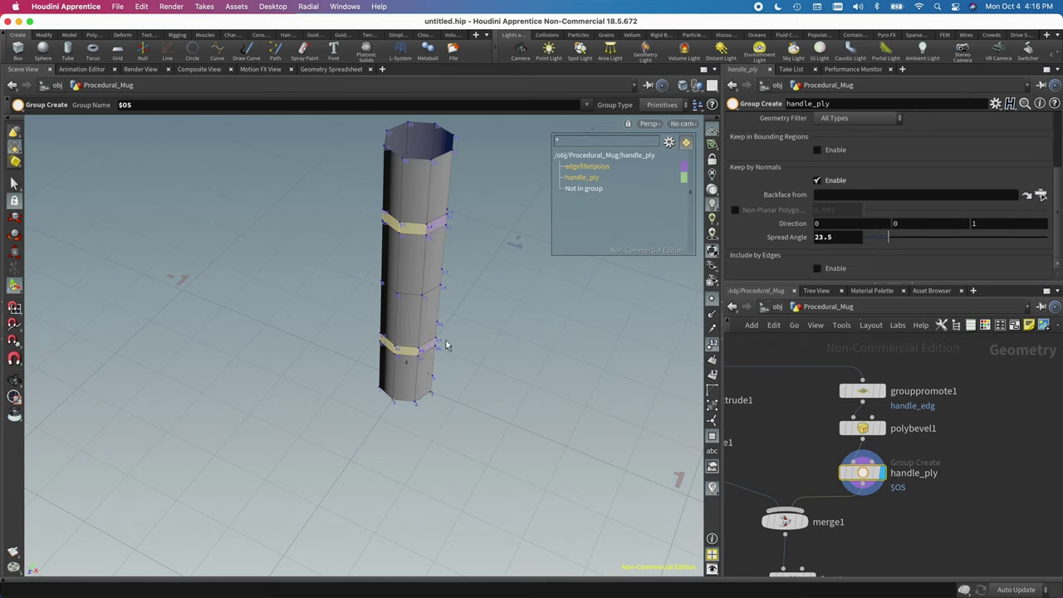
{"action": "left_click_drag", "start_coordinate": [398, 366], "coordinate": [413, 216], "text": "alt"}
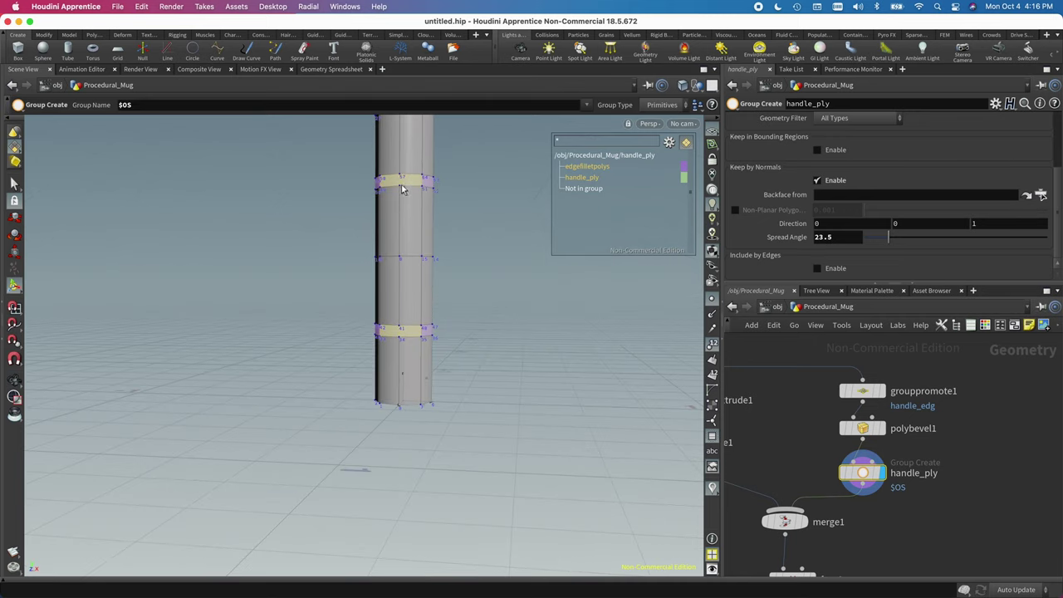
{"action": "left_click_drag", "start_coordinate": [401, 273], "coordinate": [324, 299], "text": "alt"}
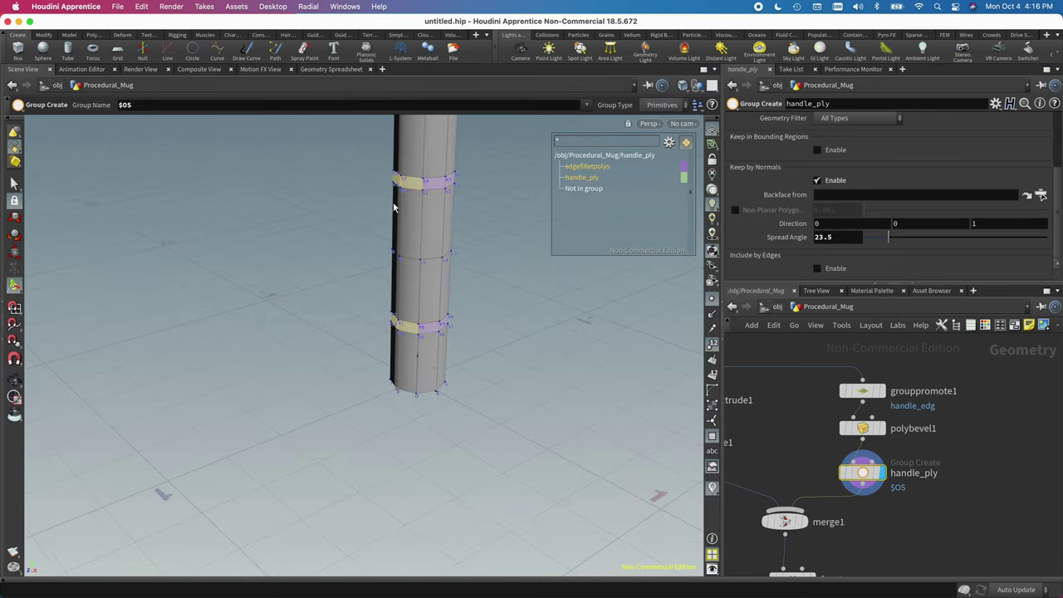
{"action": "mouse_move", "coordinate": [403, 175]}
{"action": "left_mouse_down", "text": "alt"}
{"action": "mouse_move", "coordinate": [438, 177]}
{"action": "mouse_move", "coordinate": [396, 185]}
{"action": "left_mouse_up", "text": "alt"}
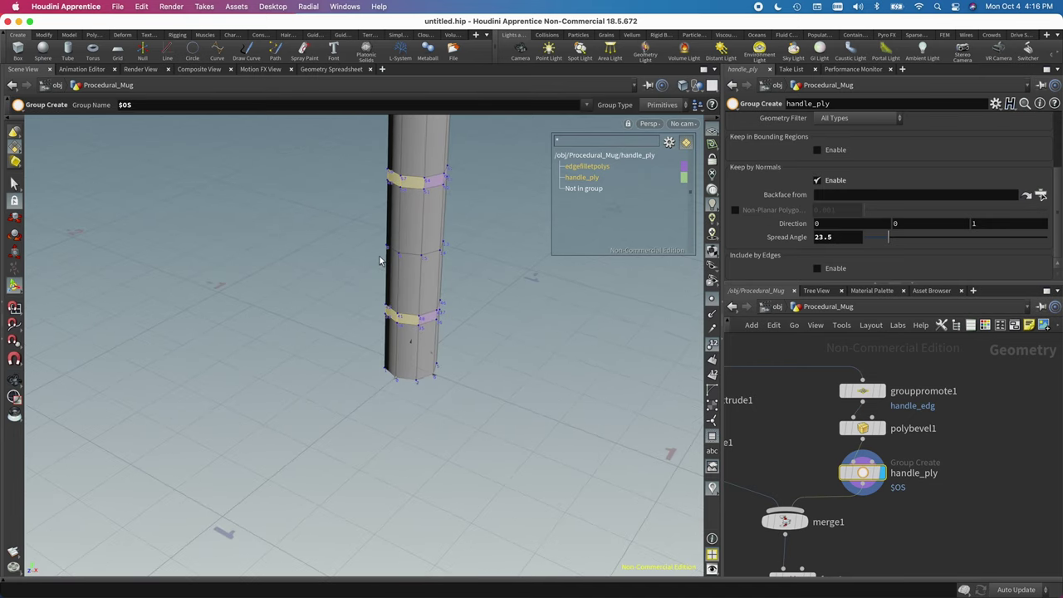
{"action": "left_click_drag", "start_coordinate": [379, 261], "coordinate": [429, 313], "text": "alt"}
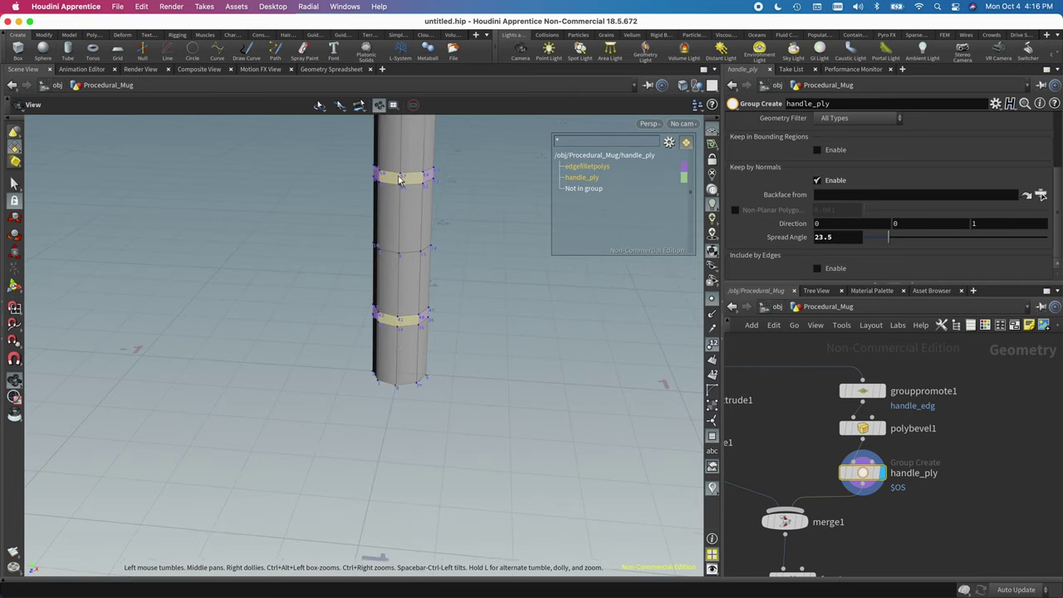
{"action": "left_click_drag", "start_coordinate": [404, 210], "coordinate": [378, 311], "text": "alt"}
{"action": "left_click_drag", "start_coordinate": [291, 478], "coordinate": [444, 178], "text": "alt"}
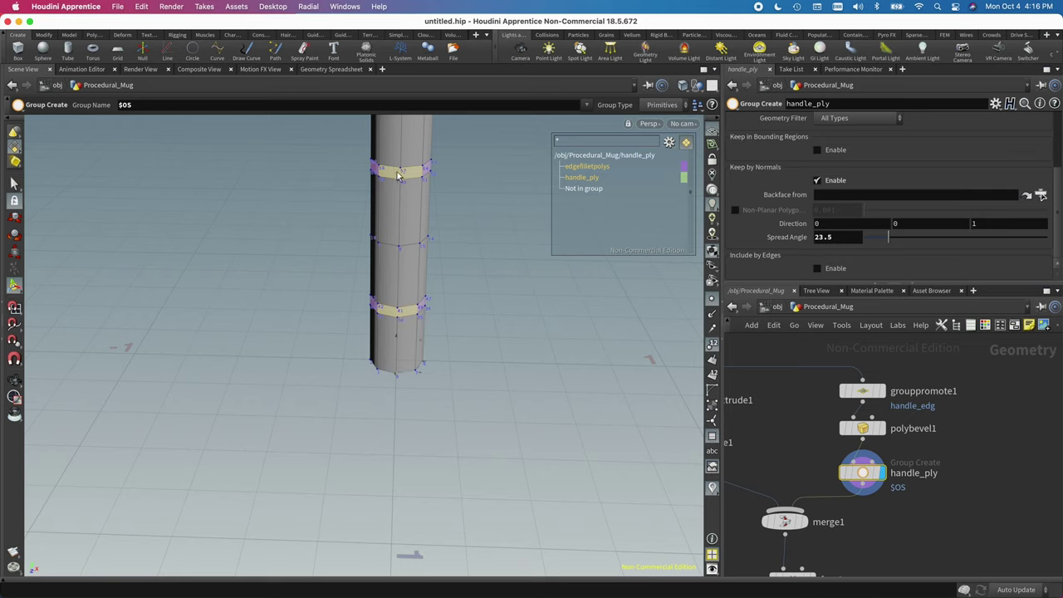
Set the X direction of the handle_ply normals to .1 and the spread angle to 14.8
{"action": "left_click", "coordinate": [828, 223]}
{"action": "key", "text": "Return"}
{"action": "left_click_drag", "start_coordinate": [422, 340], "coordinate": [403, 316], "text": "alt"}
{"action": "mouse_move", "coordinate": [888, 239]}
{"action": "left_mouse_down"}
{"action": "mouse_move", "coordinate": [945, 240]}
{"action": "mouse_move", "coordinate": [875, 237]}
{"action": "mouse_move", "coordinate": [984, 238]}
{"action": "mouse_move", "coordinate": [880, 238]}
{"action": "left_mouse_up"}
Increase the columns of the round tube on the sweep1 node to 13
{"action": "middle_click_drag", "start_coordinate": [809, 417], "coordinate": [903, 523]}
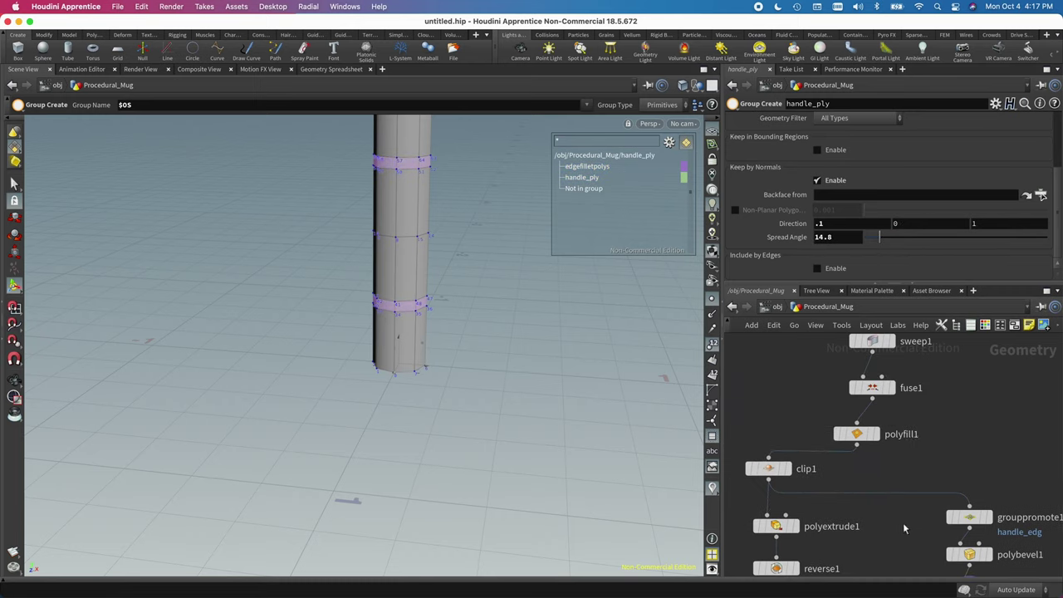
{"action": "middle_click_drag", "start_coordinate": [902, 346], "coordinate": [901, 384]}
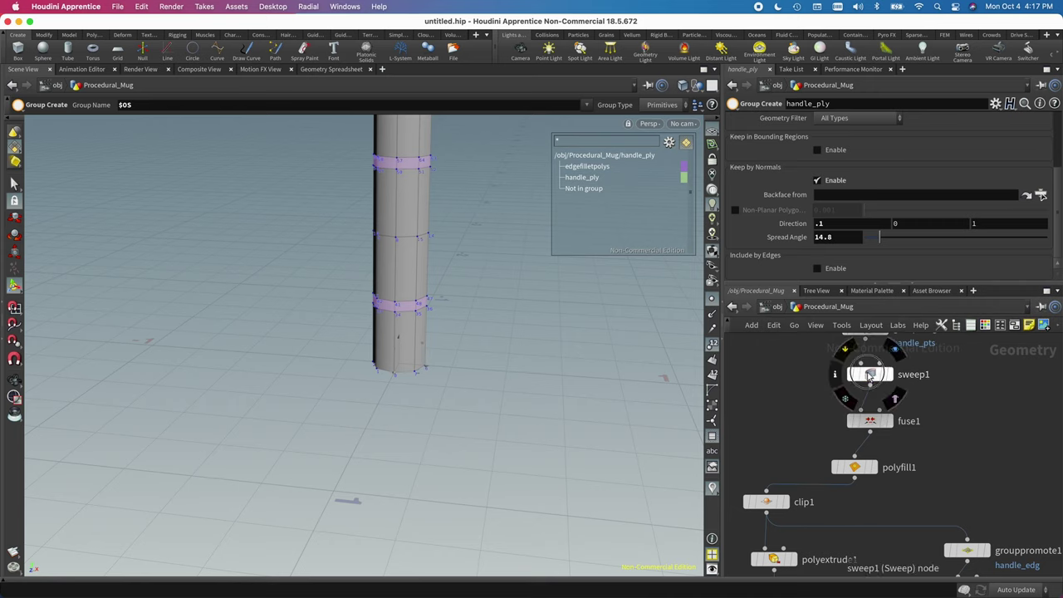
{"action": "left_click", "coordinate": [870, 373]}
{"action": "left_click_drag", "start_coordinate": [919, 212], "coordinate": [961, 214]}
Return to the handle_ply node and narrow its spread angle to 13.1
{"action": "scroll", "coordinate": [958, 387], "scroll_direction": "down", "scroll_amount": 5}
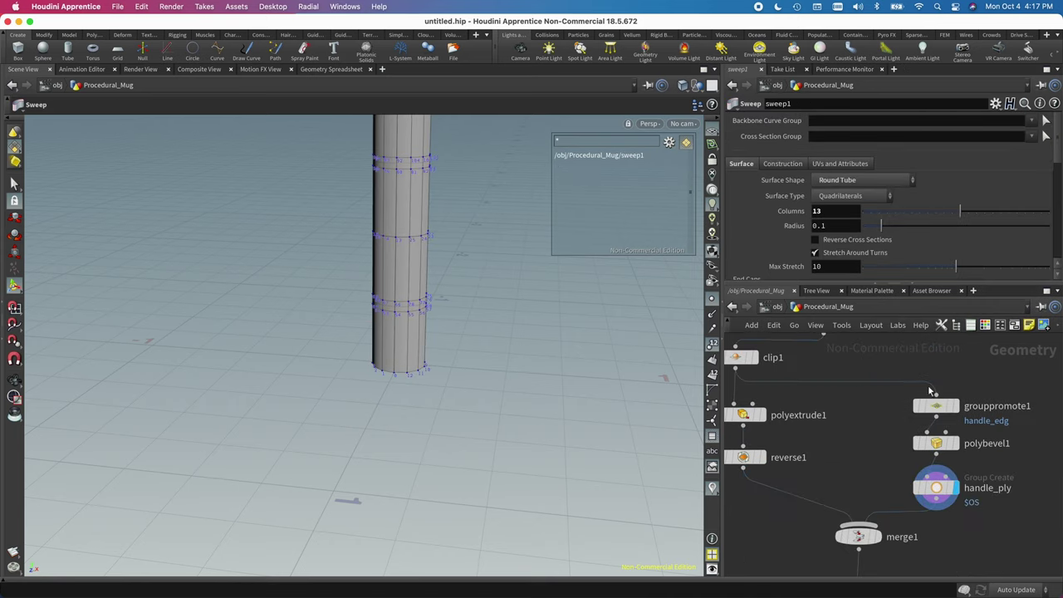
{"action": "left_click", "coordinate": [939, 489]}
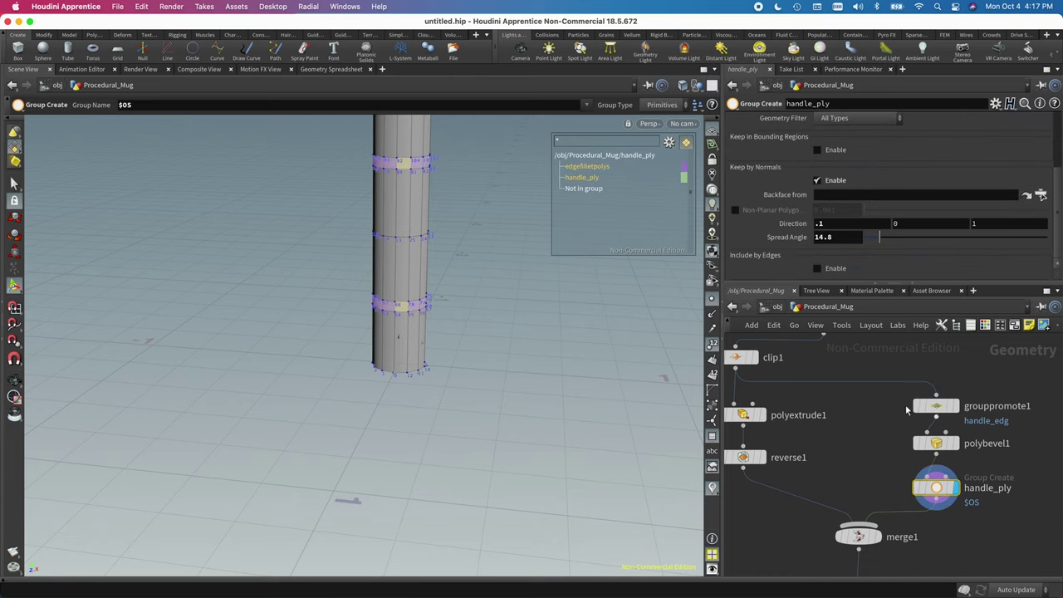
{"action": "mouse_move", "coordinate": [879, 239]}
{"action": "left_mouse_down"}
{"action": "mouse_move", "coordinate": [926, 239]}
{"action": "mouse_move", "coordinate": [870, 239]}
{"action": "mouse_move", "coordinate": [880, 239]}
{"action": "left_mouse_up"}
Insert a PolyBridge node between handle_ply and merge1
{"action": "middle_click_drag", "start_coordinate": [866, 420], "coordinate": [846, 334]}
{"action": "scroll", "coordinate": [827, 417], "scroll_direction": "down", "scroll_amount": 3}
{"action": "middle_click_drag", "start_coordinate": [900, 394], "coordinate": [861, 437]}
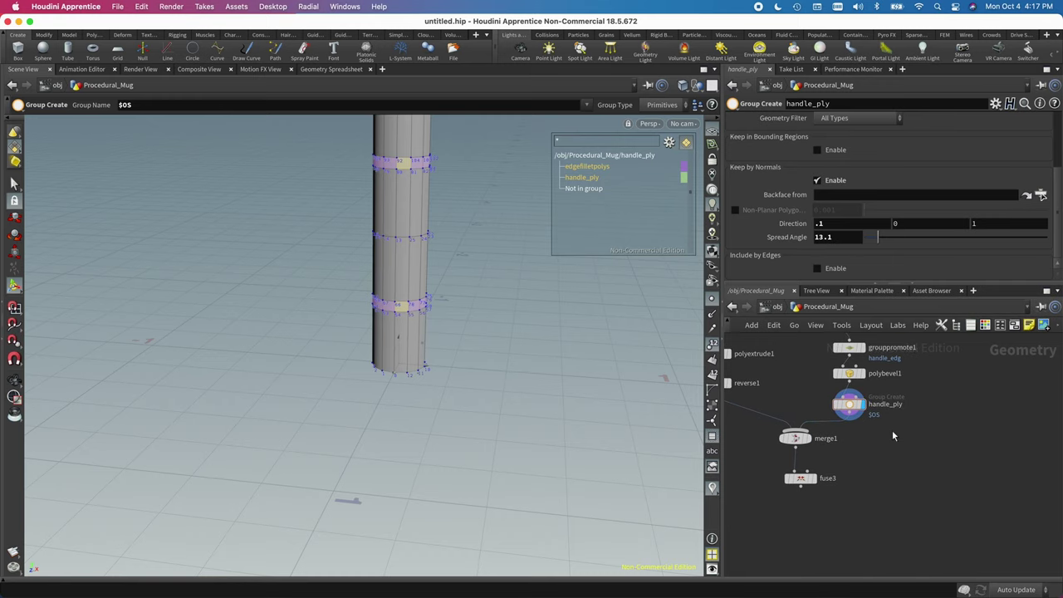
{"action": "key", "text": "Tab"}
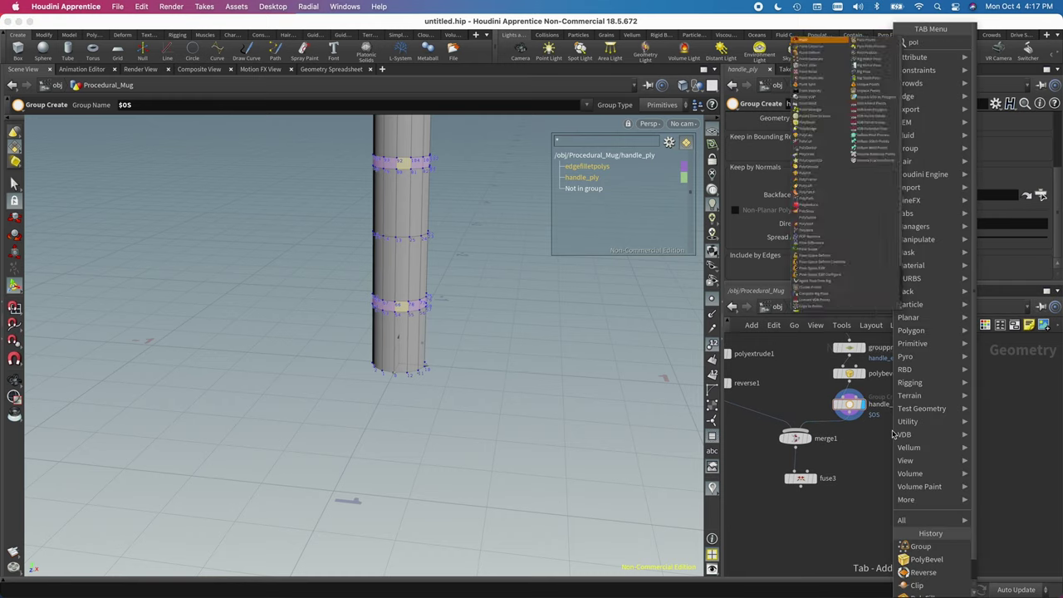
{"action": "left_click", "coordinate": [894, 436]}
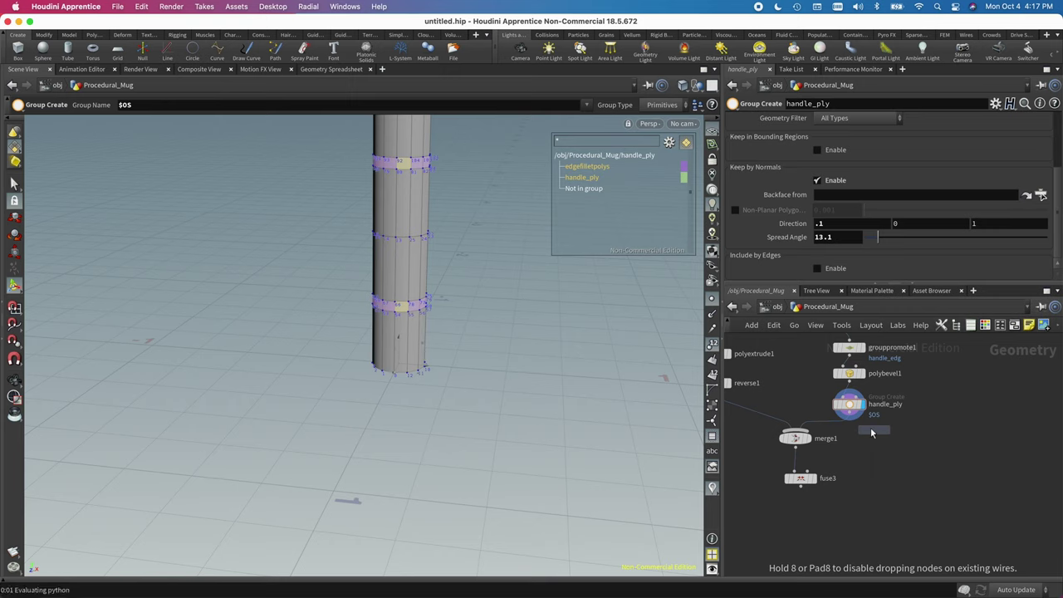
{"action": "left_click", "coordinate": [839, 424]}
{"action": "mouse_move", "coordinate": [840, 425]}
{"action": "left_mouse_down"}
{"action": "mouse_move", "coordinate": [834, 436]}
{"action": "mouse_move", "coordinate": [852, 441]}
{"action": "left_mouse_up"}
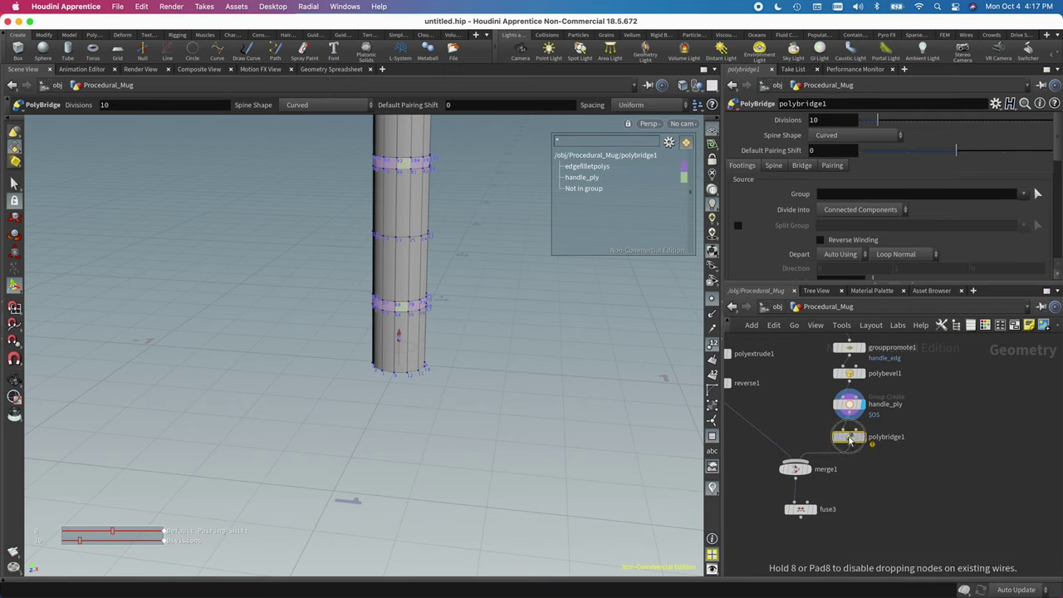
{"action": "mouse_move", "coordinate": [831, 423]}
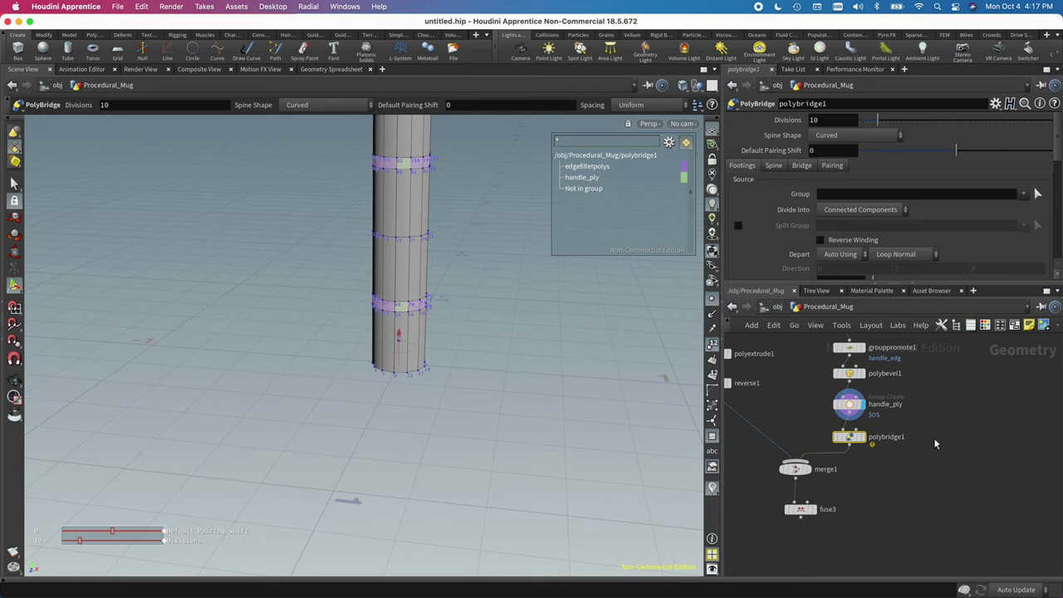
{"action": "scroll", "coordinate": [914, 457], "scroll_direction": "up", "scroll_amount": 5}
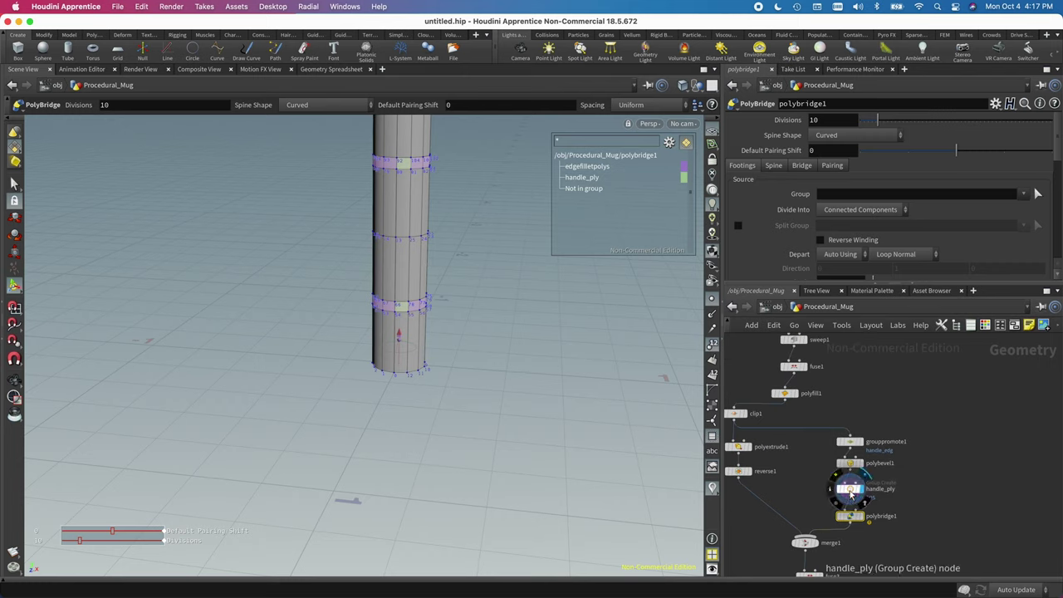
Move the clip1 node directly beneath polyfill1 to tidy the network layout
{"action": "left_click_drag", "start_coordinate": [383, 267], "coordinate": [404, 332]}
{"action": "middle_click_drag", "start_coordinate": [947, 476], "coordinate": [896, 416]}
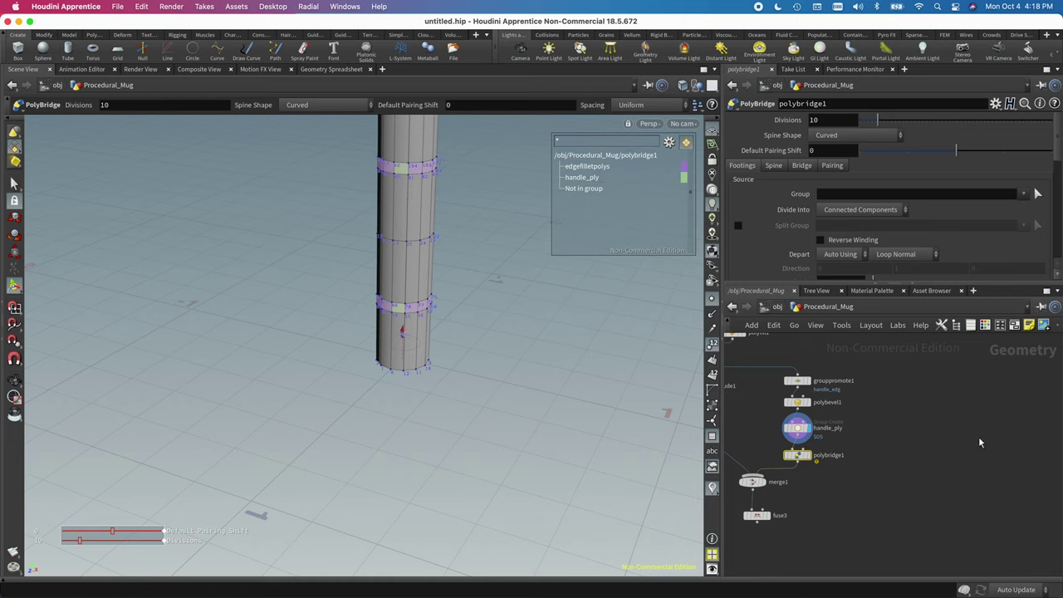
{"action": "middle_click_drag", "start_coordinate": [980, 442], "coordinate": [1024, 461]}
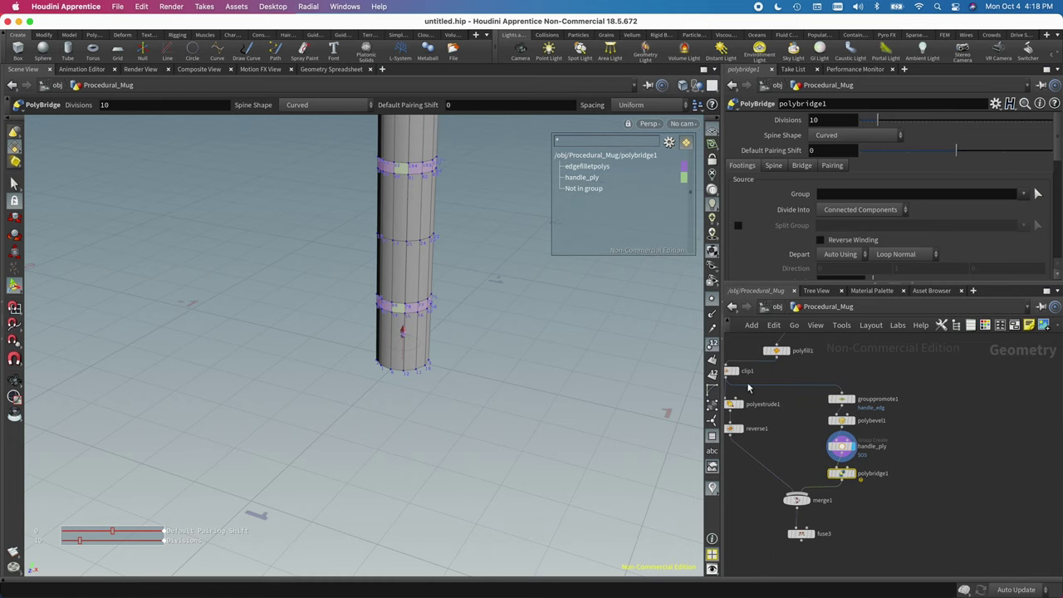
{"action": "middle_click_drag", "start_coordinate": [824, 419], "coordinate": [904, 453]}
{"action": "left_click_drag", "start_coordinate": [787, 421], "coordinate": [839, 424]}
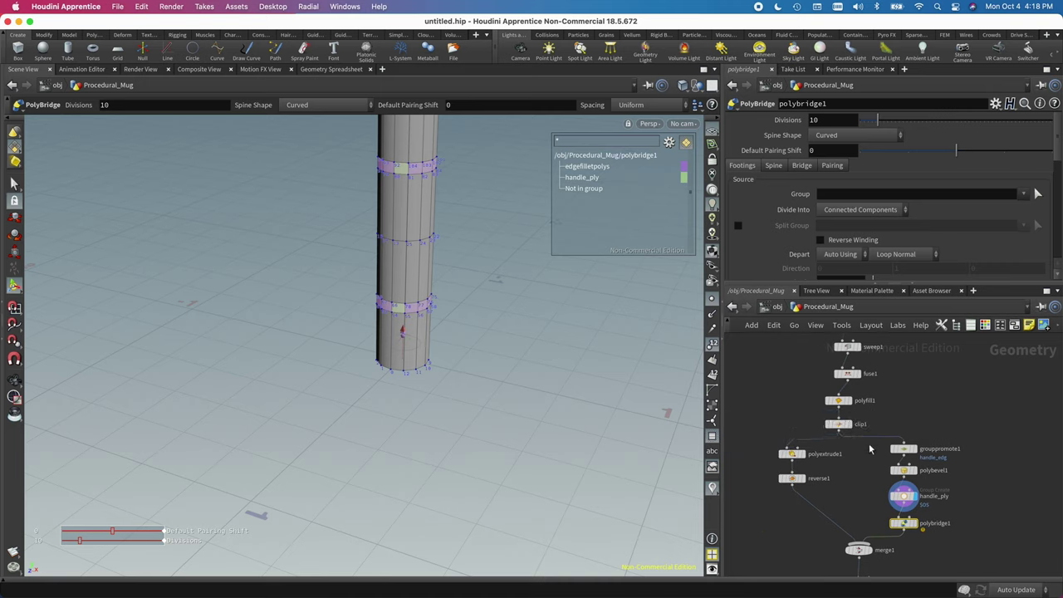
Add a Blast node and insert it on the wire between handle_ply and polybridge1
{"action": "key", "text": "Tab"}
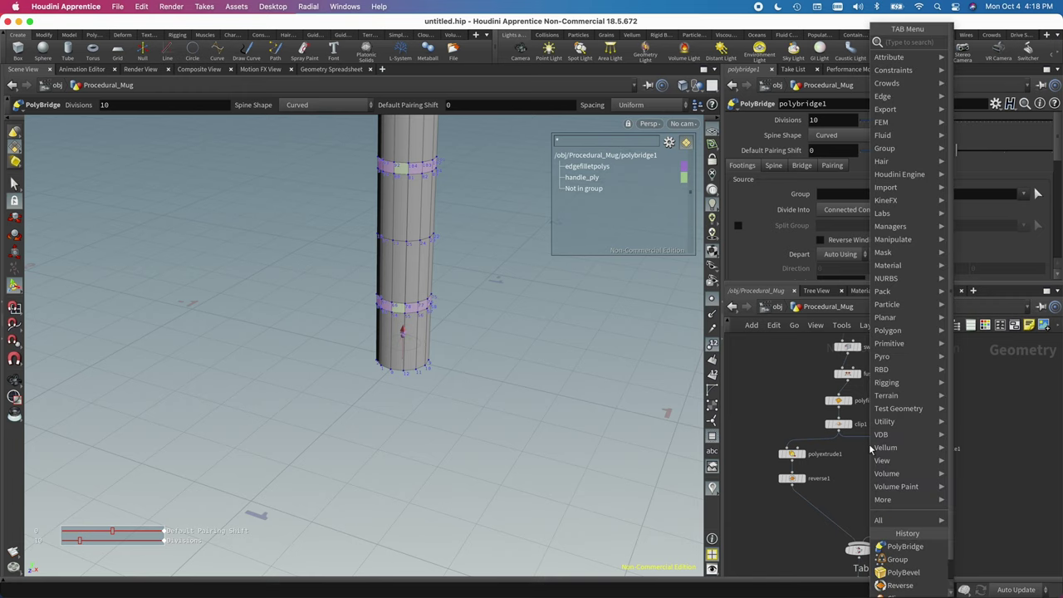
{"action": "type", "text": "normal"}
{"action": "key", "text": "Return"}
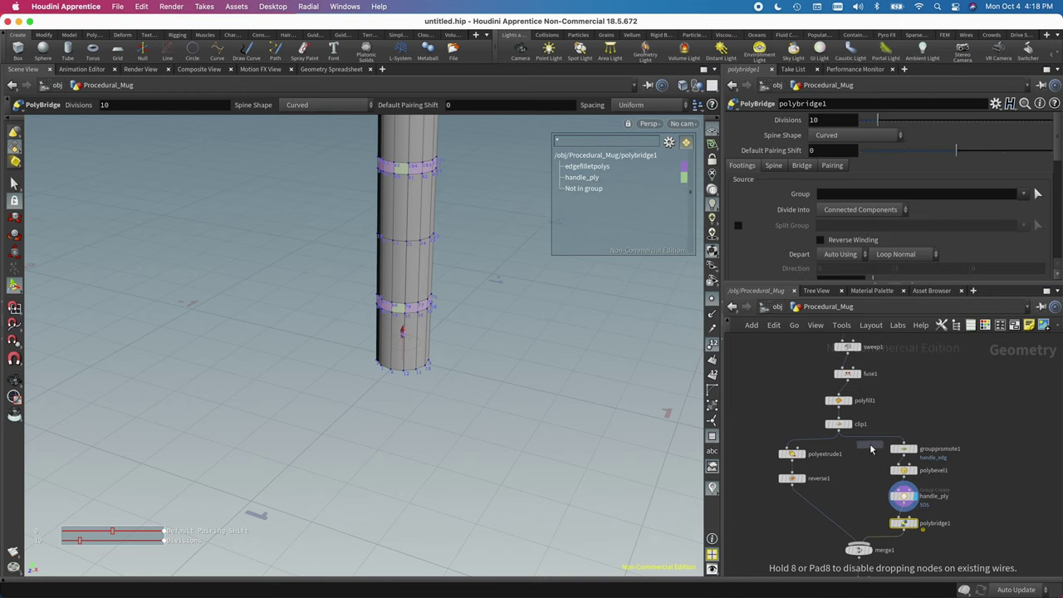
{"action": "left_click", "coordinate": [868, 452]}
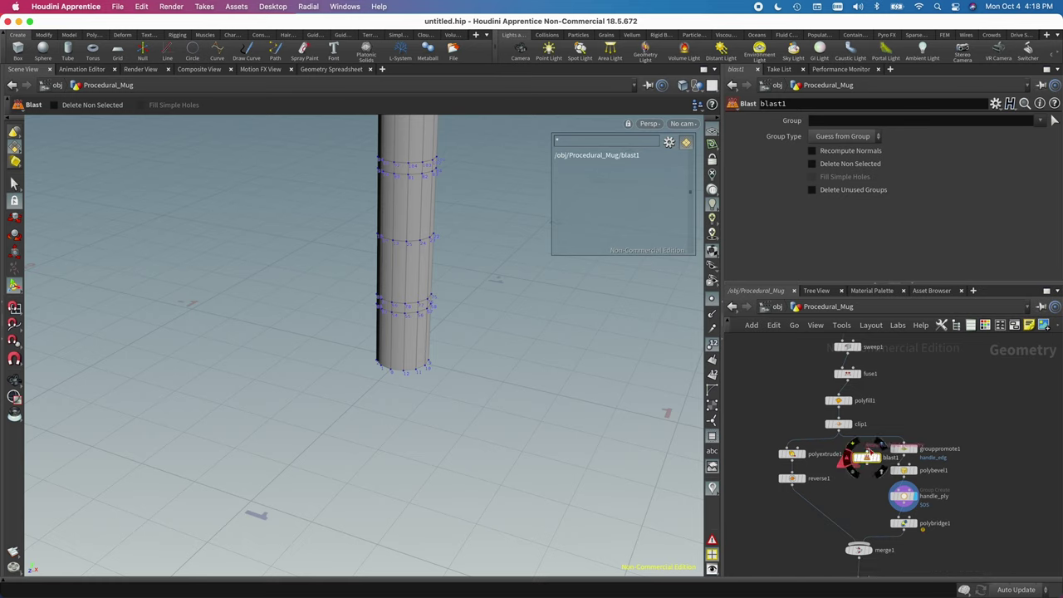
{"action": "left_click_drag", "start_coordinate": [869, 452], "coordinate": [894, 550]}
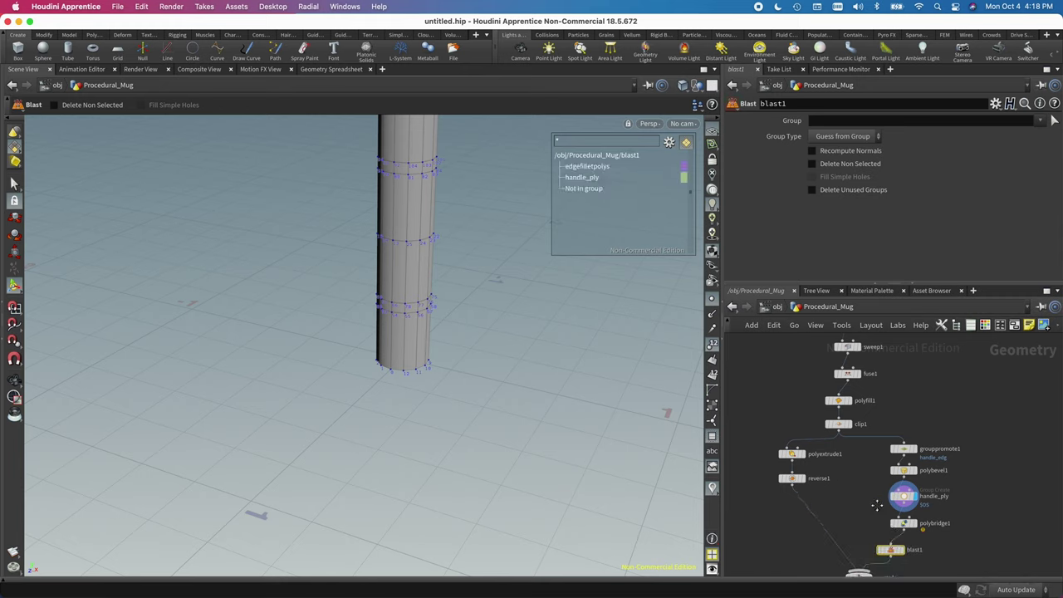
{"action": "middle_click_drag", "start_coordinate": [876, 505], "coordinate": [831, 457]}
{"action": "left_click_drag", "start_coordinate": [856, 504], "coordinate": [863, 457]}
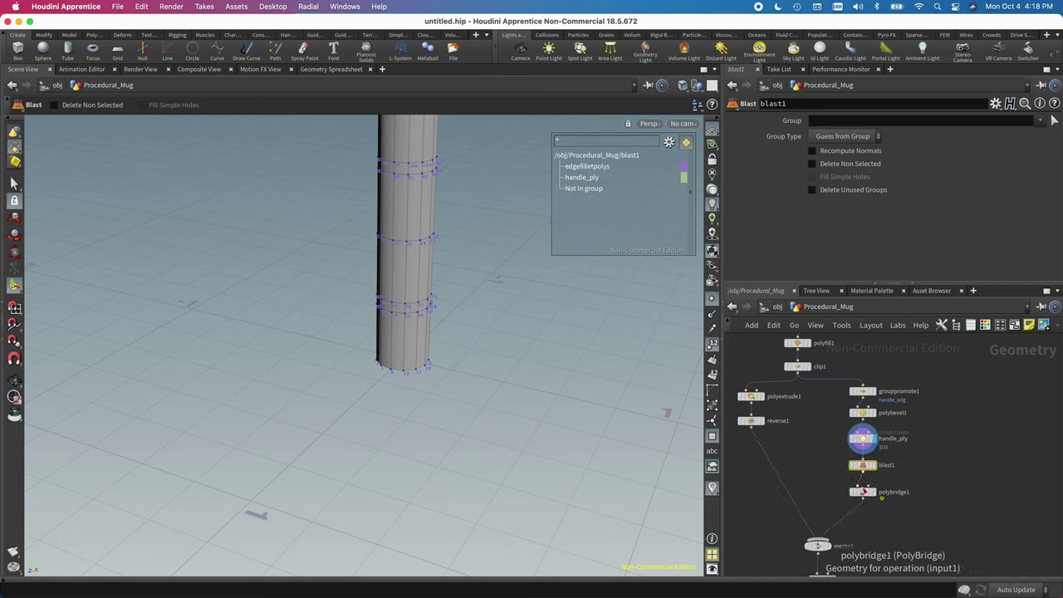
{"action": "left_click", "coordinate": [864, 490]}
Set the Blast node's group to handle_ply
{"action": "left_click", "coordinate": [863, 466]}
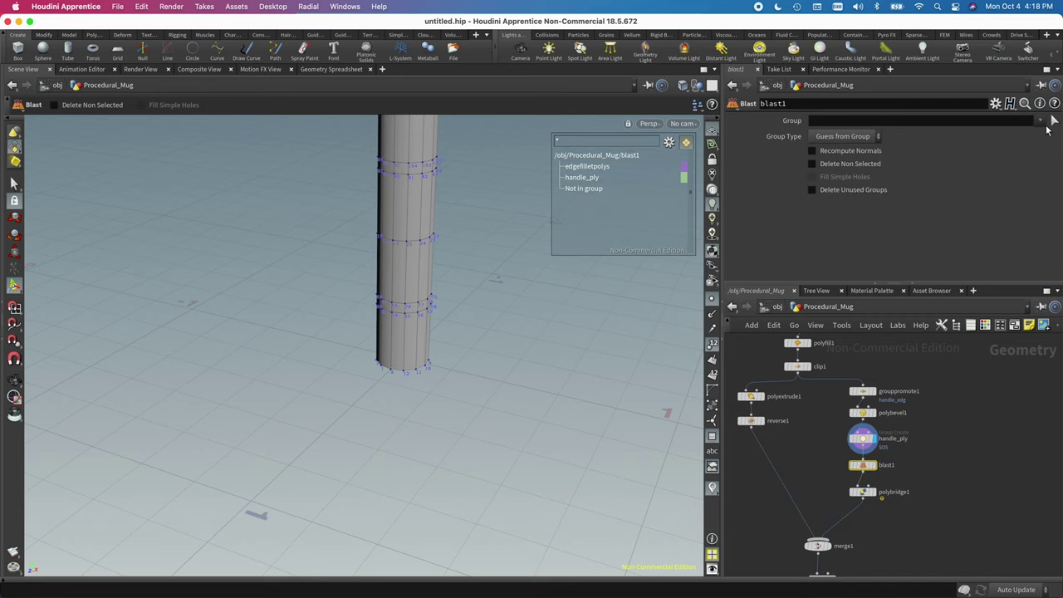
{"action": "left_click", "coordinate": [1040, 120]}
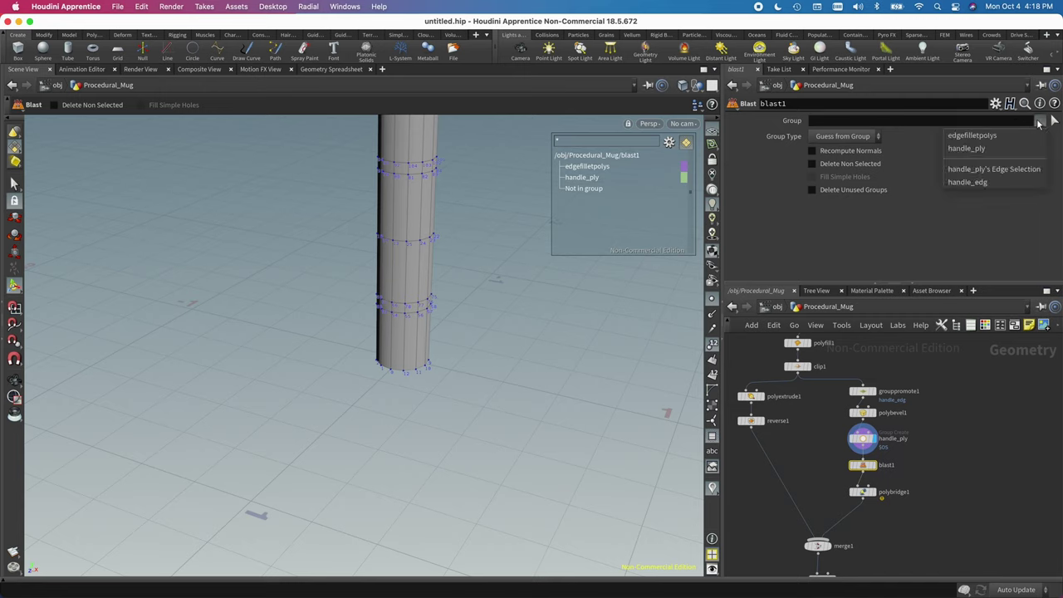
{"action": "left_click", "coordinate": [970, 148]}
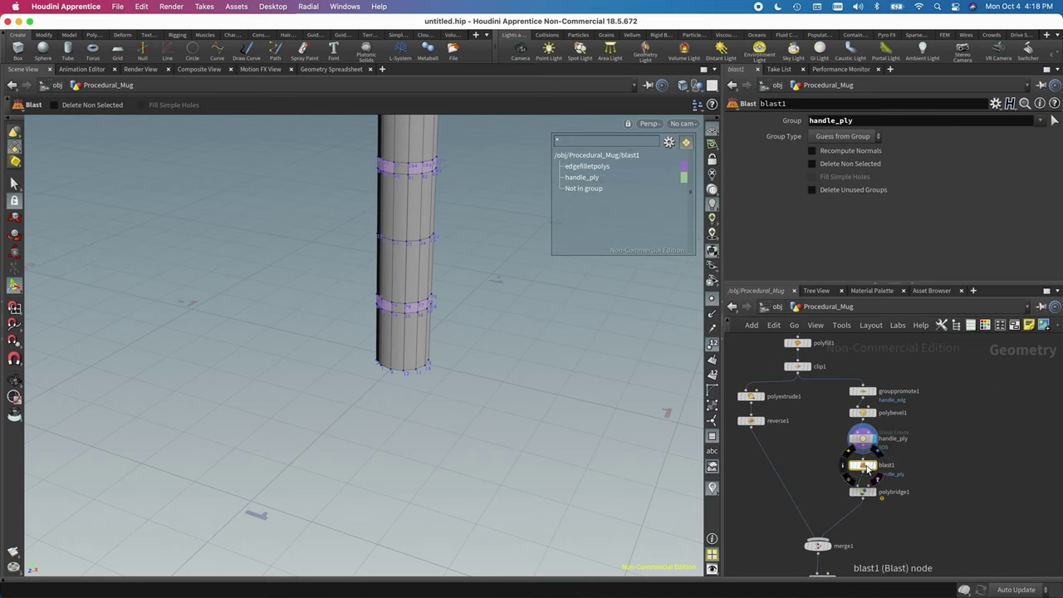
Duplicate blast1 beside the original as a second branch from handle_ply, and display the original blast1's result
{"action": "left_click_drag", "start_coordinate": [868, 467], "coordinate": [937, 467], "text": "alt"}
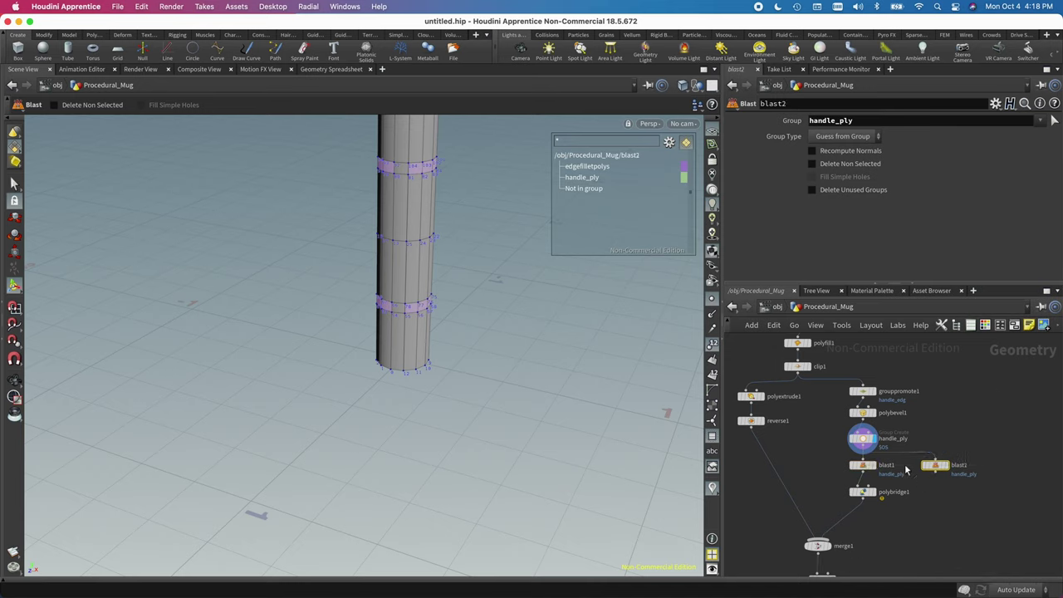
{"action": "left_click", "coordinate": [879, 468]}
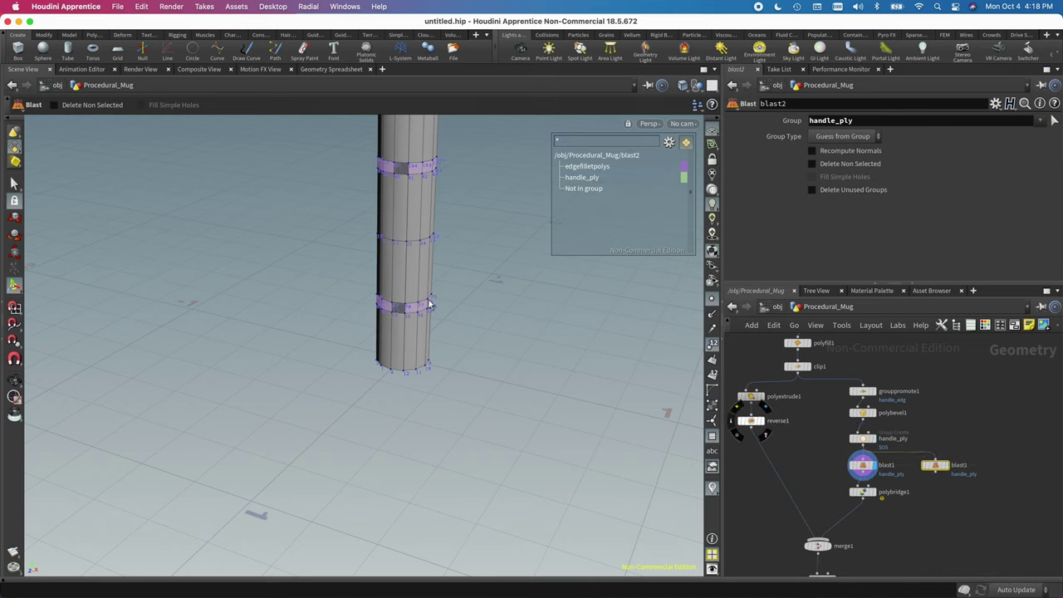
{"action": "key", "text": "Escape"}
{"action": "left_click_drag", "start_coordinate": [424, 266], "coordinate": [401, 311]}
{"action": "key", "text": "Return"}
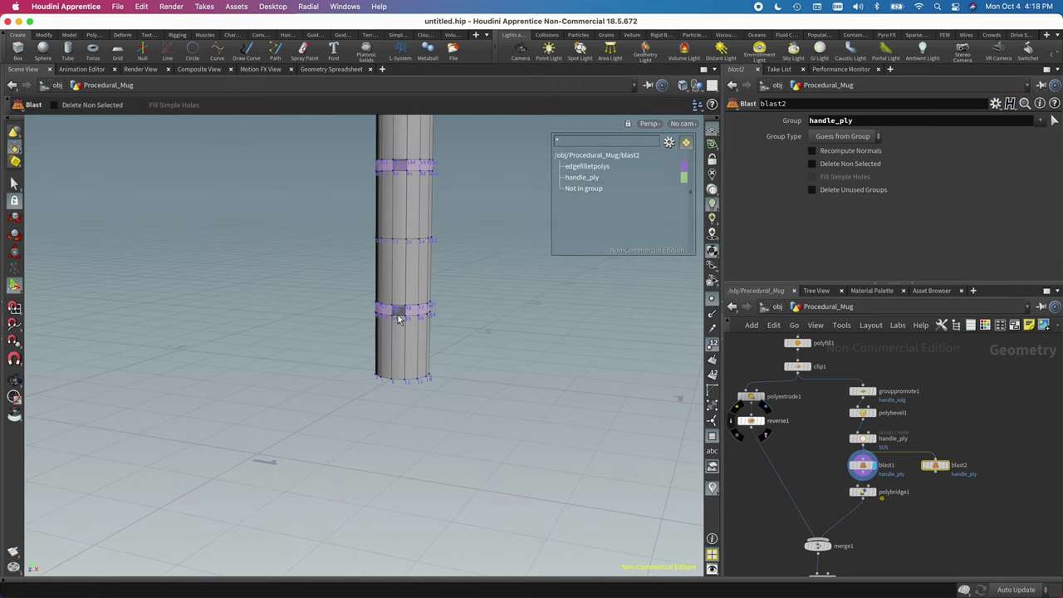
Display blast2 and enable Delete Non Selected so it keeps only the handle_ply faces
{"action": "scroll", "coordinate": [830, 415], "scroll_direction": "right", "scroll_amount": 3}
{"action": "scroll", "coordinate": [831, 416], "scroll_direction": "down", "scroll_amount": 2}
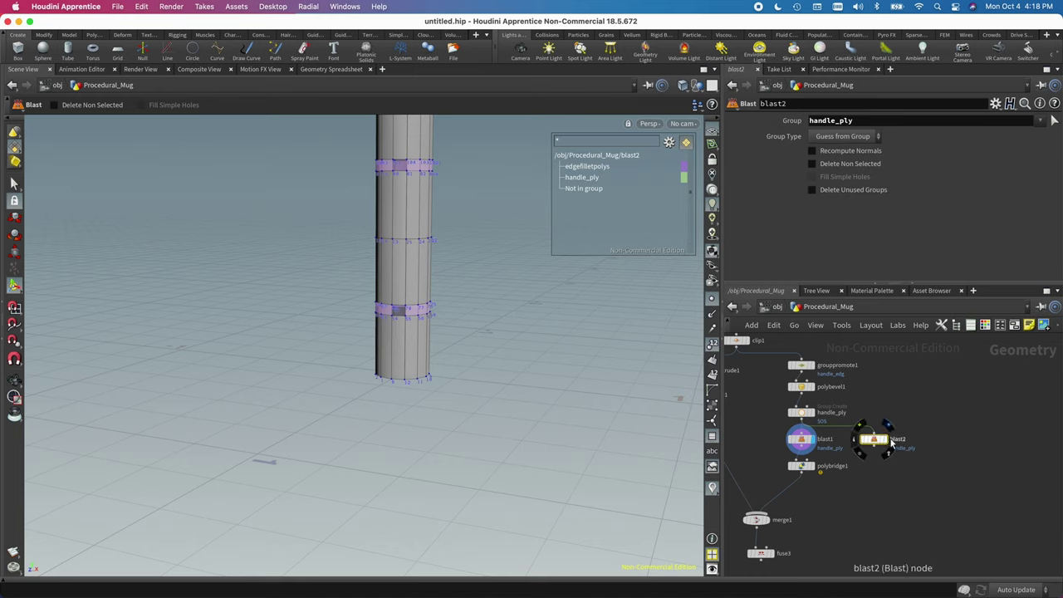
{"action": "double_click", "coordinate": [887, 445]}
{"action": "left_click", "coordinate": [878, 443]}
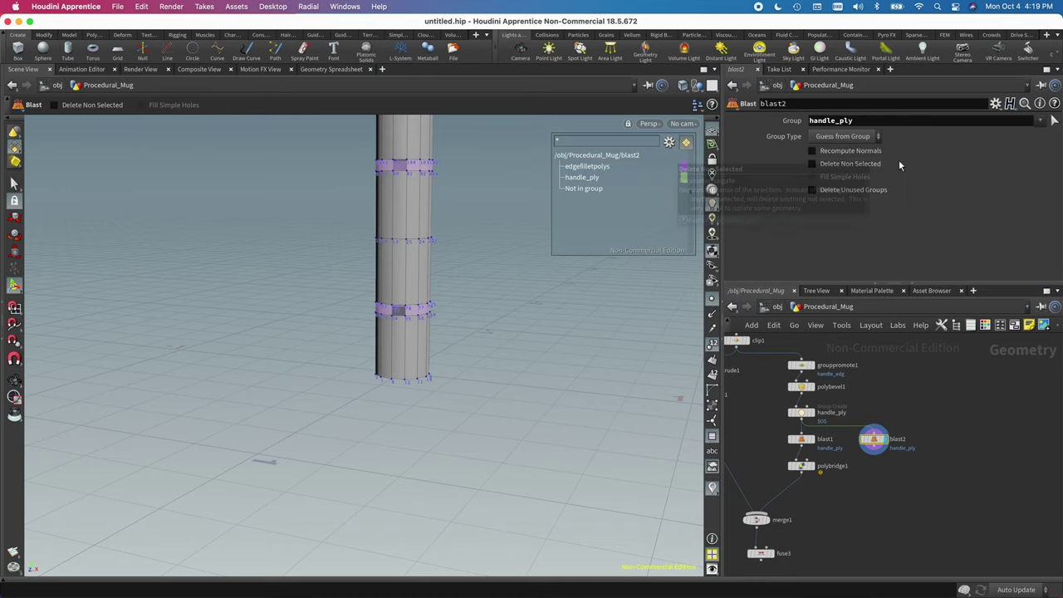
{"action": "left_click", "coordinate": [814, 164]}
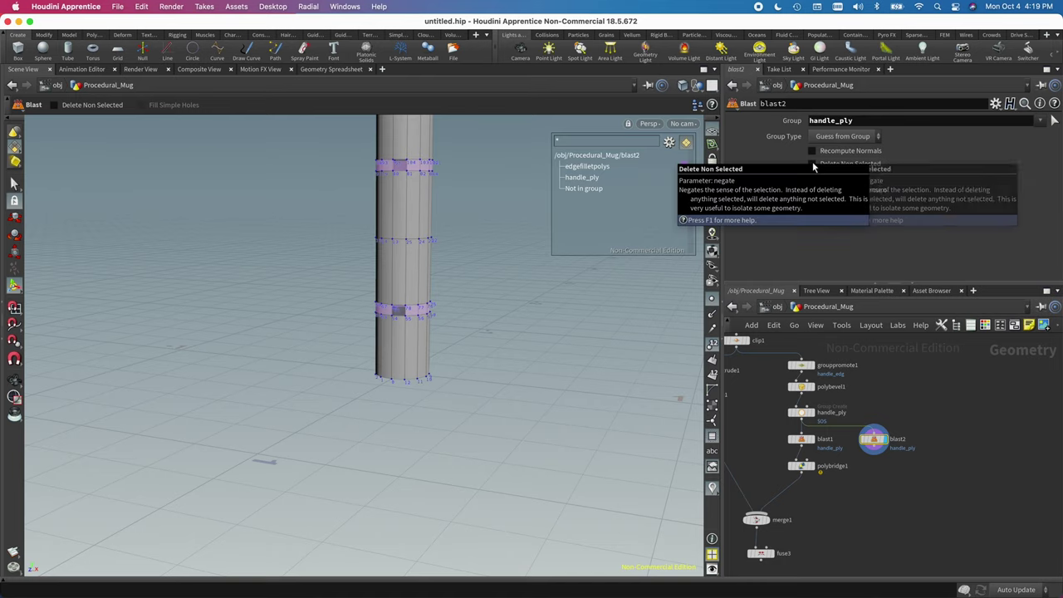
{"action": "key", "text": "Escape"}
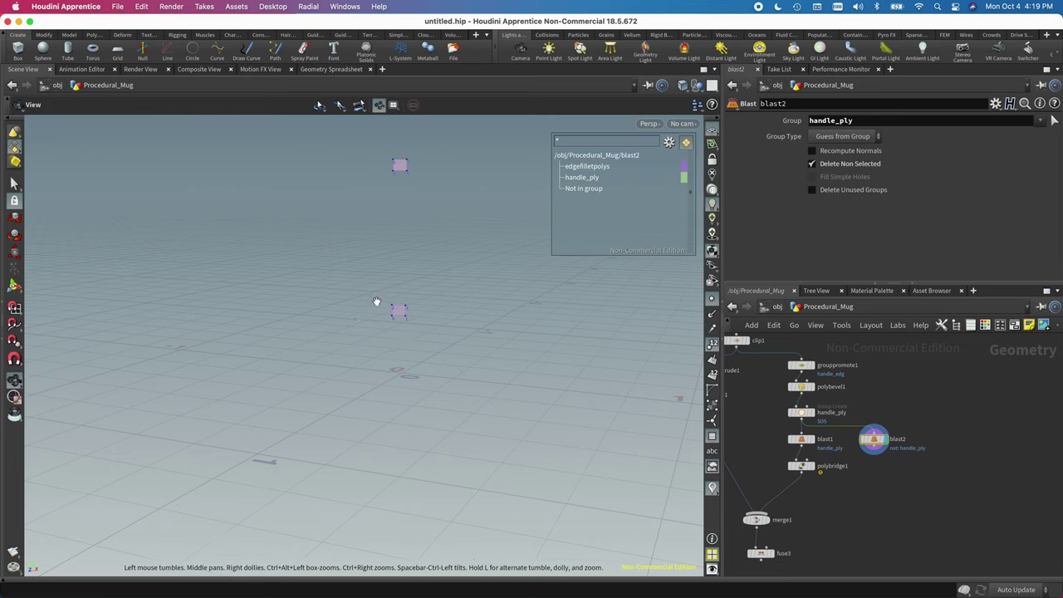
{"action": "mouse_move", "coordinate": [374, 302]}
{"action": "left_mouse_down"}
{"action": "mouse_move", "coordinate": [527, 280]}
{"action": "mouse_move", "coordinate": [470, 307]}
{"action": "mouse_move", "coordinate": [694, 323]}
{"action": "mouse_move", "coordinate": [404, 301]}
{"action": "mouse_move", "coordinate": [367, 316]}
{"action": "left_mouse_up"}
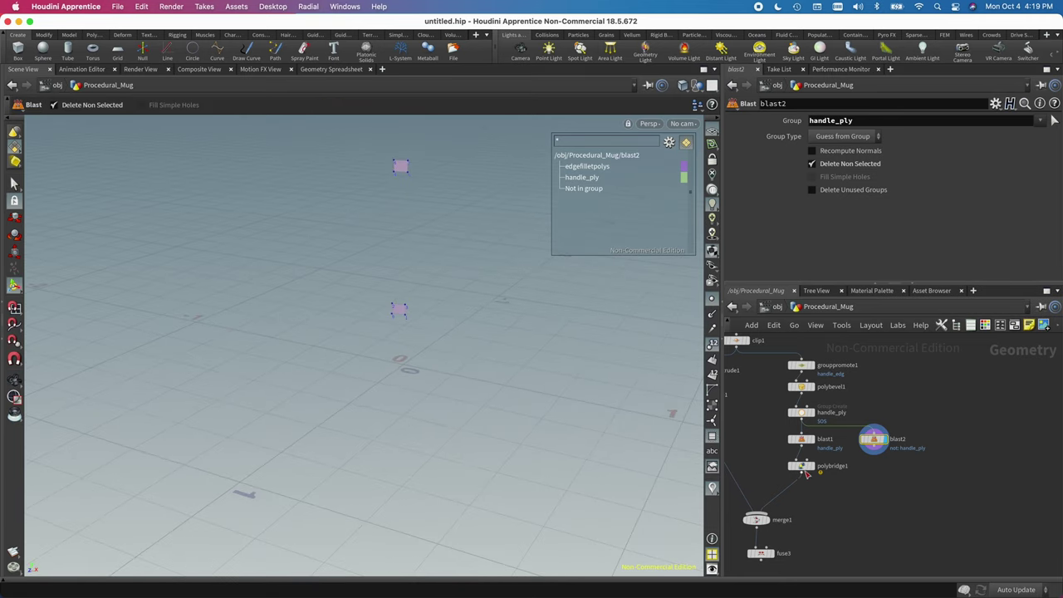
Rewire polybridge1 to take its input from blast2 and place it below that node
{"action": "left_click_drag", "start_coordinate": [802, 472], "coordinate": [803, 480]}
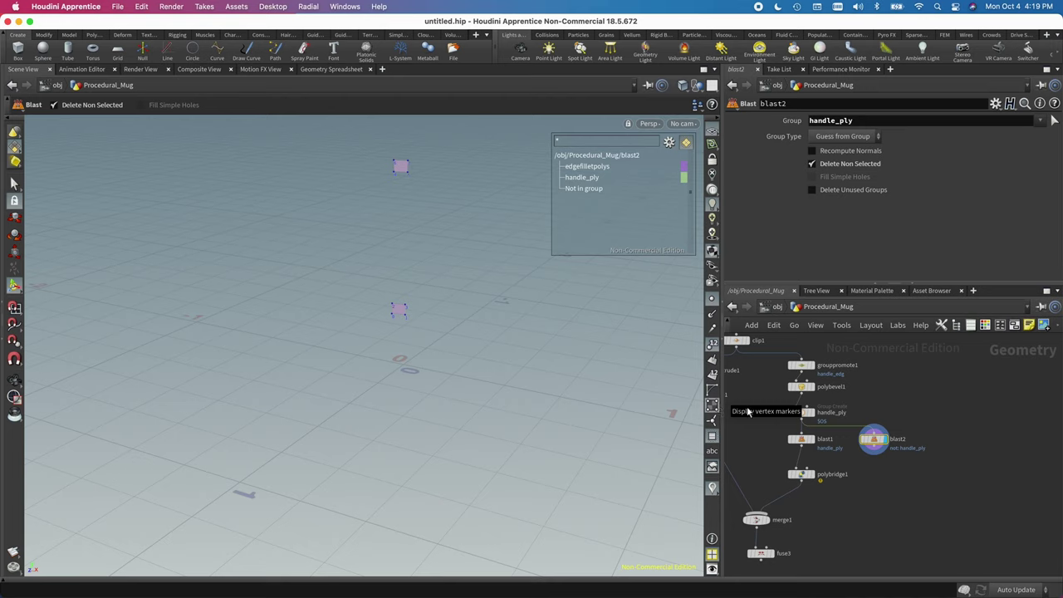
{"action": "left_click", "coordinate": [864, 449]}
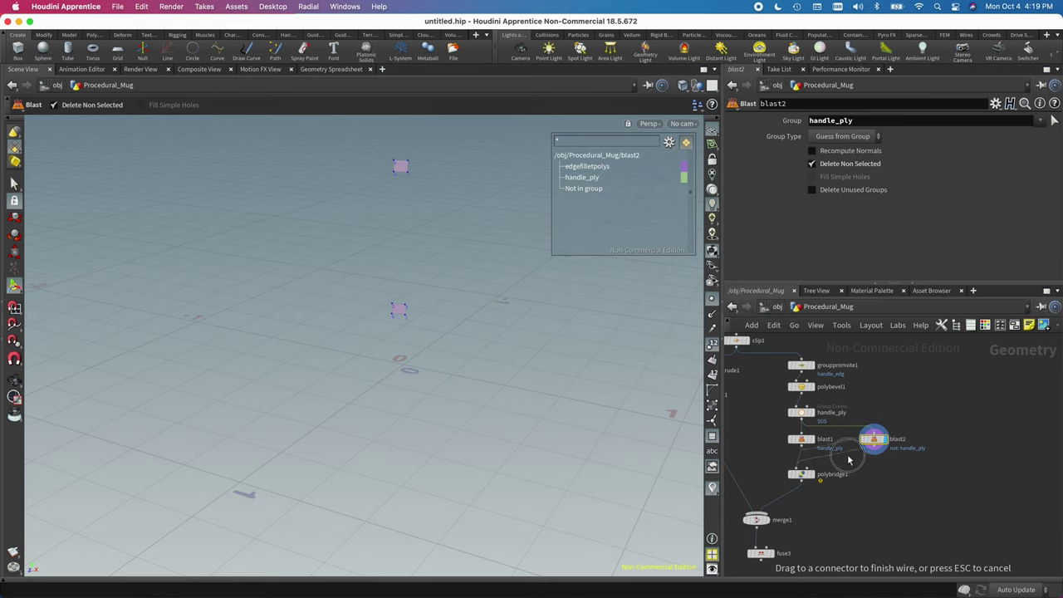
{"action": "left_click", "coordinate": [808, 475]}
{"action": "left_click_drag", "start_coordinate": [808, 474], "coordinate": [886, 489]}
Add a Merge node combining blast1 and polybridge1, feed it into merge1, and align it beneath blast1
{"action": "key", "text": "Tab"}
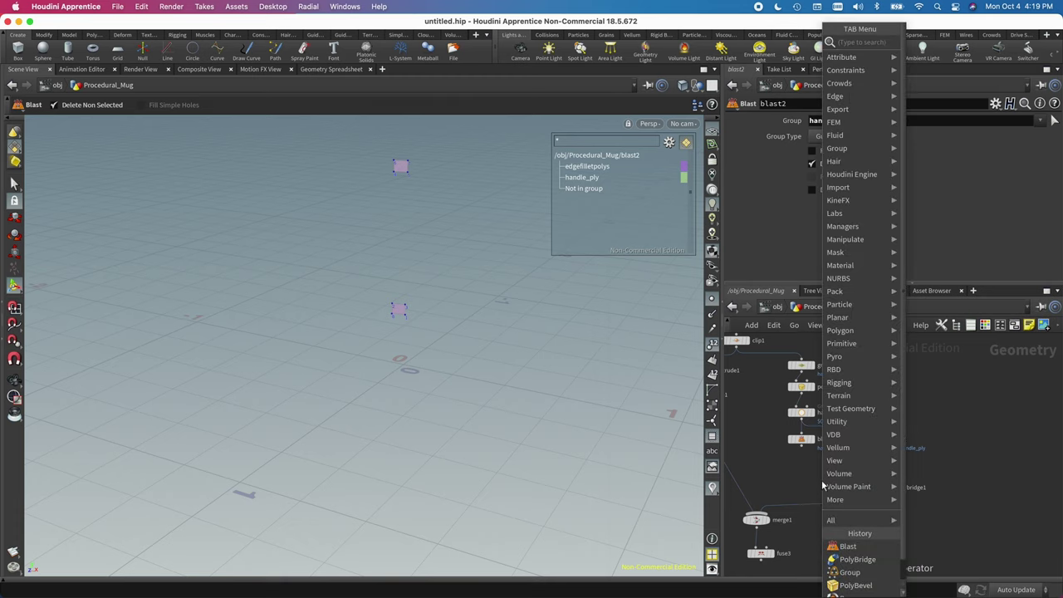
{"action": "key", "text": "Return"}
{"action": "left_click", "coordinate": [823, 486]}
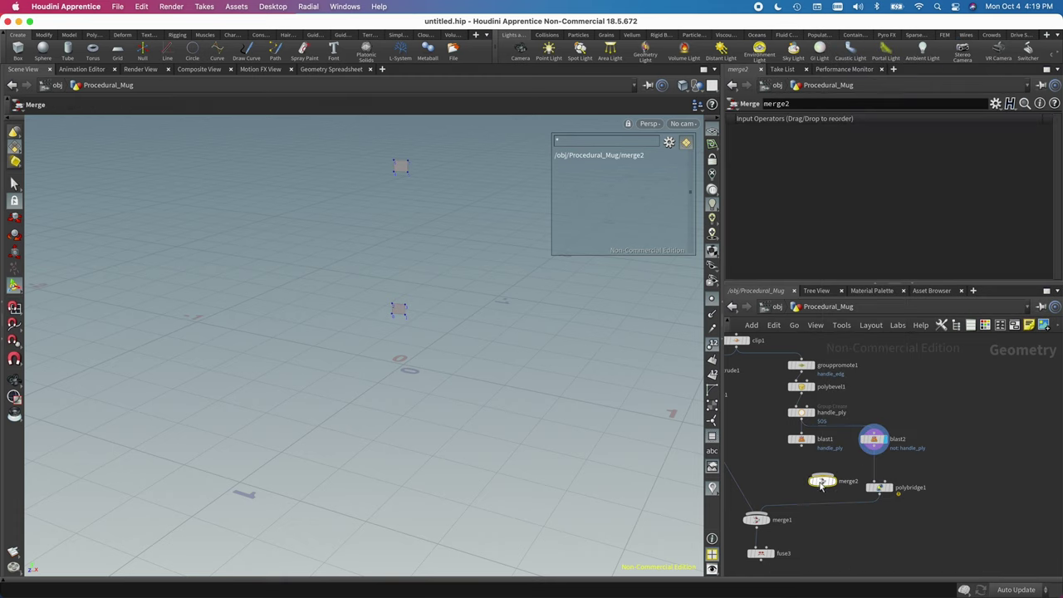
{"action": "left_click_drag", "start_coordinate": [804, 449], "coordinate": [823, 477]}
{"action": "left_click_drag", "start_coordinate": [882, 496], "coordinate": [757, 518]}
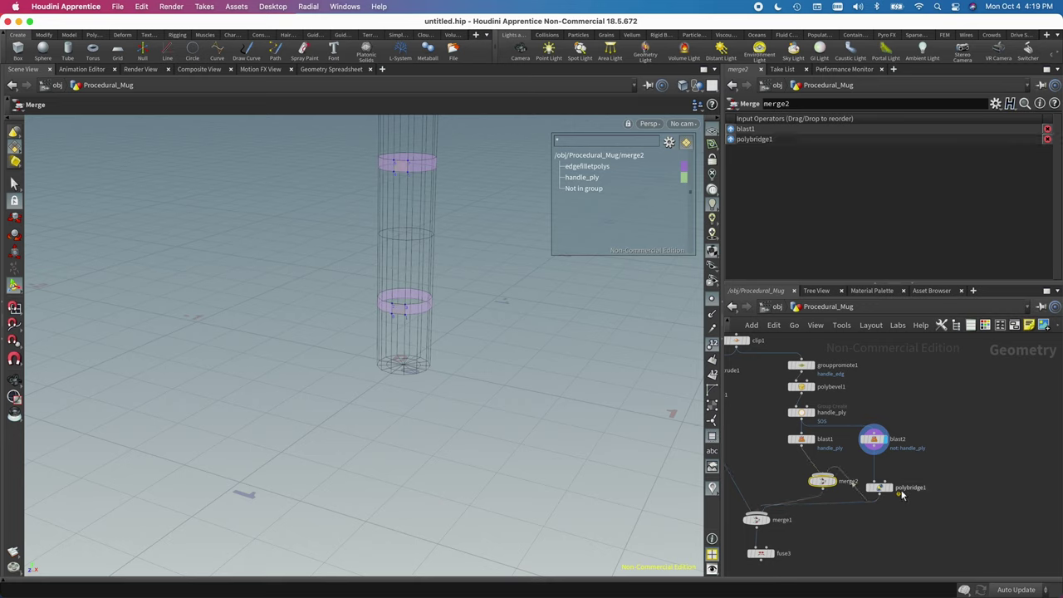
{"action": "left_click_drag", "start_coordinate": [883, 490], "coordinate": [877, 431]}
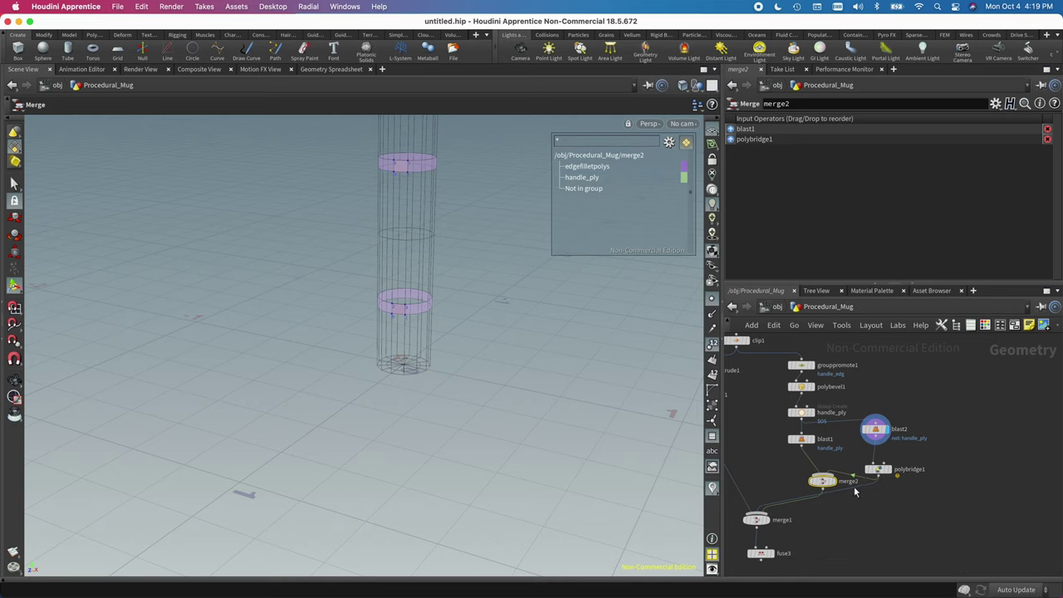
{"action": "left_click_drag", "start_coordinate": [822, 482], "coordinate": [802, 474]}
{"action": "left_click_drag", "start_coordinate": [756, 519], "coordinate": [762, 559]}
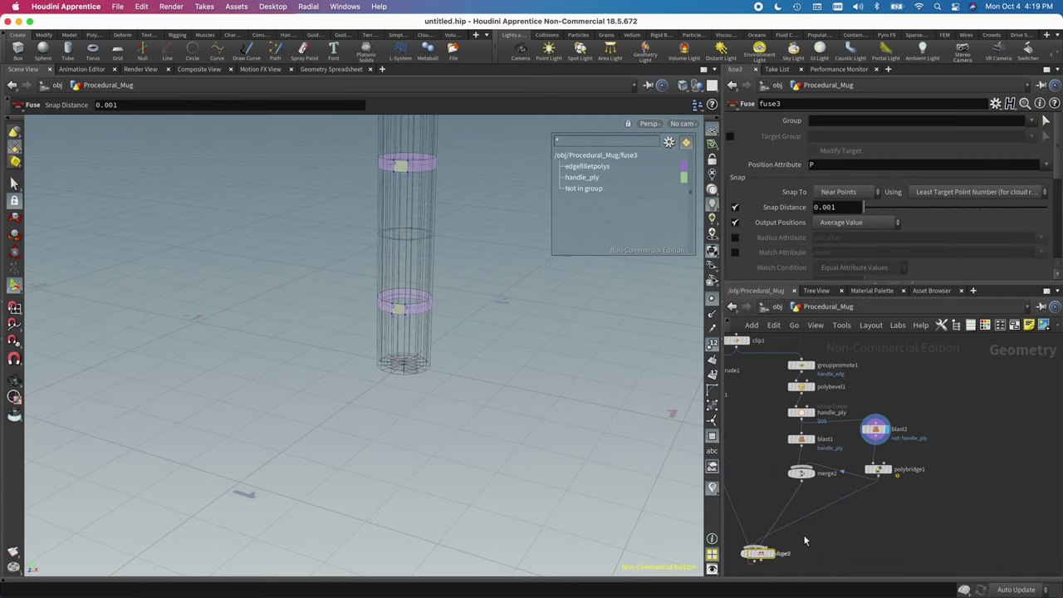
{"action": "key", "text": "ctrl+z"}
{"action": "key", "text": "ctrl+z"}
Remove the direct connection from polybridge1 to merge1 and display merge2's result
{"action": "middle_click_drag", "start_coordinate": [864, 534], "coordinate": [925, 445]}
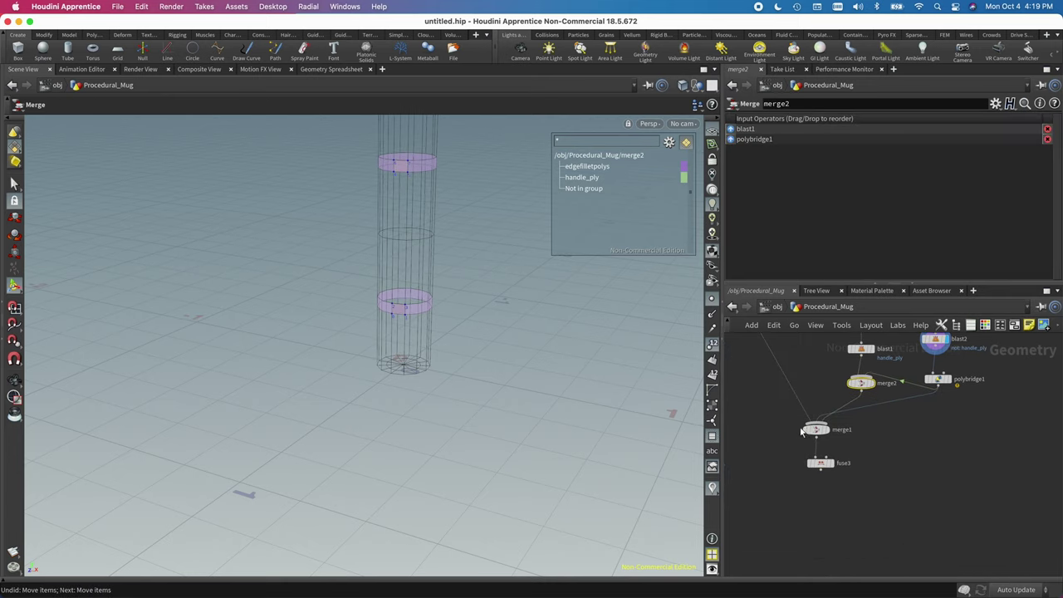
{"action": "left_click_drag", "start_coordinate": [818, 432], "coordinate": [819, 360]}
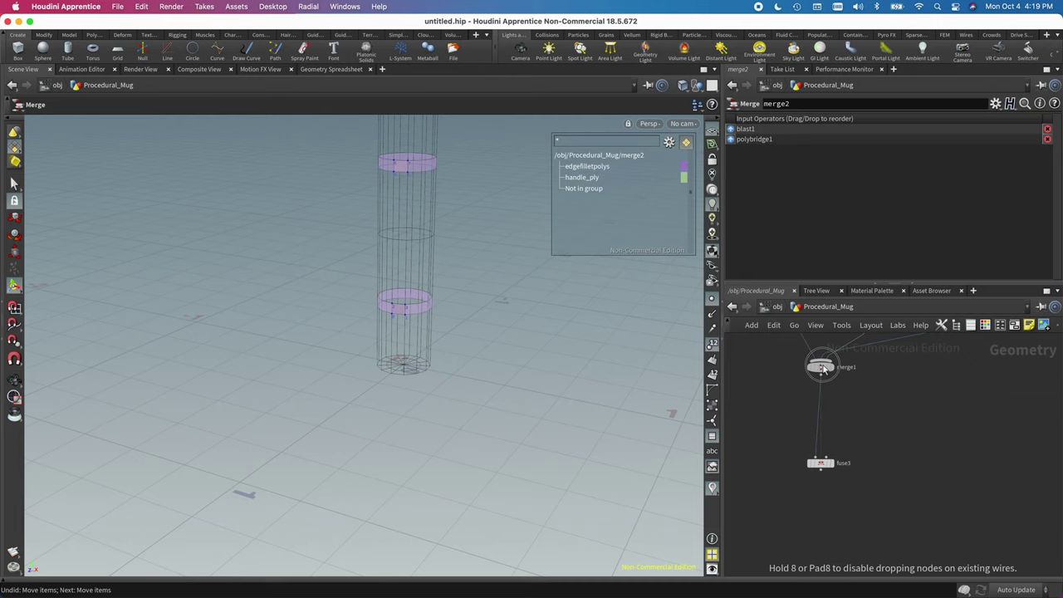
{"action": "key", "text": "ctrl+z"}
{"action": "middle_click_drag", "start_coordinate": [902, 471], "coordinate": [883, 510]}
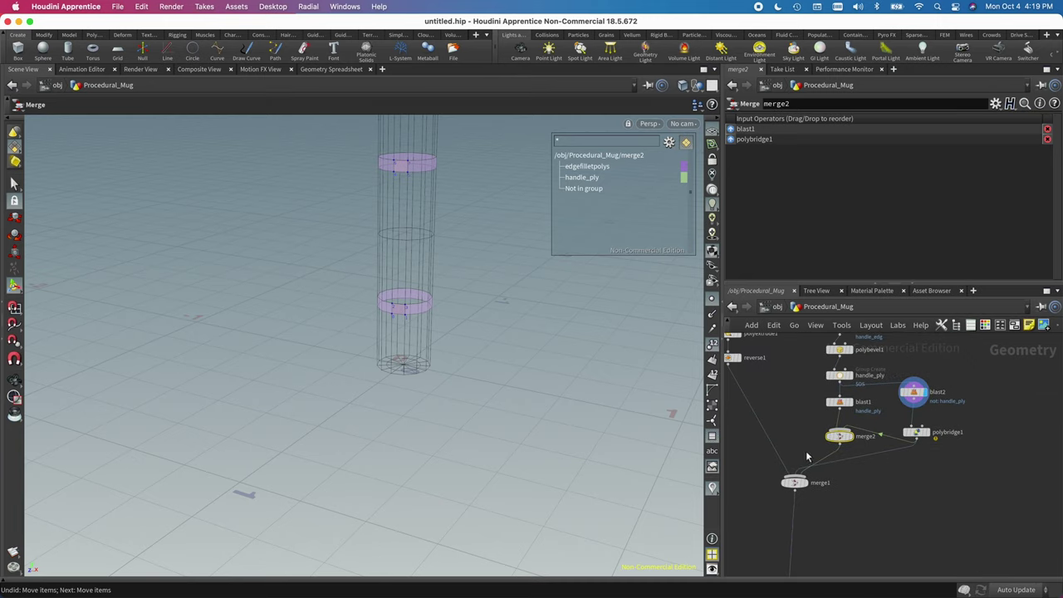
{"action": "left_click", "coordinate": [807, 485]}
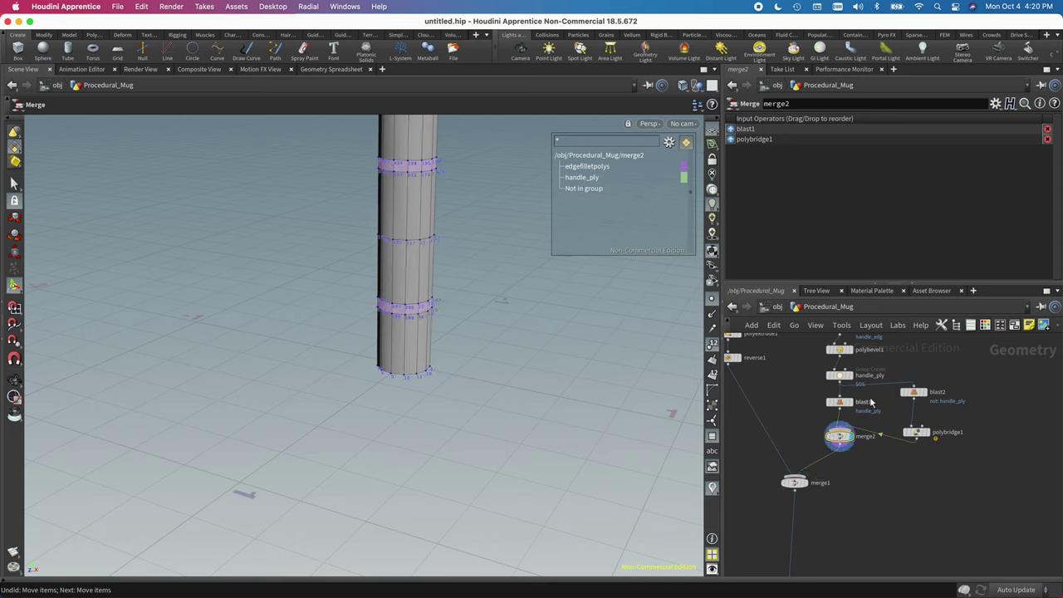
Display and select polybridge1, and examine its geometry between the two handle faces
{"action": "left_click", "coordinate": [927, 432]}
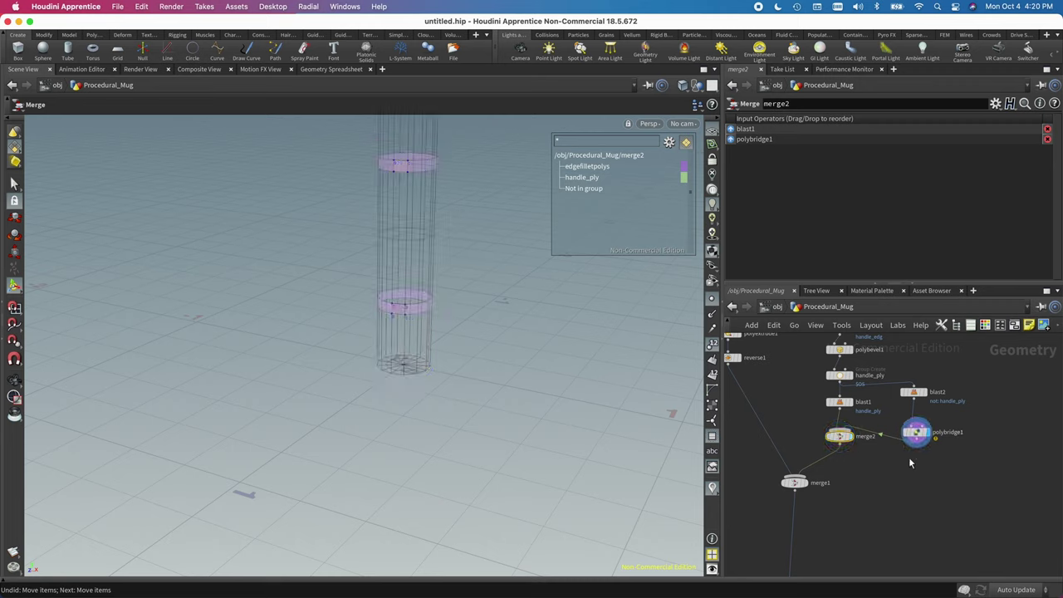
{"action": "middle_click_drag", "start_coordinate": [947, 474], "coordinate": [914, 519]}
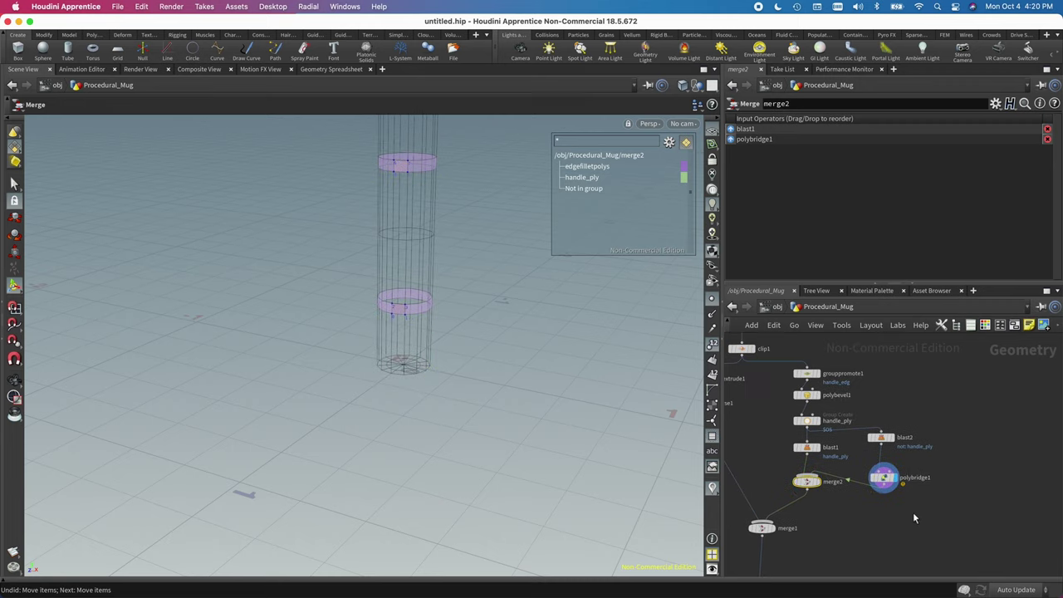
{"action": "left_click", "coordinate": [879, 477]}
{"action": "left_click_drag", "start_coordinate": [311, 297], "coordinate": [411, 271]}
{"action": "key", "text": "Return"}
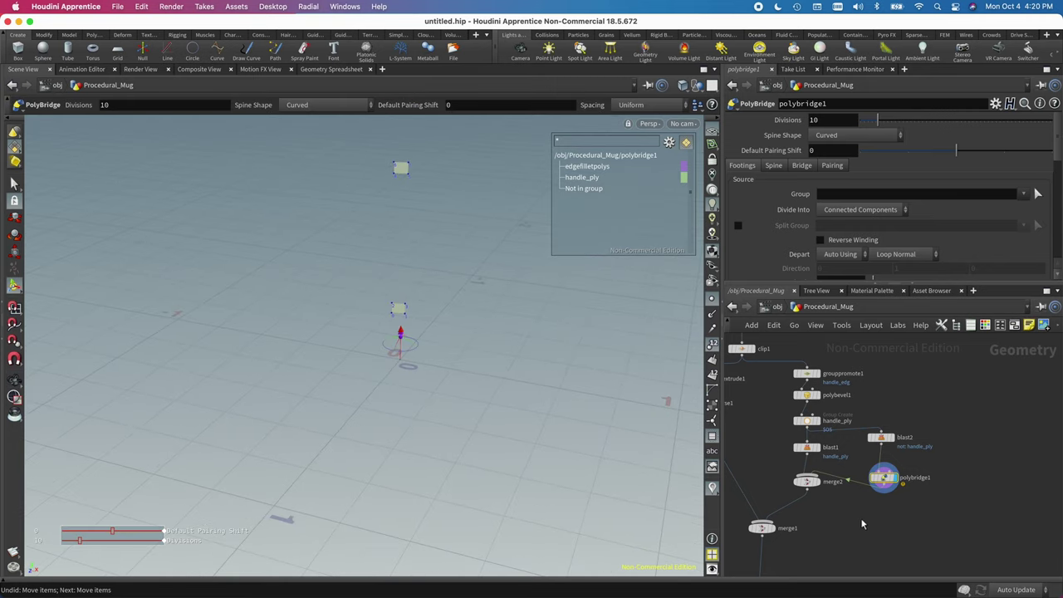
Move handle_ply and the nodes above it upward to make room before the two Blast nodes
{"action": "middle_click_drag", "start_coordinate": [939, 539], "coordinate": [1027, 520]}
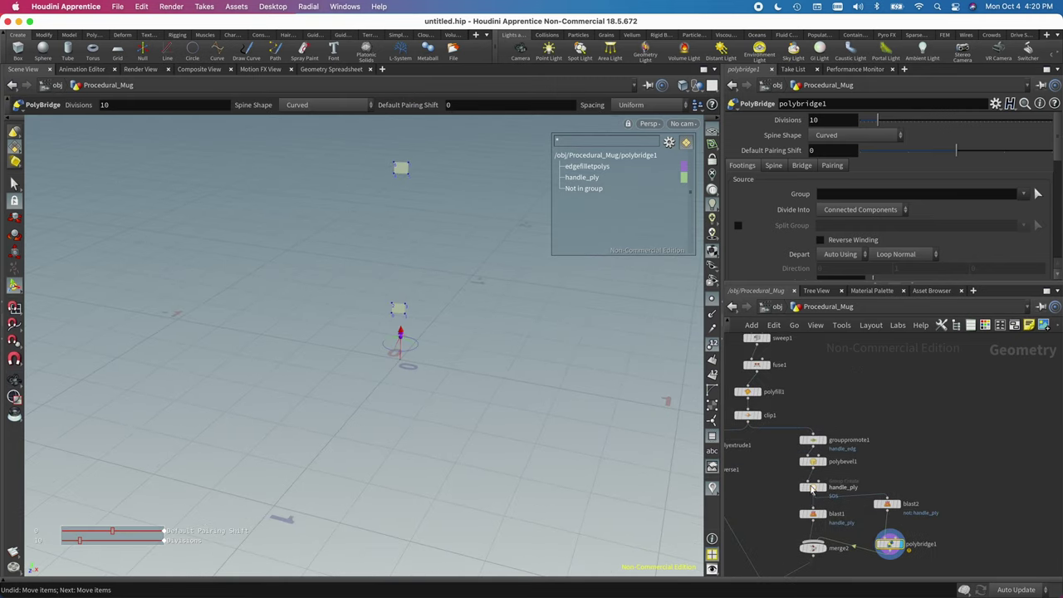
{"action": "left_click_drag", "start_coordinate": [809, 488], "coordinate": [814, 458]}
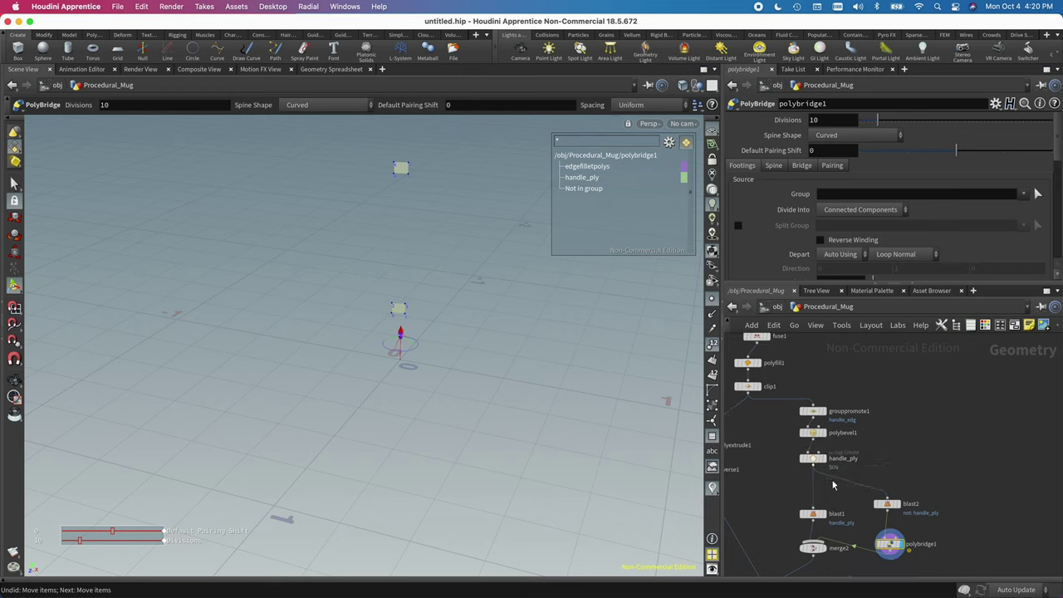
Shift blast2 up, insert a Group node between blast2 and polybridge1, and rename it handle_base
{"action": "left_click_drag", "start_coordinate": [888, 505], "coordinate": [890, 481]}
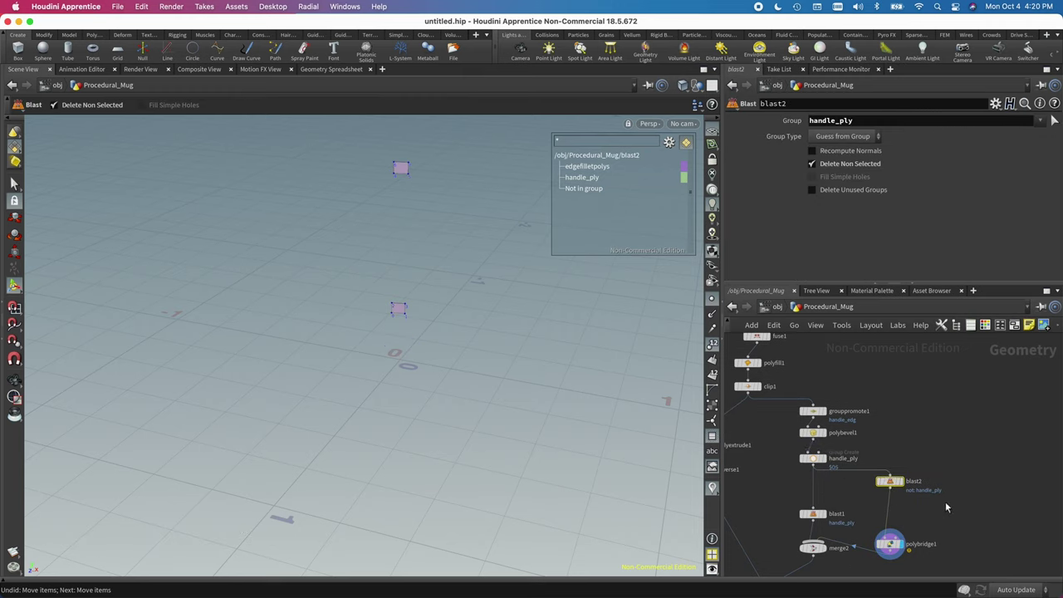
{"action": "key", "text": "Tab"}
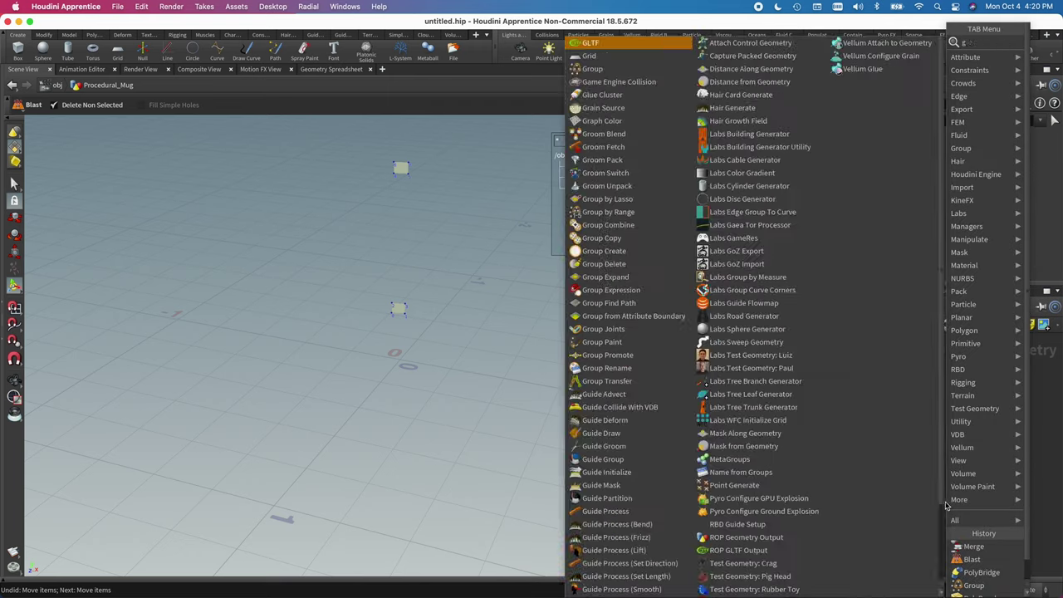
{"action": "left_click", "coordinate": [947, 505]}
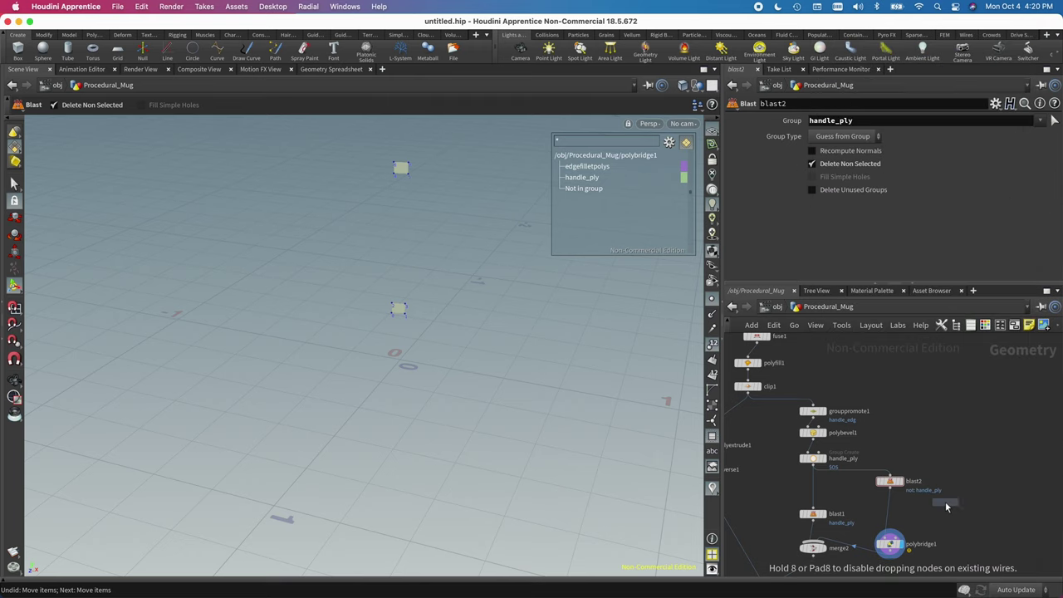
{"action": "left_click", "coordinate": [889, 509]}
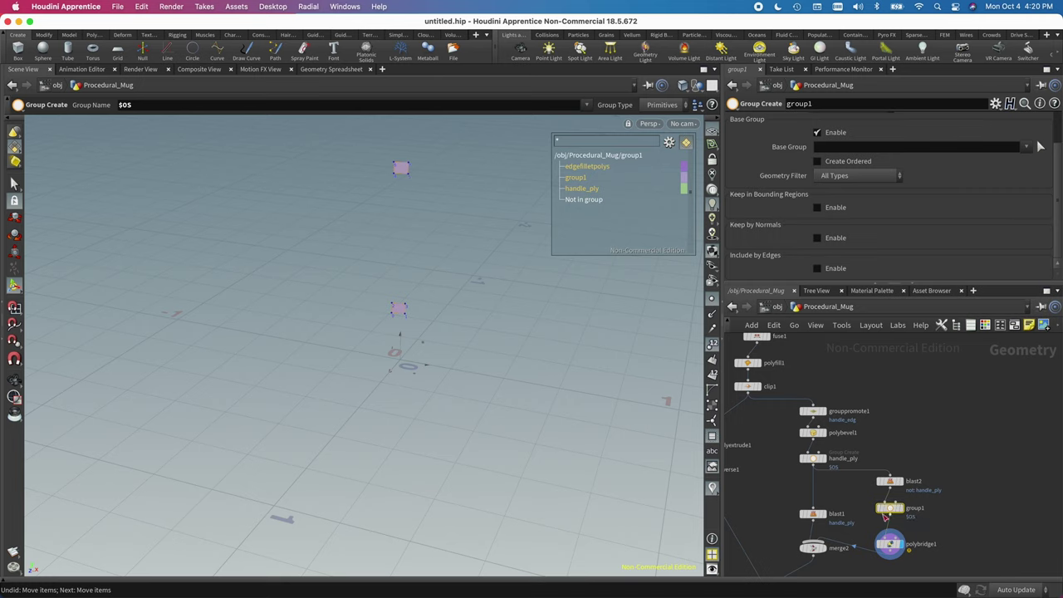
{"action": "double_click", "coordinate": [824, 104]}
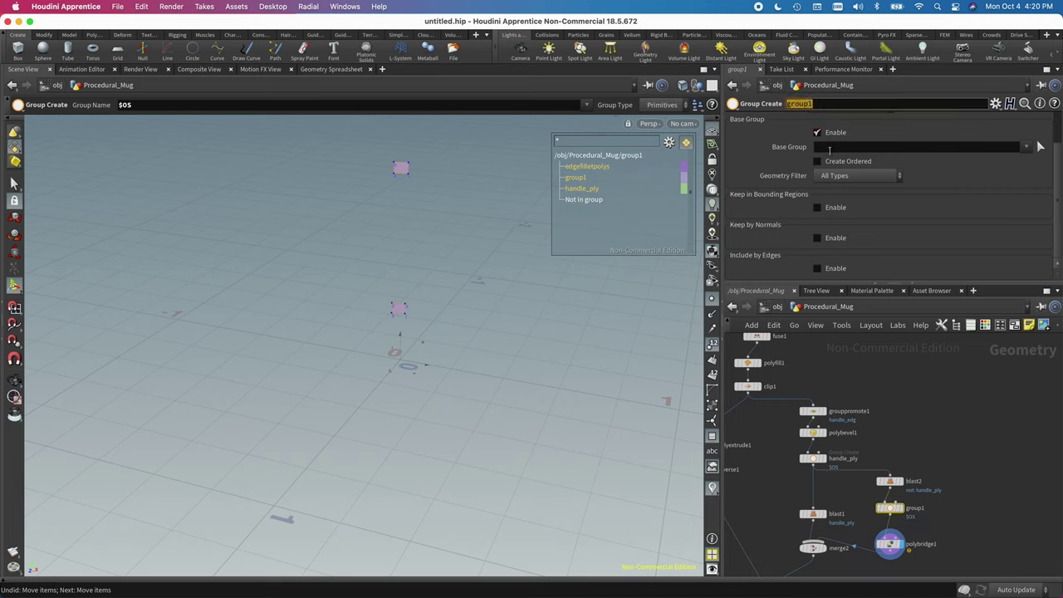
{"action": "type", "text": "ba"}
{"action": "type", "text": "ndle_base"}
{"action": "key", "text": "Return"}
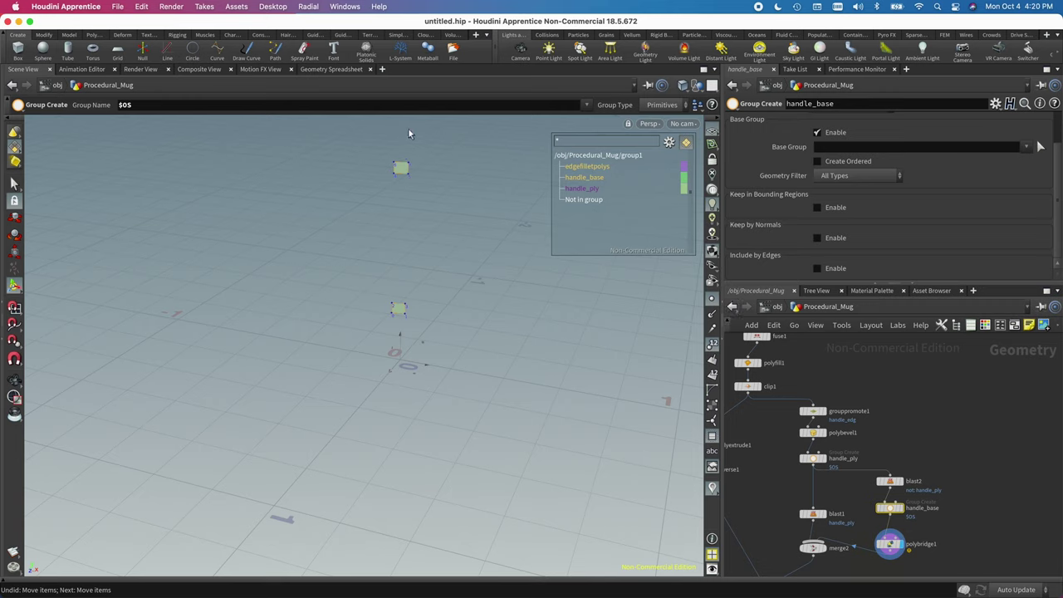
Set the number of columns on the sweep1 node to 12
{"action": "scroll", "coordinate": [892, 433], "scroll_direction": "up", "scroll_amount": 3}
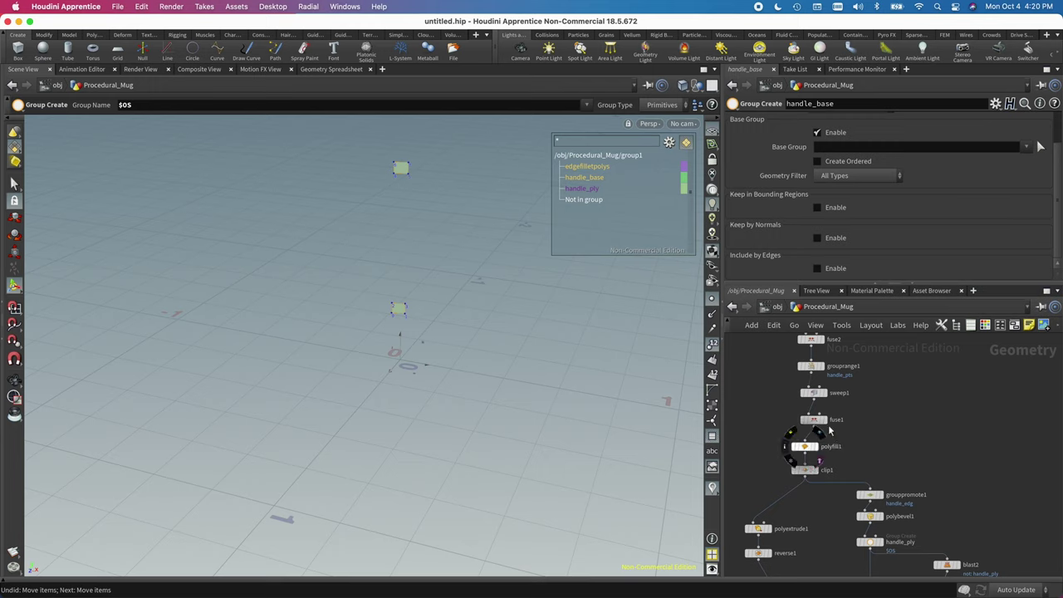
{"action": "left_click", "coordinate": [814, 394]}
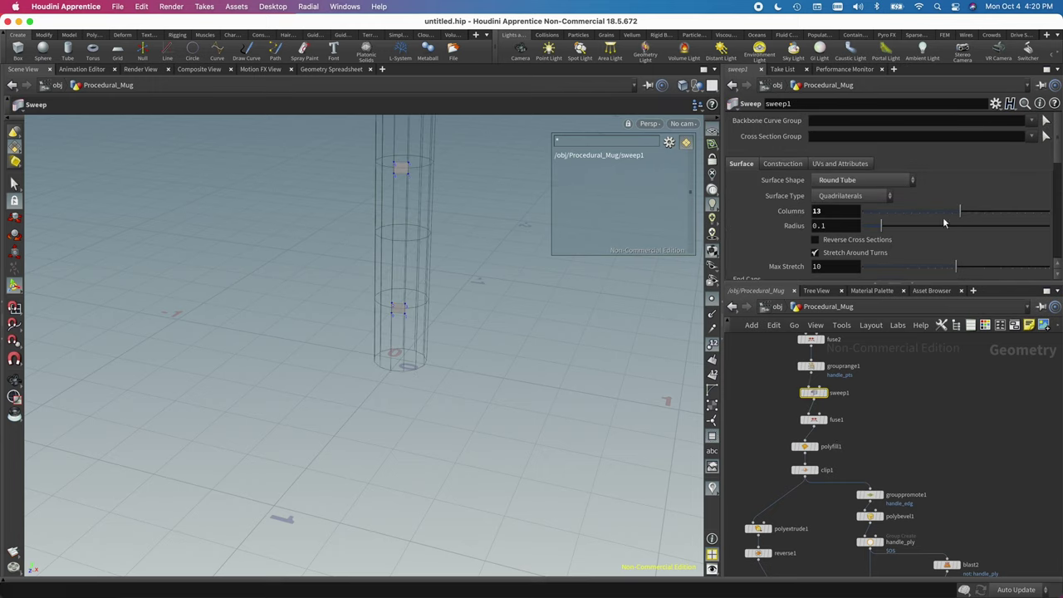
{"action": "mouse_move", "coordinate": [961, 212]}
{"action": "left_mouse_down"}
{"action": "mouse_move", "coordinate": [929, 215]}
{"action": "mouse_move", "coordinate": [1027, 219]}
{"action": "mouse_move", "coordinate": [929, 213]}
{"action": "mouse_move", "coordinate": [952, 211]}
{"action": "left_mouse_up"}
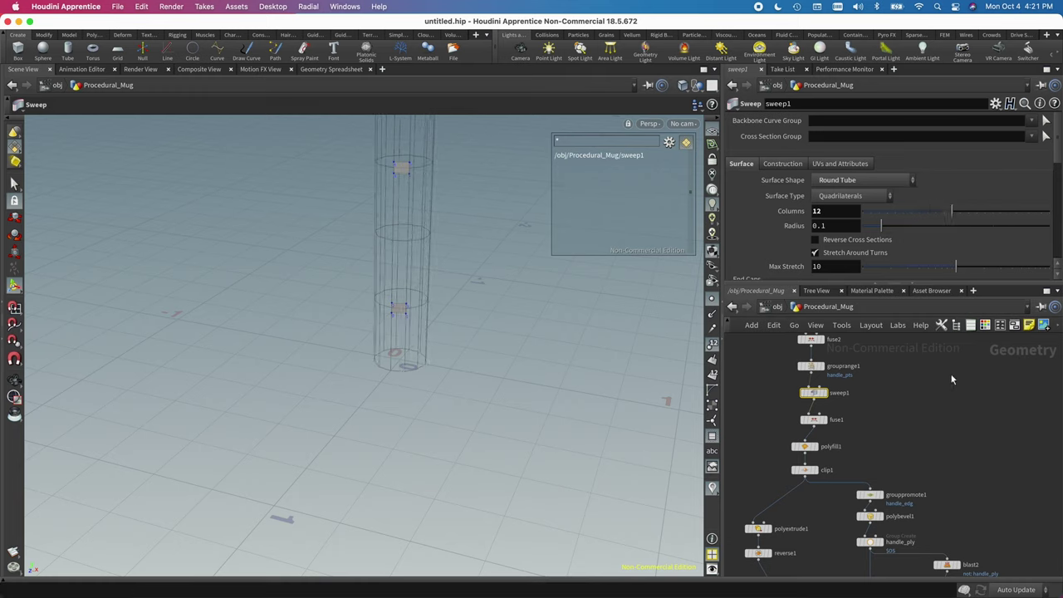
Set handle_ply's Keep by Normals spread angle to 21.9 and inspect the handle faces with polybridge1 selected
{"action": "scroll", "coordinate": [855, 415], "scroll_direction": "down", "scroll_amount": 3}
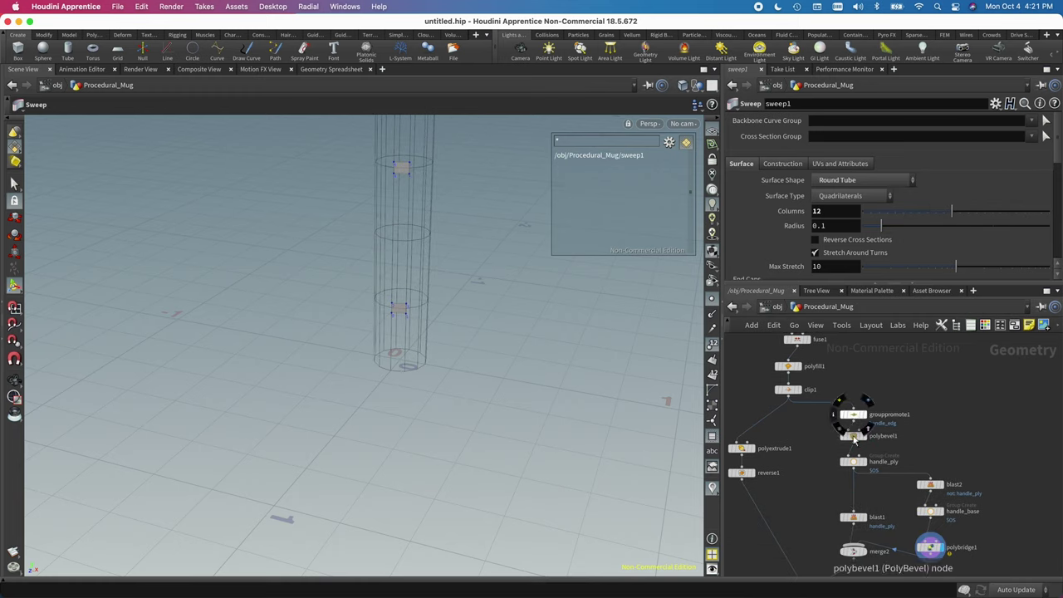
{"action": "left_click", "coordinate": [859, 462]}
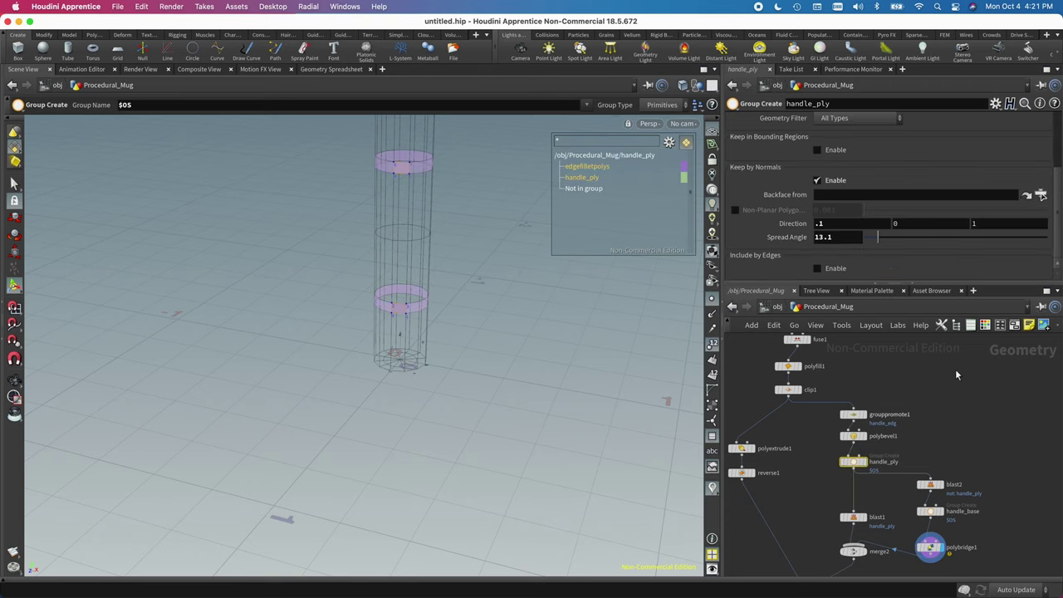
{"action": "left_click_drag", "start_coordinate": [879, 237], "coordinate": [886, 237]}
{"action": "key", "text": "Escape"}
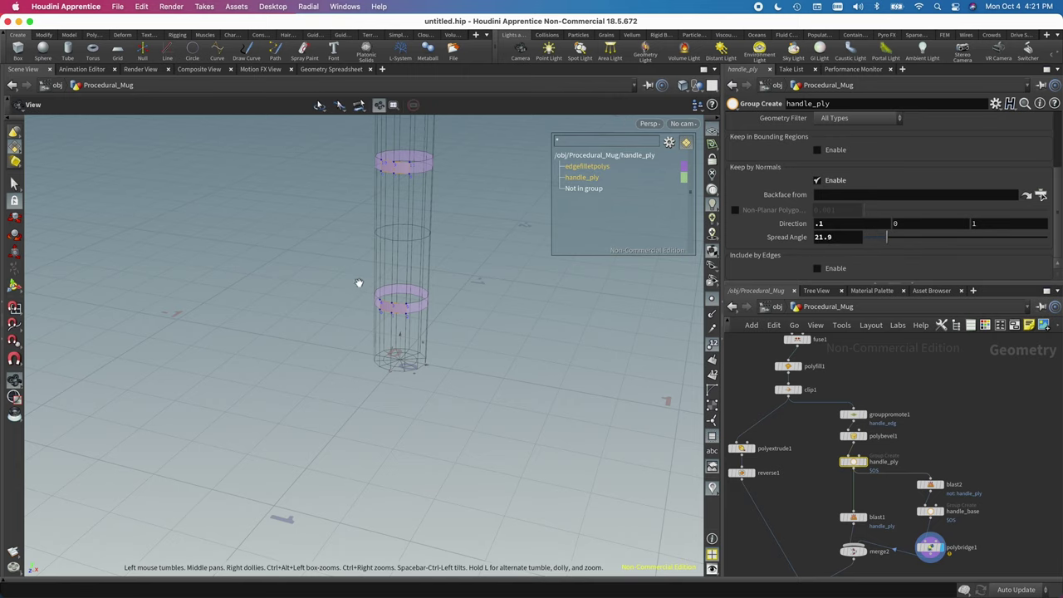
{"action": "left_click_drag", "start_coordinate": [359, 282], "coordinate": [373, 241]}
{"action": "scroll", "coordinate": [872, 466], "scroll_direction": "down", "scroll_amount": 3}
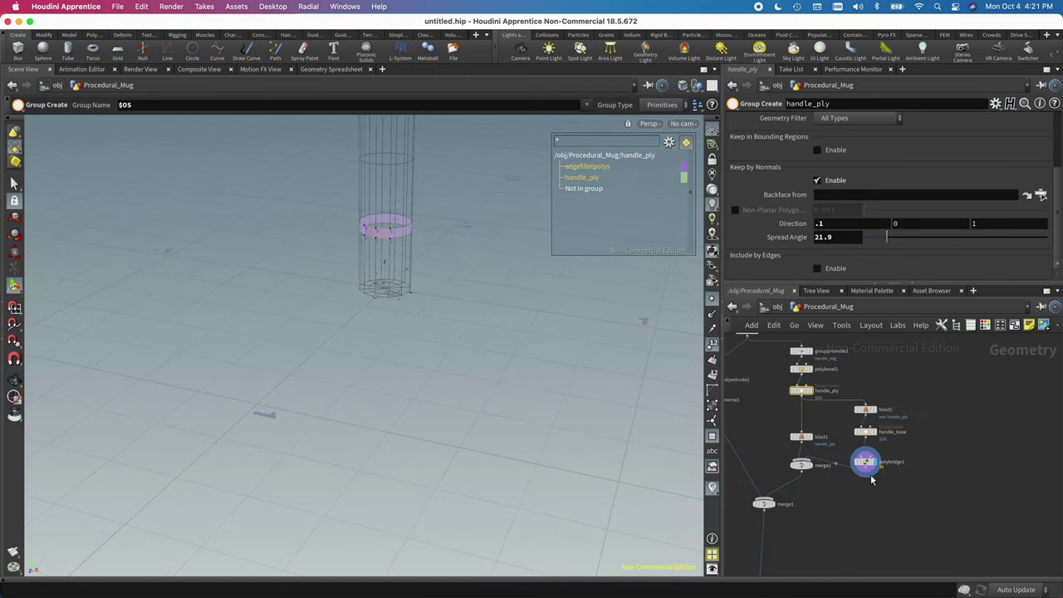
{"action": "left_click", "coordinate": [866, 463]}
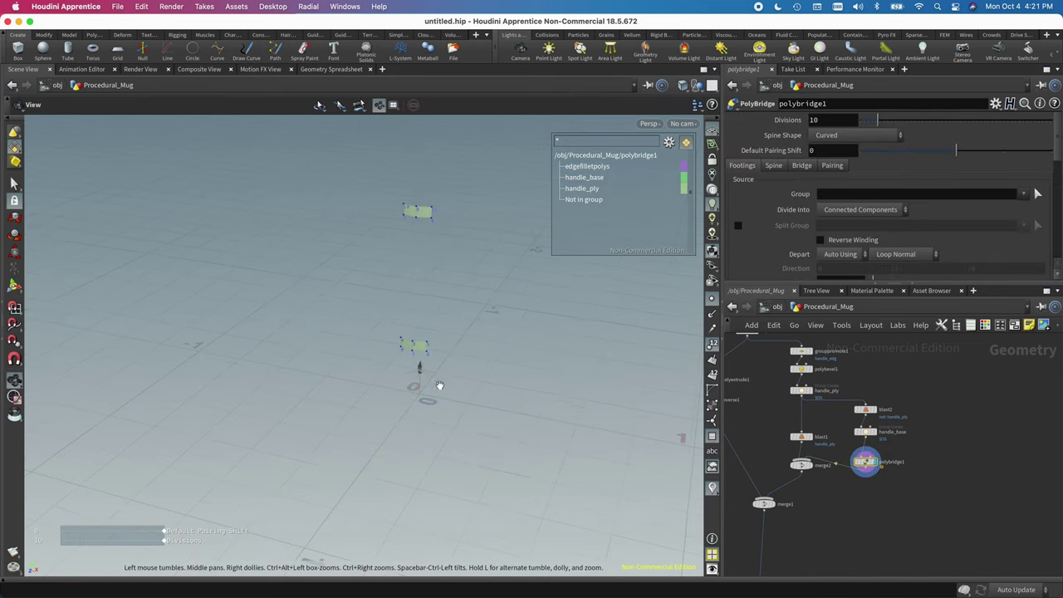
{"action": "left_click_drag", "start_coordinate": [439, 385], "coordinate": [416, 287]}
{"action": "key", "text": "Return"}
{"action": "key", "text": "h"}
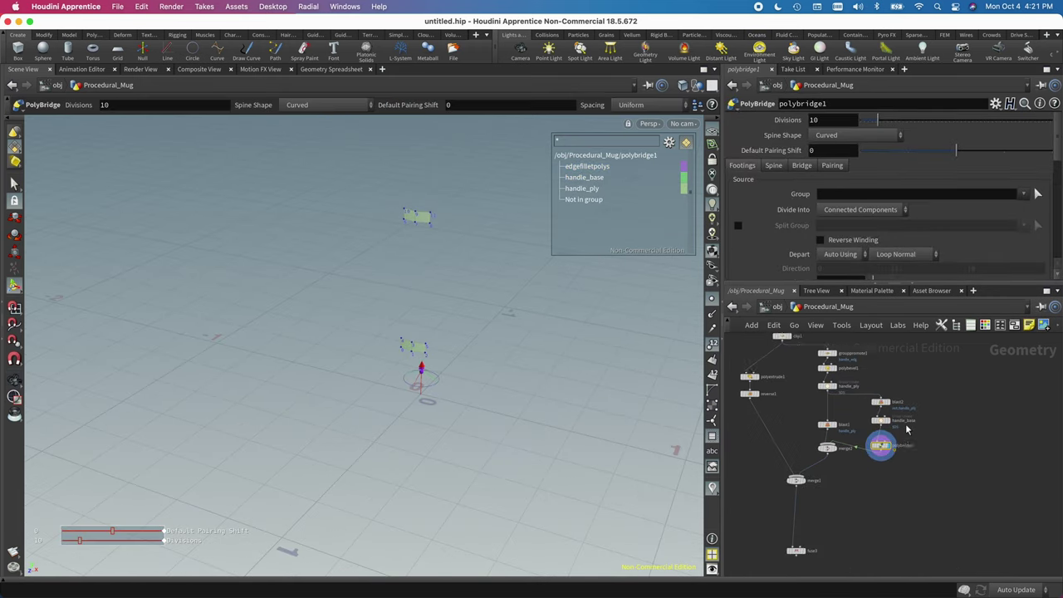
On handle_base, disable the Base Group and enable Keep in Bounding Regions with a bounding box
{"action": "scroll", "coordinate": [907, 430], "scroll_direction": "up", "scroll_amount": 6}
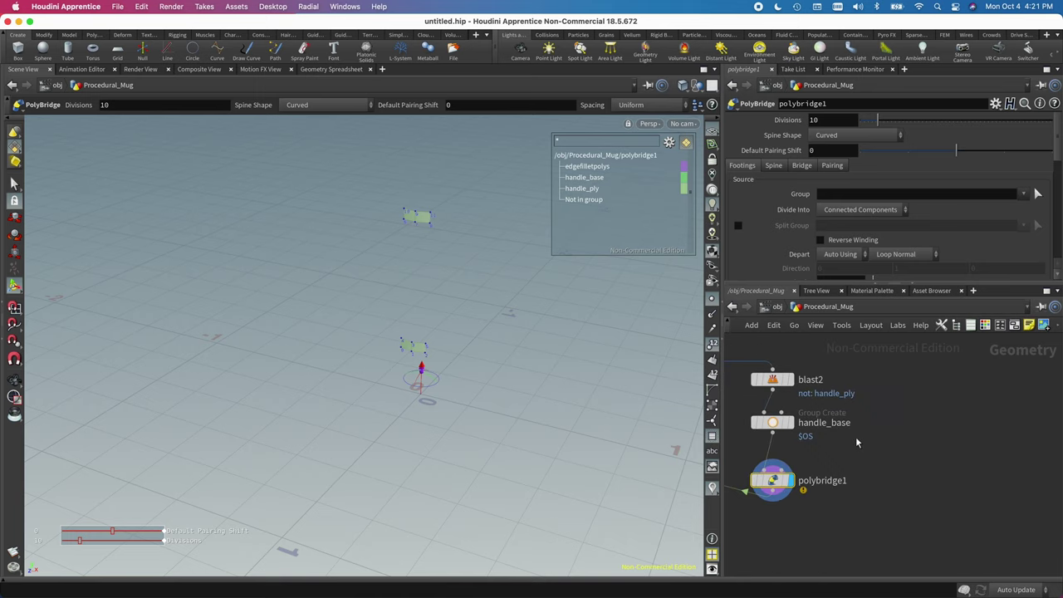
{"action": "middle_click_drag", "start_coordinate": [897, 461], "coordinate": [984, 487]}
{"action": "left_click", "coordinate": [864, 448]}
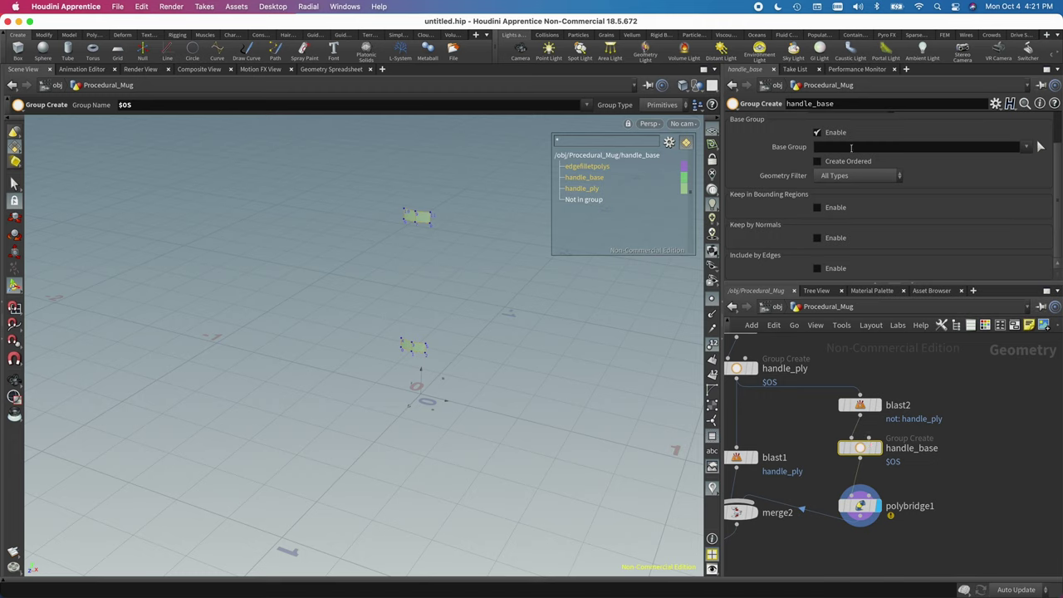
{"action": "left_click", "coordinate": [819, 133]}
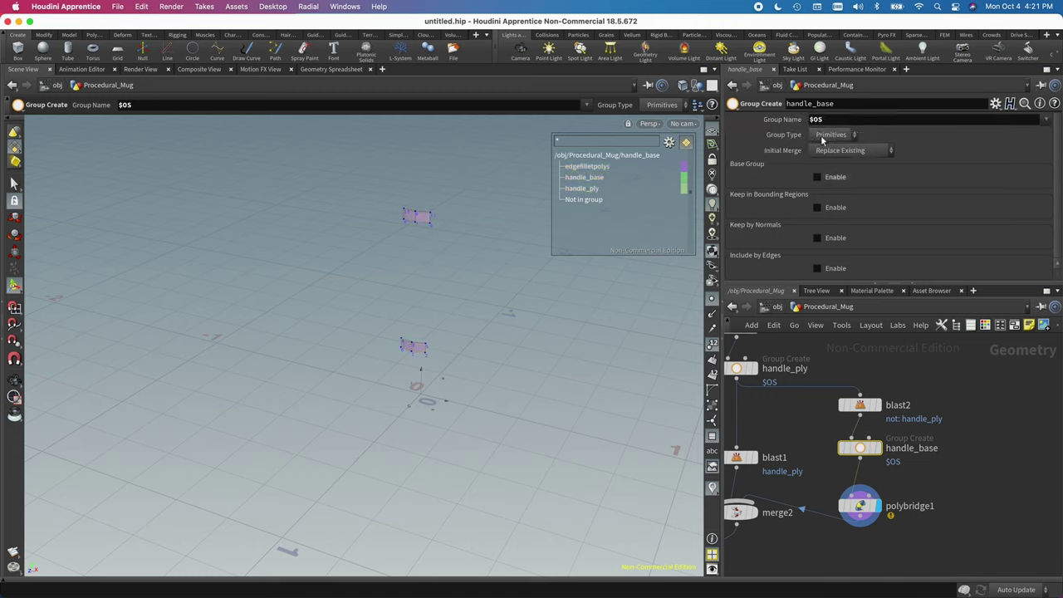
{"action": "left_click", "coordinate": [818, 208]}
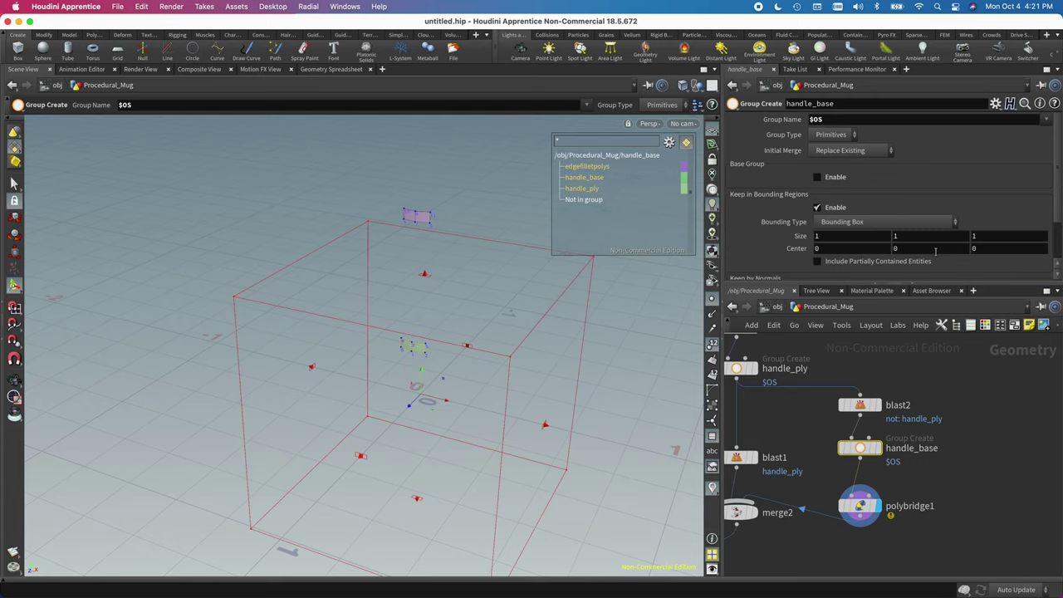
{"action": "key", "text": "Escape"}
{"action": "mouse_move", "coordinate": [370, 275]}
{"action": "left_mouse_down"}
{"action": "mouse_move", "coordinate": [451, 252]}
{"action": "mouse_move", "coordinate": [374, 253]}
{"action": "mouse_move", "coordinate": [372, 278]}
{"action": "left_mouse_up"}
{"action": "key", "text": "Return"}
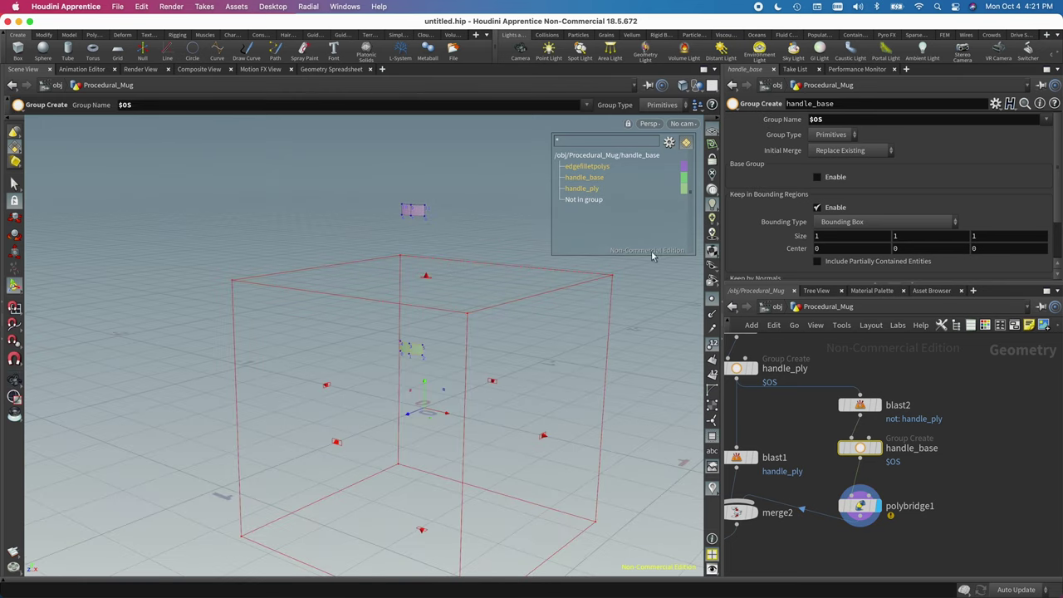
Set the Y size of handle_base's bounding box to the expression bbox(0, D_YSIZE)
{"action": "key", "text": "Escape"}
{"action": "key", "text": "Return"}
{"action": "key", "text": "Escape"}
{"action": "left_click_drag", "start_coordinate": [377, 304], "coordinate": [323, 283]}
{"action": "key", "text": "Return"}
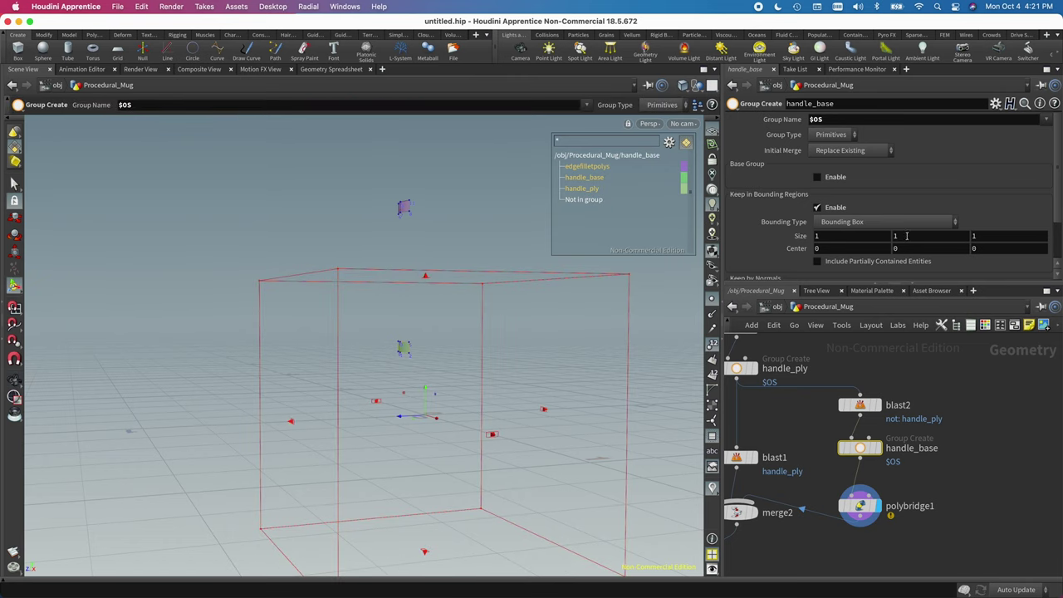
{"action": "key", "text": "Escape"}
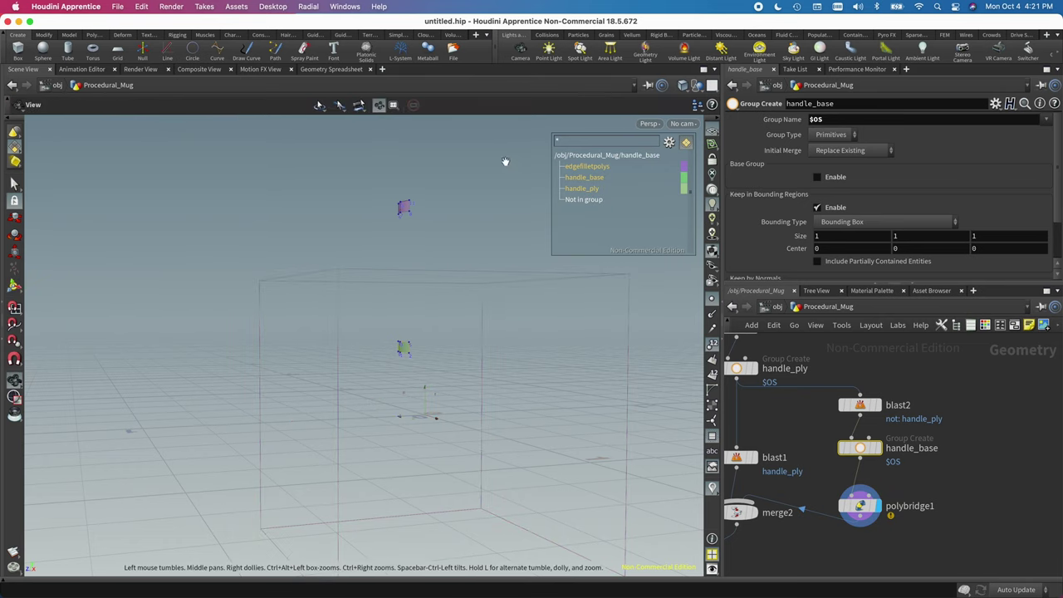
{"action": "key", "text": "Return"}
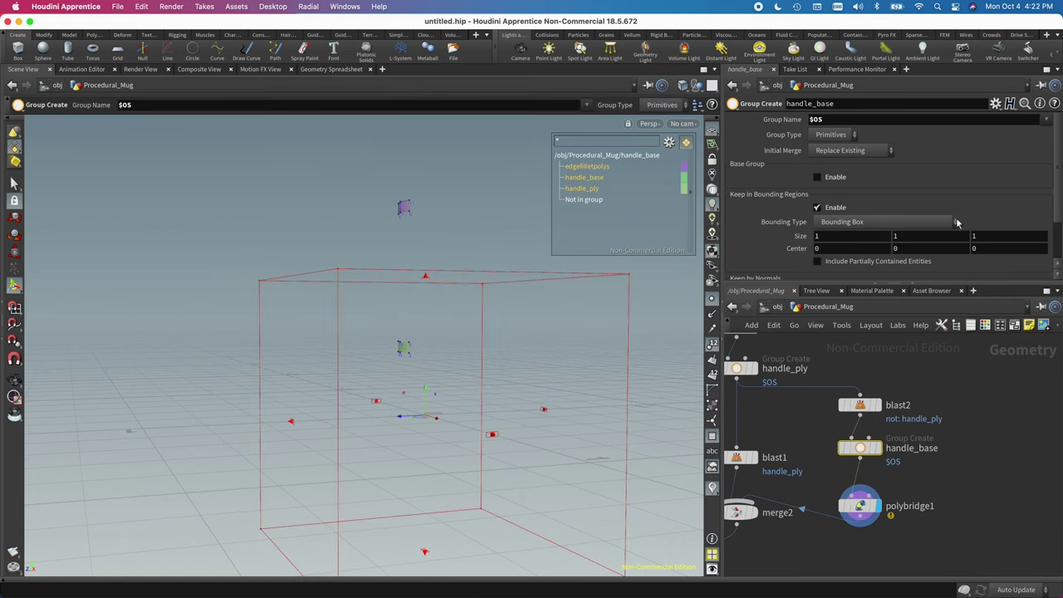
{"action": "left_click", "coordinate": [908, 235]}
{"action": "type", "text": "bbox ("}
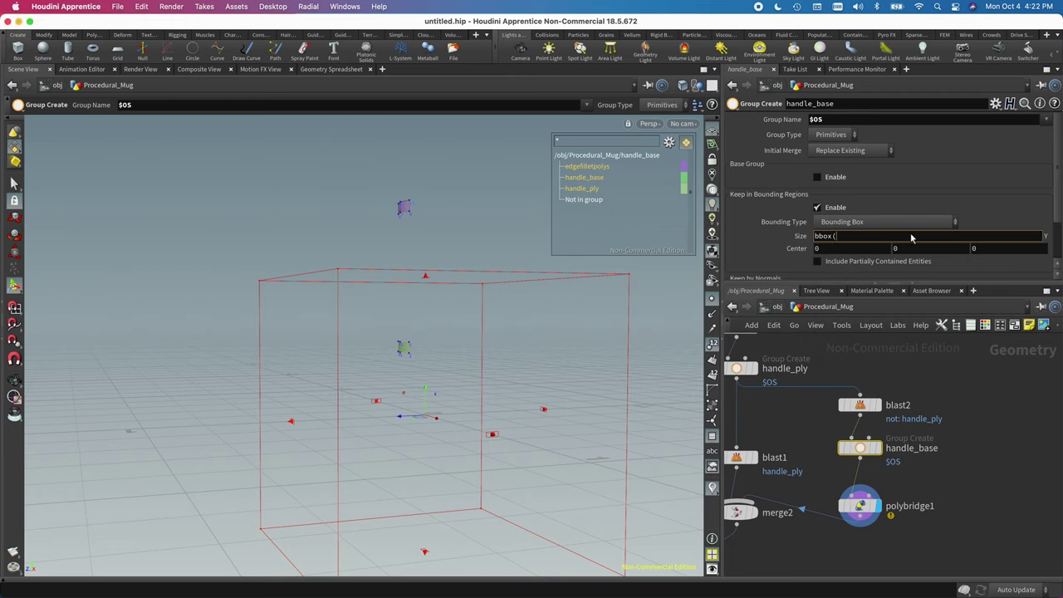
{"action": "type", "text": "0"}
{"action": "key", "text": "BackSpace"}
{"action": "key", "text": "BackSpace"}
{"action": "type", "text": "D"}
{"action": "key", "text": "Return"}
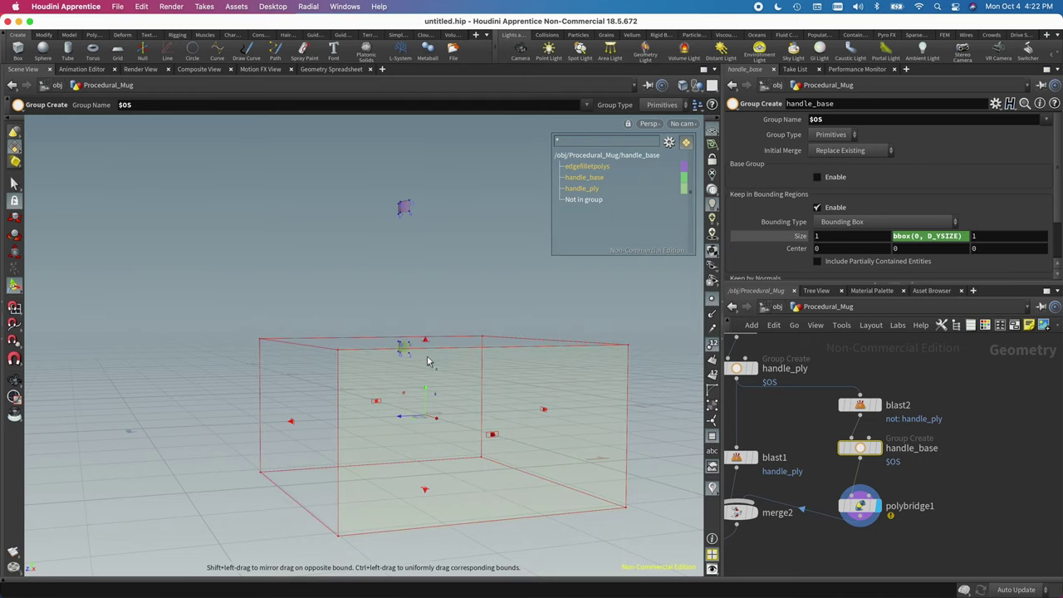
Inspect the bounding box around the handle faces and halve its Y size with bbox(0, D_YSIZE)/2
{"action": "key", "text": "Escape"}
{"action": "mouse_move", "coordinate": [427, 356]}
{"action": "left_mouse_down"}
{"action": "mouse_move", "coordinate": [485, 351]}
{"action": "mouse_move", "coordinate": [410, 356]}
{"action": "left_mouse_up"}
{"action": "key", "text": "Return"}
{"action": "key", "text": "Escape"}
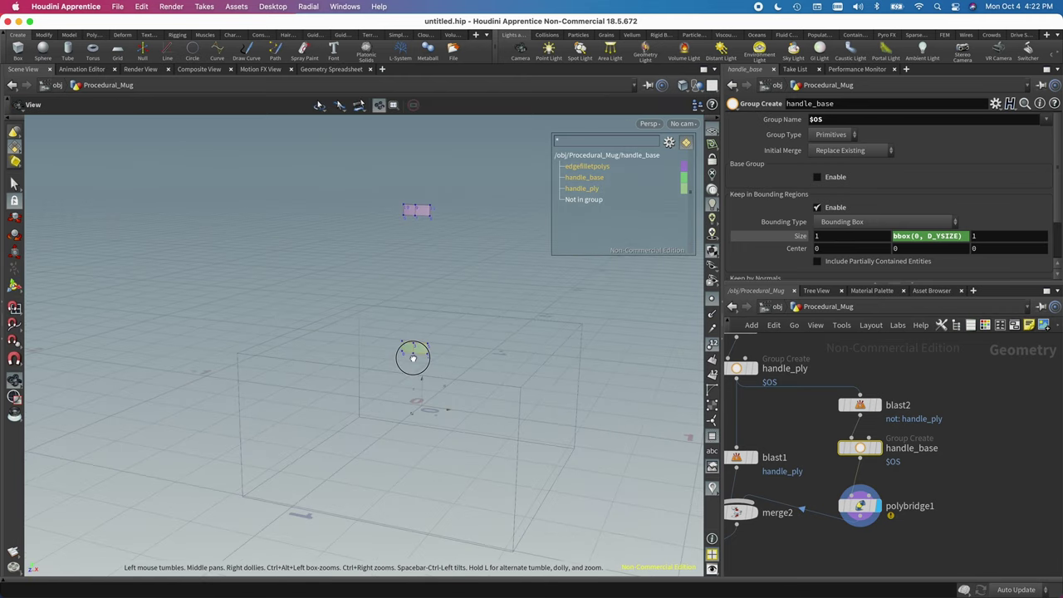
{"action": "key", "text": "Return"}
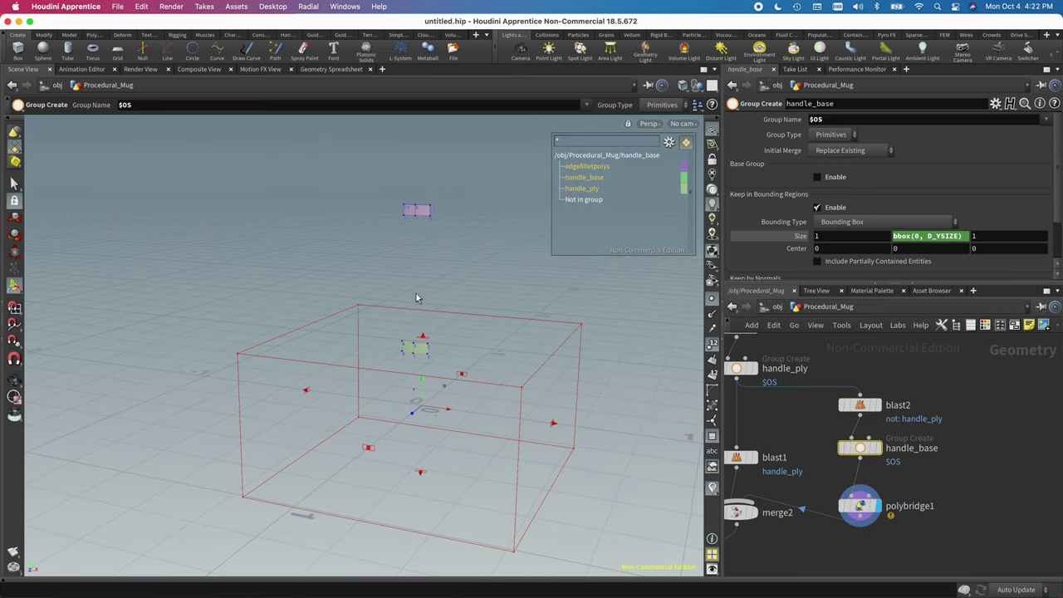
{"action": "key", "text": "Escape"}
{"action": "key", "text": "Return"}
{"action": "key", "text": "Escape"}
{"action": "left_click_drag", "start_coordinate": [423, 241], "coordinate": [429, 290]}
{"action": "key", "text": "Return"}
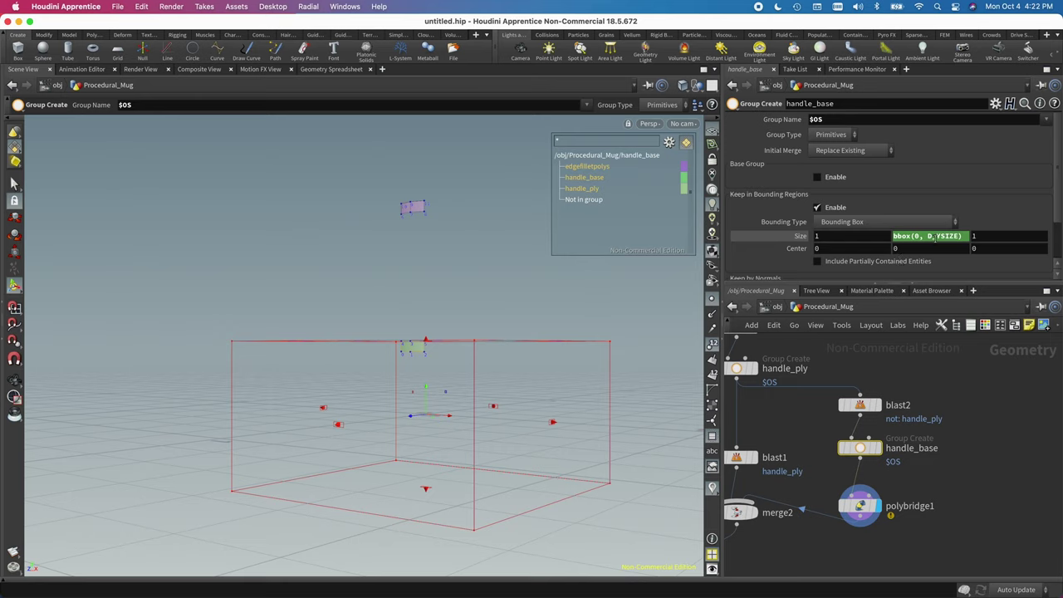
{"action": "left_click", "coordinate": [935, 238]}
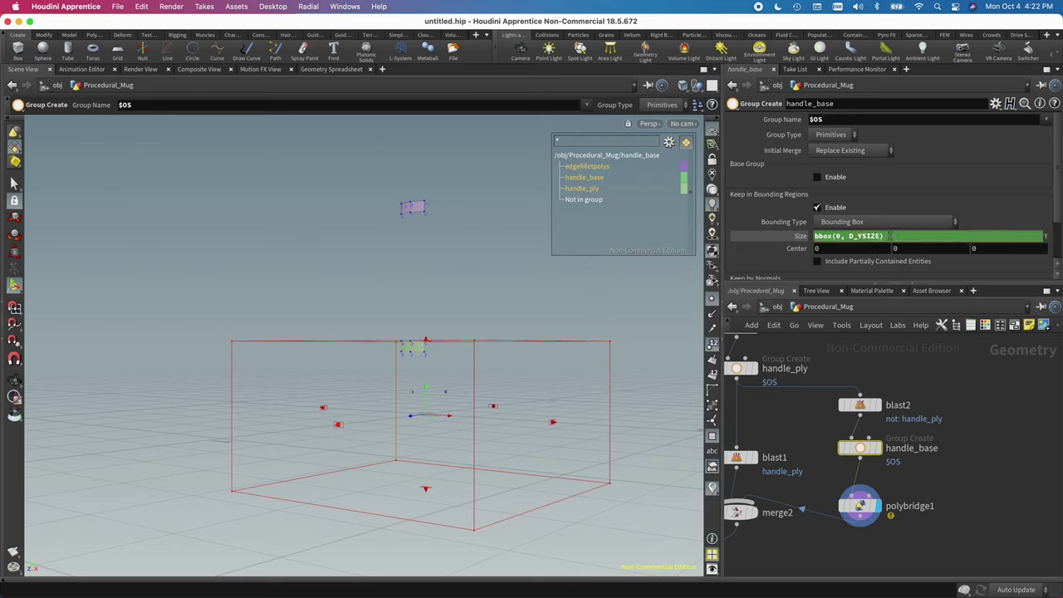
{"action": "type", "text": "/2"}
{"action": "key", "text": "Return"}
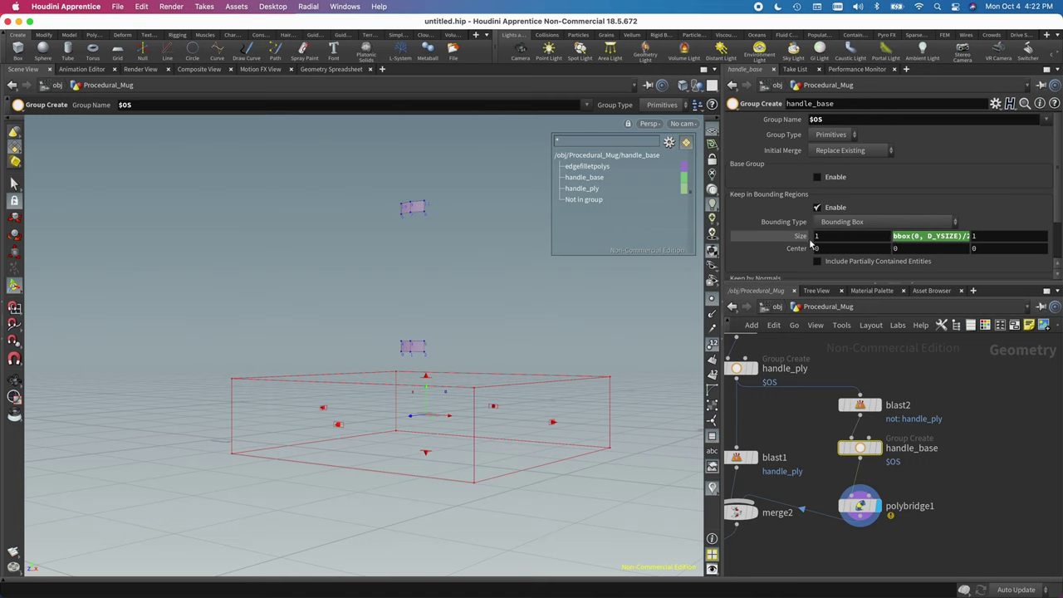
Set the Y center of handle_base's bounding box to the expression bbox(0, D_YMIN)
{"action": "mouse_move", "coordinate": [889, 404]}
{"action": "left_click", "coordinate": [913, 249]}
{"action": "type", "text": "b"}
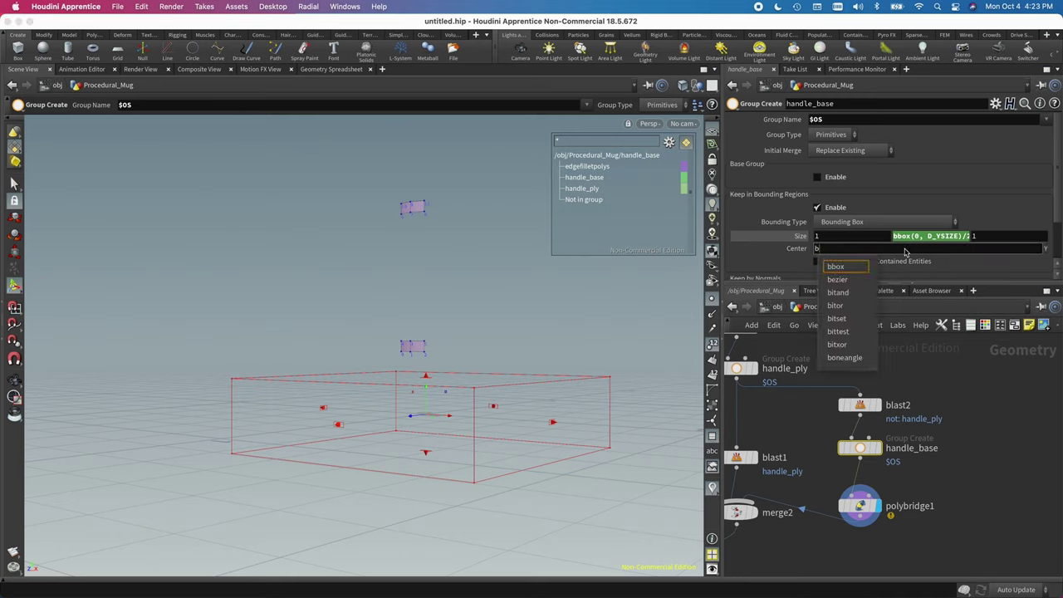
{"action": "type", "text": "b"}
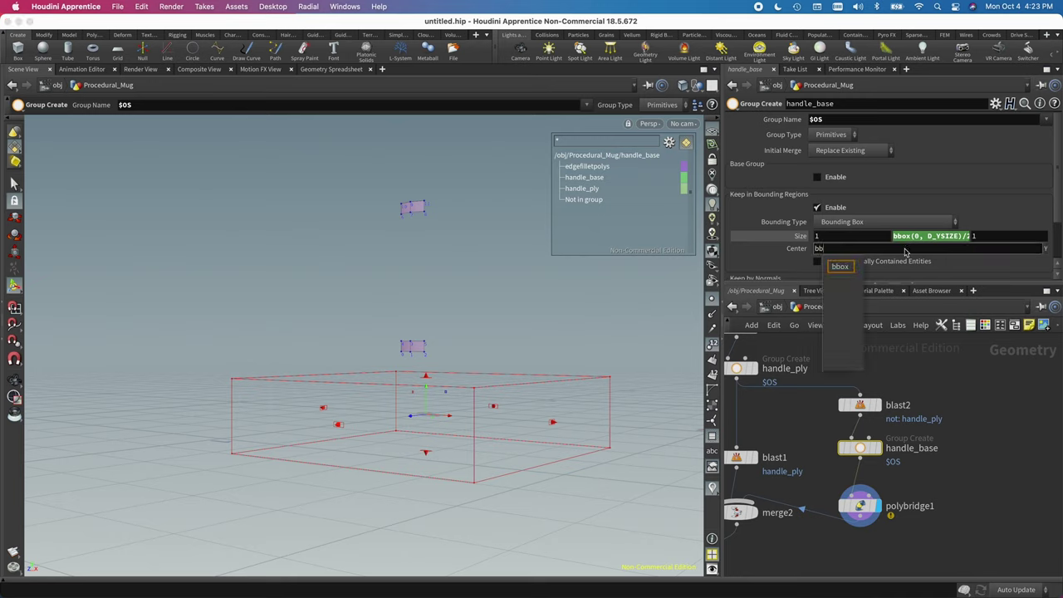
{"action": "type", "text": "ox(0"}
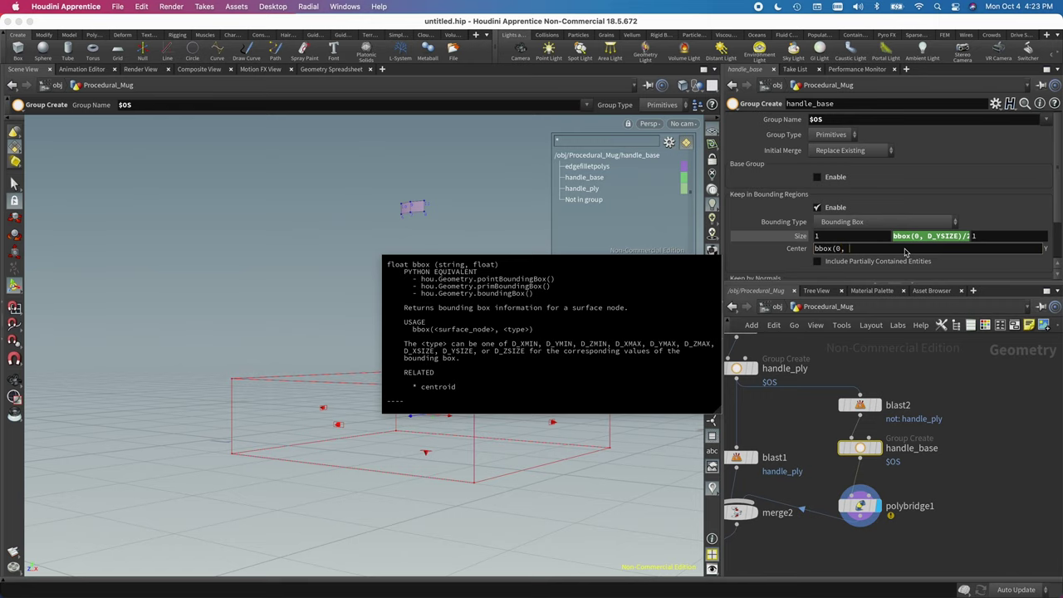
{"action": "type", "text": ", D_YMIN"}
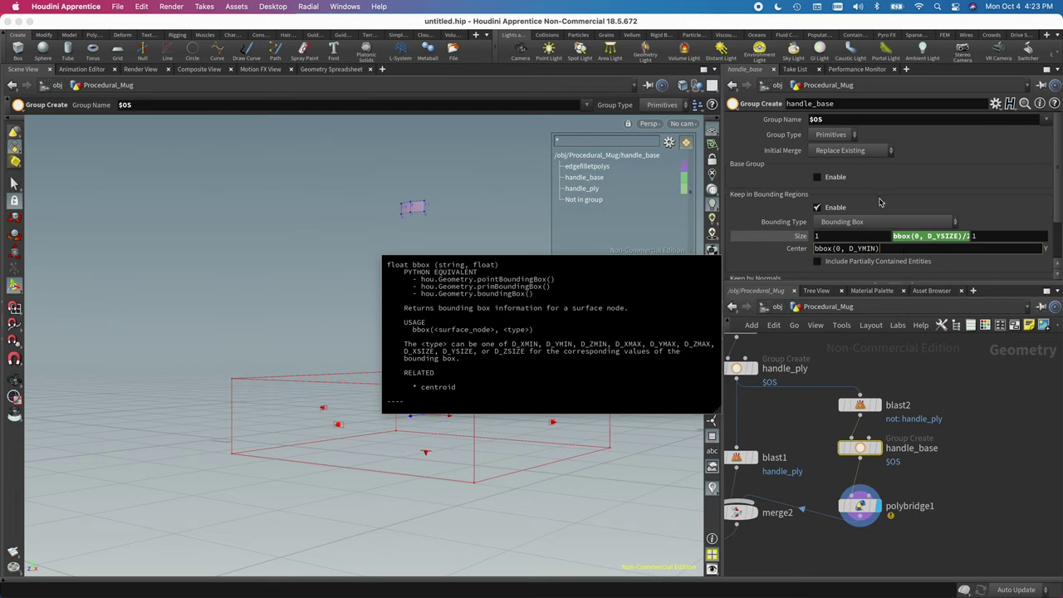
{"action": "key", "text": "Return"}
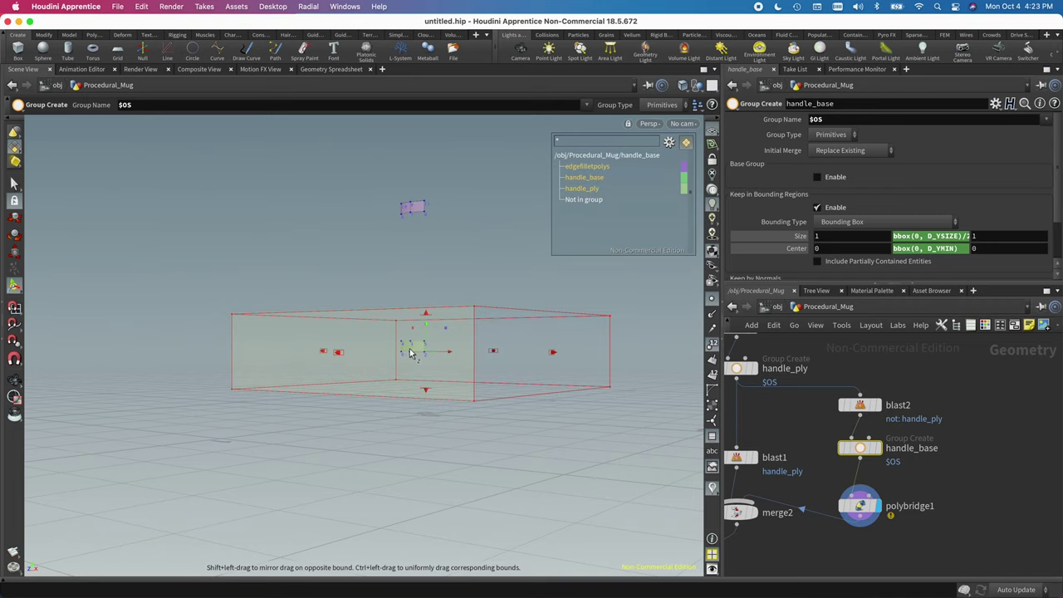
Examine from several angles how handle_base's bounding box encloses the lower handle faces relative to the upper ones
{"action": "key", "text": "Escape"}
{"action": "left_click_drag", "start_coordinate": [423, 349], "coordinate": [351, 304]}
{"action": "key", "text": "Return"}
{"action": "key", "text": "Escape"}
{"action": "key", "text": "Return"}
{"action": "key", "text": "Escape"}
{"action": "key", "text": "Return"}
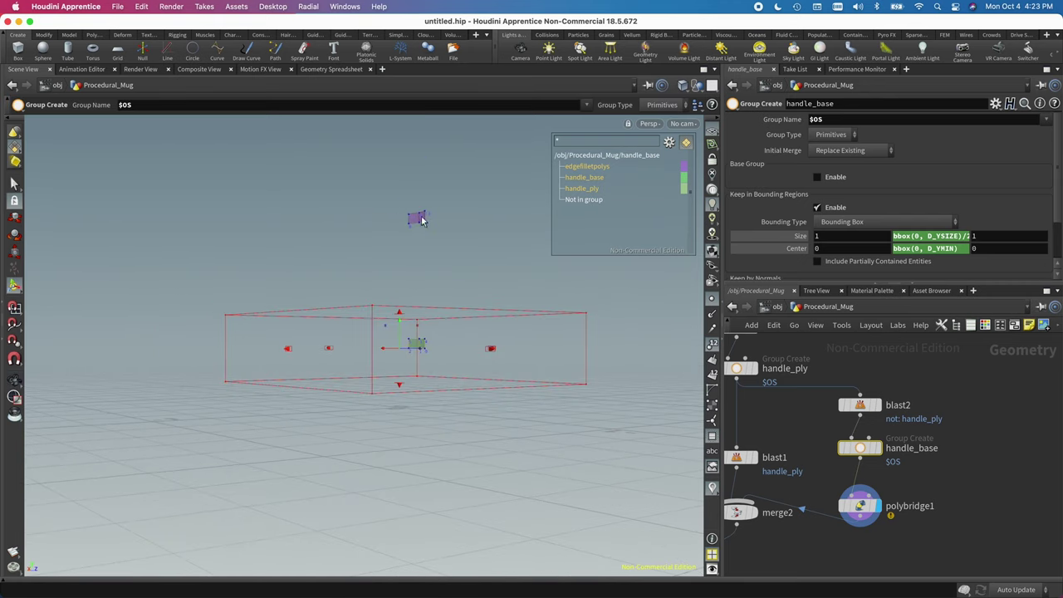
{"action": "key", "text": "Escape"}
{"action": "left_click_drag", "start_coordinate": [416, 225], "coordinate": [373, 356]}
{"action": "key", "text": "Return"}
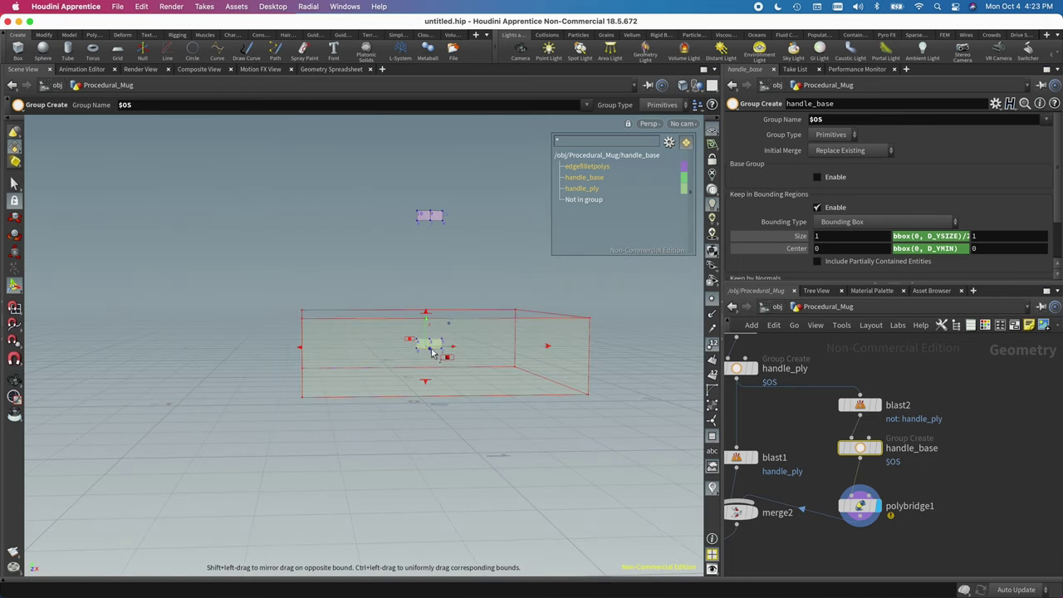
{"action": "left_click", "coordinate": [946, 247]}
{"action": "type", "text": "3"}
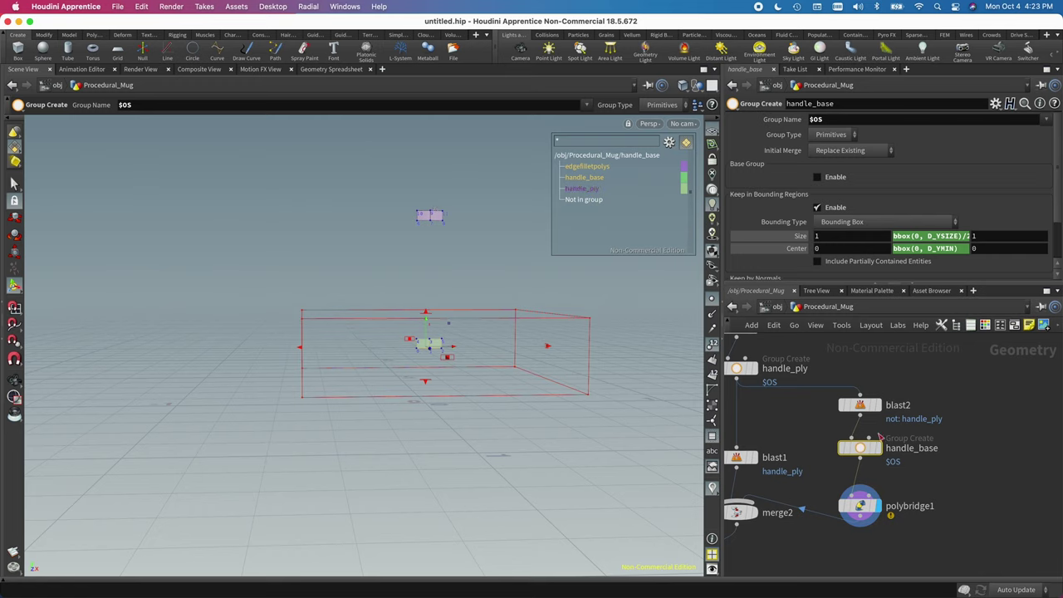
Copy the Y size expression bbox(0, D_YSIZE)/2 into the X size of handle_base's bounding box
{"action": "left_click", "coordinate": [821, 236]}
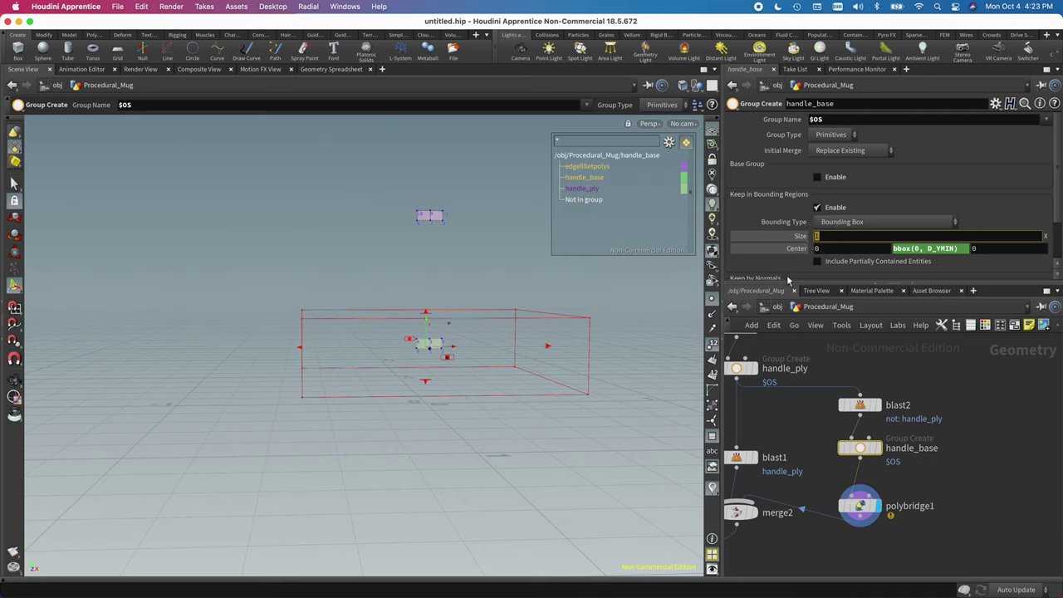
{"action": "type", "text": "bbox("}
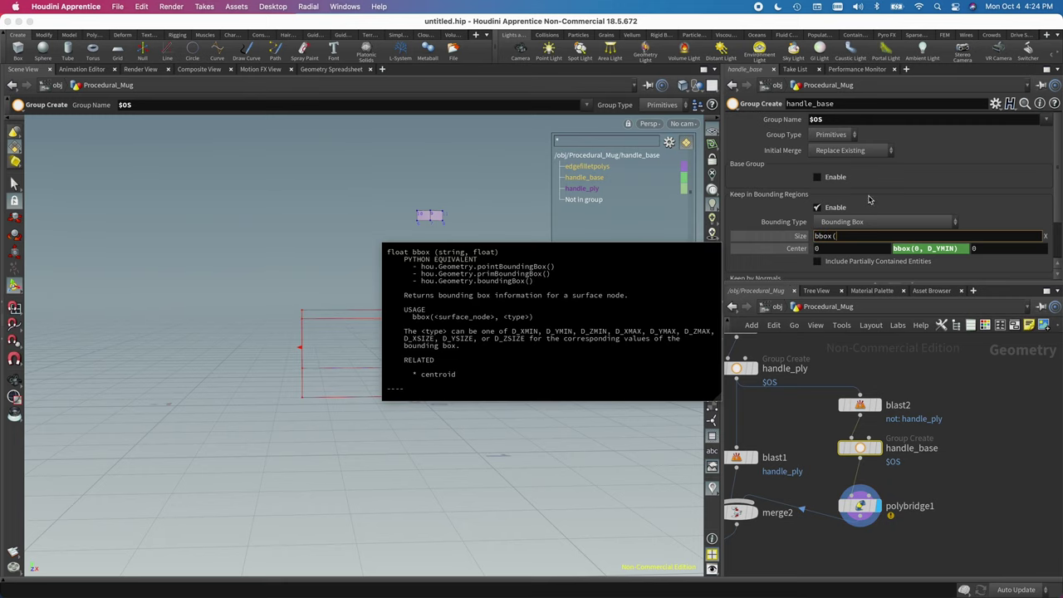
{"action": "key", "text": "Return"}
{"action": "left_click", "coordinate": [945, 236]}
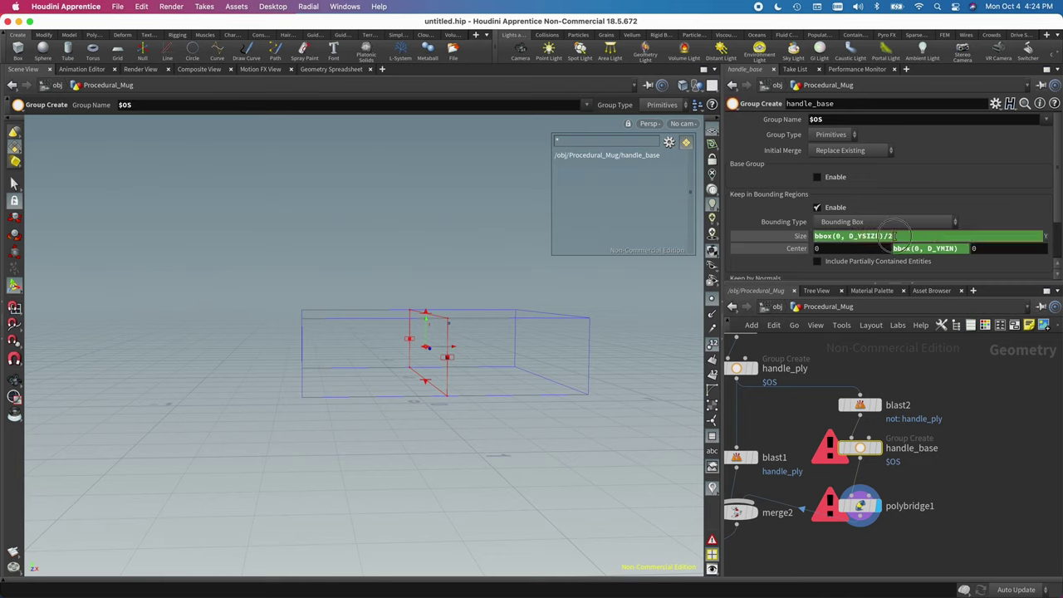
{"action": "triple_click", "coordinate": [896, 236]}
{"action": "key", "text": "cmd+c"}
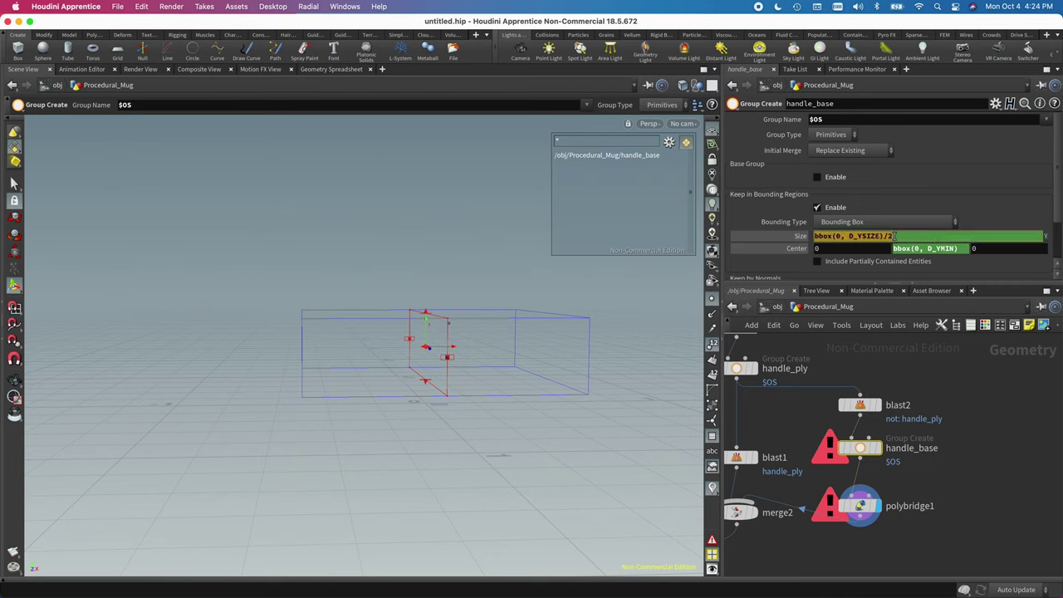
{"action": "left_click", "coordinate": [785, 218]}
{"action": "left_click", "coordinate": [834, 235]}
{"action": "key", "text": "cmd+v"}
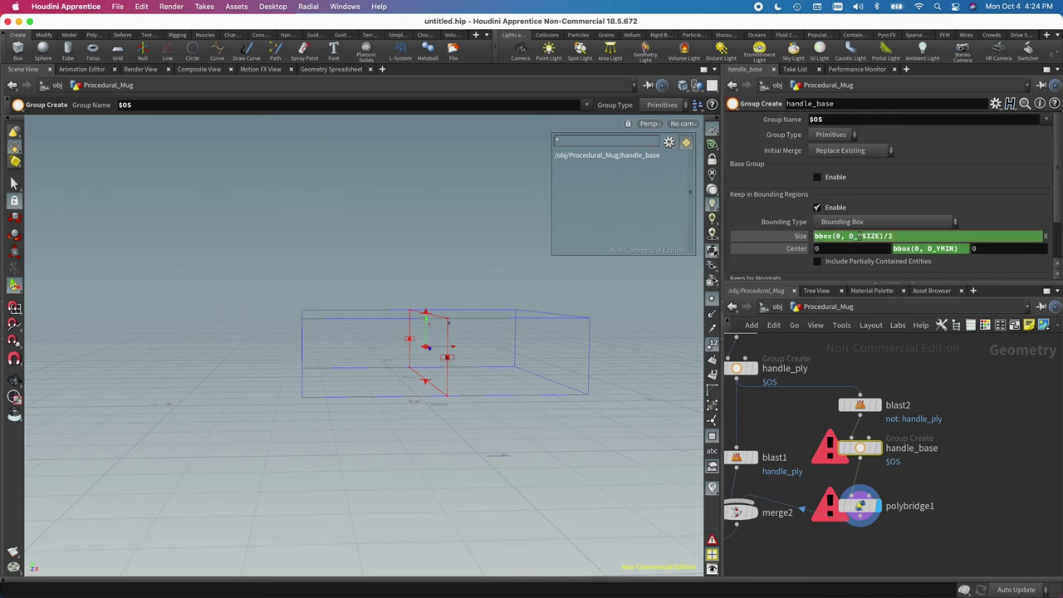
Change the X size expression of handle_base's bounding box to bbox(0, D_XSIZE)*2
{"action": "key", "text": "Left"}
{"action": "key", "text": "Left"}
{"action": "key", "text": "Left"}
{"action": "key", "text": "Left"}
{"action": "key", "text": "Left"}
{"action": "key", "text": "Left"}
{"action": "key", "text": "Left"}
{"action": "key", "text": "BackSpace"}
{"action": "type", "text": "X"}
{"action": "mouse_move", "coordinate": [967, 238]}
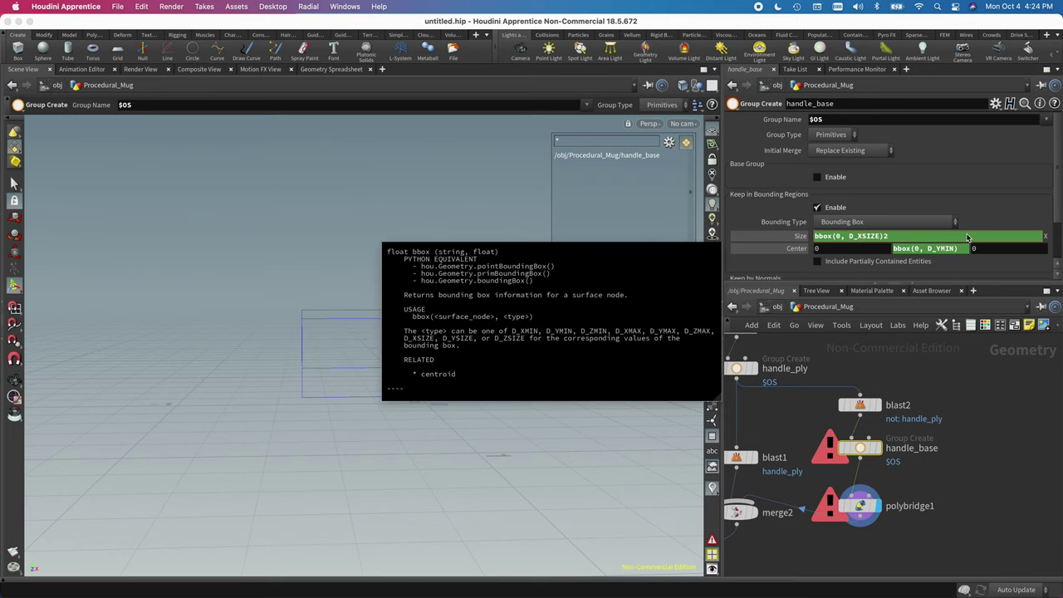
{"action": "left_click", "coordinate": [905, 236]}
{"action": "key", "text": "Return"}
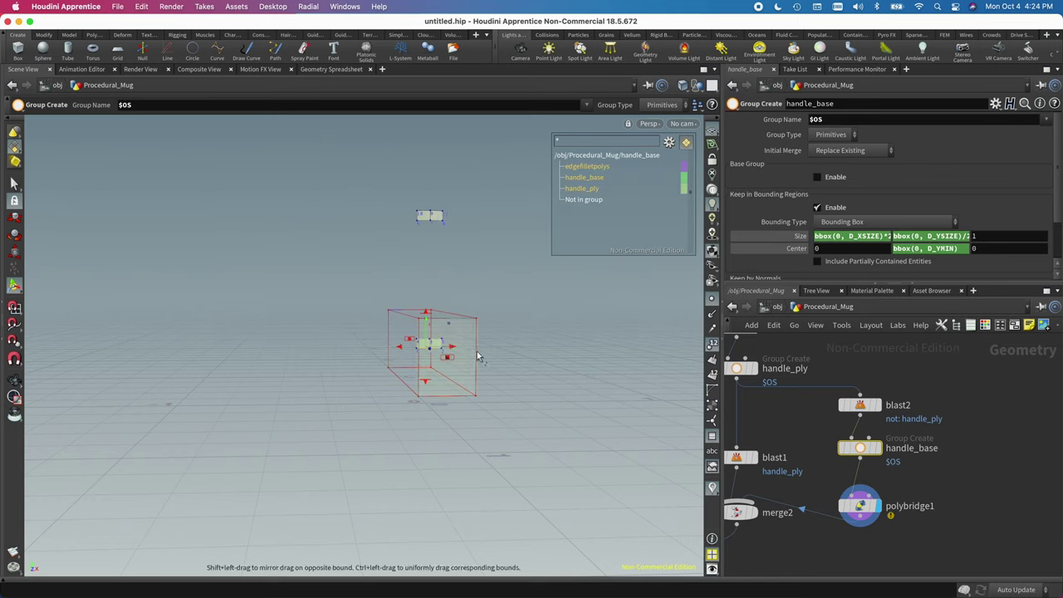
Set the Z size of handle_base's bounding box to the expression bbox(0, D_ZSIZE)*2
{"action": "key", "text": "Escape"}
{"action": "left_click_drag", "start_coordinate": [458, 349], "coordinate": [257, 371]}
{"action": "key", "text": "Return"}
{"action": "left_click", "coordinate": [995, 239]}
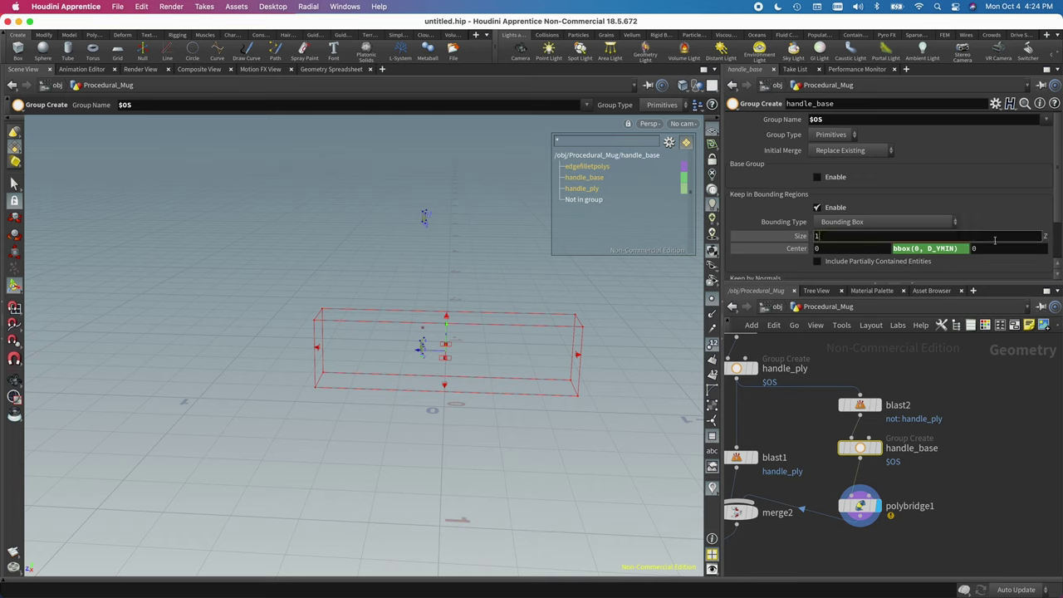
{"action": "type", "text": "bbox(0, D_XSIZE)*2"}
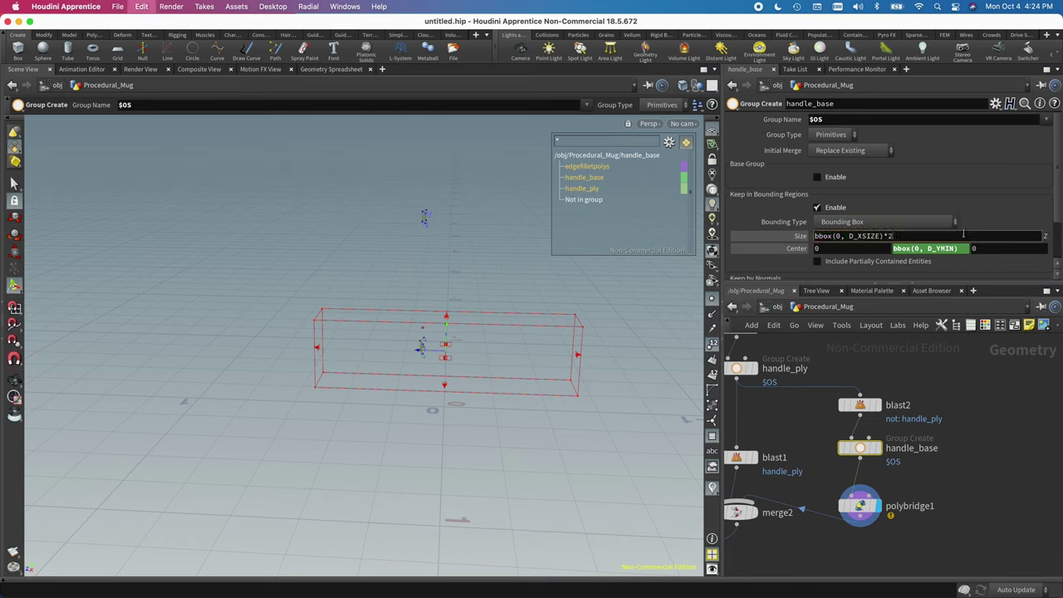
{"action": "left_click", "coordinate": [860, 236]}
{"action": "key", "text": "BackSpace"}
{"action": "type", "text": "Z"}
{"action": "key", "text": "Return"}
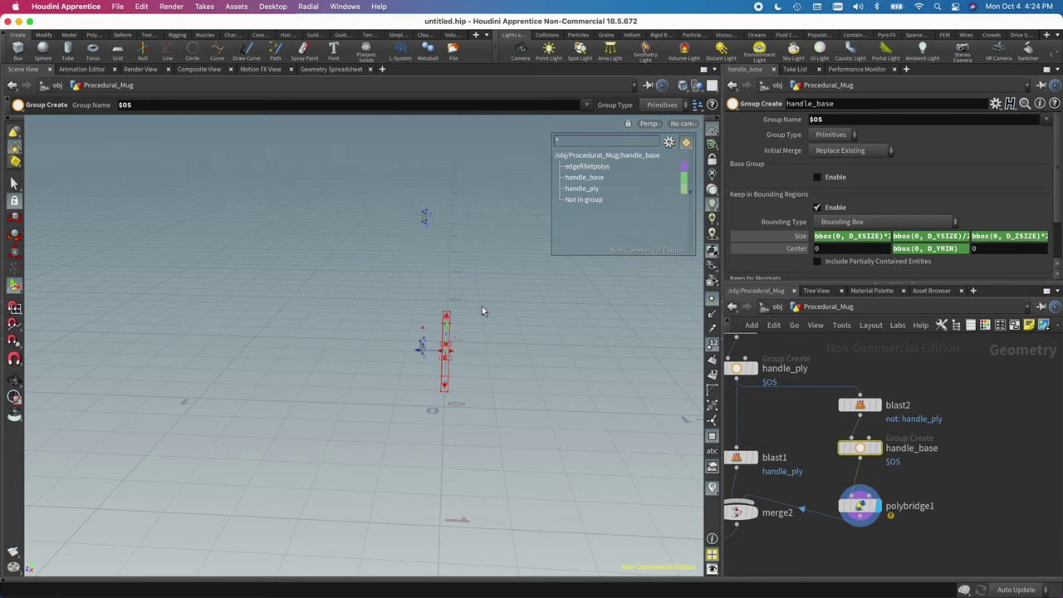
Enlarge handle_base's bounding box in depth by changing its Z size expression to bbox(0, D_ZSIZE)+2
{"action": "key", "text": "Escape"}
{"action": "left_click_drag", "start_coordinate": [476, 308], "coordinate": [444, 308]}
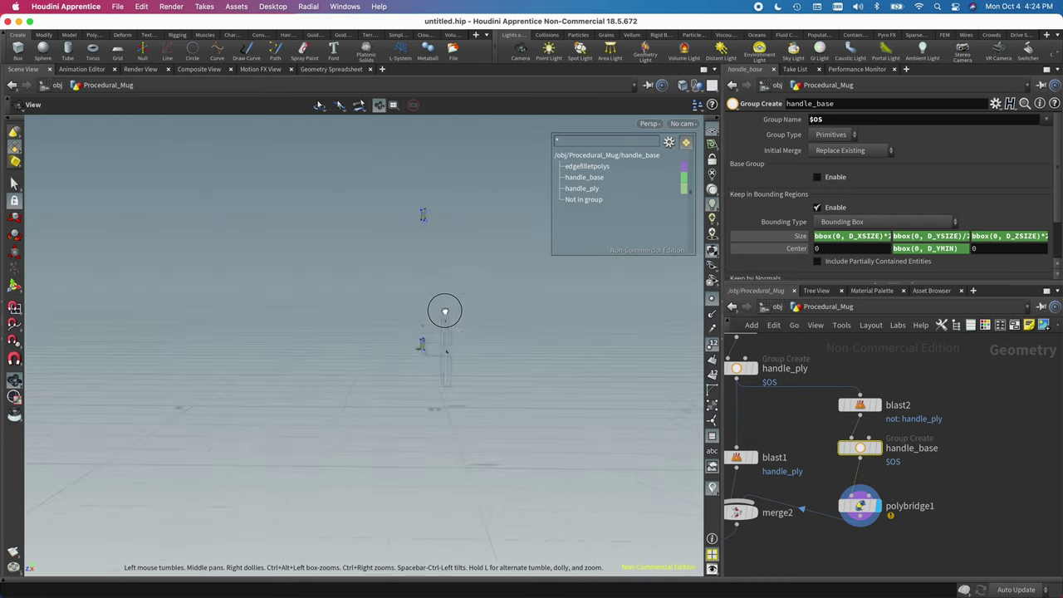
{"action": "key", "text": "Return"}
{"action": "left_click", "coordinate": [991, 237]}
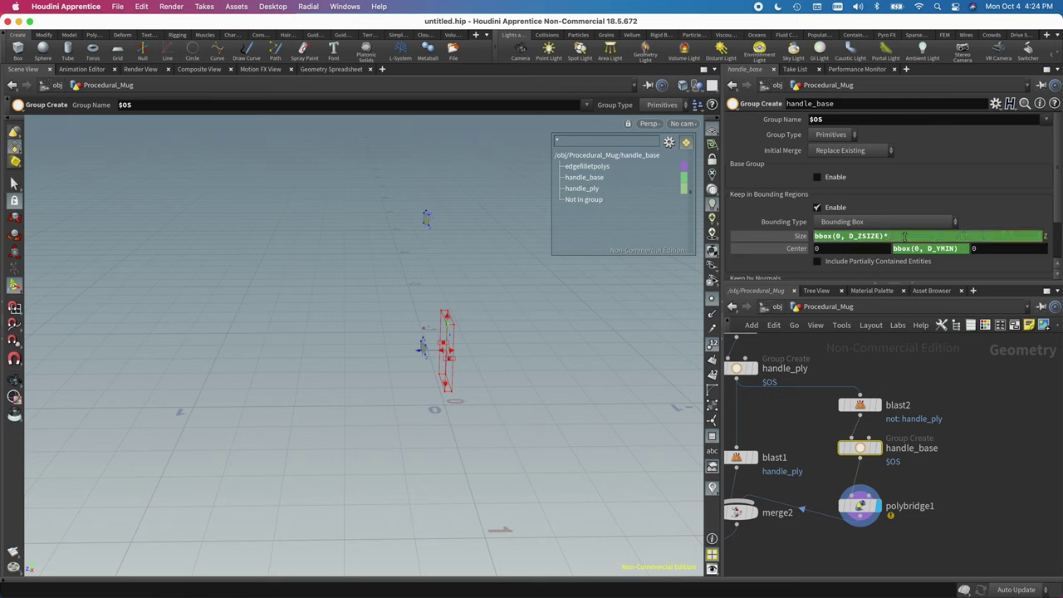
{"action": "mouse_move", "coordinate": [906, 239]}
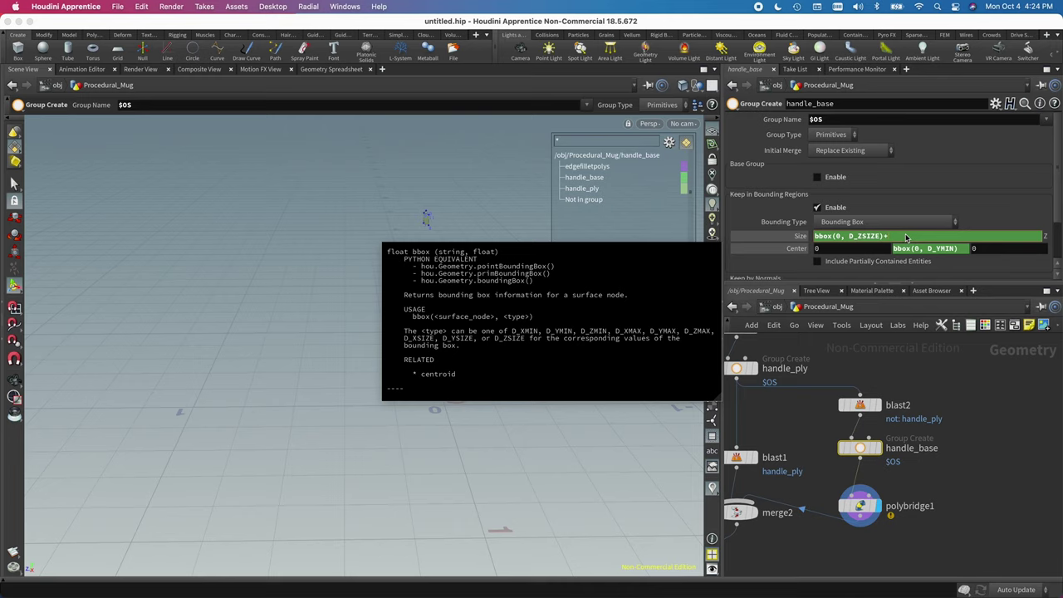
{"action": "left_click", "coordinate": [962, 199]}
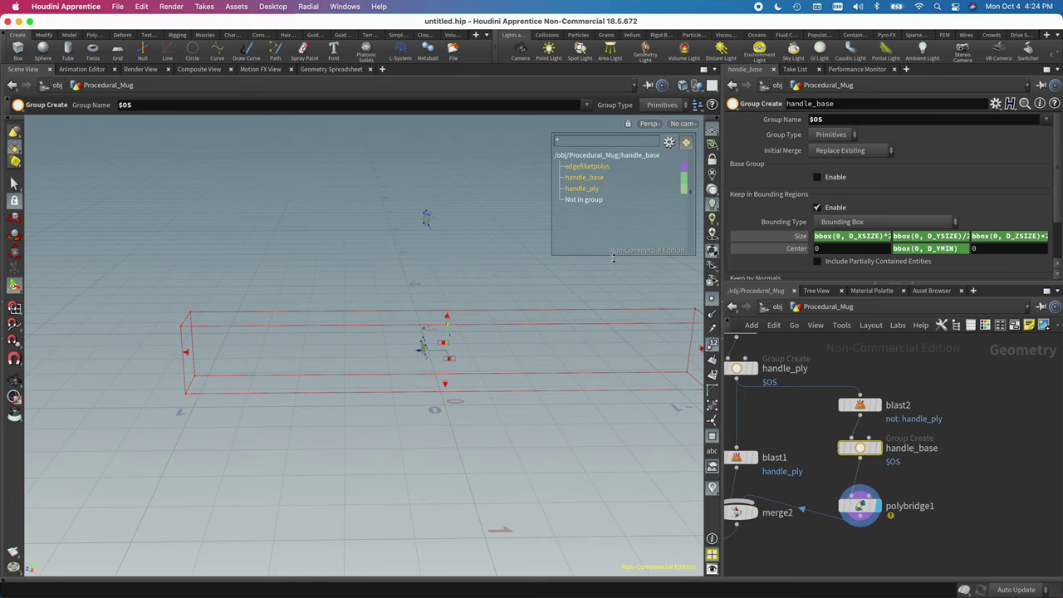
Examine from several angles whether the resized bounding box fully encloses the lower handle faces
{"action": "key", "text": "Escape"}
{"action": "left_click_drag", "start_coordinate": [418, 353], "coordinate": [379, 316]}
{"action": "key", "text": "Return"}
{"action": "key", "text": "Escape"}
{"action": "key", "text": "Return"}
{"action": "key", "text": "Escape"}
{"action": "key", "text": "Return"}
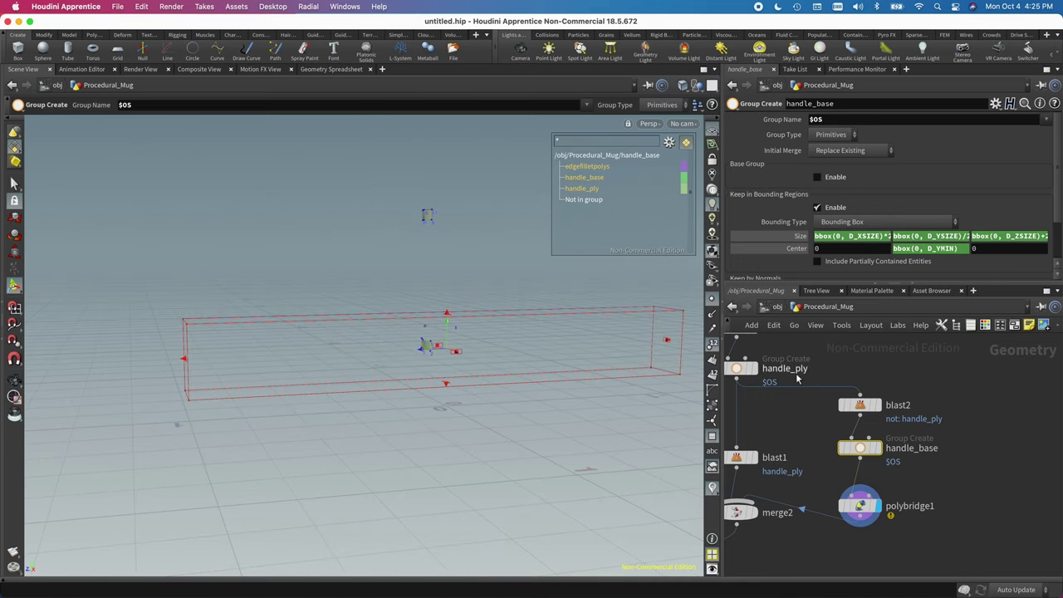
{"action": "left_click_drag", "start_coordinate": [474, 339], "coordinate": [531, 349]}
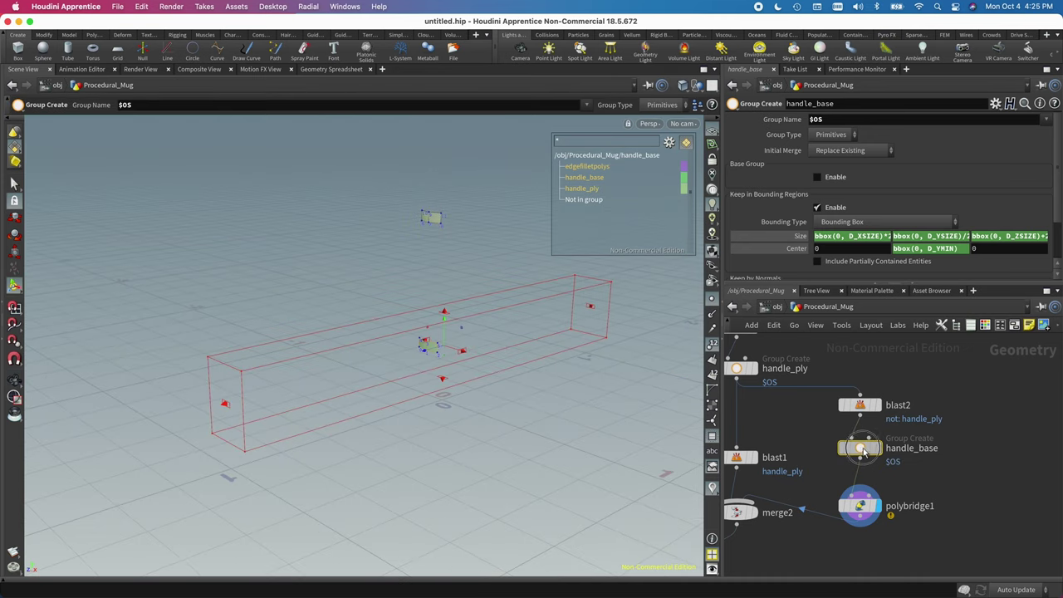
Duplicate the handle_base node, insert the copy between handle_base and polybridge1, and rename it handle_end
{"action": "left_click_drag", "start_coordinate": [871, 455], "coordinate": [860, 478]}
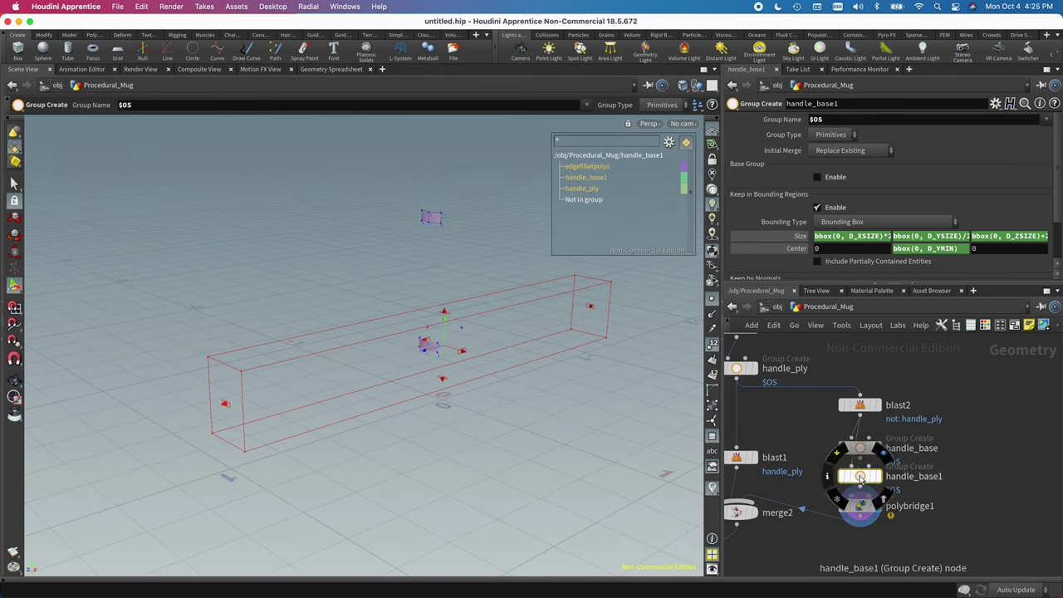
{"action": "double_click", "coordinate": [939, 491]}
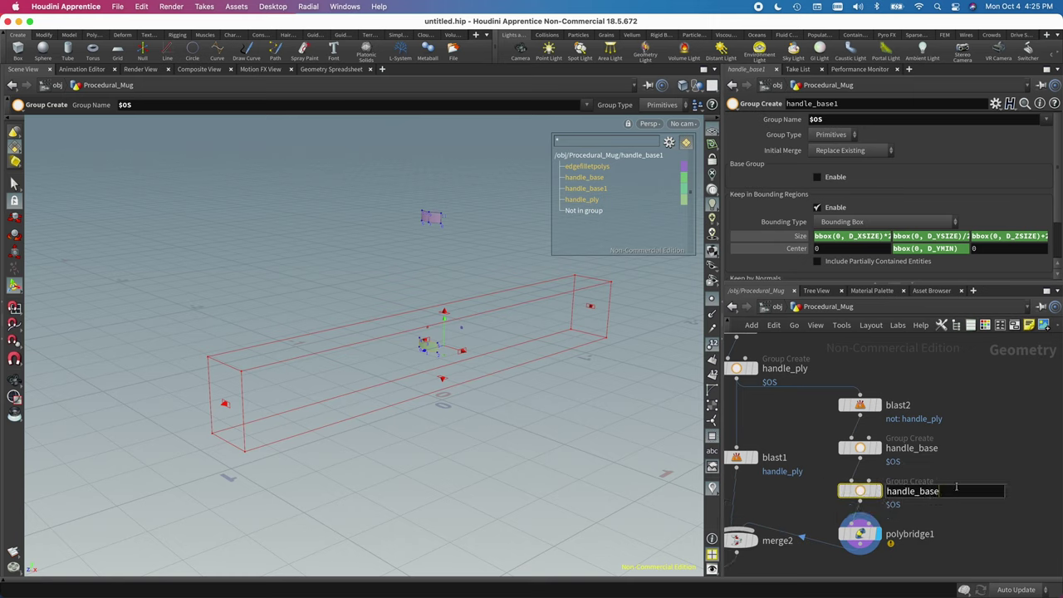
{"action": "key", "text": "BackSpace"}
{"action": "key", "text": "BackSpace"}
{"action": "key", "text": "BackSpace"}
{"action": "key", "text": "BackSpace"}
{"action": "key", "text": "BackSpace"}
{"action": "type", "text": "end"}
{"action": "key", "text": "Return"}
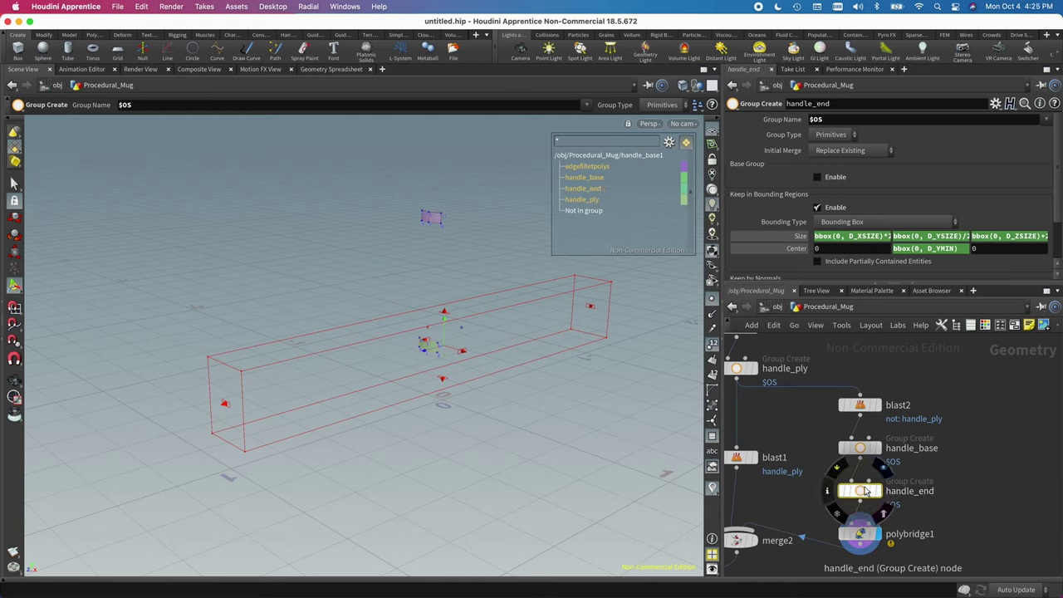
Set the Y center of handle_end's bounding box to bbox(0, D_YMAX) so it encloses the upper handle faces
{"action": "mouse_move", "coordinate": [879, 456]}
{"action": "left_click", "coordinate": [938, 248]}
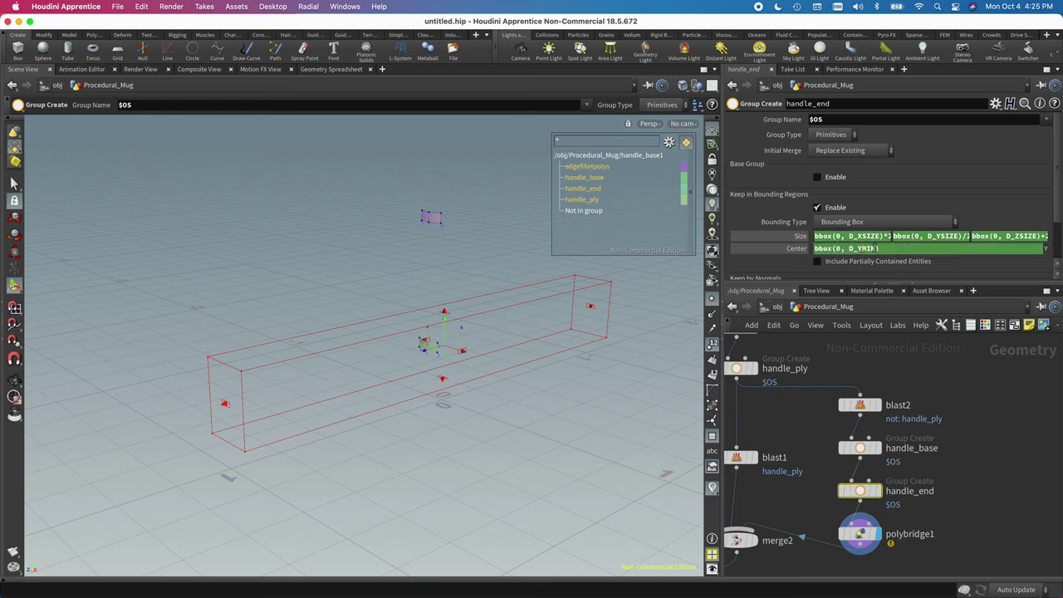
{"action": "left_click_drag", "start_coordinate": [875, 248], "coordinate": [863, 248]}
{"action": "type", "text": "AX"}
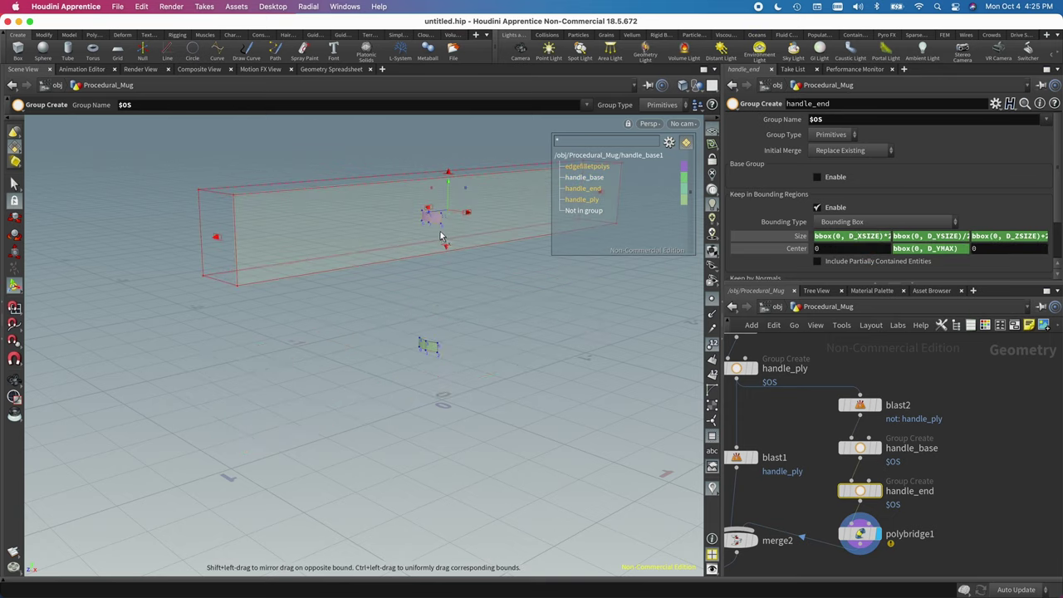
{"action": "left_click_drag", "start_coordinate": [441, 236], "coordinate": [499, 212], "text": "alt"}
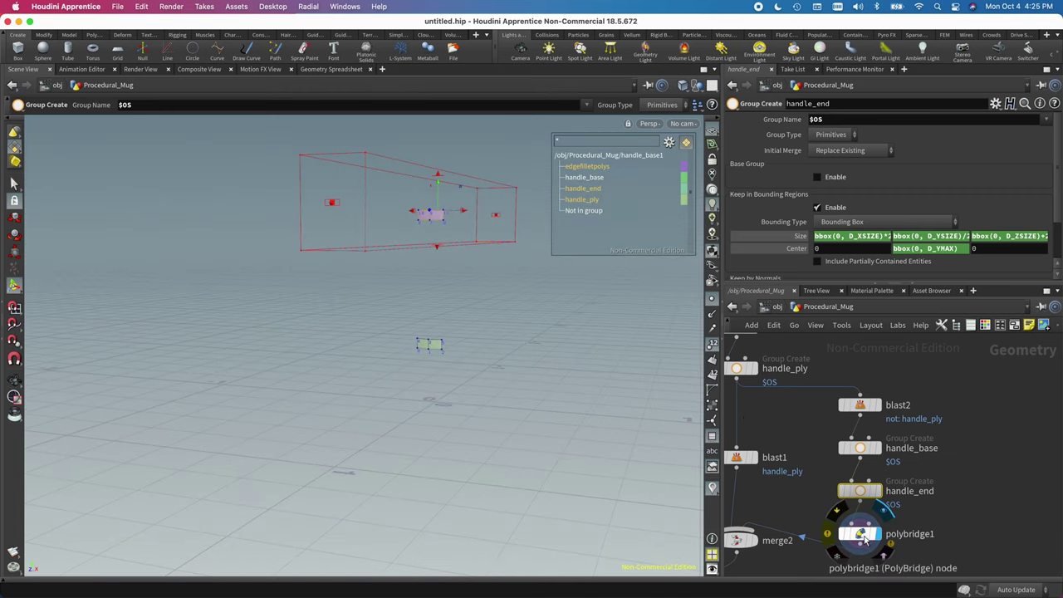
Set the source group of polybridge1 to handle_base
{"action": "left_click", "coordinate": [860, 534]}
{"action": "mouse_move", "coordinate": [877, 538]}
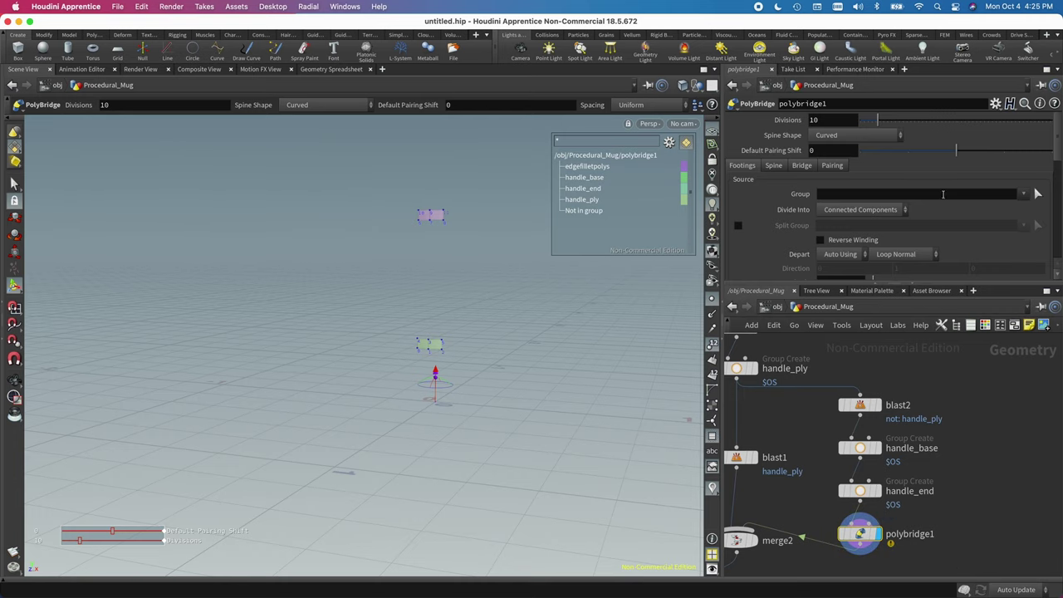
{"action": "left_click_drag", "start_coordinate": [420, 285], "coordinate": [551, 300], "text": "alt"}
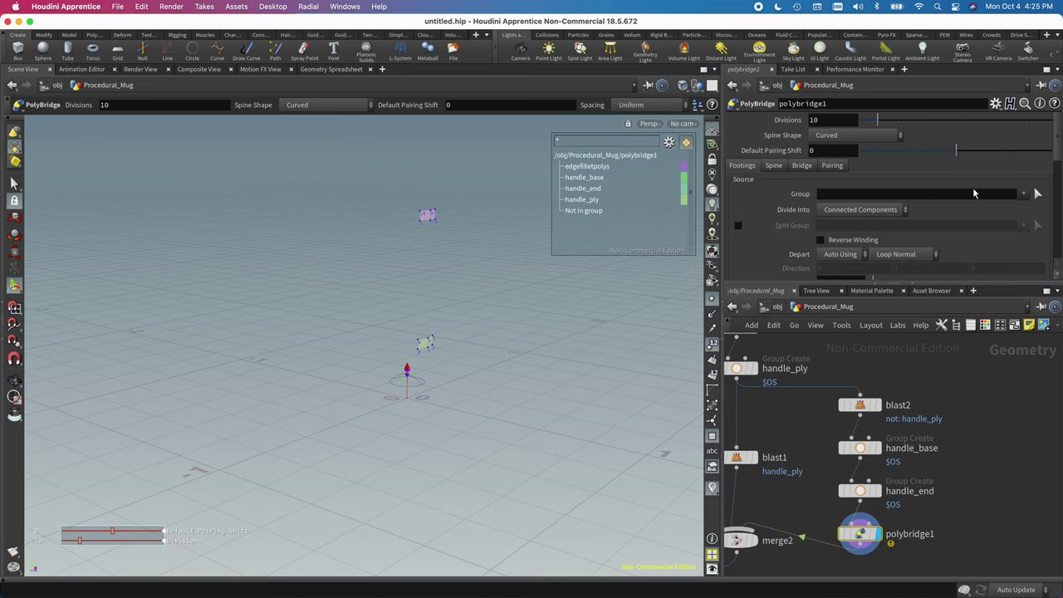
{"action": "left_click", "coordinate": [1022, 194]}
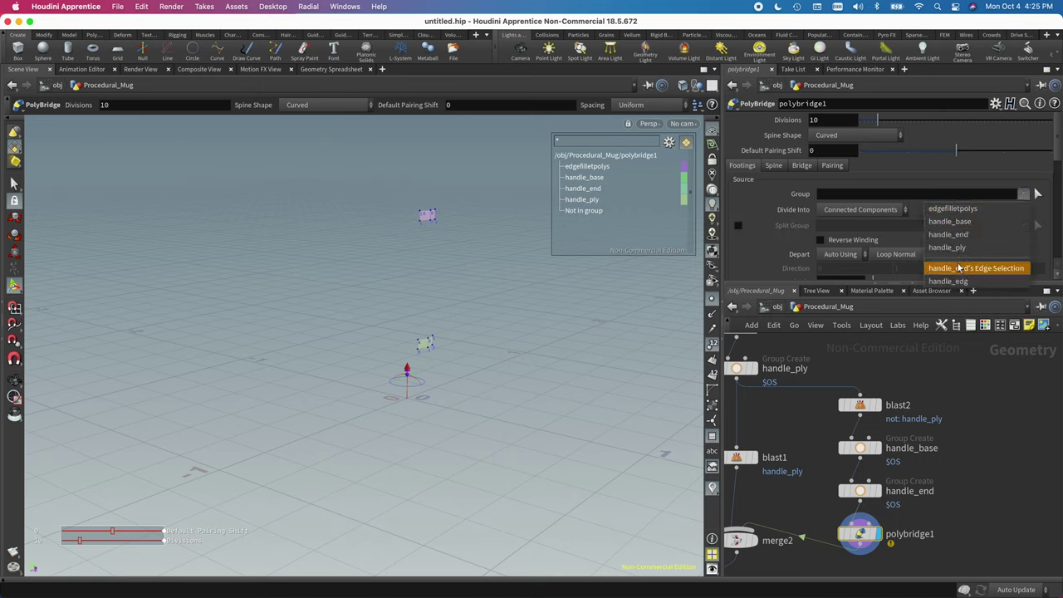
{"action": "left_click", "coordinate": [962, 222]}
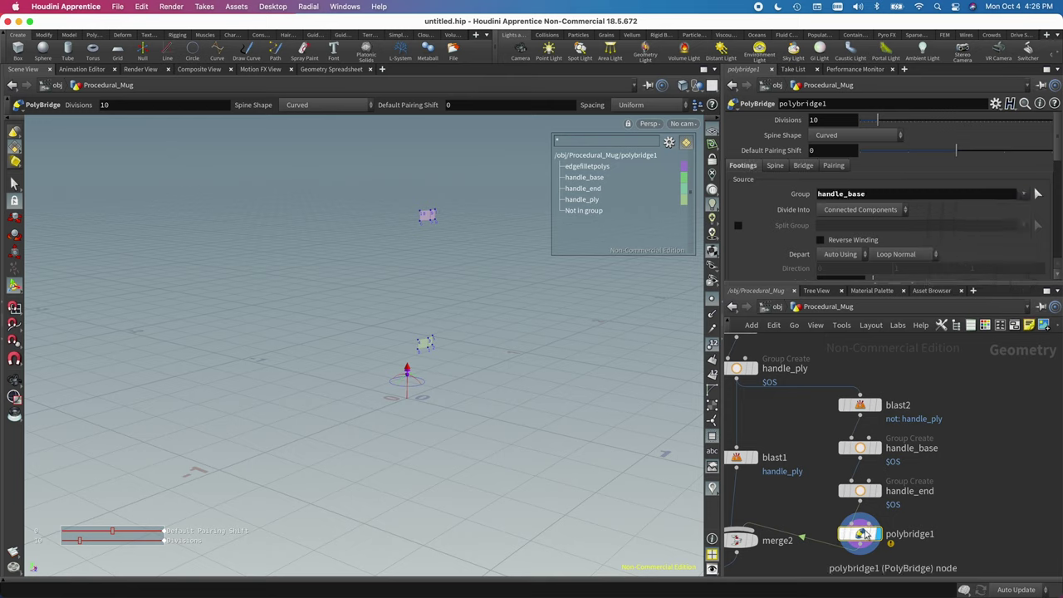
Set the destination group of polybridge1 to handle_end and check the bridged handle
{"action": "scroll", "coordinate": [774, 236], "scroll_direction": "down", "scroll_amount": 3}
{"action": "scroll", "coordinate": [775, 237], "scroll_direction": "down", "scroll_amount": 3}
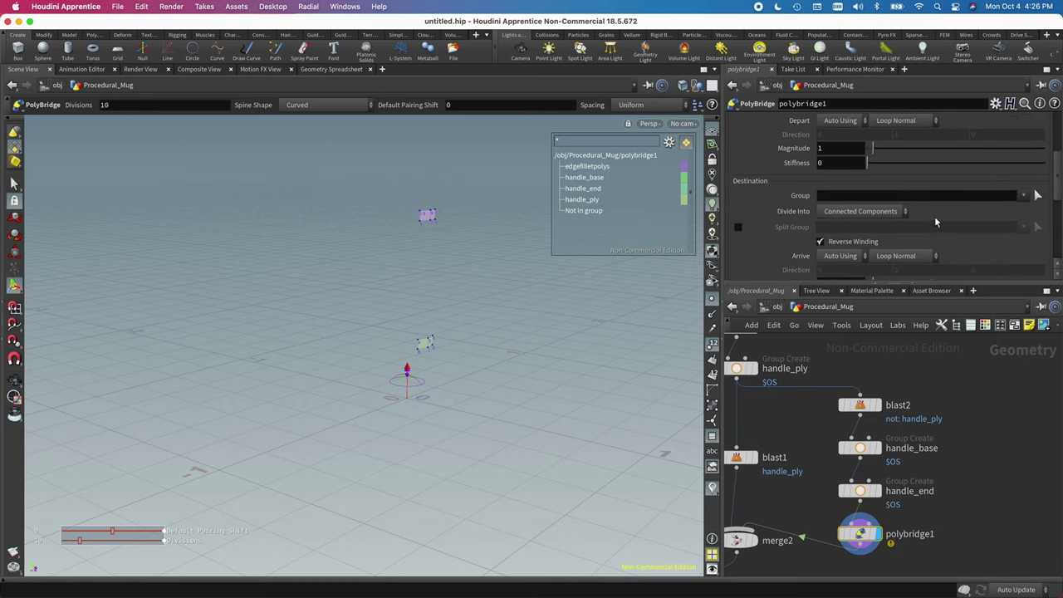
{"action": "left_click", "coordinate": [1024, 195]}
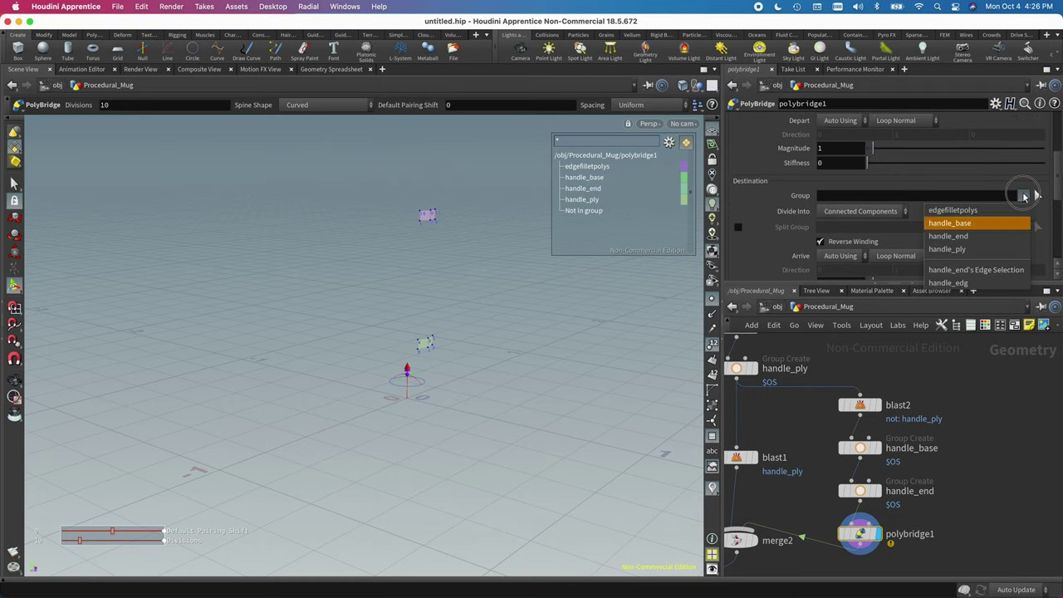
{"action": "left_click", "coordinate": [962, 239]}
{"action": "key", "text": "Escape"}
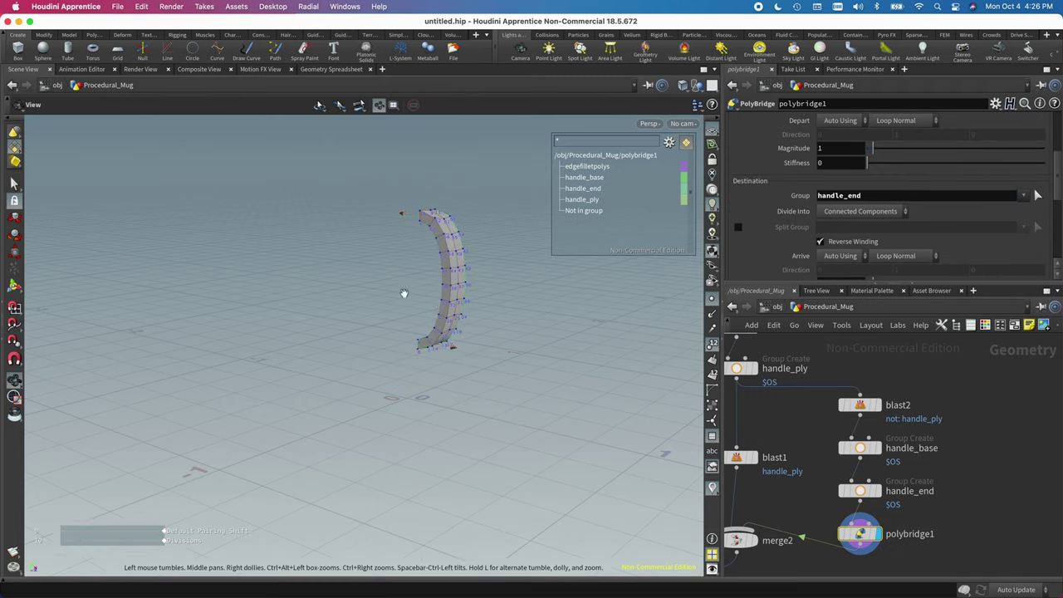
{"action": "left_click_drag", "start_coordinate": [403, 291], "coordinate": [458, 294]}
{"action": "key", "text": "Return"}
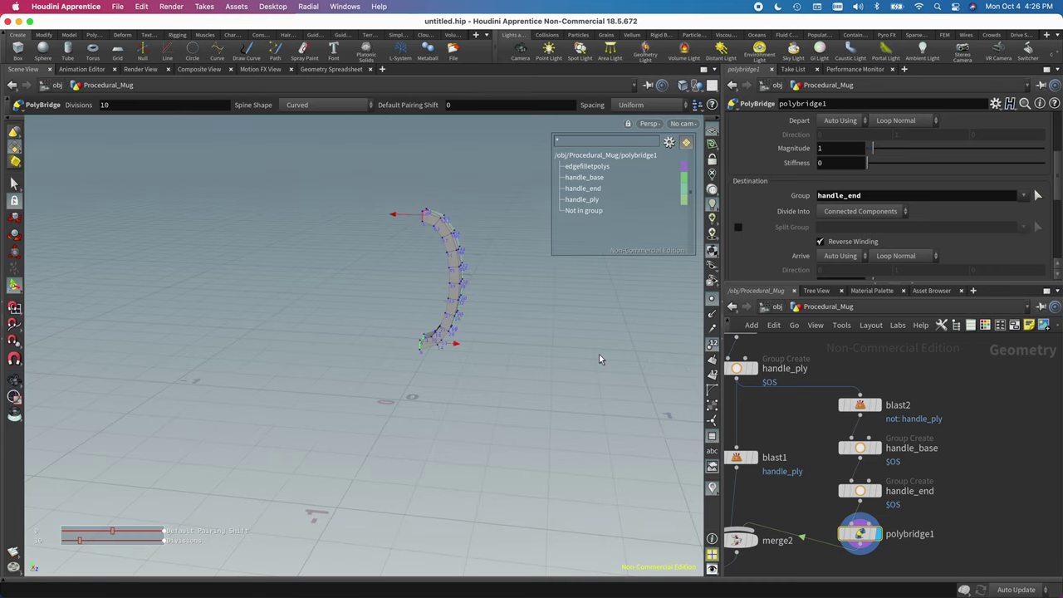
Display the merge2 node to show the handle together with the mug body
{"action": "middle_click_drag", "start_coordinate": [853, 475], "coordinate": [943, 392]}
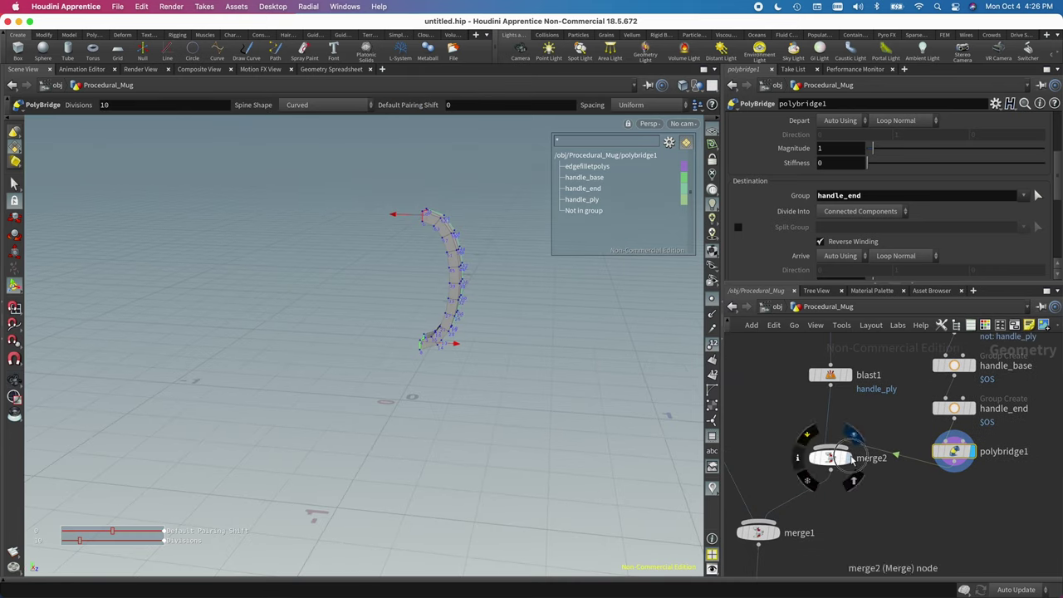
{"action": "left_click", "coordinate": [854, 453]}
{"action": "middle_click_drag", "start_coordinate": [849, 472], "coordinate": [886, 367]}
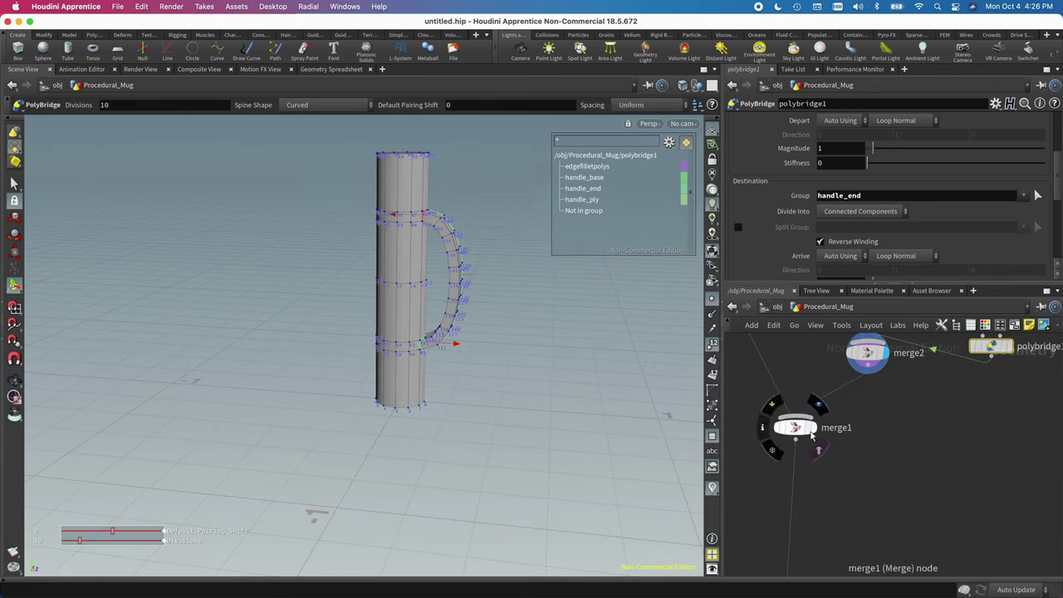
Display the merge1 node and check the complete mug with its body and handle
{"action": "left_click", "coordinate": [814, 428]}
{"action": "key", "text": "Escape"}
{"action": "left_click_drag", "start_coordinate": [451, 302], "coordinate": [546, 387]}
{"action": "key", "text": "Return"}
{"action": "scroll", "coordinate": [953, 408], "scroll_direction": "up", "scroll_amount": 5}
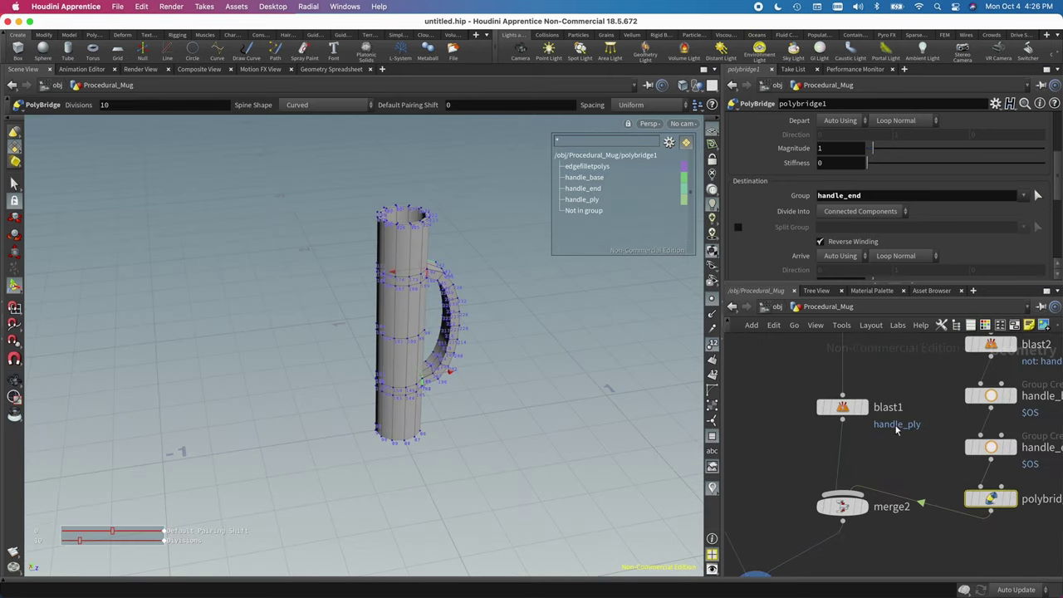
Widen the mug body by setting the radius of sweep1 to .5
{"action": "scroll", "coordinate": [916, 393], "scroll_direction": "down", "scroll_amount": 6}
{"action": "scroll", "coordinate": [870, 408], "scroll_direction": "up", "scroll_amount": 3}
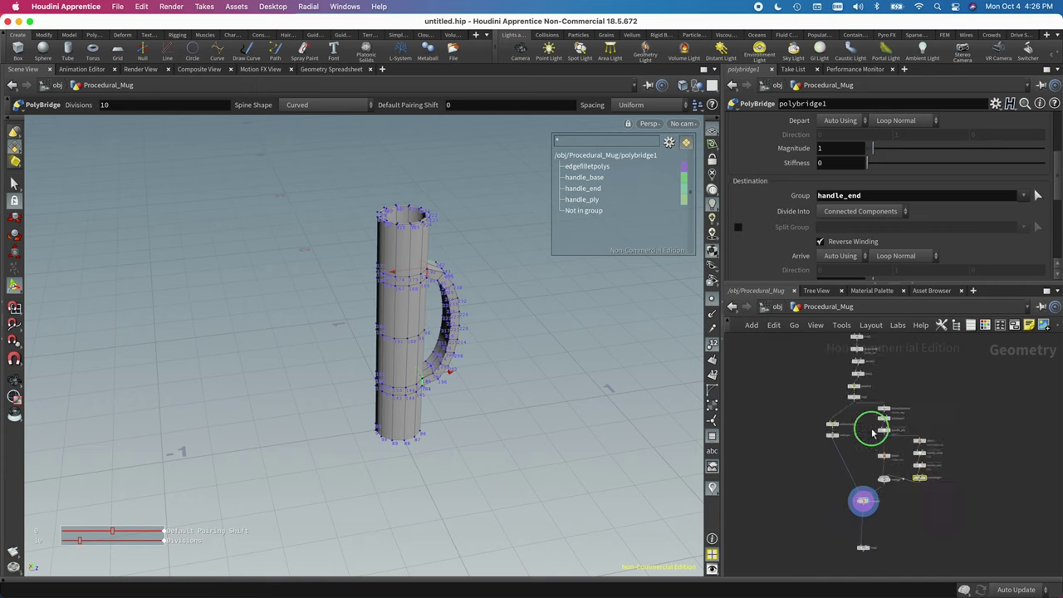
{"action": "scroll", "coordinate": [870, 408], "scroll_direction": "up", "scroll_amount": 4}
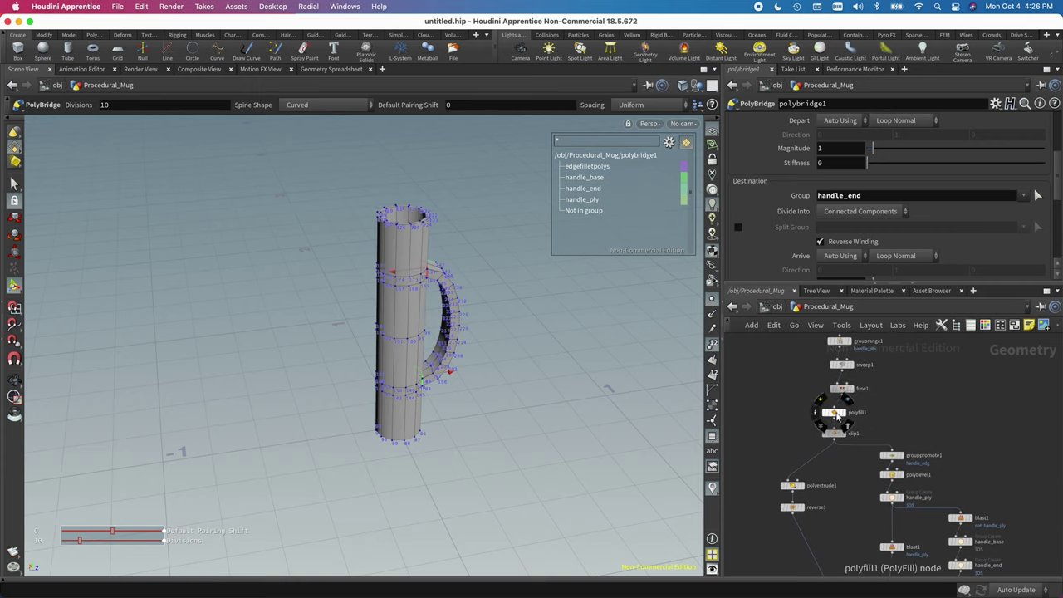
{"action": "left_click", "coordinate": [842, 365]}
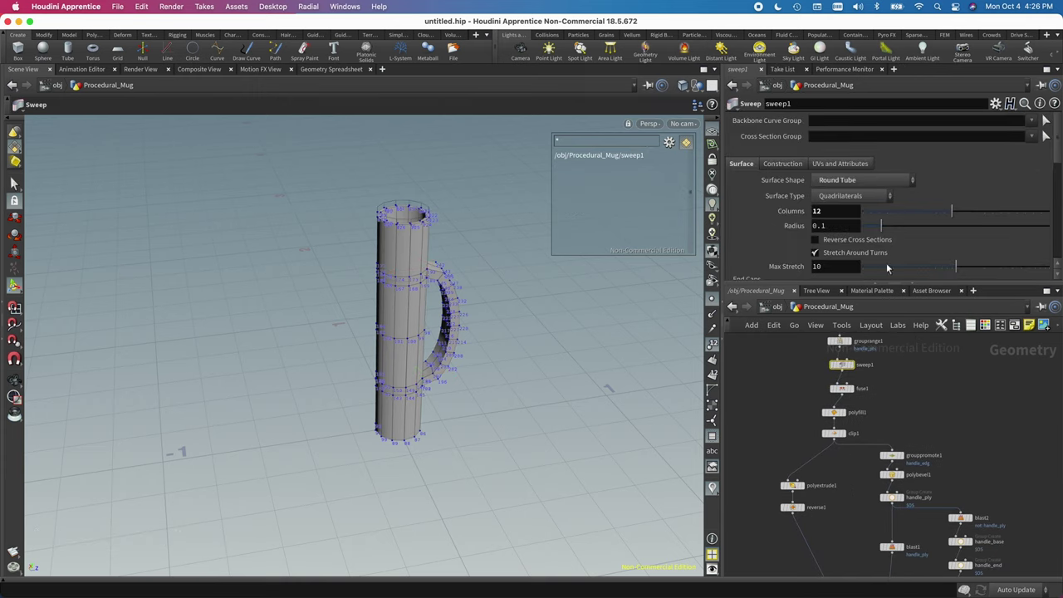
{"action": "left_click_drag", "start_coordinate": [879, 225], "coordinate": [923, 229]}
{"action": "left_click_drag", "start_coordinate": [484, 289], "coordinate": [441, 253], "text": "alt"}
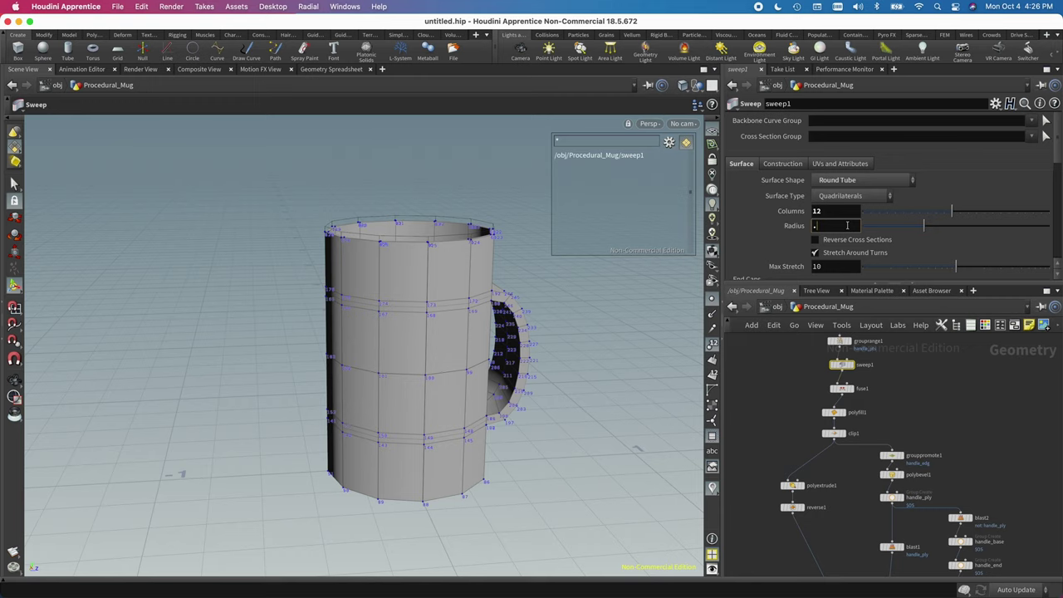
{"action": "left_click", "coordinate": [847, 225]}
{"action": "type", "text": ".5"}
{"action": "key", "text": "Return"}
{"action": "left_click_drag", "start_coordinate": [408, 399], "coordinate": [478, 382], "text": "alt"}
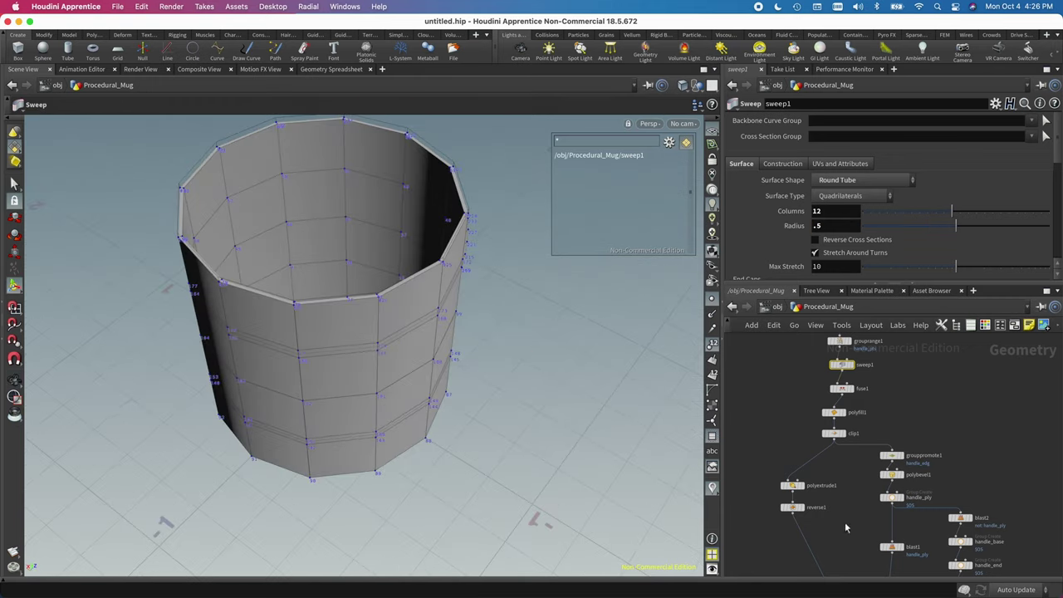
Thicken the mug wall by setting the extrusion distance of polyextrude1 to -0.053
{"action": "left_click", "coordinate": [792, 485]}
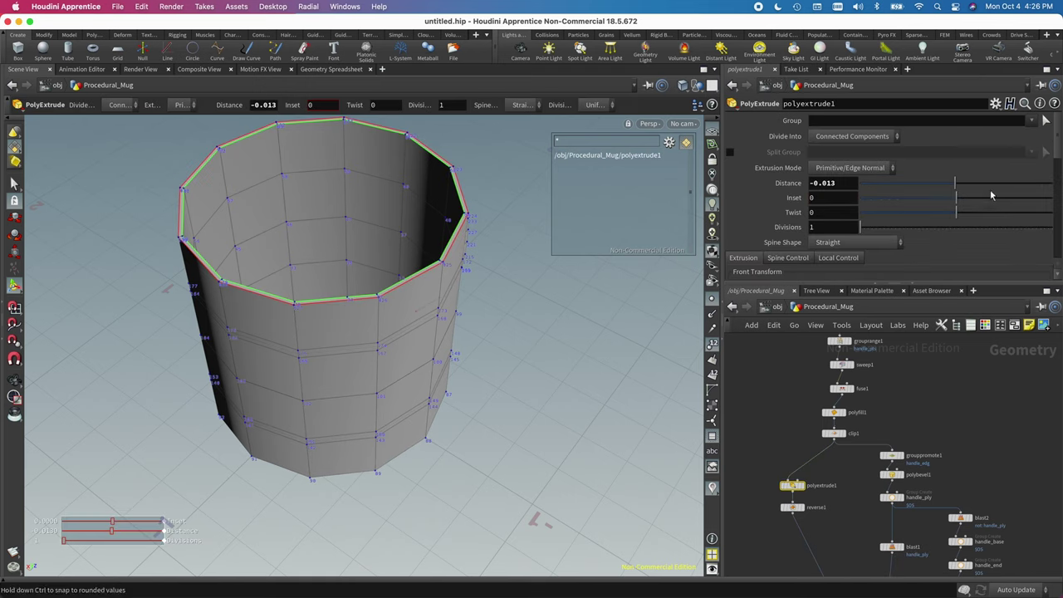
{"action": "left_click_drag", "start_coordinate": [956, 184], "coordinate": [953, 182]}
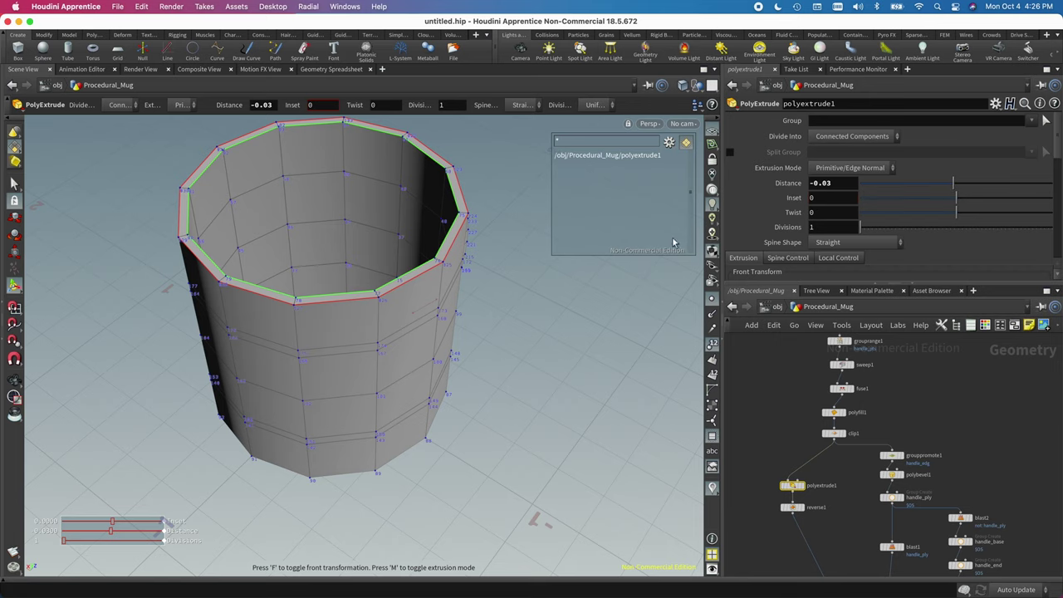
{"action": "left_click_drag", "start_coordinate": [368, 296], "coordinate": [451, 373]}
{"action": "key", "text": "ctrl+z"}
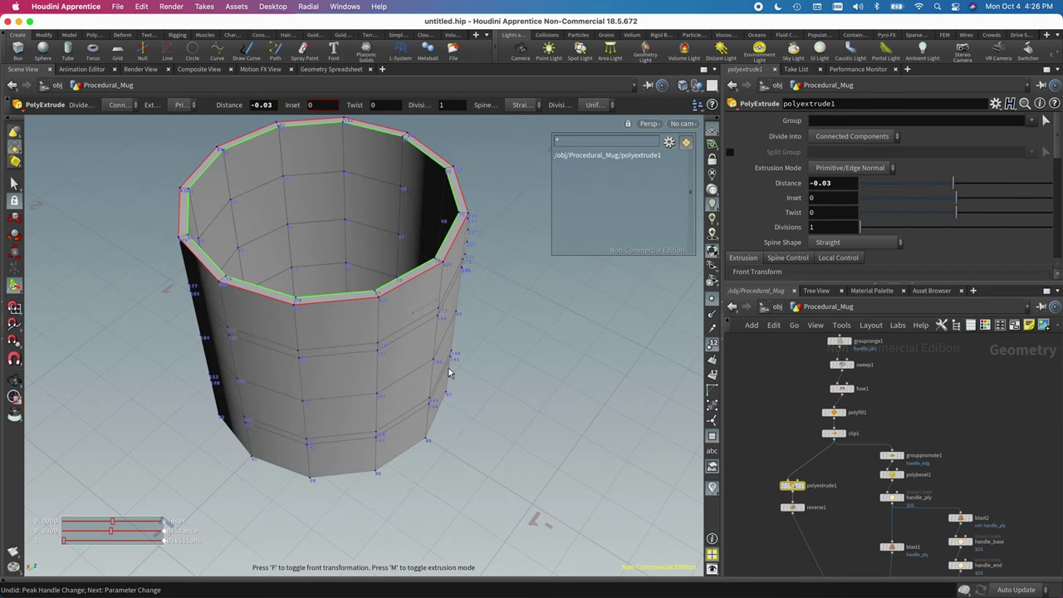
{"action": "key", "text": "Escape"}
{"action": "left_click_drag", "start_coordinate": [559, 338], "coordinate": [515, 324]}
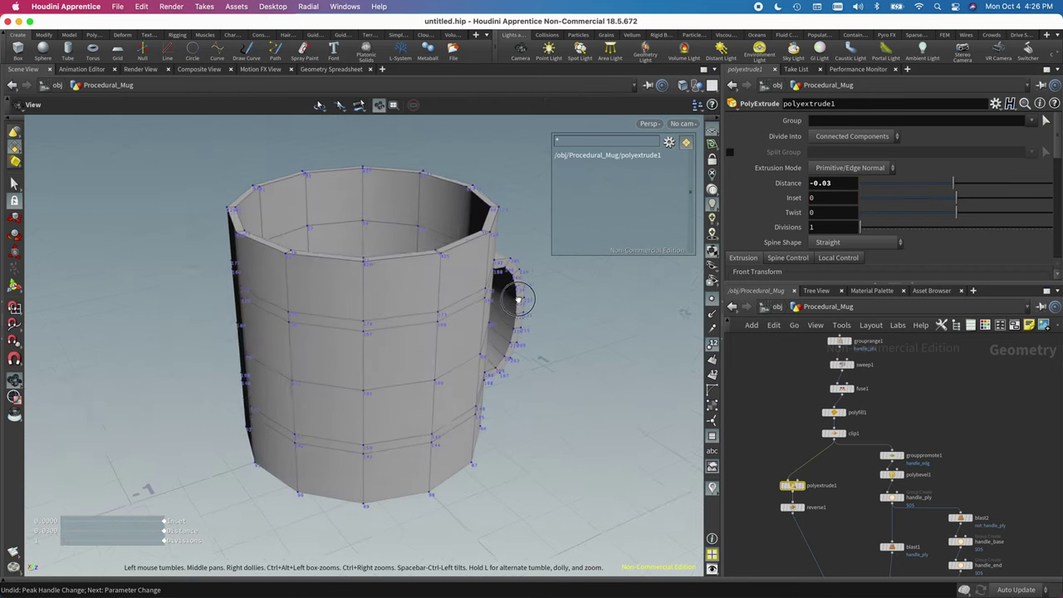
{"action": "key", "text": "Return"}
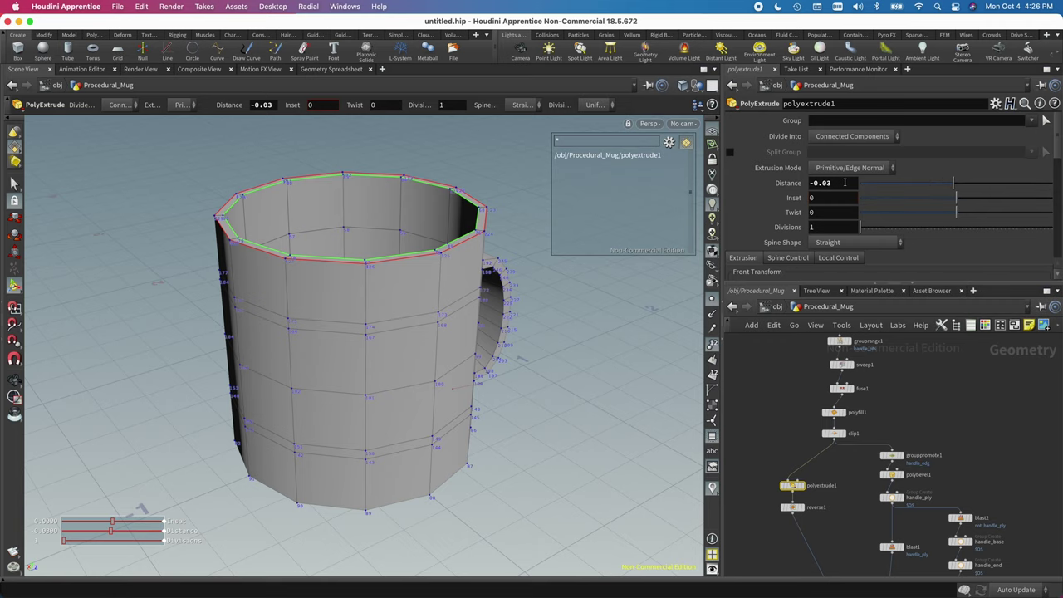
{"action": "left_click_drag", "start_coordinate": [953, 183], "coordinate": [952, 183]}
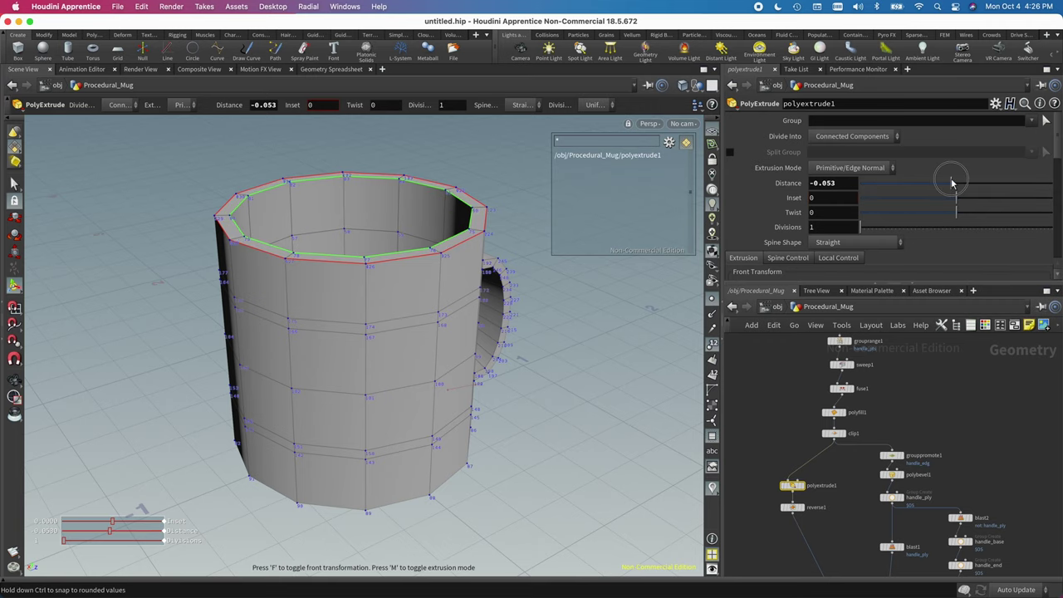
{"action": "key", "text": "Escape"}
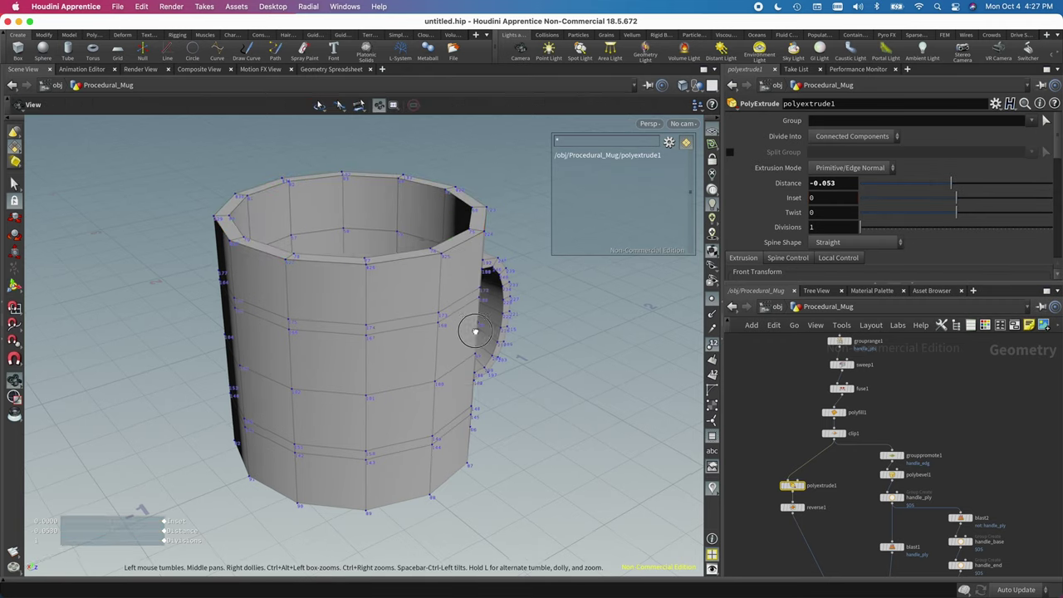
{"action": "left_click_drag", "start_coordinate": [519, 283], "coordinate": [589, 284]}
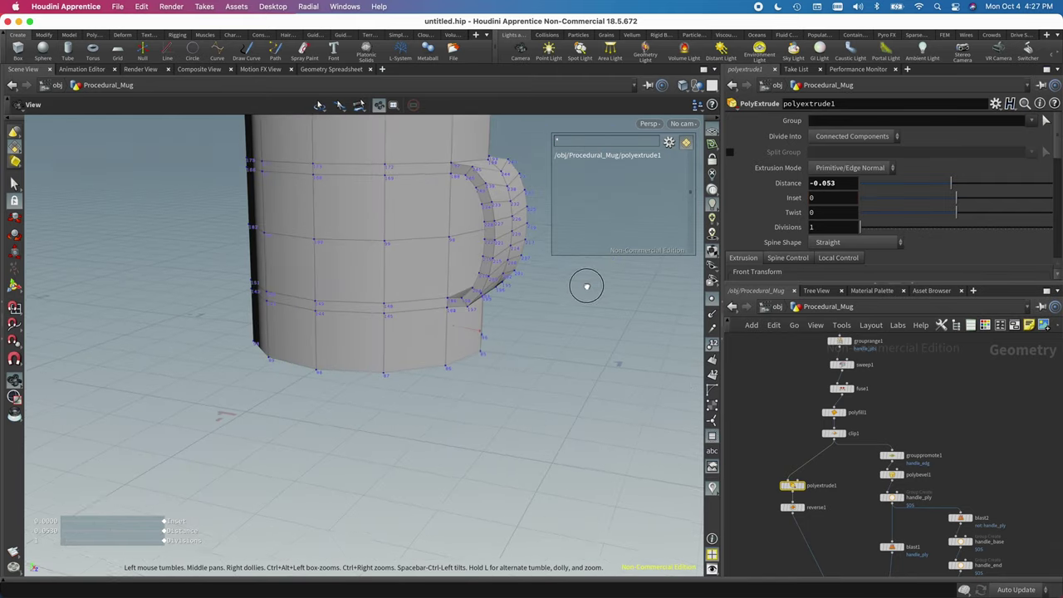
{"action": "key", "text": "Return"}
Reduce the spread angle in handle_ply's Keep by Normals settings to 18.1
{"action": "middle_click_drag", "start_coordinate": [903, 375], "coordinate": [852, 345]}
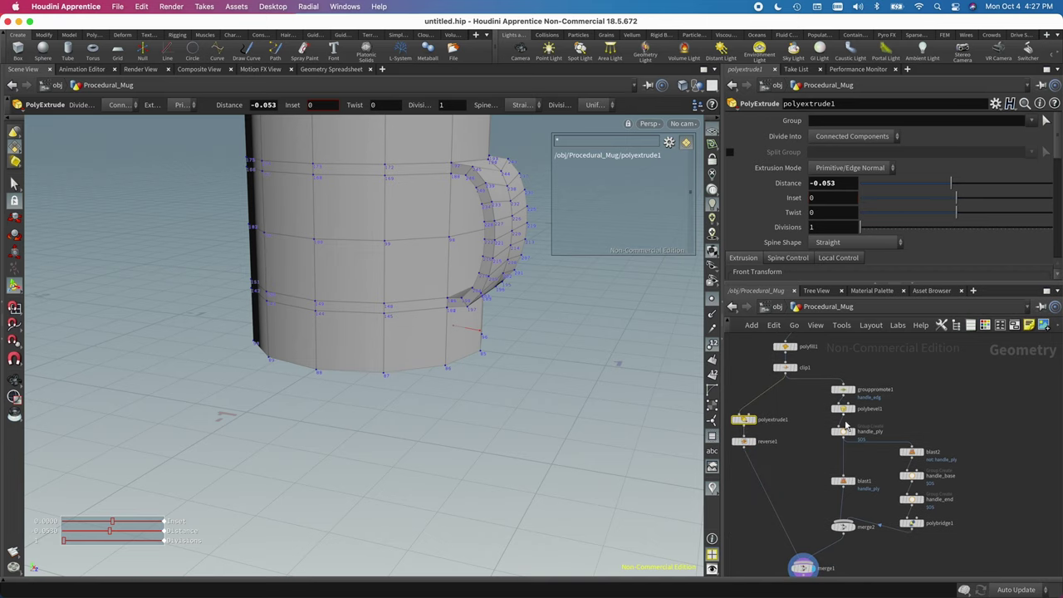
{"action": "mouse_move", "coordinate": [850, 389]}
{"action": "left_click", "coordinate": [843, 431]}
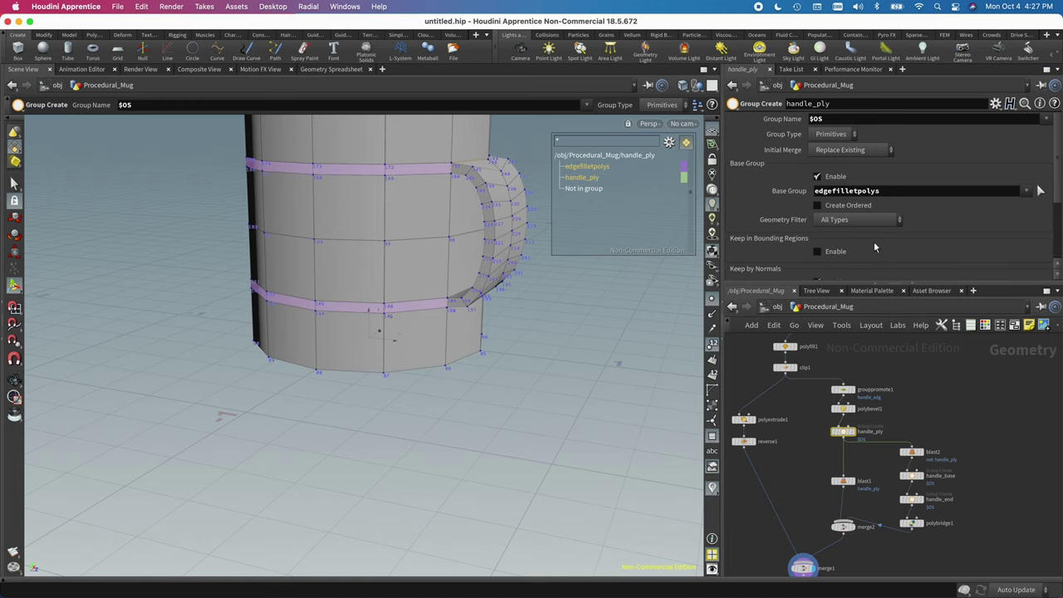
{"action": "scroll", "coordinate": [868, 243], "scroll_direction": "down", "scroll_amount": 4}
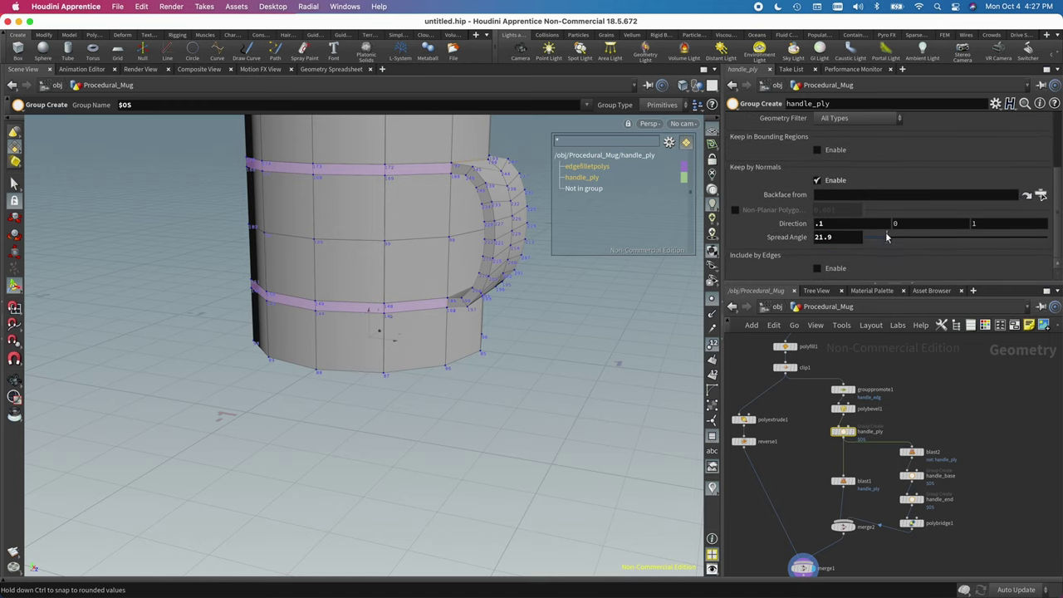
{"action": "left_click_drag", "start_coordinate": [886, 237], "coordinate": [882, 233]}
{"action": "key", "text": "Escape"}
{"action": "left_click_drag", "start_coordinate": [304, 268], "coordinate": [444, 290]}
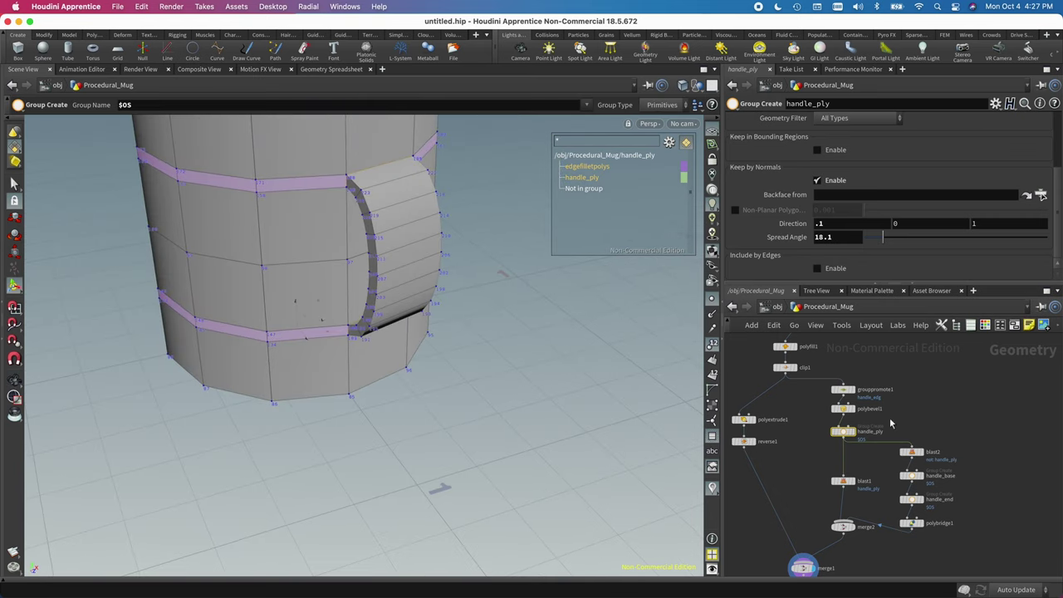
Increase the columns of sweep1 to 16 for a rounder mug body
{"action": "scroll", "coordinate": [890, 418], "scroll_direction": "up", "scroll_amount": 3}
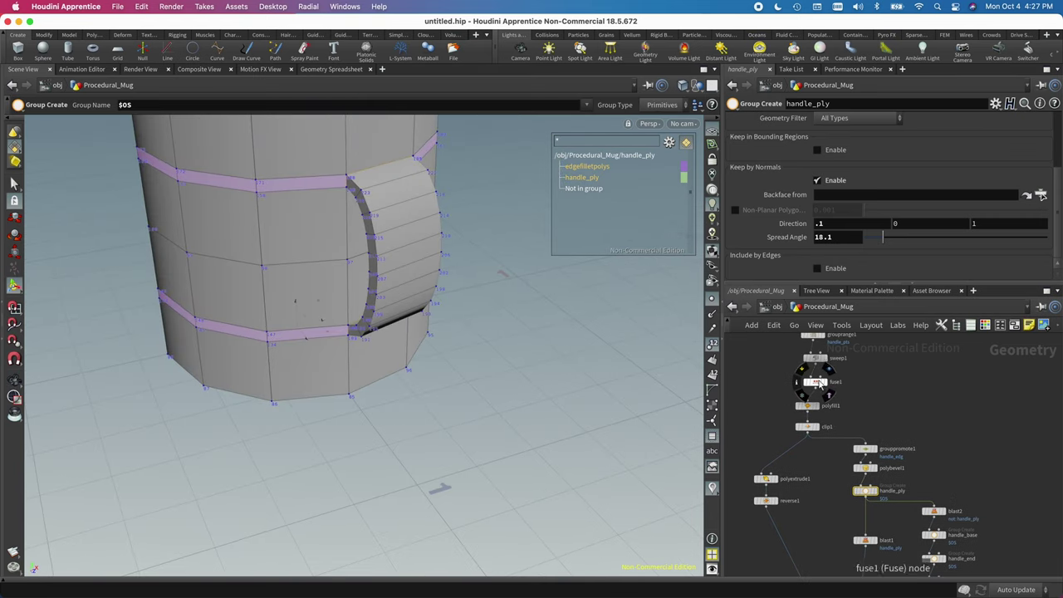
{"action": "left_click", "coordinate": [815, 358]}
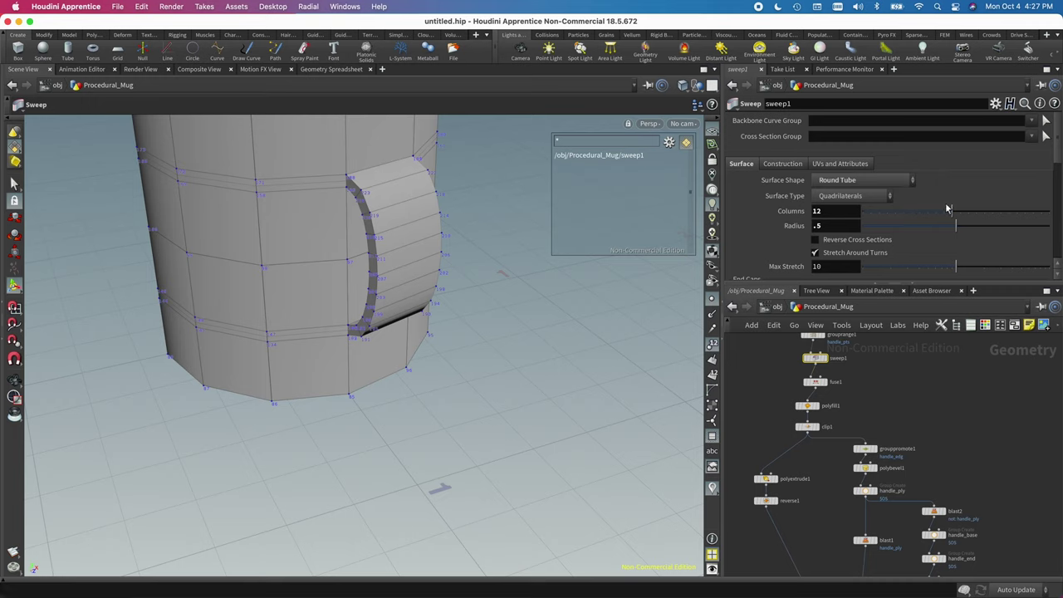
{"action": "left_click_drag", "start_coordinate": [957, 211], "coordinate": [987, 215]}
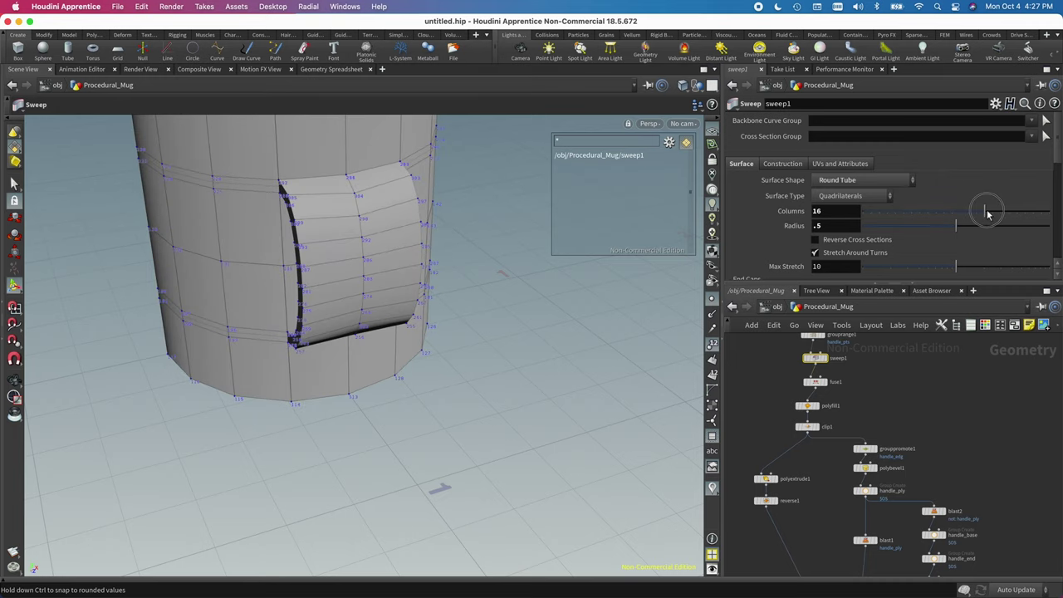
{"action": "left_click_drag", "start_coordinate": [440, 256], "coordinate": [320, 251], "text": "alt"}
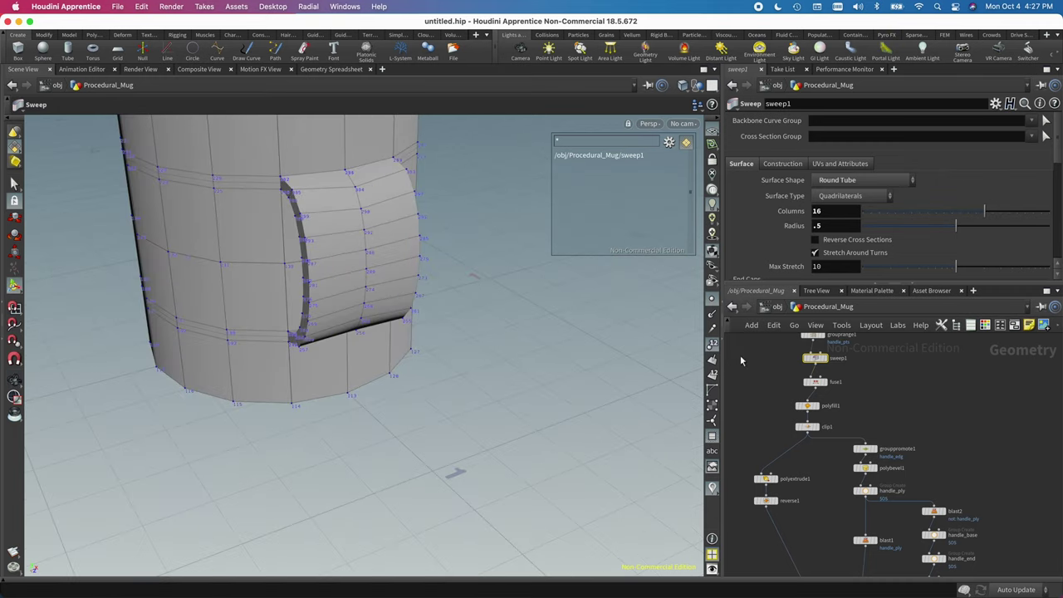
Narrow handle_ply to a single column of faces by setting its normals spread angle to 15.9
{"action": "mouse_move", "coordinate": [866, 469]}
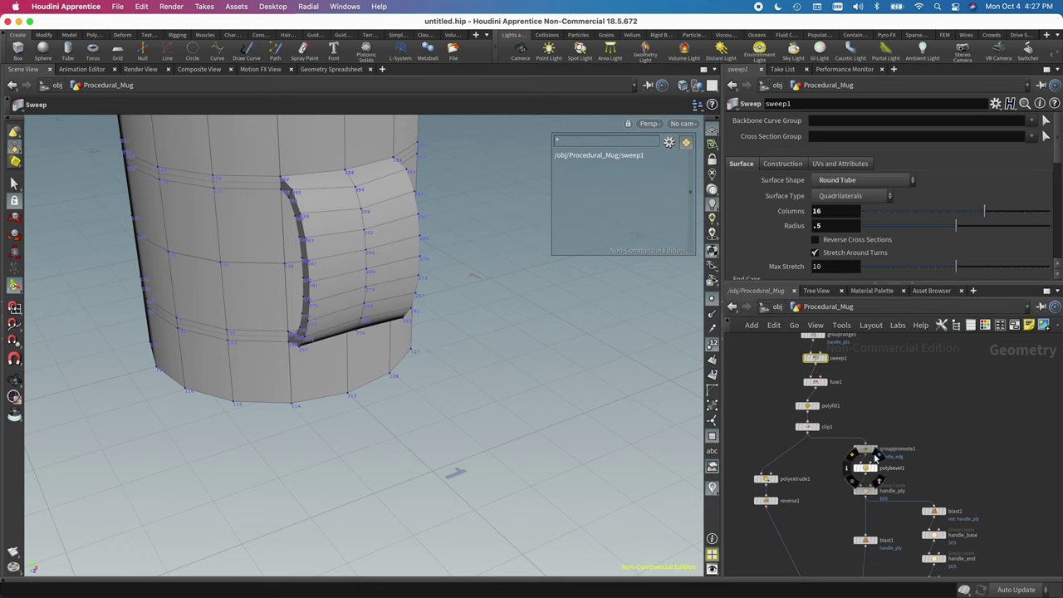
{"action": "left_click", "coordinate": [865, 491]}
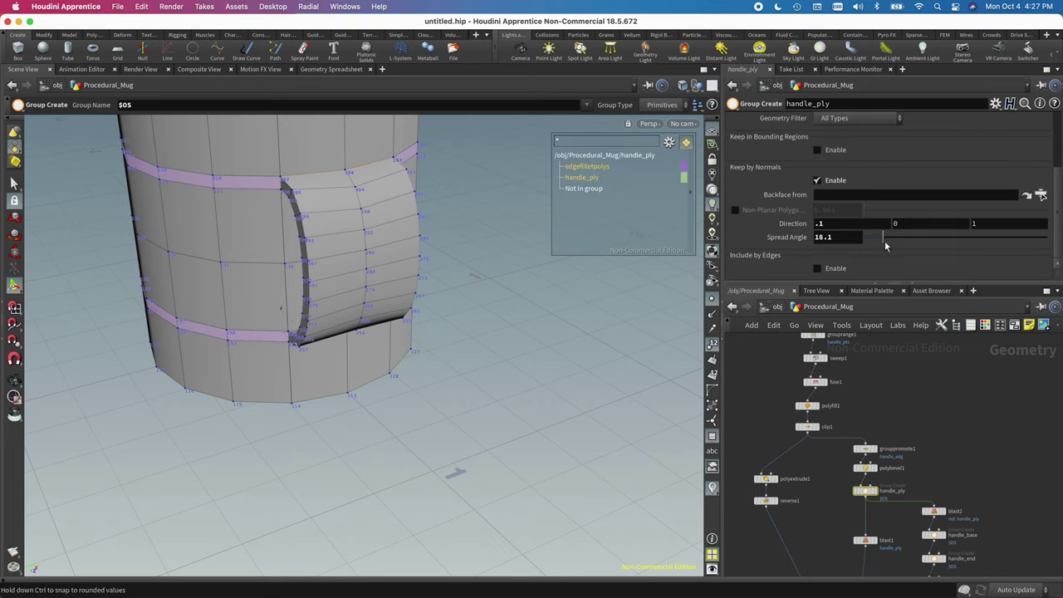
{"action": "mouse_move", "coordinate": [883, 242]}
{"action": "left_mouse_down"}
{"action": "mouse_move", "coordinate": [895, 235]}
{"action": "mouse_move", "coordinate": [880, 241]}
{"action": "left_mouse_up"}
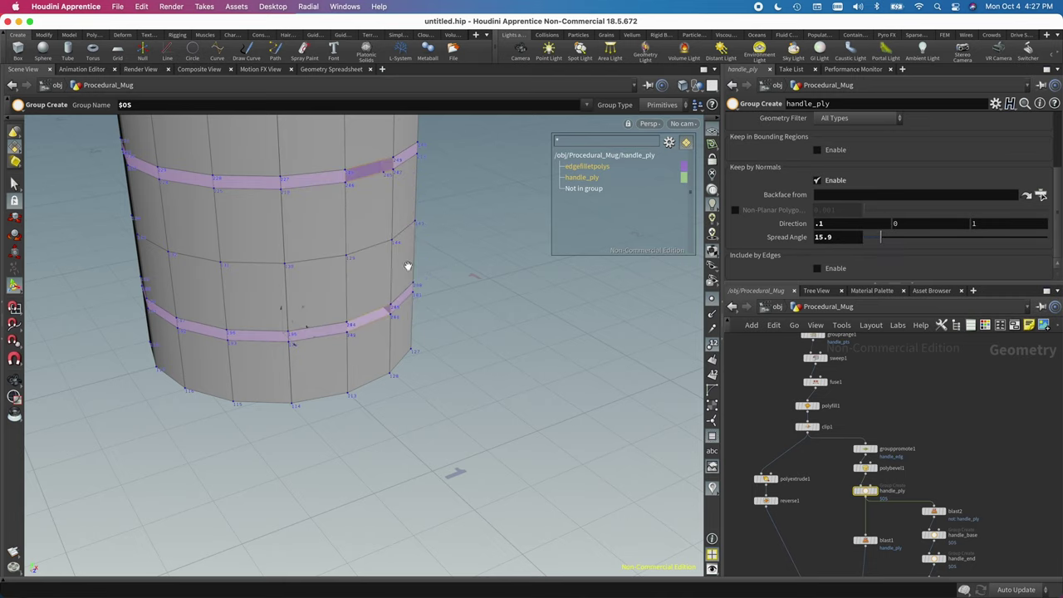
{"action": "key", "text": "space"}
{"action": "left_click_drag", "start_coordinate": [408, 266], "coordinate": [218, 259]}
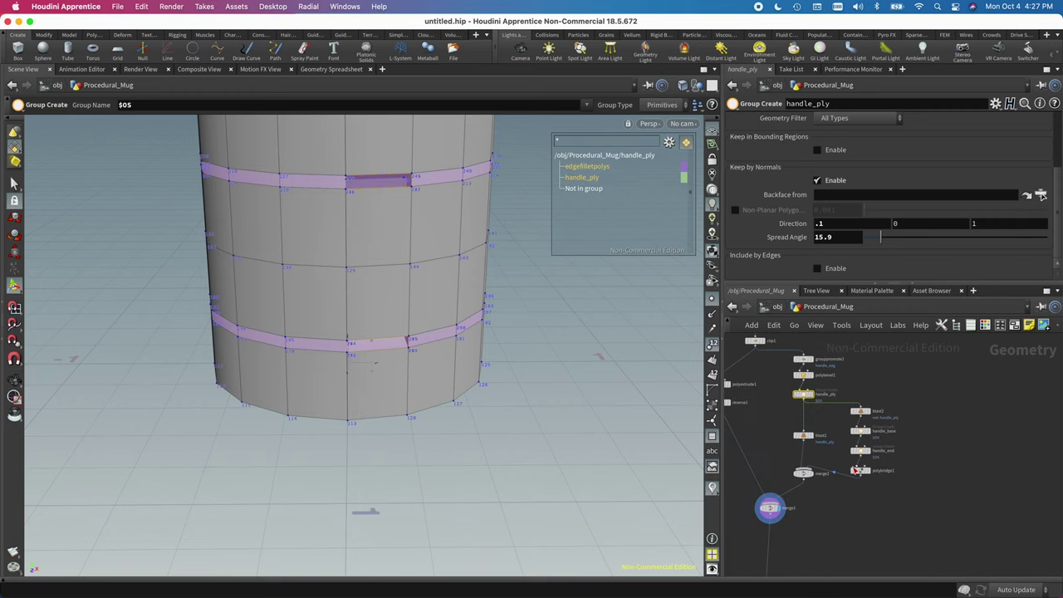
Display handle_end with polybridge1 selected and examine which way the bridge curves between the two handle faces
{"action": "left_click", "coordinate": [861, 470]}
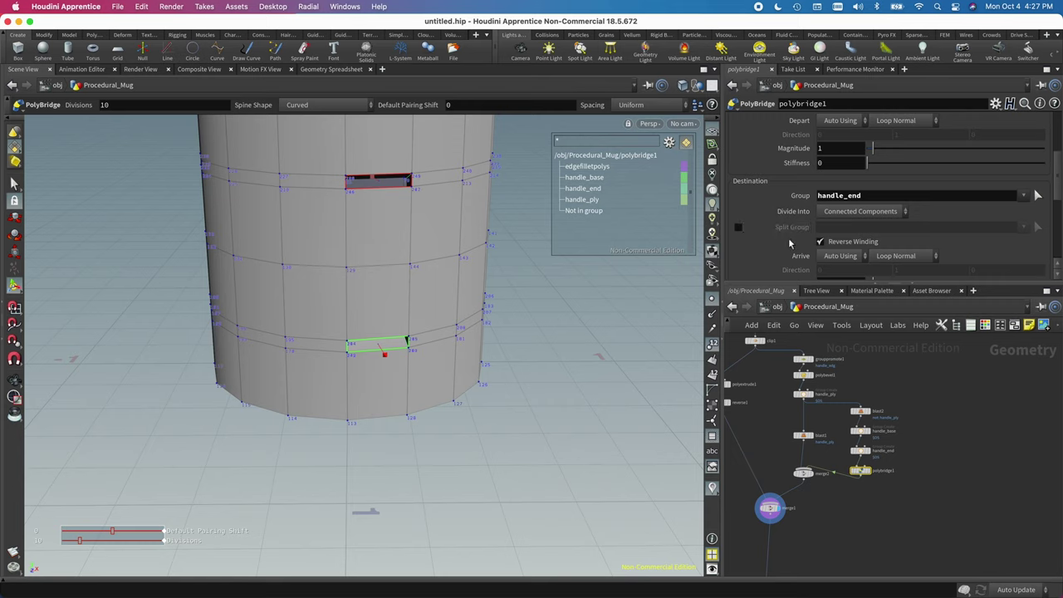
{"action": "scroll", "coordinate": [793, 256], "scroll_direction": "down", "scroll_amount": 2}
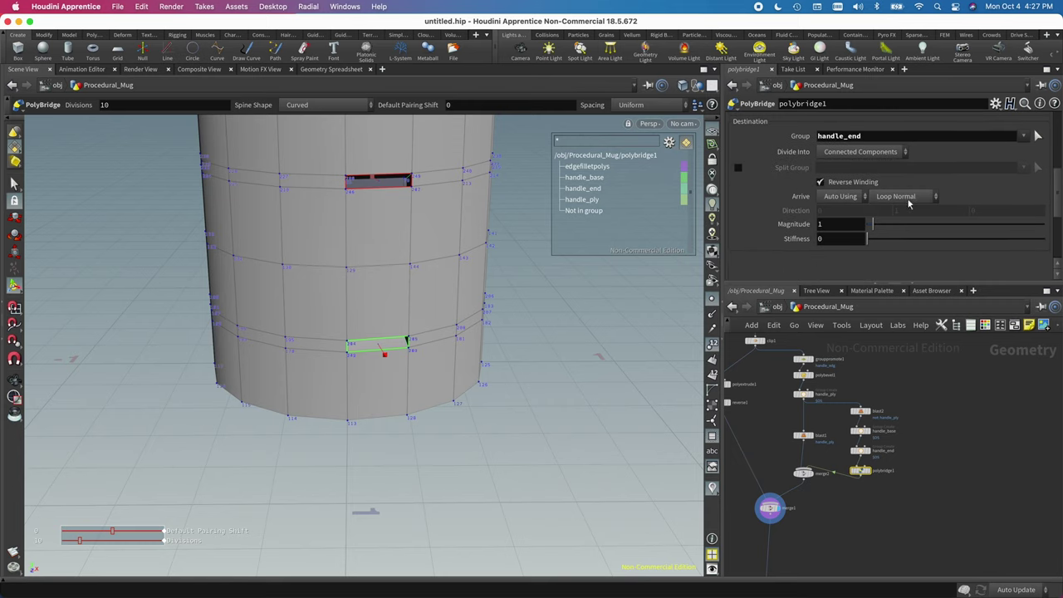
{"action": "left_click", "coordinate": [870, 451]}
{"action": "key", "text": "space"}
{"action": "left_click_drag", "start_coordinate": [401, 283], "coordinate": [306, 297]}
{"action": "left_click_drag", "start_coordinate": [476, 361], "coordinate": [562, 370]}
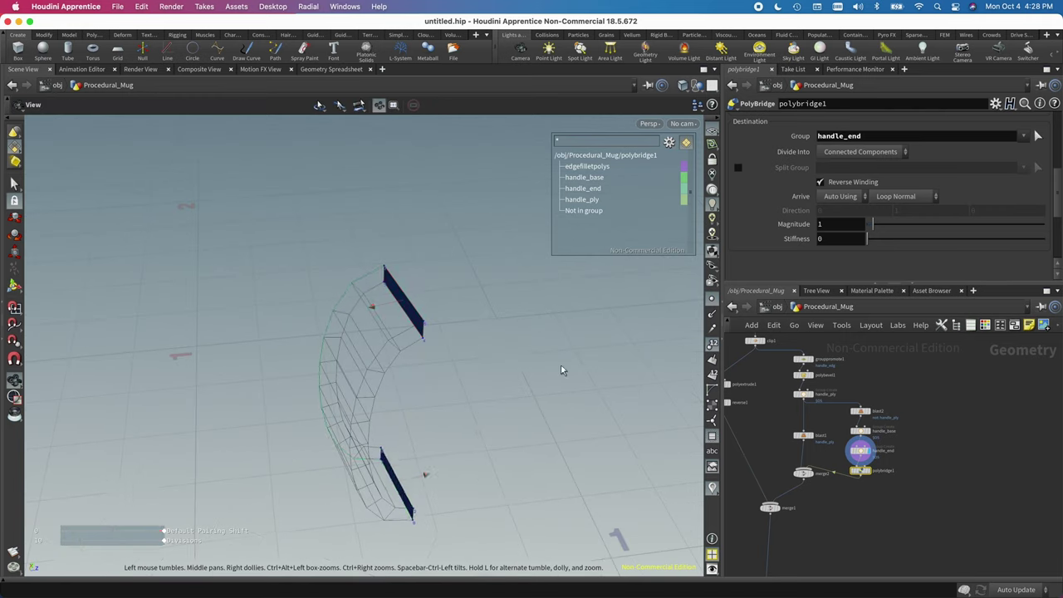
{"action": "key", "text": "Return"}
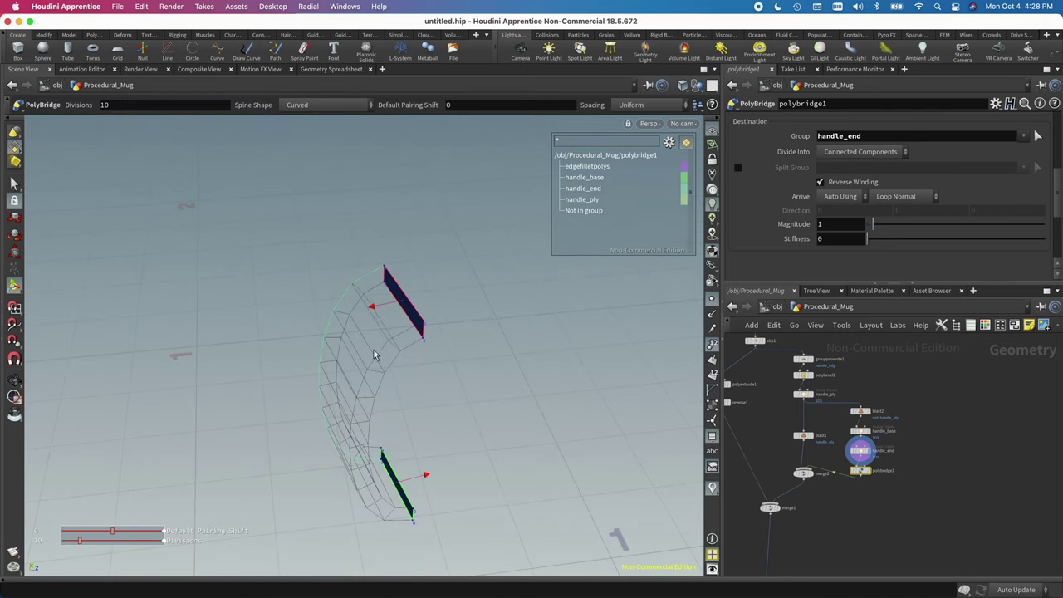
{"action": "left_click_drag", "start_coordinate": [373, 355], "coordinate": [340, 280]}
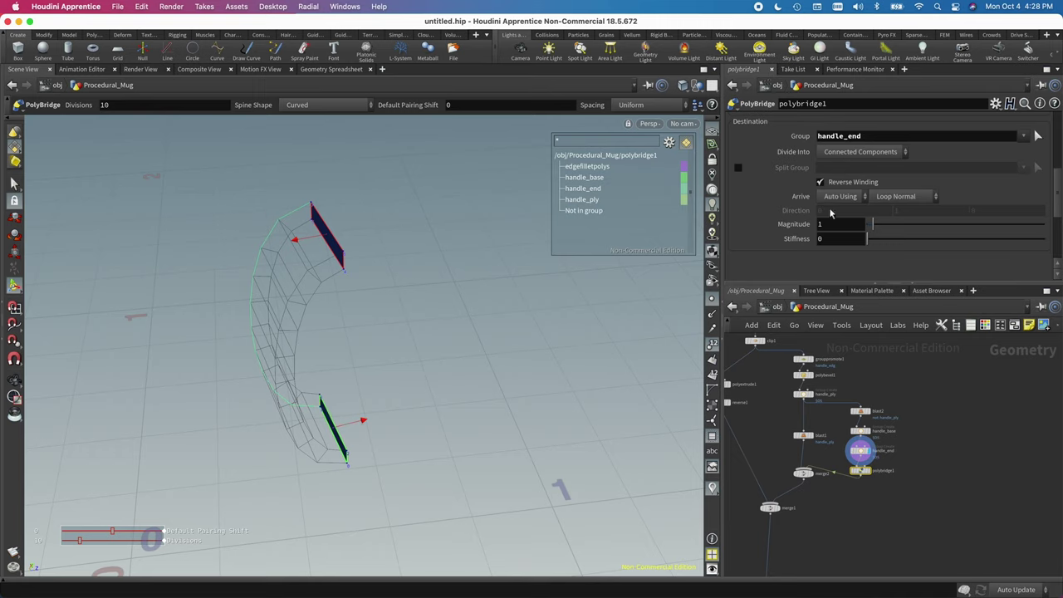
Flip the bridge direction in polybridge1 by disabling Reverse Winding for the destination and enabling it for the source
{"action": "scroll", "coordinate": [758, 209], "scroll_direction": "up", "scroll_amount": 2}
{"action": "left_click", "coordinate": [841, 240]}
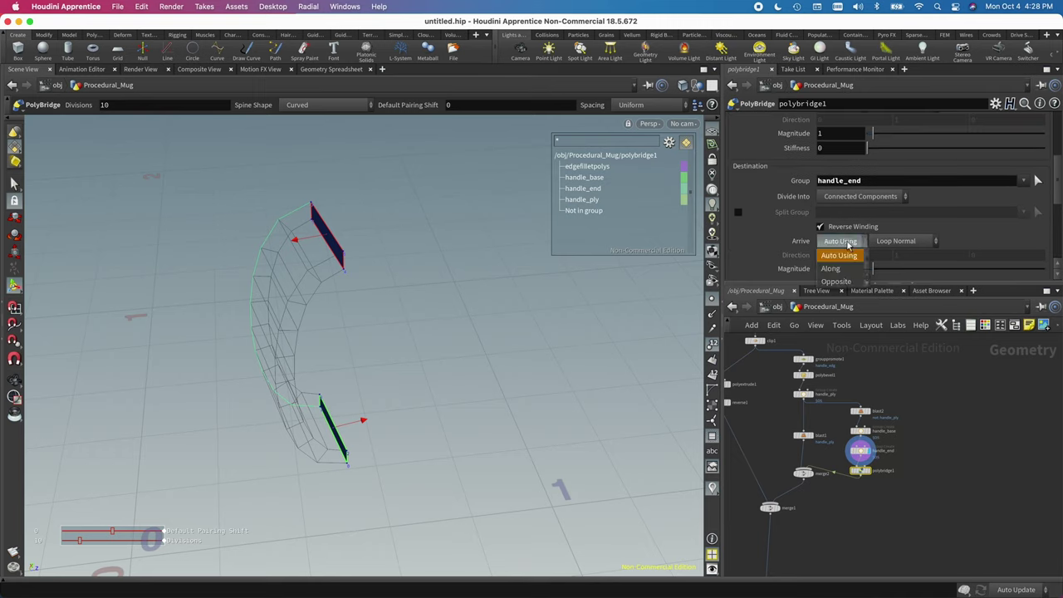
{"action": "left_click", "coordinate": [787, 236]}
{"action": "left_click", "coordinate": [823, 228]}
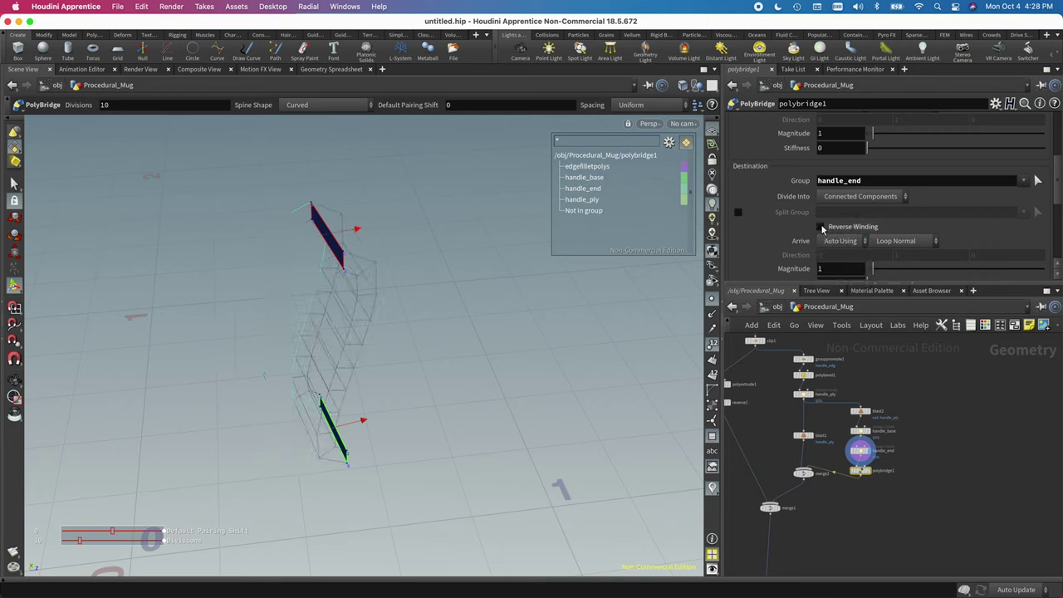
{"action": "scroll", "coordinate": [757, 231], "scroll_direction": "up", "scroll_amount": 2}
{"action": "scroll", "coordinate": [781, 224], "scroll_direction": "up", "scroll_amount": 2}
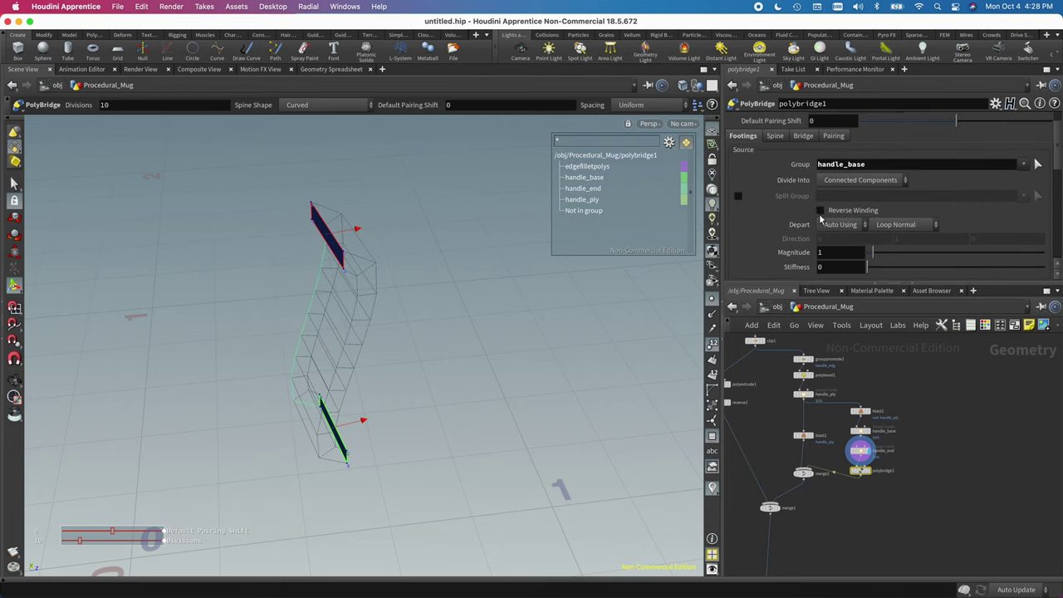
{"action": "left_click", "coordinate": [821, 211]}
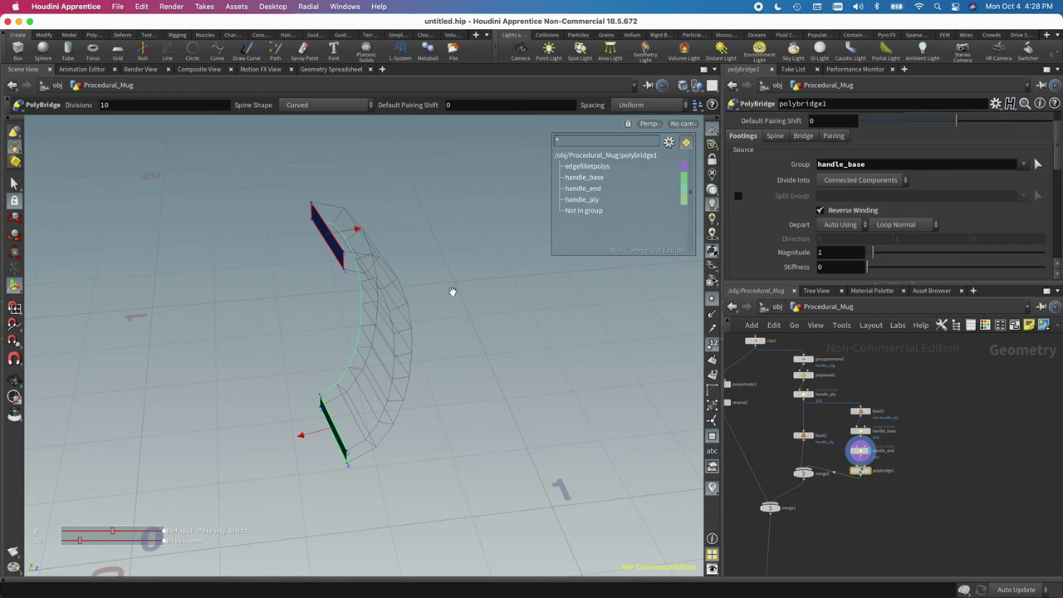
In polybridge1, set Depart and Arrive to Along, with Reverse Winding disabled for the source and enabled for the destination
{"action": "left_click_drag", "start_coordinate": [452, 291], "coordinate": [420, 309]}
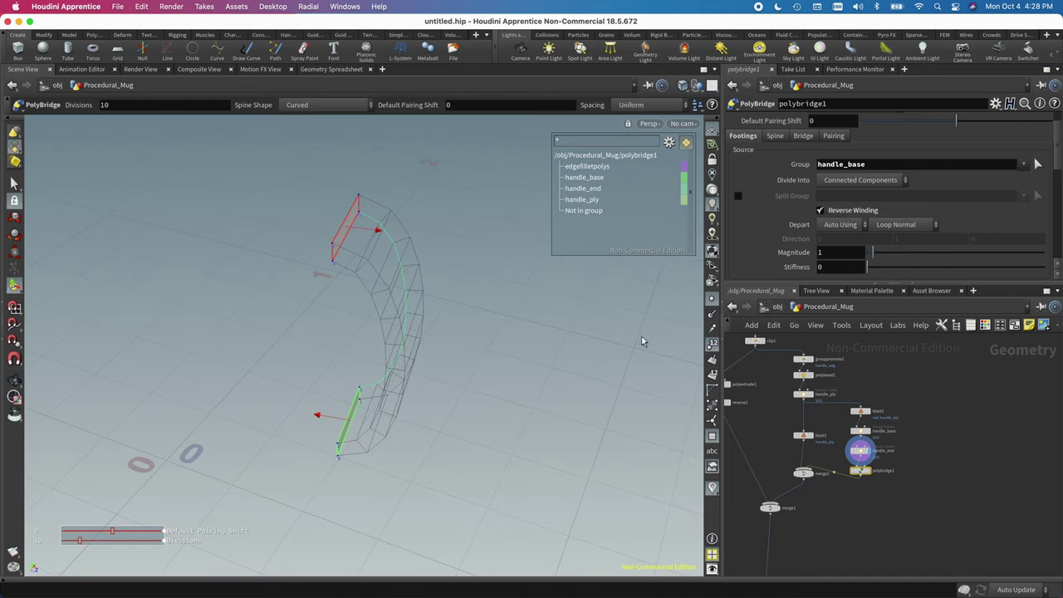
{"action": "middle_click_drag", "start_coordinate": [850, 500], "coordinate": [893, 475]}
{"action": "left_click", "coordinate": [845, 225]}
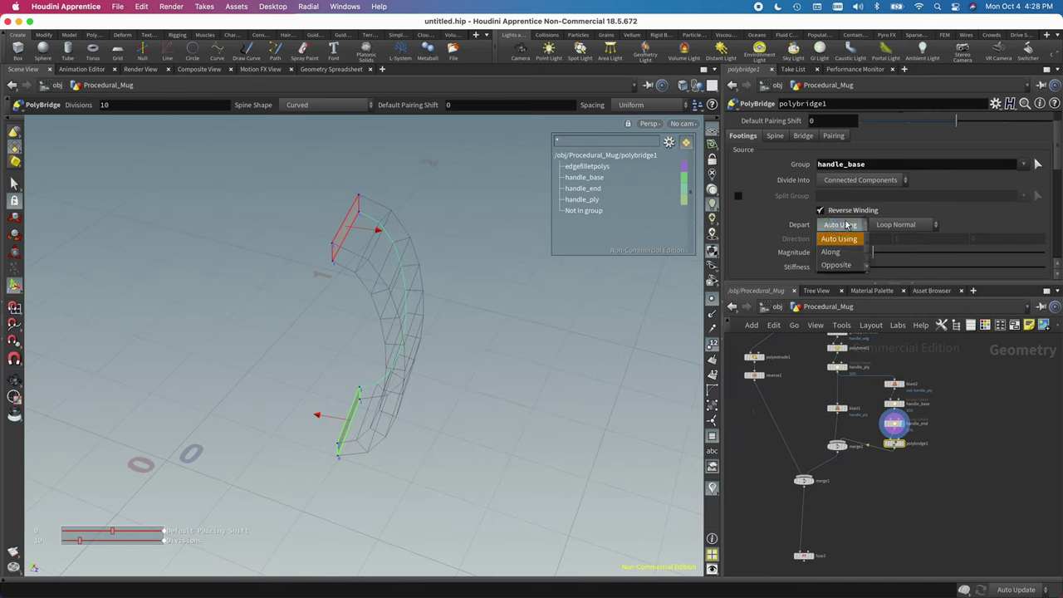
{"action": "left_click", "coordinate": [846, 252]}
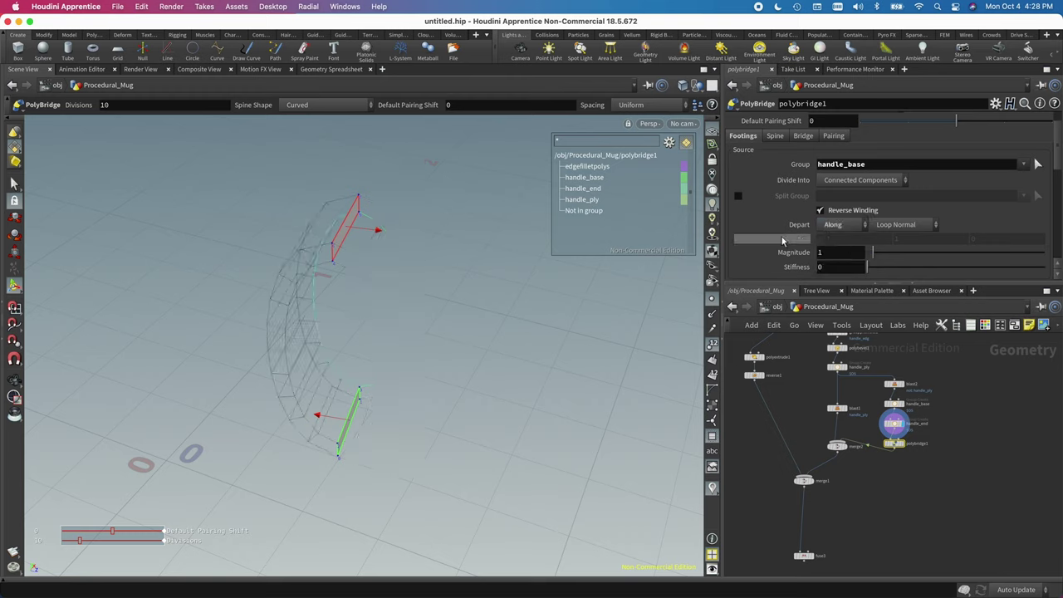
{"action": "scroll", "coordinate": [782, 236], "scroll_direction": "down", "scroll_amount": 2}
{"action": "scroll", "coordinate": [831, 178], "scroll_direction": "down", "scroll_amount": 3}
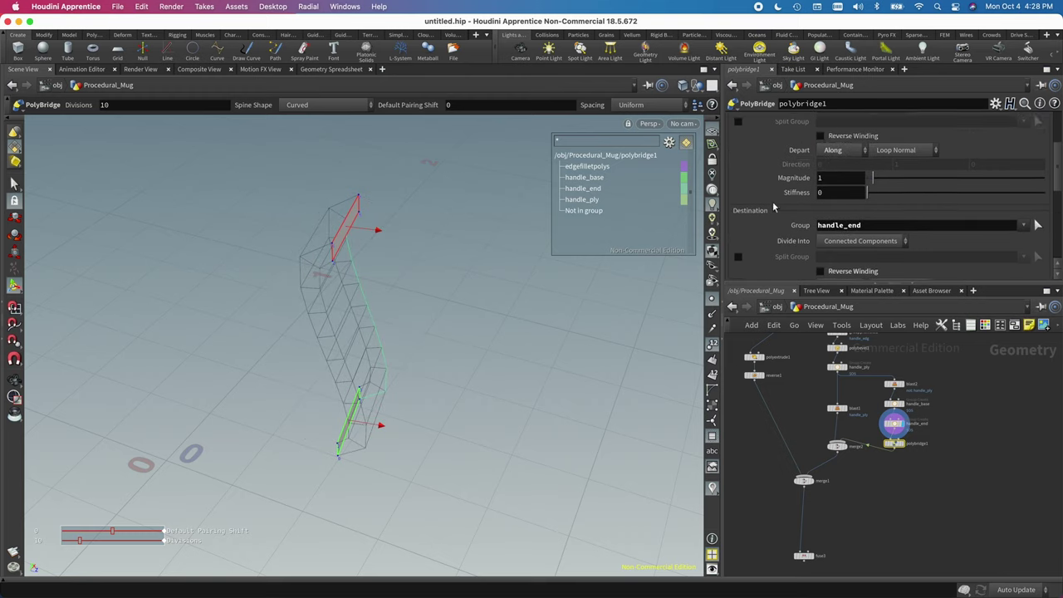
{"action": "scroll", "coordinate": [838, 270], "scroll_direction": "down", "scroll_amount": 2}
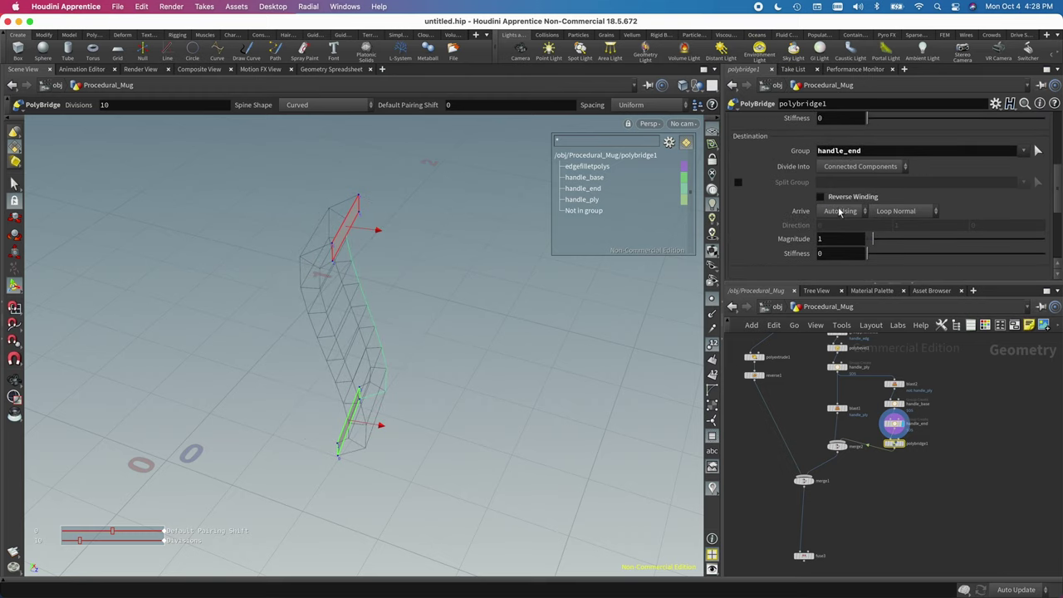
{"action": "left_click", "coordinate": [839, 211]}
{"action": "left_click", "coordinate": [837, 240]}
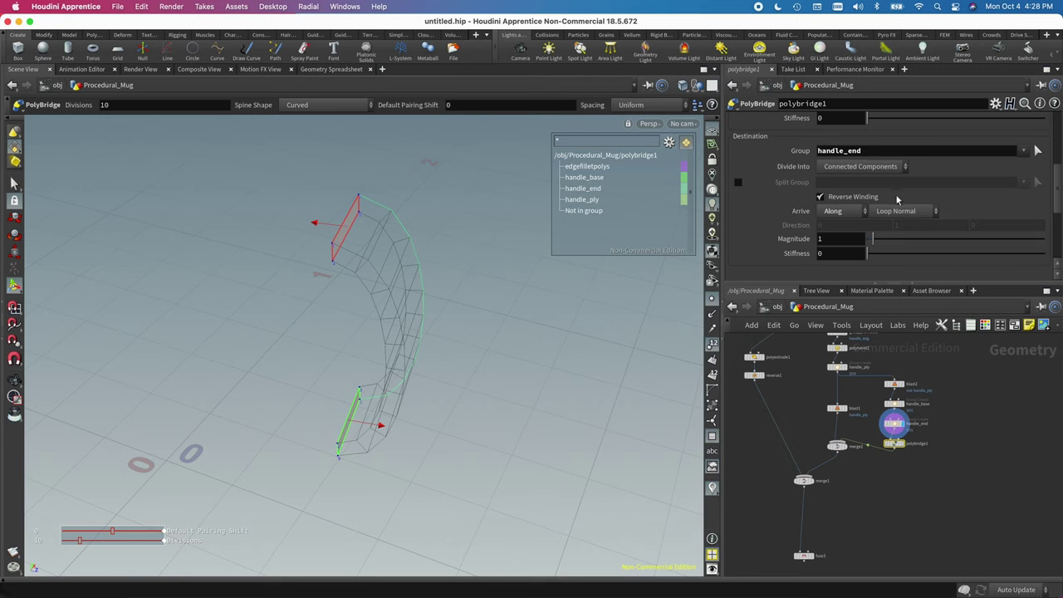
Widen the handle's curve in polybridge1 by setting the destination magnitude to 1.74 and the source magnitude to 1.83
{"action": "left_click_drag", "start_coordinate": [873, 243], "coordinate": [877, 241]}
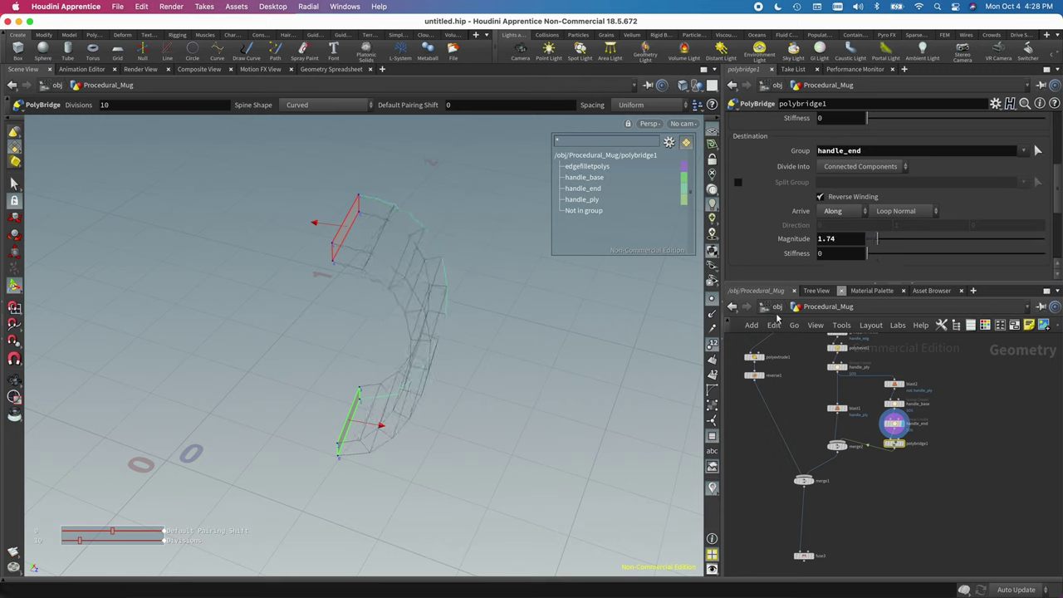
{"action": "scroll", "coordinate": [782, 197], "scroll_direction": "up", "scroll_amount": 4}
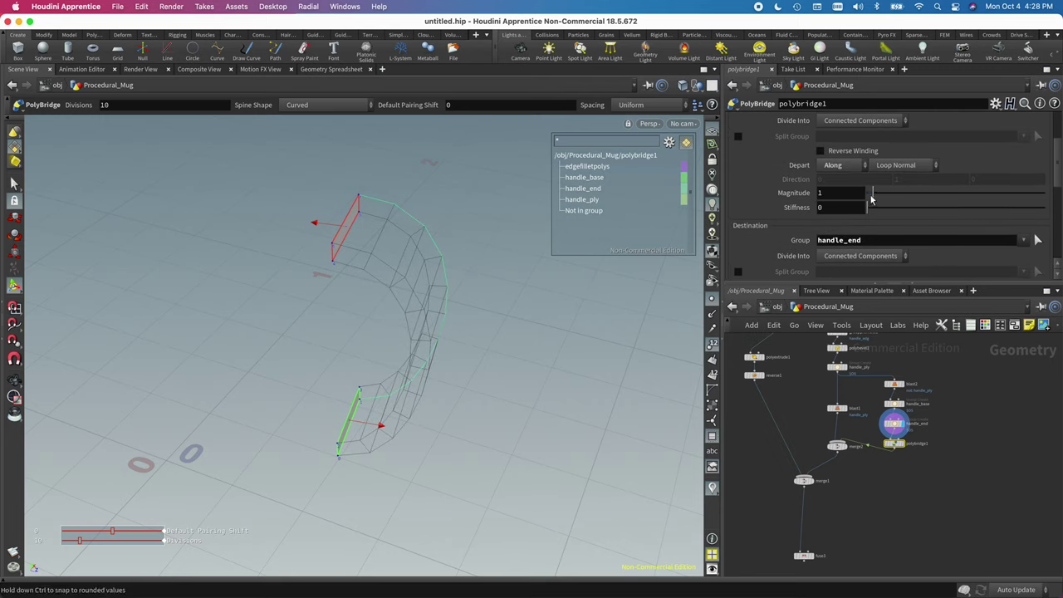
{"action": "left_click_drag", "start_coordinate": [871, 200], "coordinate": [880, 198]}
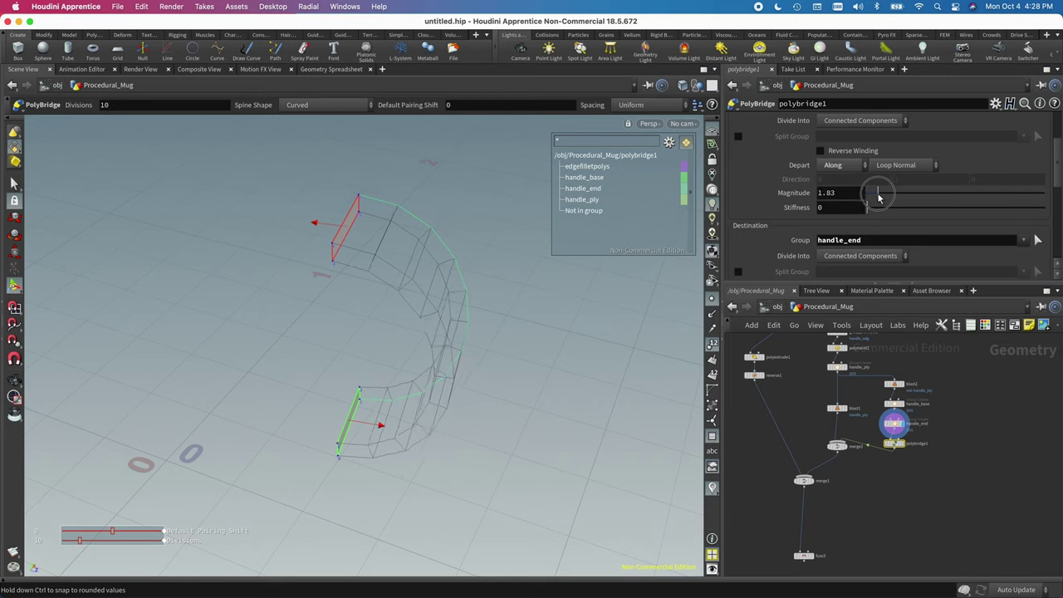
{"action": "key", "text": "Escape"}
{"action": "left_click_drag", "start_coordinate": [448, 275], "coordinate": [374, 238]}
{"action": "key", "text": "Return"}
Increase the destination magnitude of polybridge1 to 2.39 and check the handle's shape from several angles
{"action": "scroll", "coordinate": [781, 240], "scroll_direction": "down", "scroll_amount": 3}
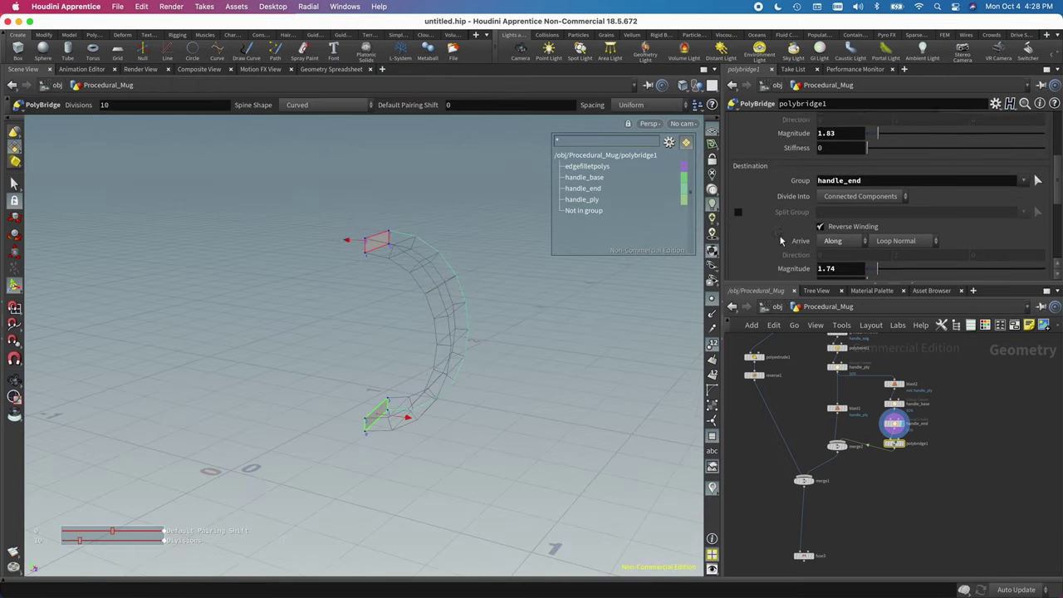
{"action": "scroll", "coordinate": [789, 248], "scroll_direction": "down", "scroll_amount": 3}
{"action": "left_click_drag", "start_coordinate": [881, 182], "coordinate": [883, 180]}
{"action": "key", "text": "Escape"}
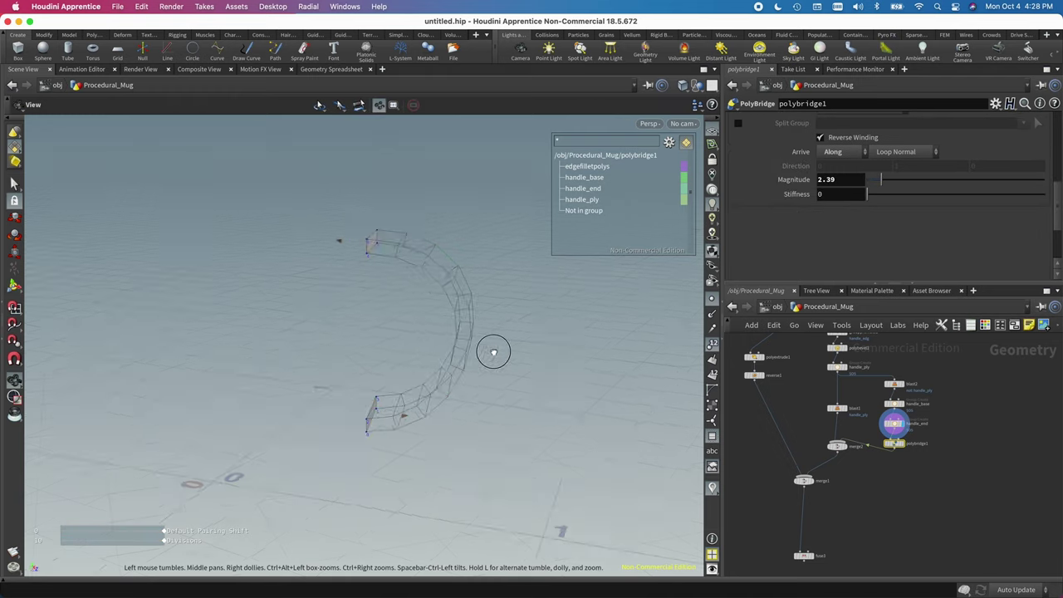
{"action": "left_click_drag", "start_coordinate": [492, 351], "coordinate": [306, 356]}
{"action": "left_click_drag", "start_coordinate": [306, 389], "coordinate": [470, 355]}
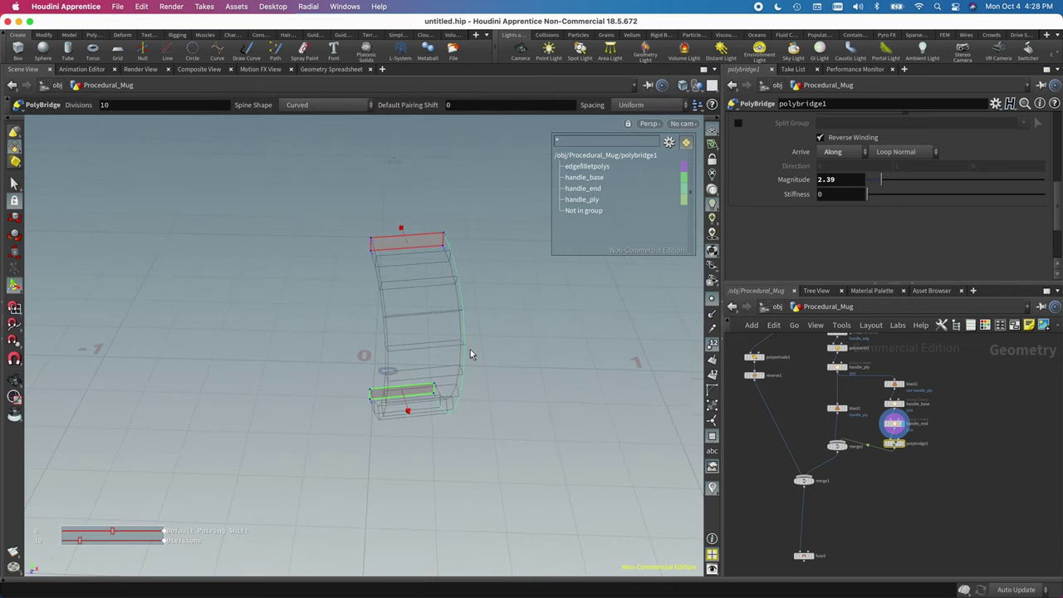
Display the whole mug at the merge1 node and raise the destination magnitude of polybridge1 to 3.24
{"action": "left_click", "coordinate": [817, 471]}
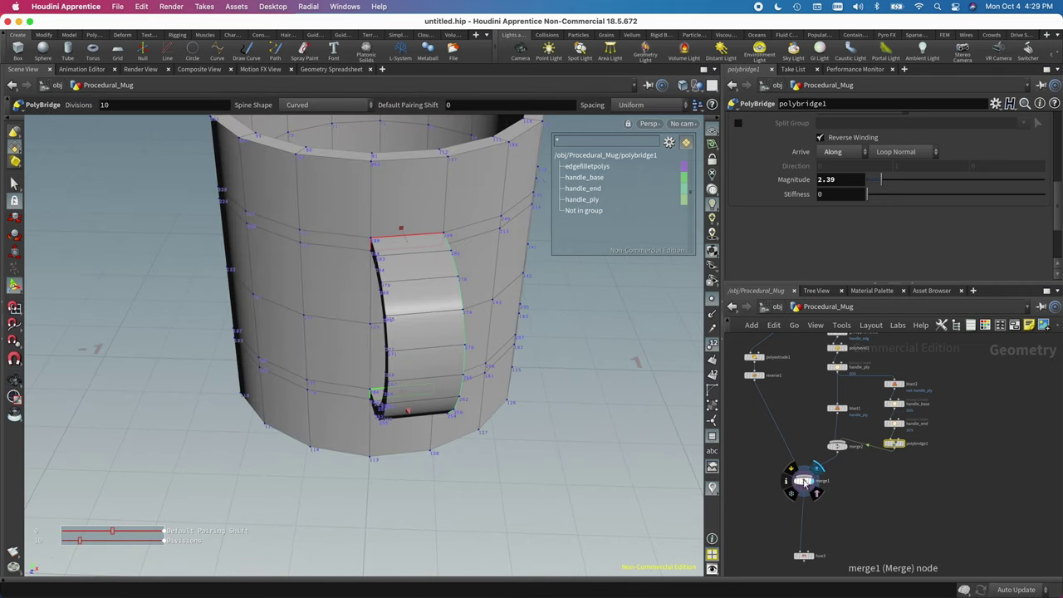
{"action": "key", "text": "space"}
{"action": "left_click_drag", "start_coordinate": [308, 361], "coordinate": [451, 318]}
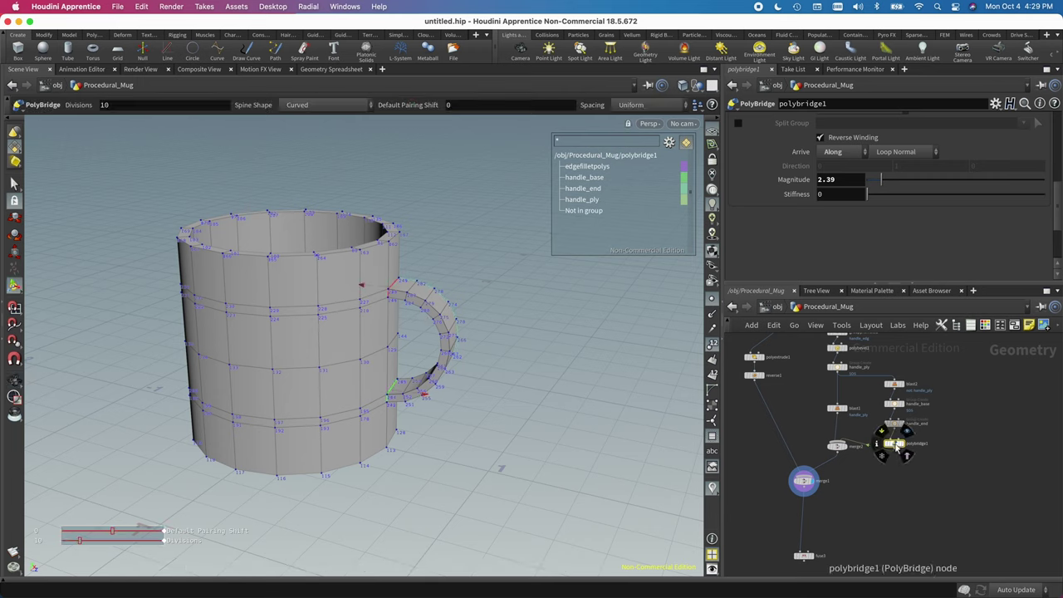
{"action": "scroll", "coordinate": [793, 221], "scroll_direction": "up", "scroll_amount": 3}
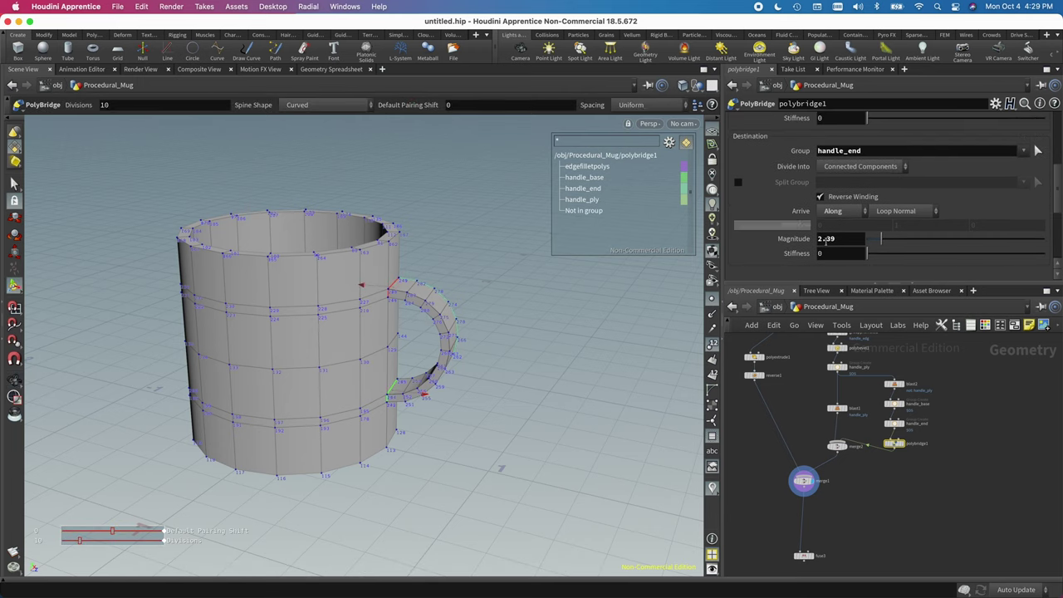
{"action": "left_click_drag", "start_coordinate": [881, 241], "coordinate": [887, 241]}
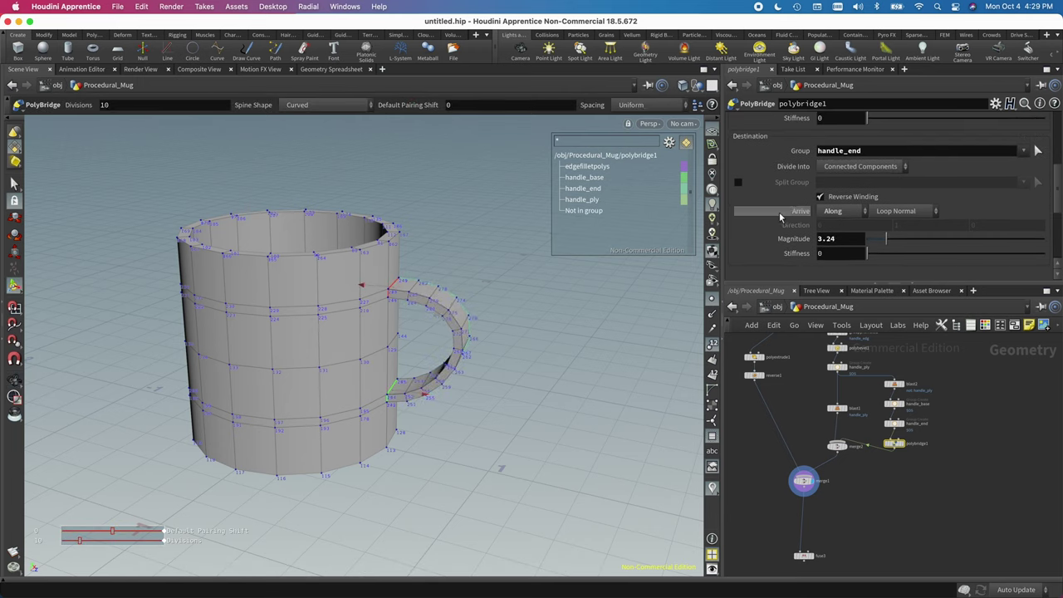
In polybridge1's spine settings, set Source Divisions to 0 and Spacing to Curvature Sensitive
{"action": "scroll", "coordinate": [785, 220], "scroll_direction": "up", "scroll_amount": 3}
{"action": "scroll", "coordinate": [785, 216], "scroll_direction": "up", "scroll_amount": 3}
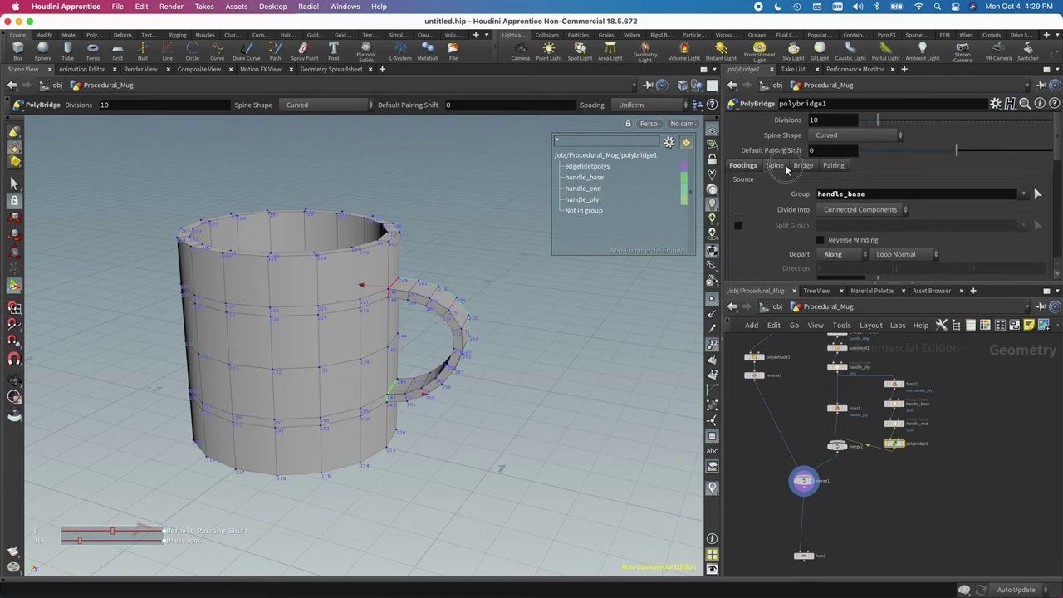
{"action": "left_click", "coordinate": [781, 165]}
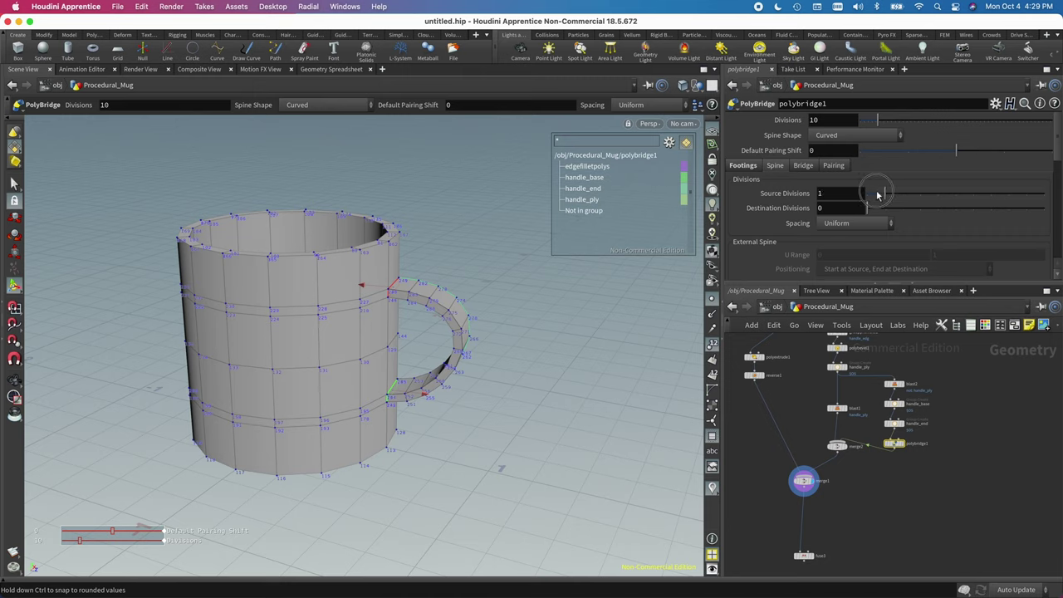
{"action": "left_click_drag", "start_coordinate": [879, 194], "coordinate": [867, 196]}
{"action": "left_click", "coordinate": [839, 223]}
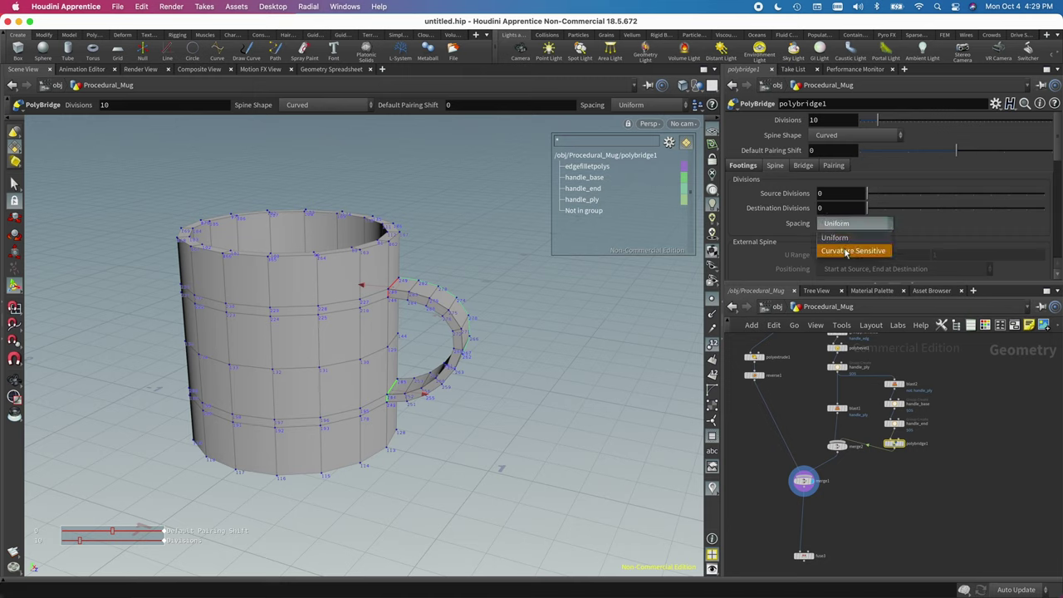
{"action": "left_click", "coordinate": [846, 252]}
{"action": "left_click_drag", "start_coordinate": [560, 296], "coordinate": [448, 384]}
{"action": "key", "text": "Return"}
{"action": "key", "text": "Escape"}
{"action": "left_click_drag", "start_coordinate": [426, 347], "coordinate": [289, 368]}
{"action": "key", "text": "Return"}
Display fuse3, then add a Subdivide node after it and display the subdivided mug
{"action": "scroll", "coordinate": [818, 466], "scroll_direction": "down", "scroll_amount": 5}
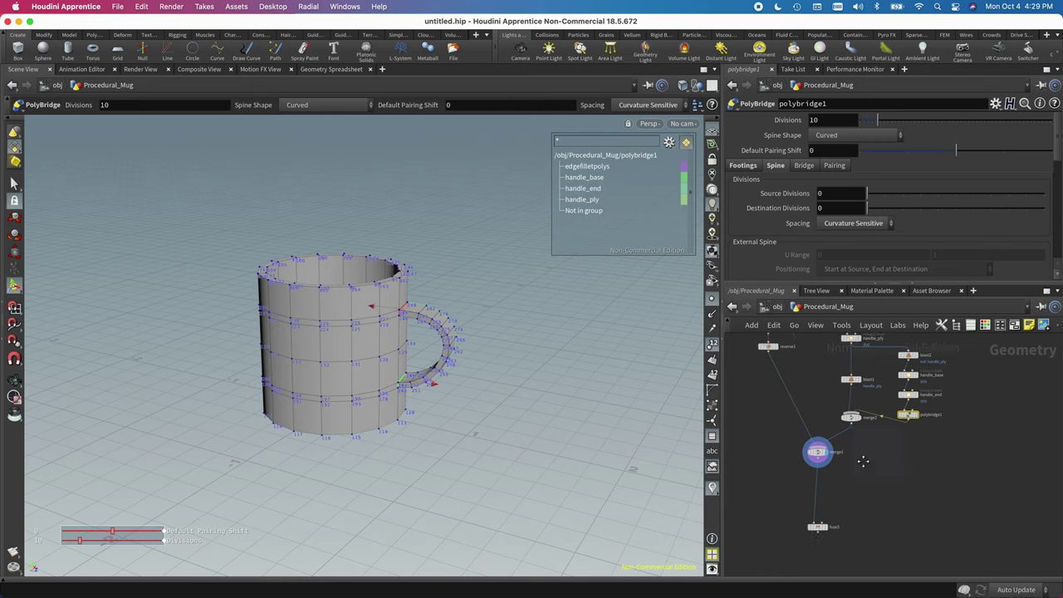
{"action": "left_click", "coordinate": [824, 464]}
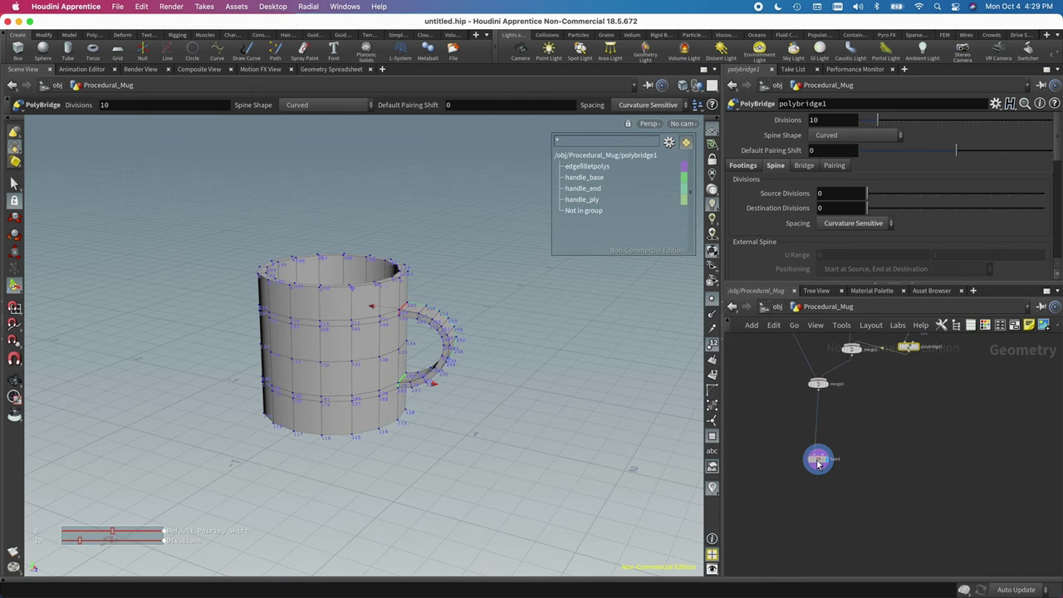
{"action": "key", "text": "Tab"}
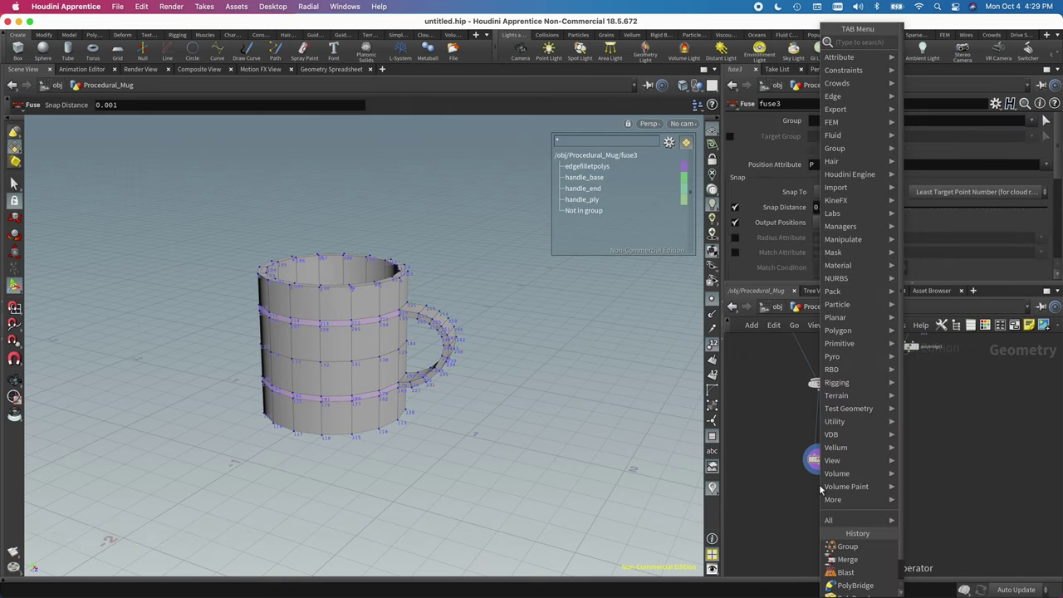
{"action": "type", "text": "sub"}
{"action": "key", "text": "Return"}
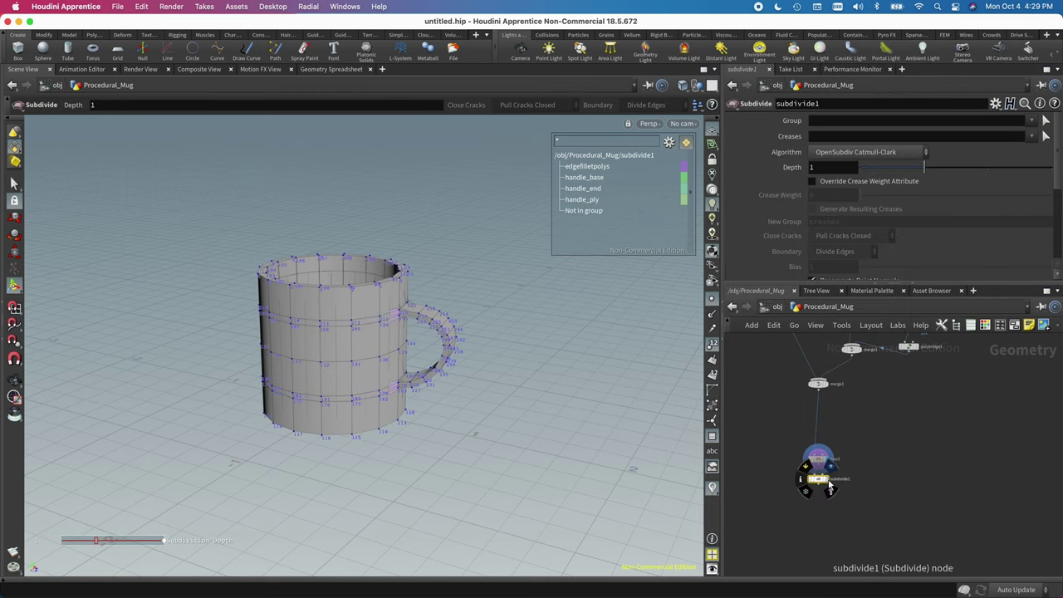
{"action": "left_click", "coordinate": [818, 480]}
Examine the subdivided mug's rim, body and handle joints from several angles
{"action": "key", "text": "Escape"}
{"action": "left_click_drag", "start_coordinate": [332, 317], "coordinate": [539, 324]}
{"action": "scroll", "coordinate": [539, 325], "scroll_direction": "up", "scroll_amount": 5}
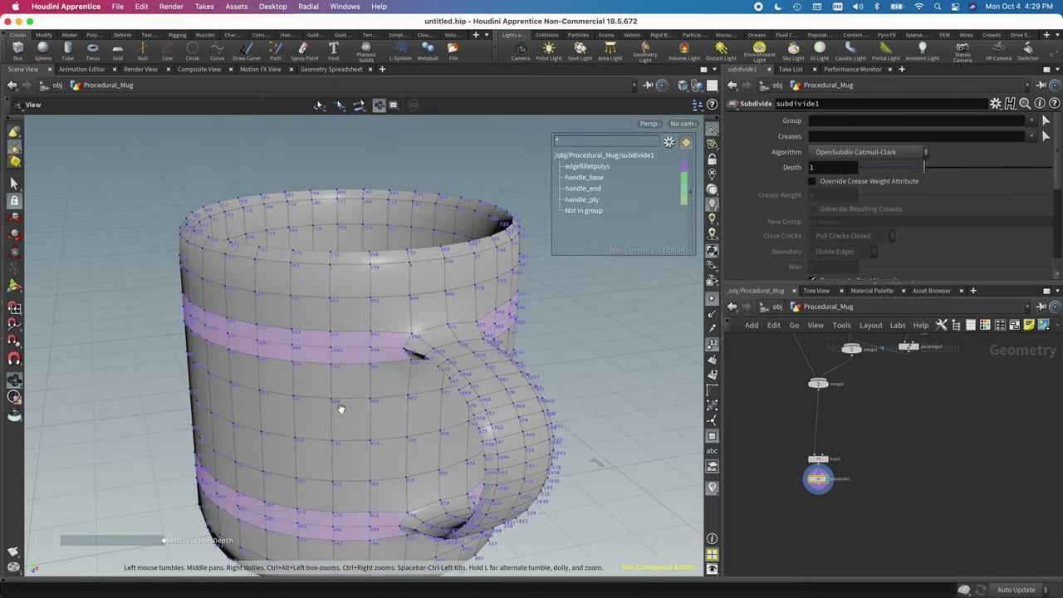
{"action": "left_click_drag", "start_coordinate": [340, 408], "coordinate": [408, 399]}
{"action": "key", "text": "Return"}
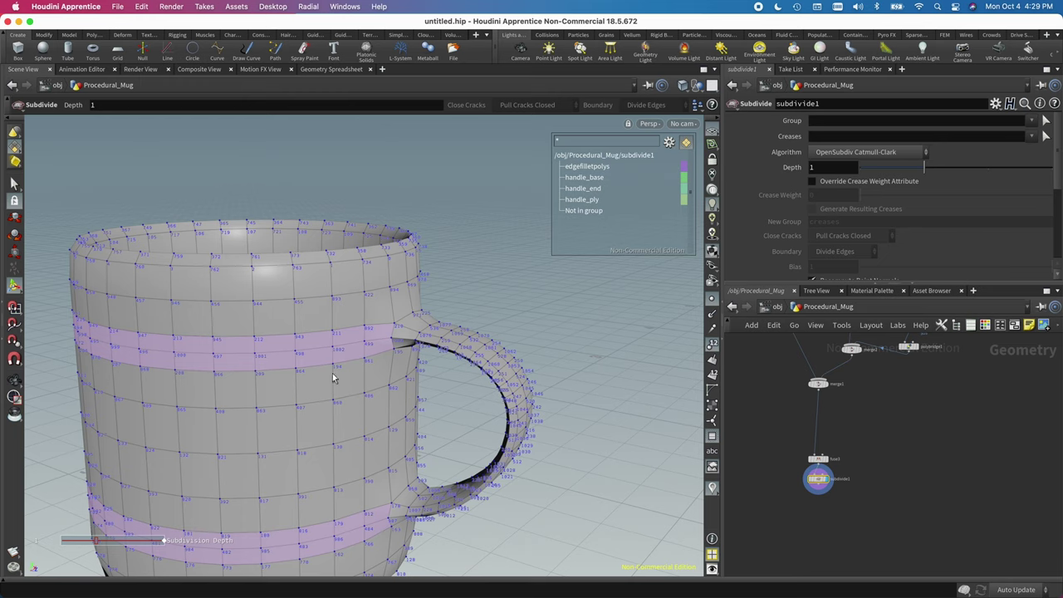
{"action": "left_click_drag", "start_coordinate": [273, 340], "coordinate": [375, 317]}
{"action": "key", "text": "Escape"}
{"action": "key", "text": "Return"}
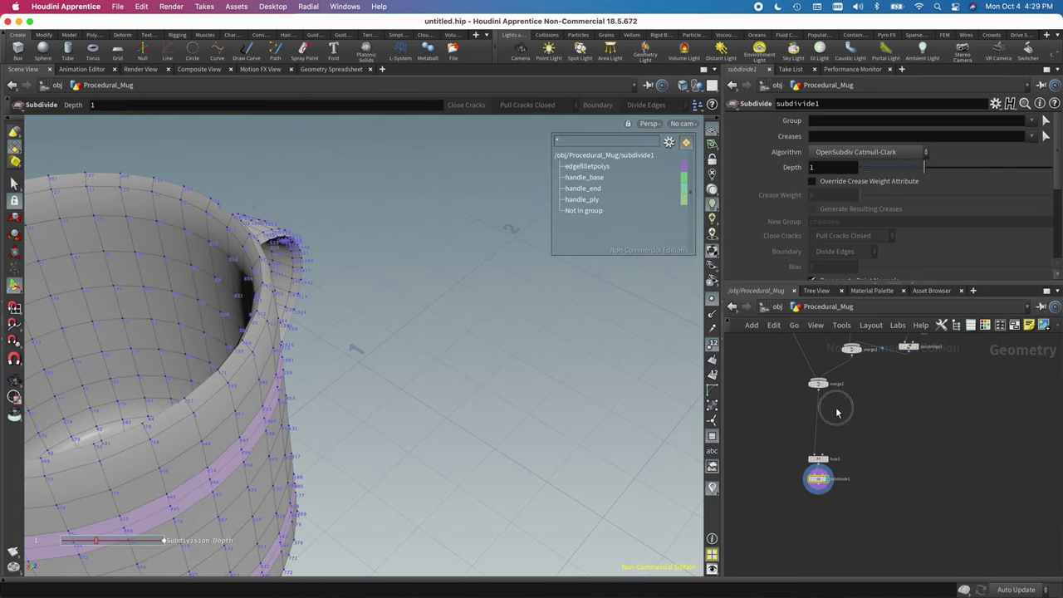
Insert a Group node between fuse3 and subdivide1 and name it round_edg
{"action": "key", "text": "Tab"}
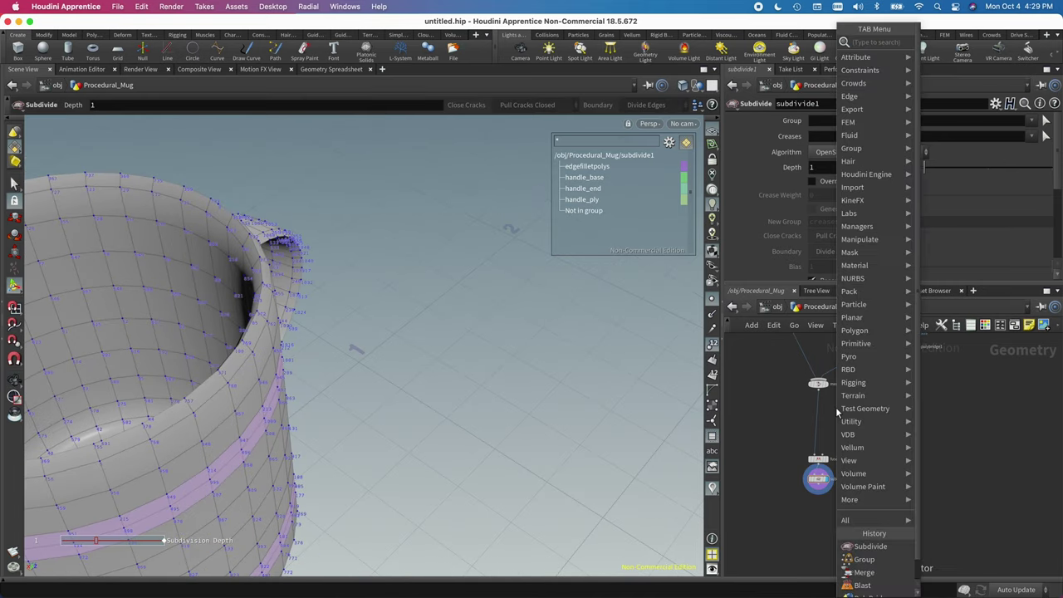
{"action": "type", "text": "group"}
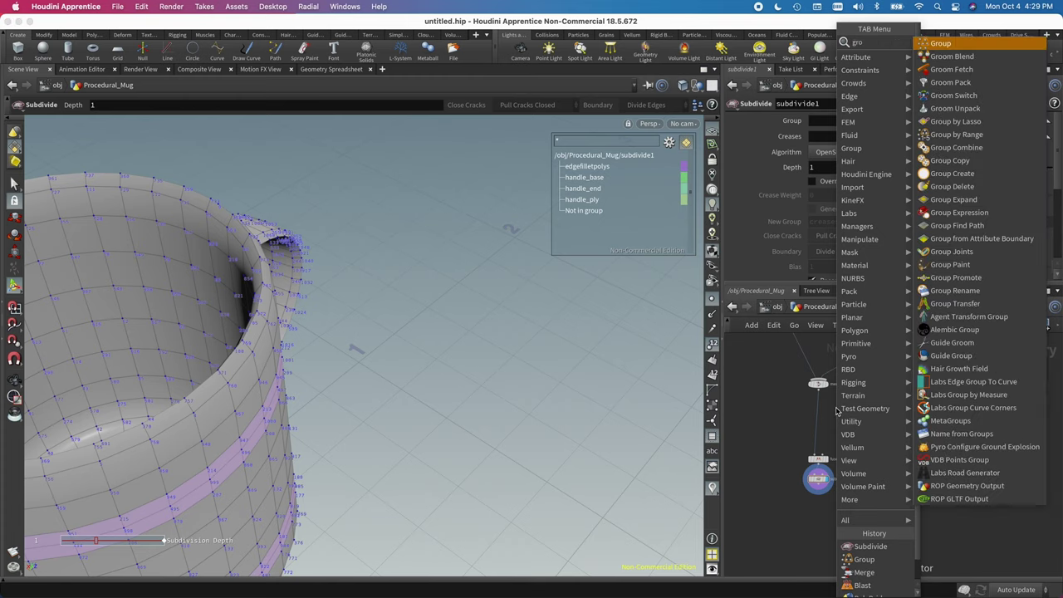
{"action": "key", "text": "Return"}
{"action": "left_click", "coordinate": [833, 425]}
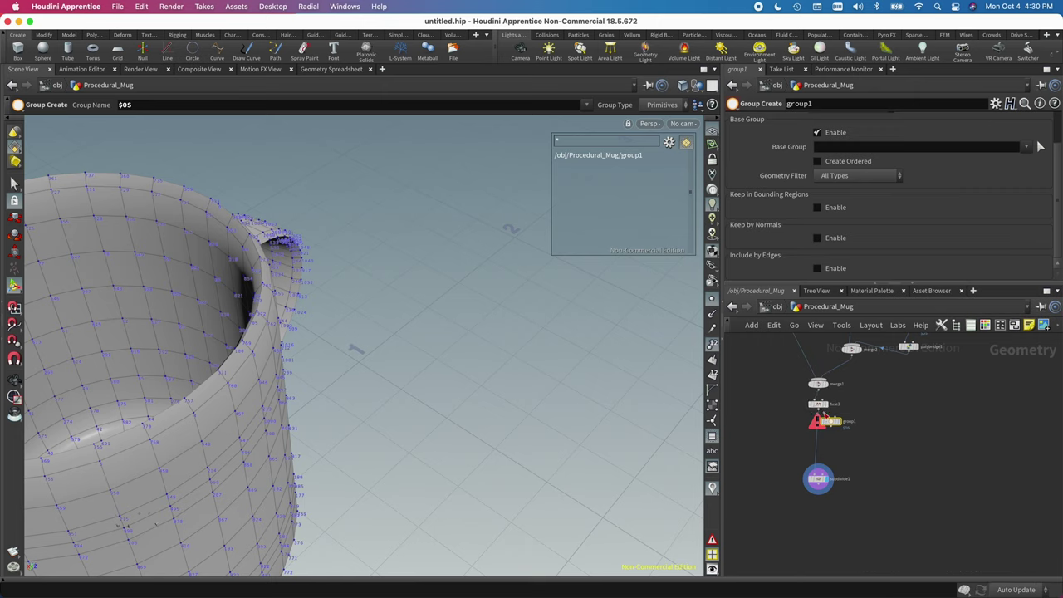
{"action": "left_click_drag", "start_coordinate": [833, 425], "coordinate": [822, 425]}
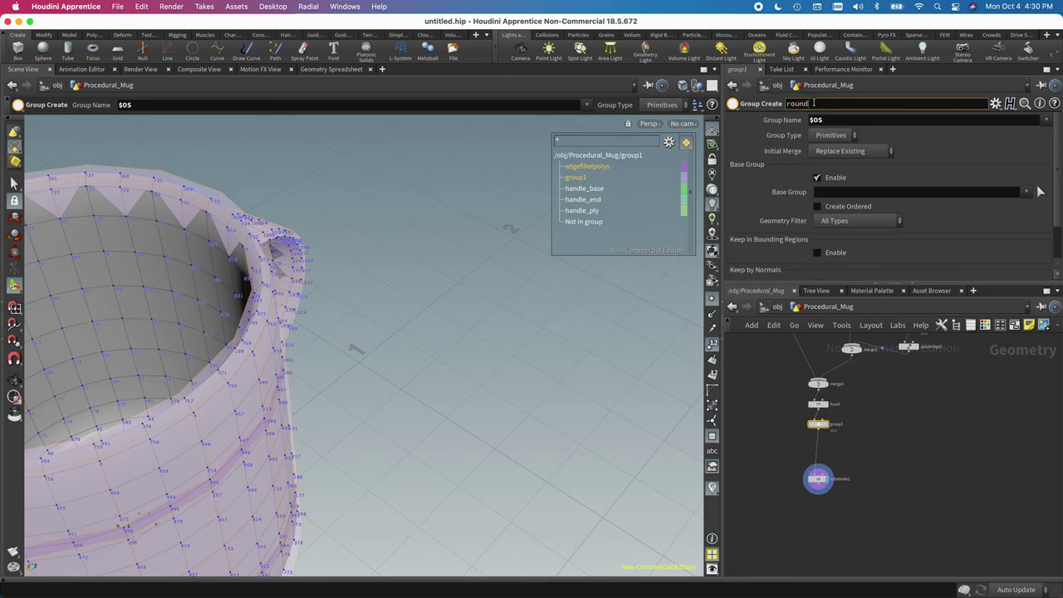
{"action": "key", "text": "Return"}
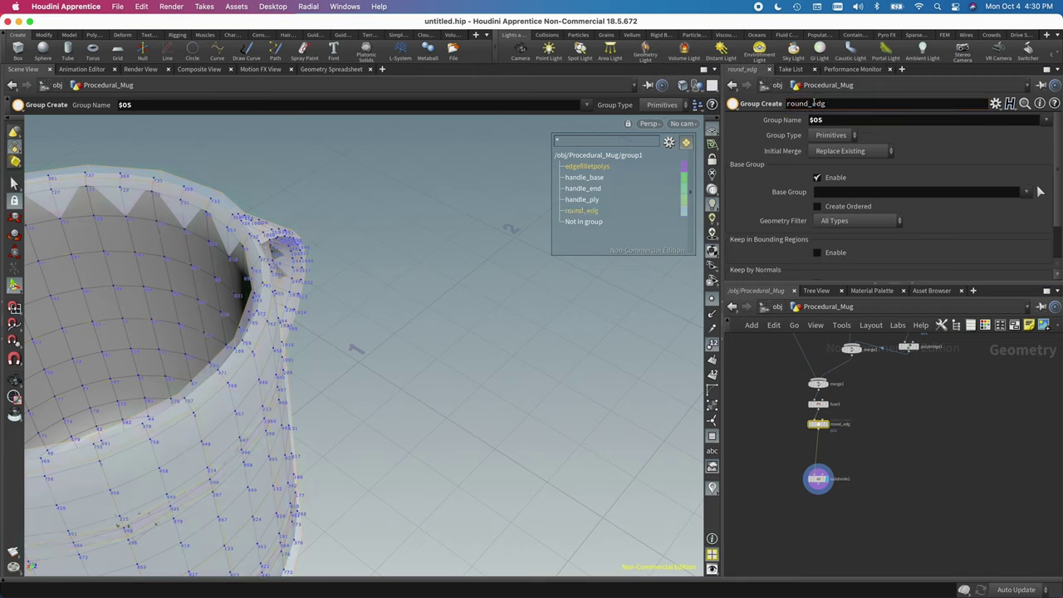
Set the round_edg group's type to Edges, with Base Group off and Include by Edges on, and display the node
{"action": "left_click", "coordinate": [818, 178]}
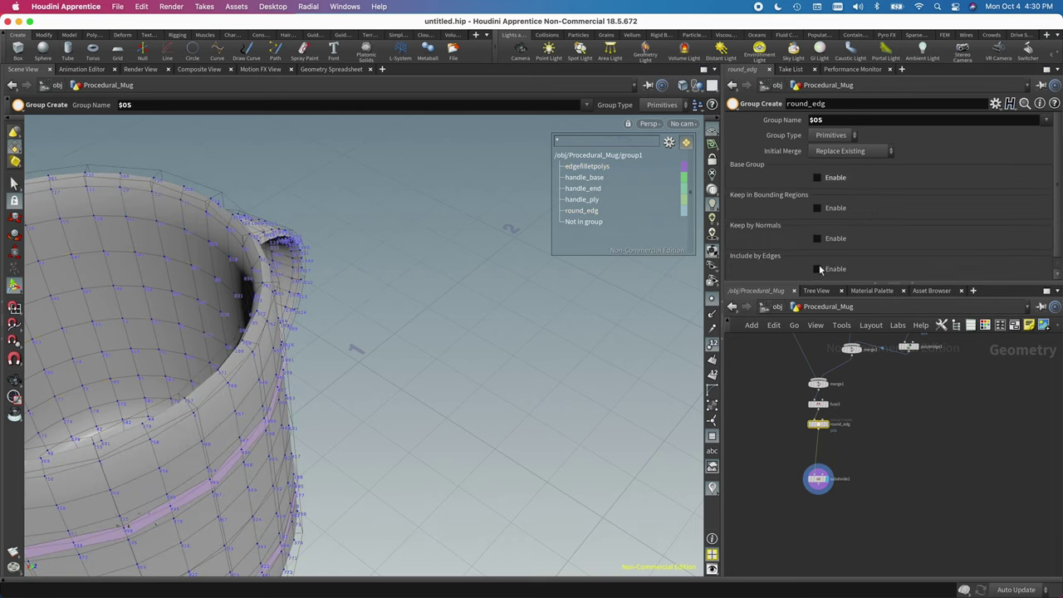
{"action": "left_click", "coordinate": [839, 137]}
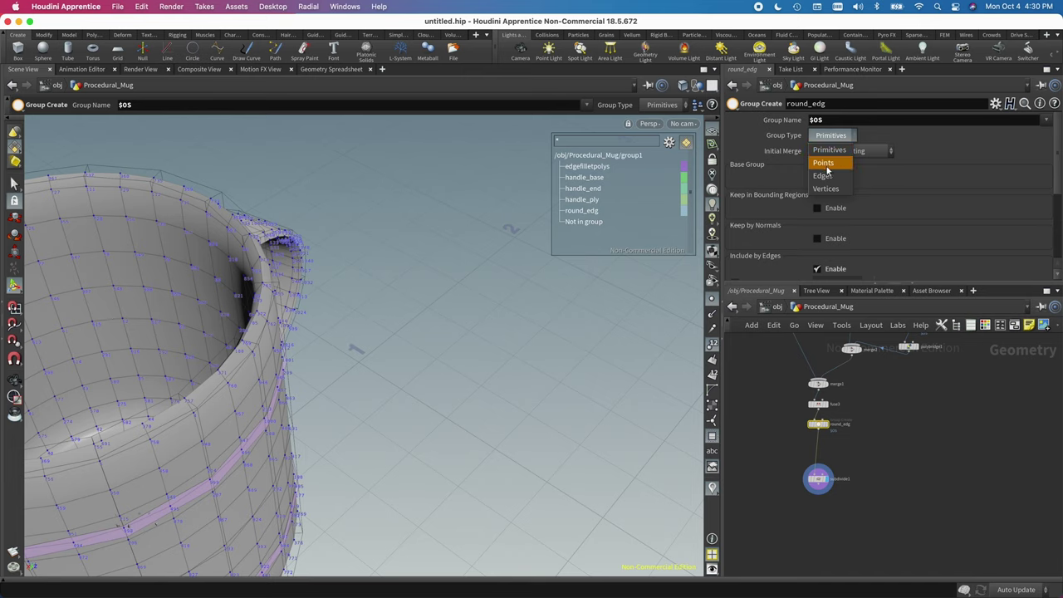
{"action": "left_click", "coordinate": [828, 176]}
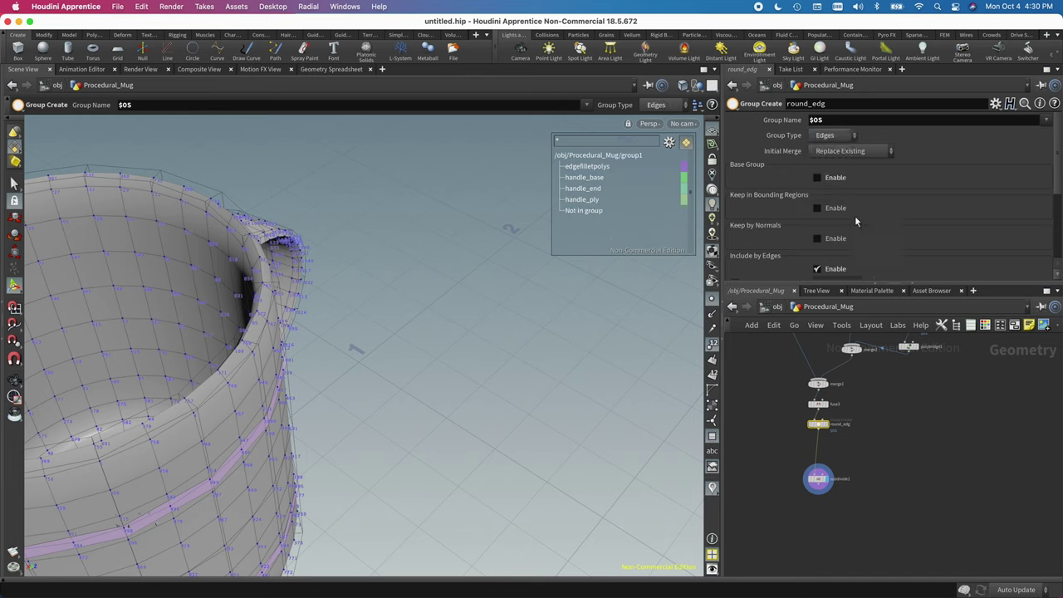
{"action": "scroll", "coordinate": [875, 235], "scroll_direction": "down", "scroll_amount": 3}
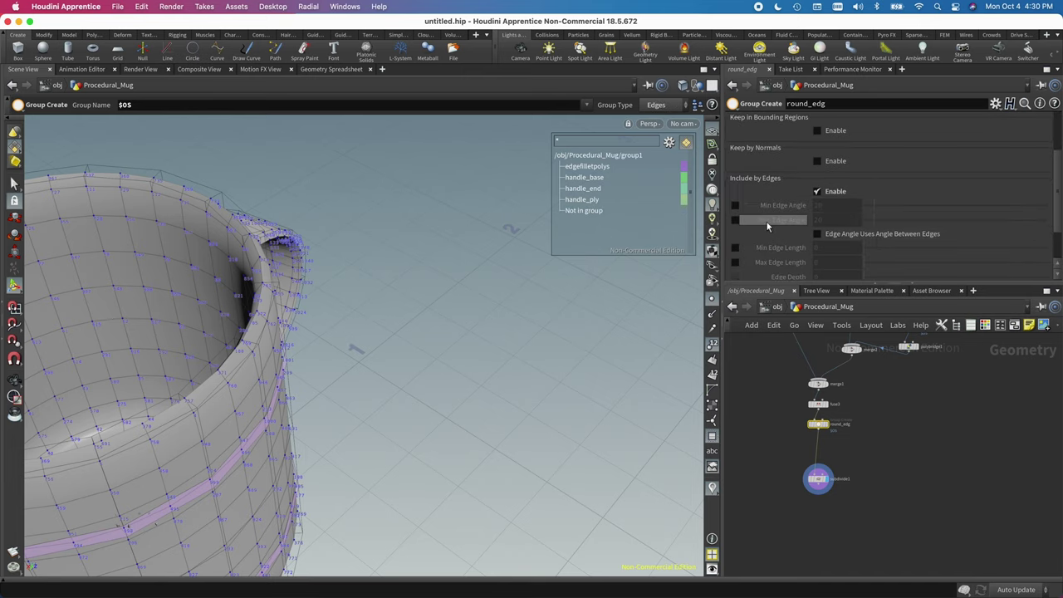
{"action": "left_click", "coordinate": [827, 424]}
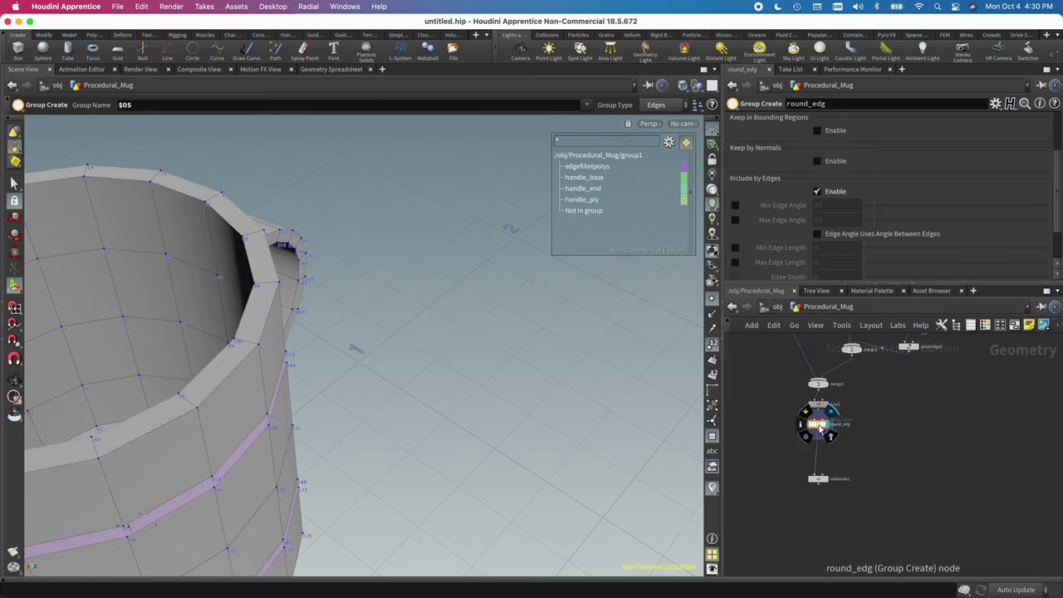
{"action": "key", "text": "Escape"}
{"action": "left_click_drag", "start_coordinate": [458, 354], "coordinate": [387, 307]}
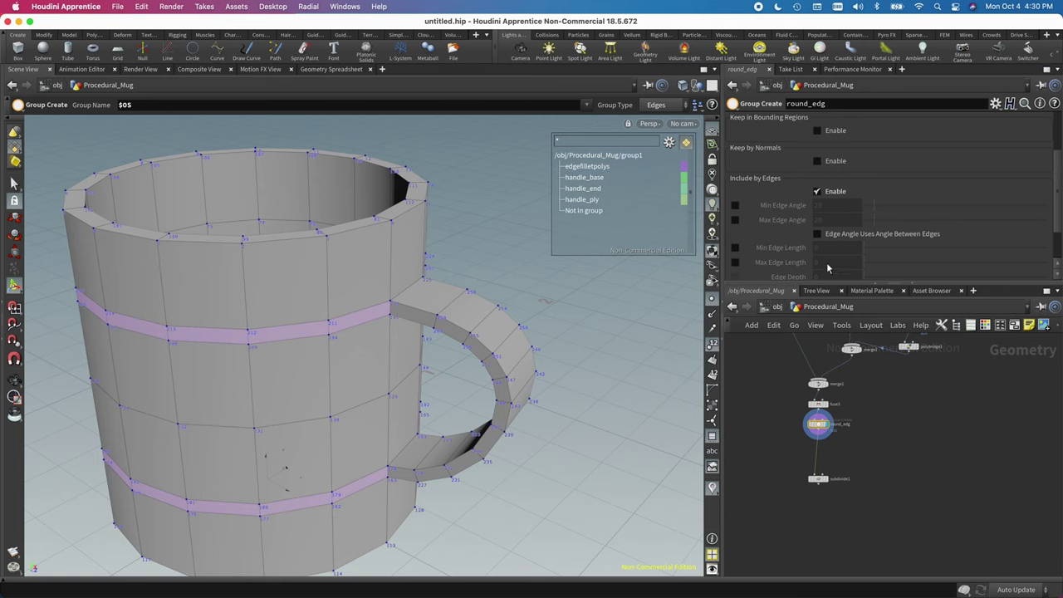
Try limiting the round_edg edges with a Max Edge Angle of 11.4 instead of a minimum angle
{"action": "left_click", "coordinate": [734, 205]}
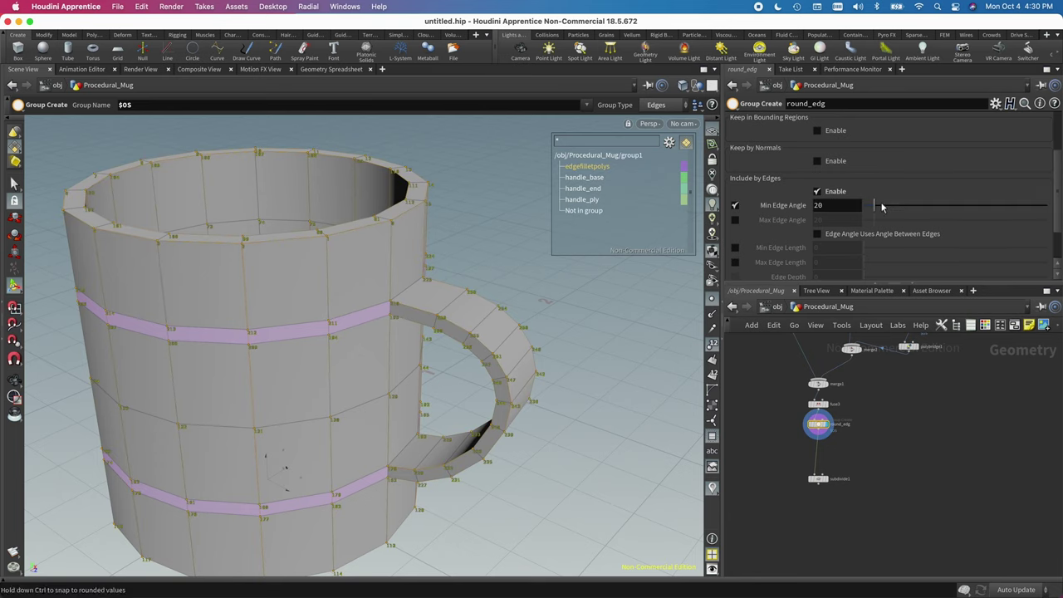
{"action": "left_click", "coordinate": [734, 205]}
{"action": "left_click", "coordinate": [734, 220]}
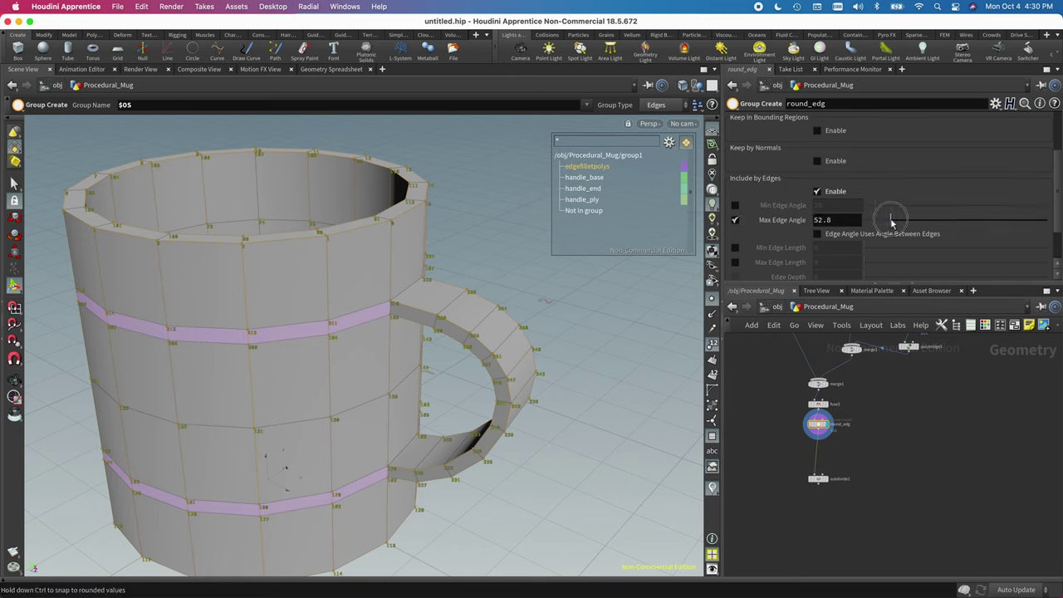
{"action": "left_click_drag", "start_coordinate": [899, 222], "coordinate": [853, 217]}
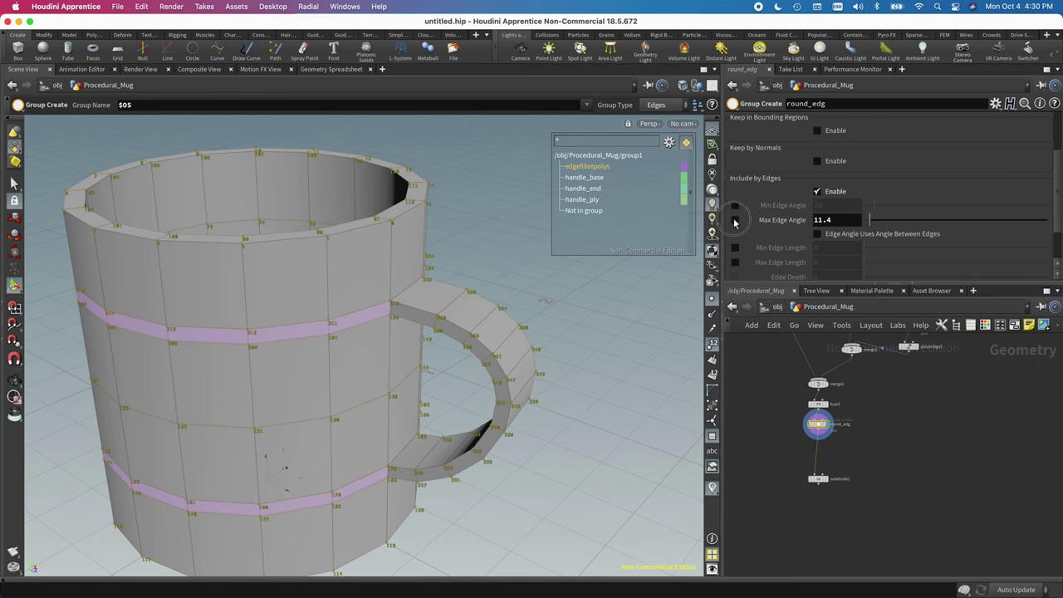
{"action": "left_click", "coordinate": [734, 219]}
Enable Min Edge Angle on round_edg and tune it to 36.5, checking the mug's rim, base and handle edges
{"action": "left_click", "coordinate": [734, 206]}
{"action": "left_click_drag", "start_coordinate": [872, 204], "coordinate": [929, 209]}
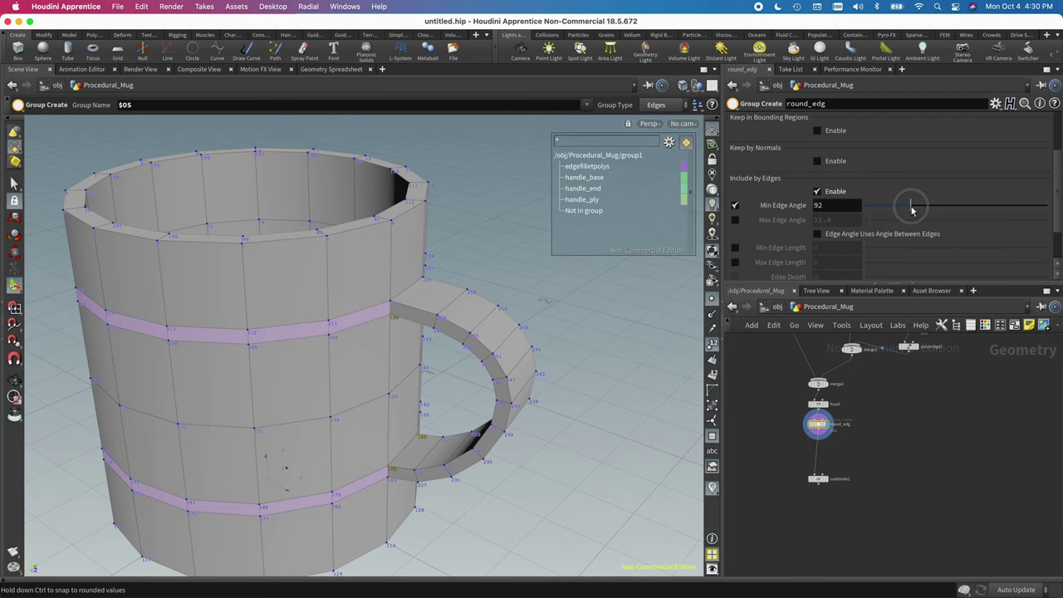
{"action": "left_click_drag", "start_coordinate": [911, 209], "coordinate": [907, 209]}
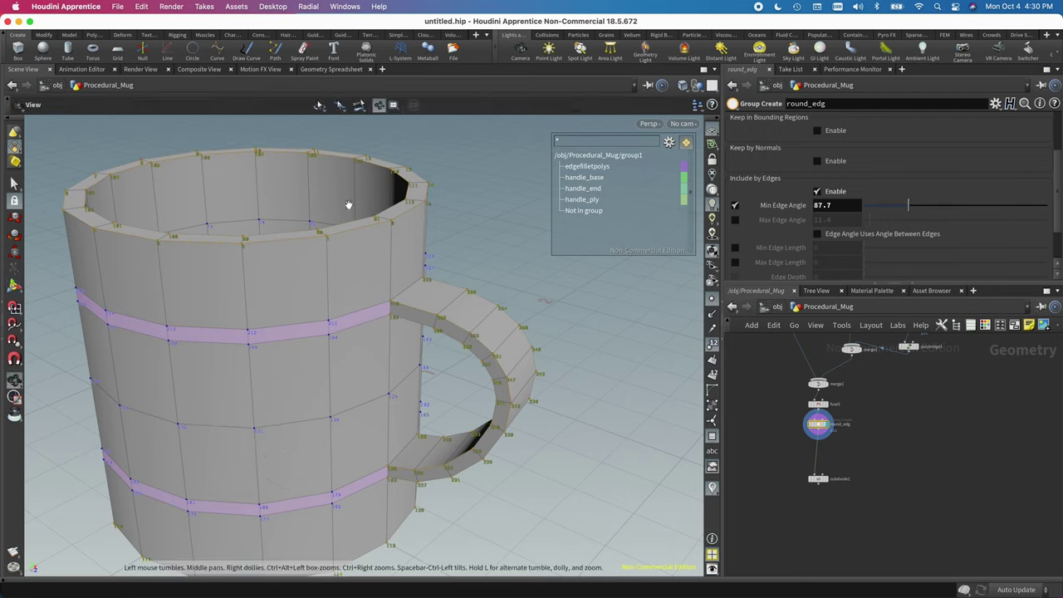
{"action": "key", "text": "space"}
{"action": "left_click_drag", "start_coordinate": [346, 277], "coordinate": [382, 307]}
{"action": "key", "text": "space"}
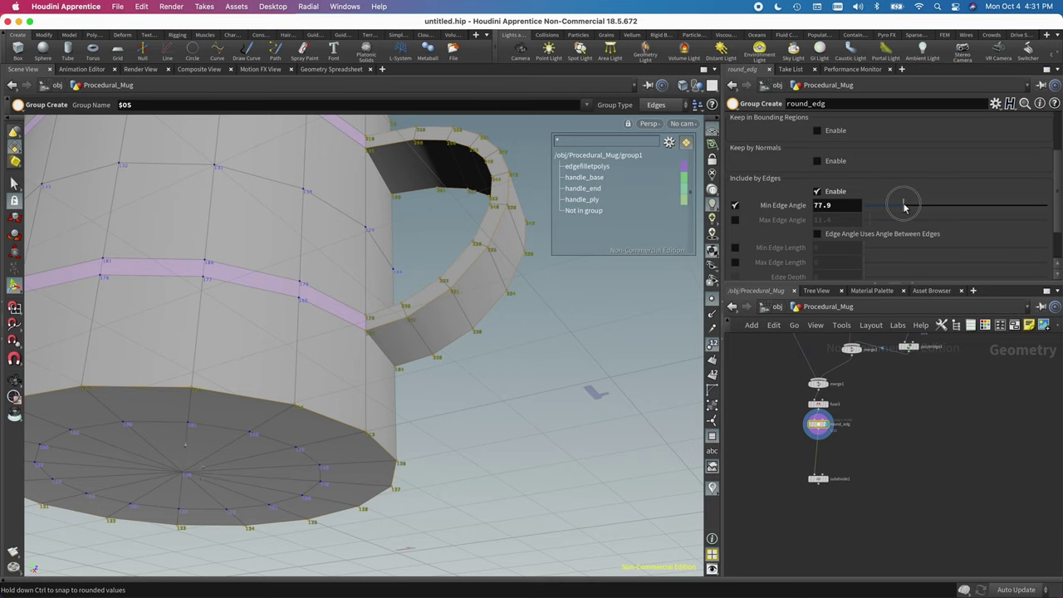
{"action": "key", "text": "space"}
{"action": "left_click_drag", "start_coordinate": [415, 275], "coordinate": [363, 325]}
{"action": "scroll", "coordinate": [415, 324], "scroll_direction": "down", "scroll_amount": 5}
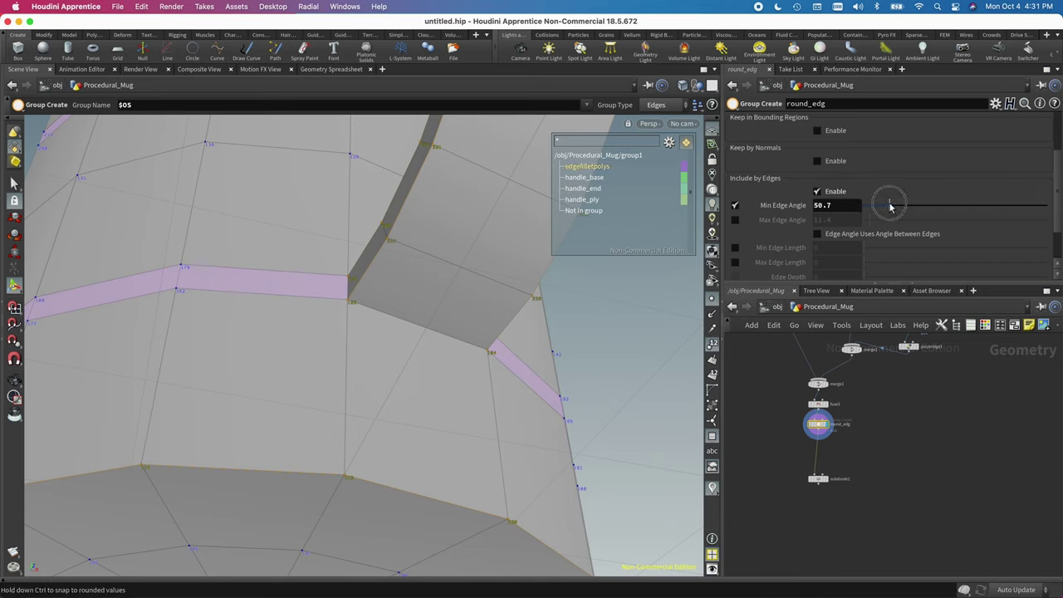
{"action": "mouse_move", "coordinate": [880, 206]}
{"action": "left_mouse_down"}
{"action": "mouse_move", "coordinate": [871, 205]}
{"action": "mouse_move", "coordinate": [882, 204]}
{"action": "left_mouse_up"}
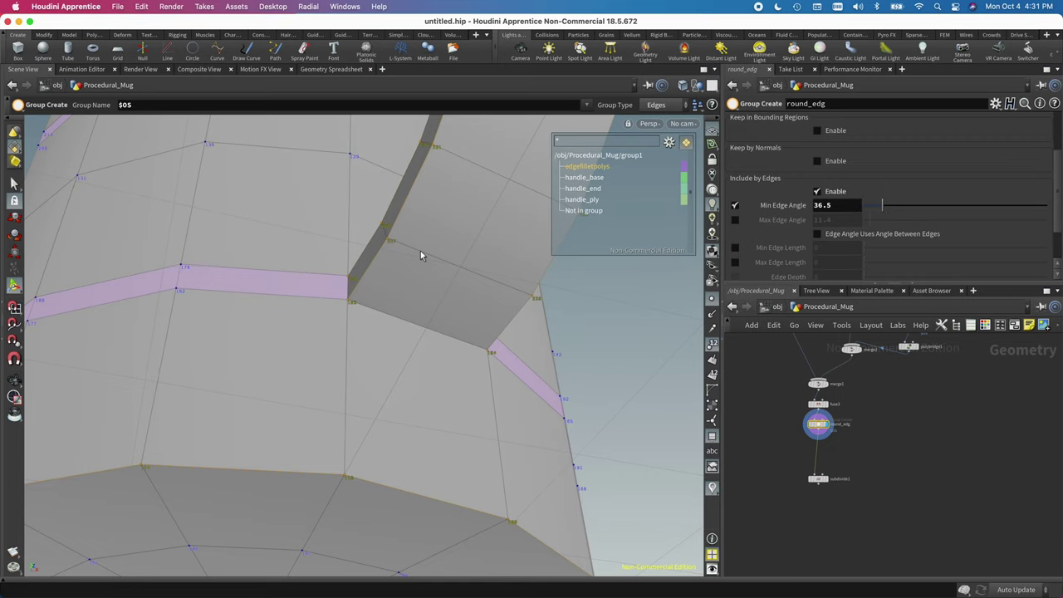
{"action": "left_click_drag", "start_coordinate": [420, 251], "coordinate": [548, 313]}
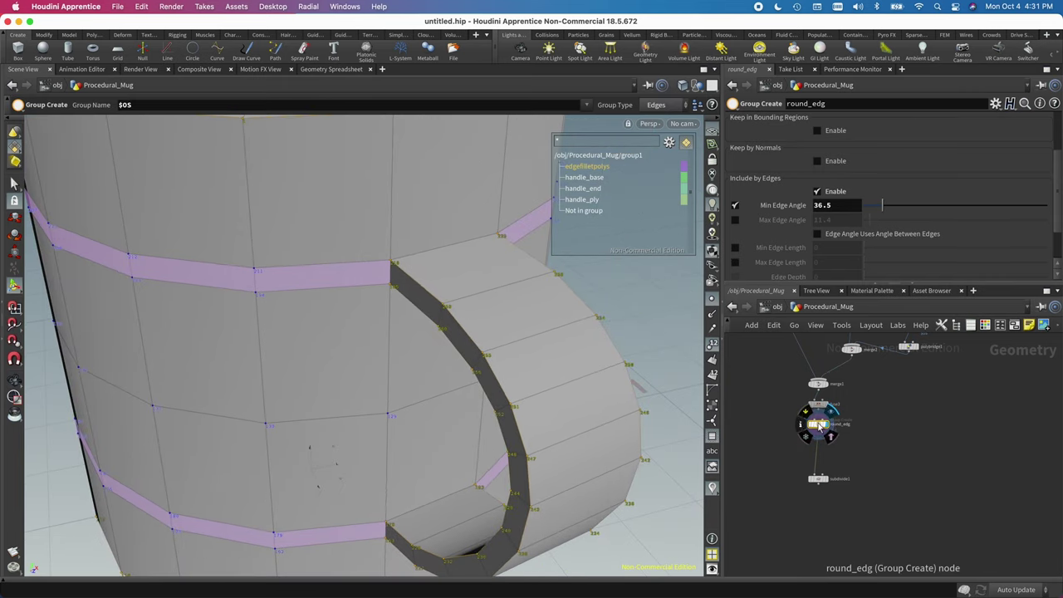
Shift round_edg down closer to subdivide1 and make the viewport's group list show edge groups to check round_edg
{"action": "left_click_drag", "start_coordinate": [818, 425], "coordinate": [819, 448]}
{"action": "left_click_drag", "start_coordinate": [515, 357], "coordinate": [584, 273]}
{"action": "key", "text": "Return"}
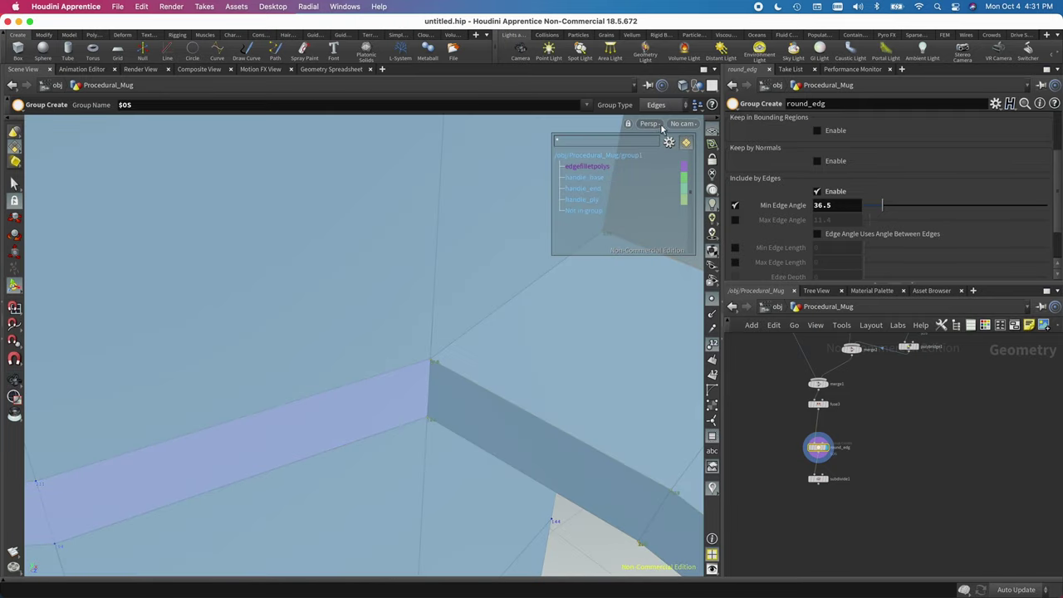
{"action": "left_click", "coordinate": [652, 123]}
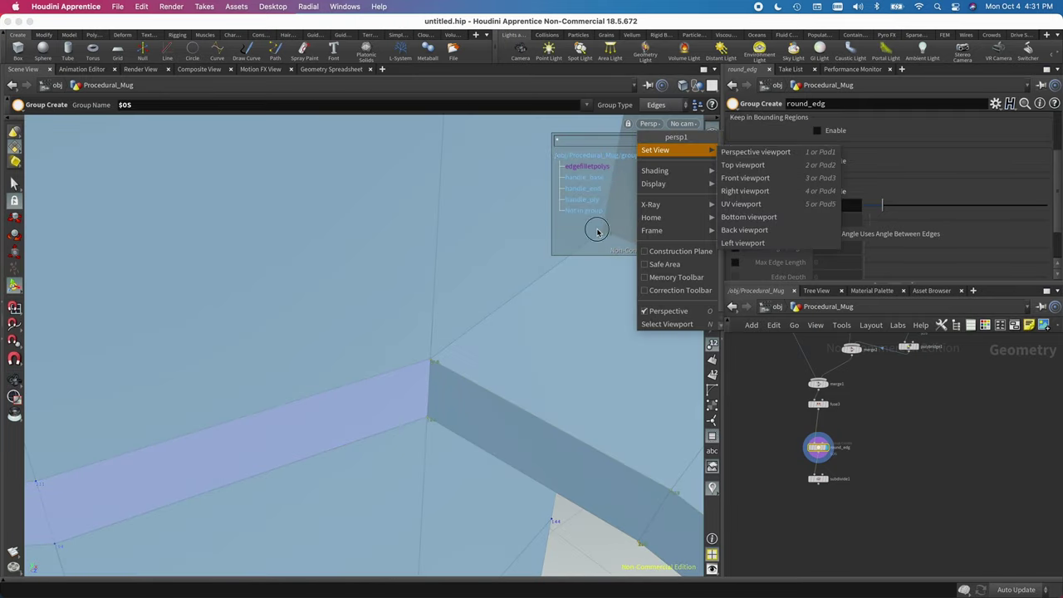
{"action": "left_click", "coordinate": [640, 158]}
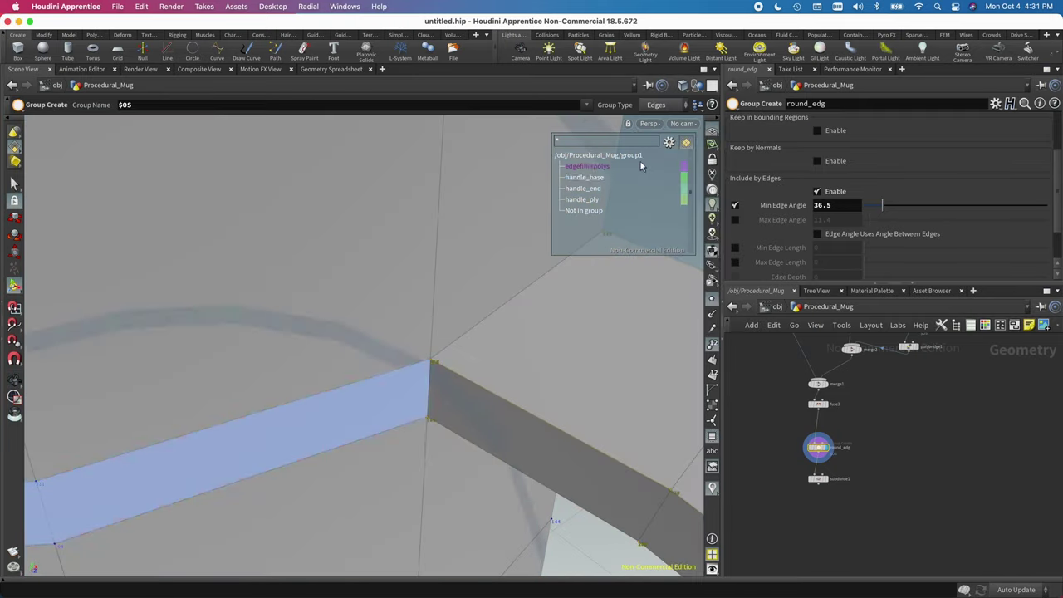
{"action": "left_click", "coordinate": [668, 143]}
{"action": "left_click", "coordinate": [689, 193]}
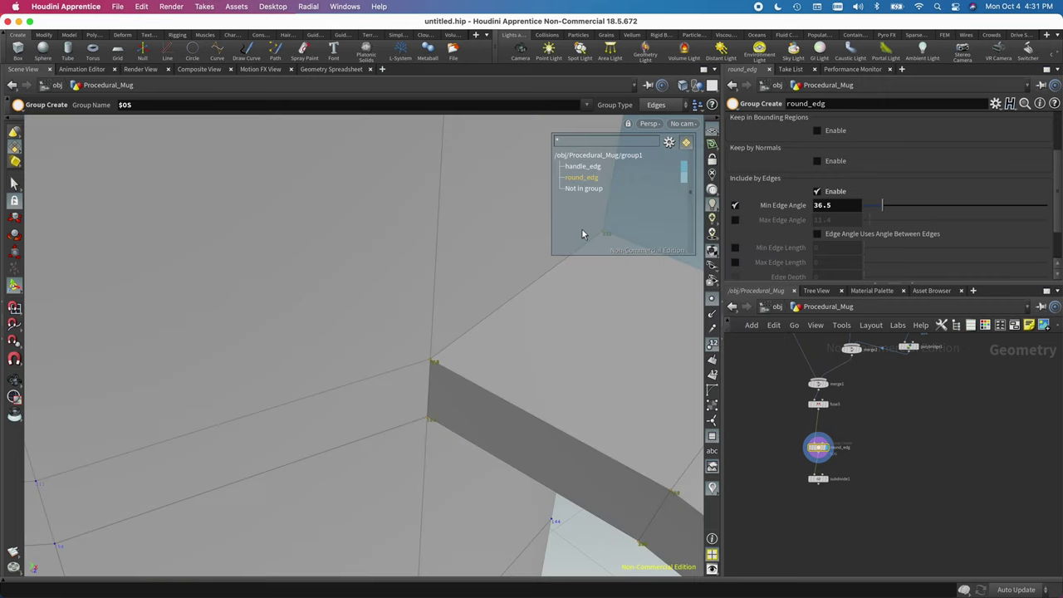
{"action": "scroll", "coordinate": [496, 338], "scroll_direction": "down", "scroll_amount": 5}
{"action": "left_click_drag", "start_coordinate": [429, 351], "coordinate": [551, 140]}
{"action": "left_click_drag", "start_coordinate": [462, 249], "coordinate": [422, 214]}
{"action": "key", "text": "Return"}
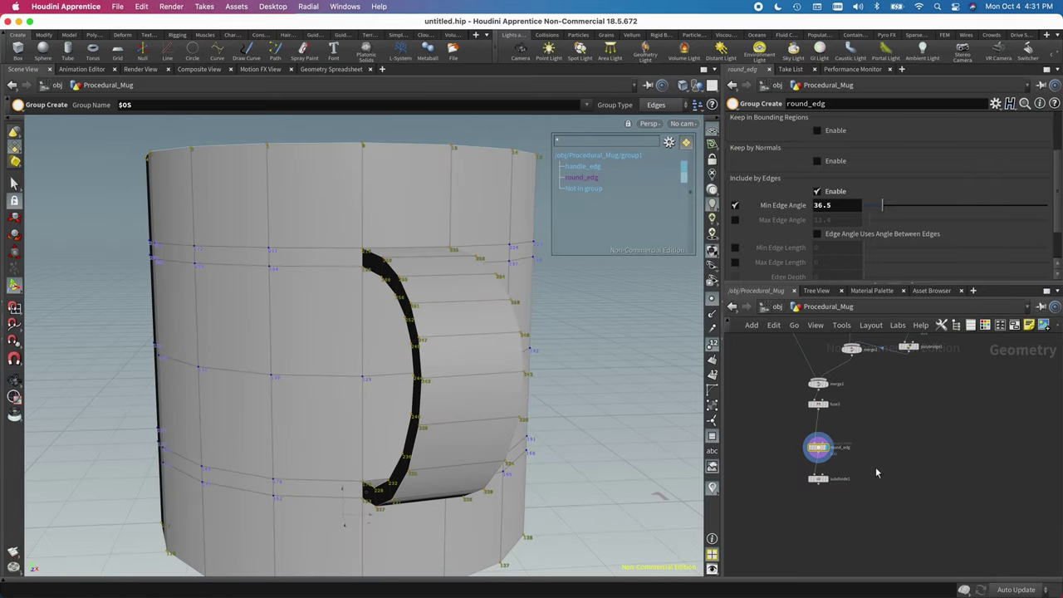
Make room below round_edg and insert a PolyBevel node between it and subdivide1
{"action": "left_click_drag", "start_coordinate": [814, 485], "coordinate": [818, 499]}
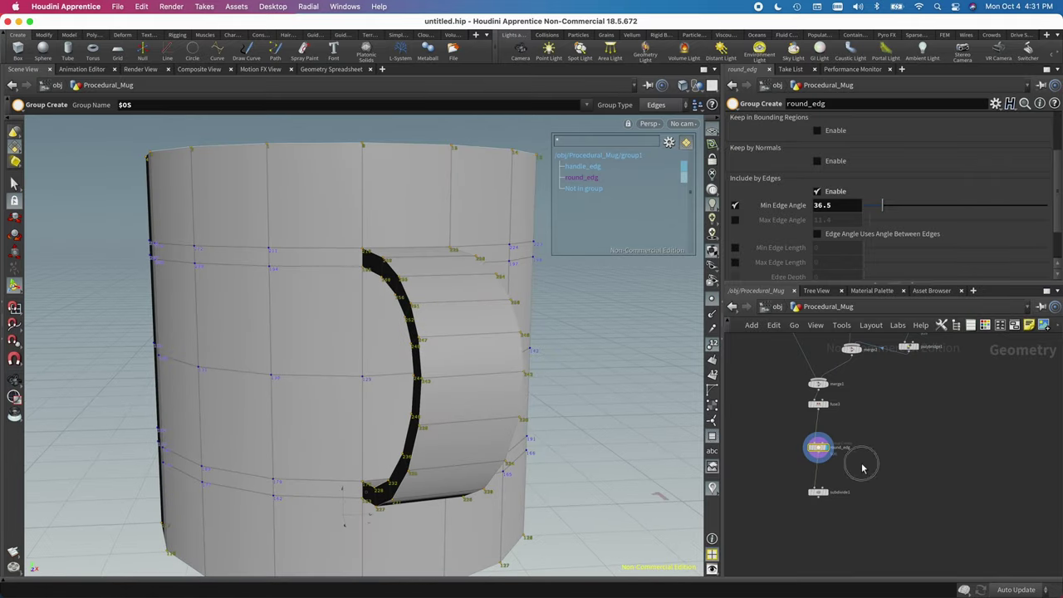
{"action": "key", "text": "Tab"}
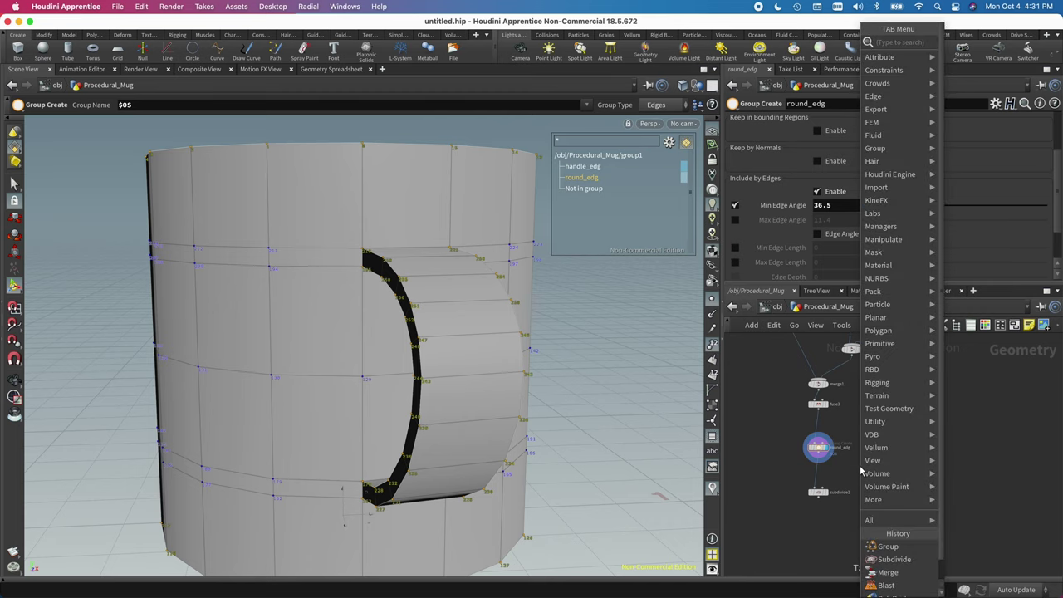
{"action": "mouse_move", "coordinate": [861, 472]}
{"action": "key", "text": "Return"}
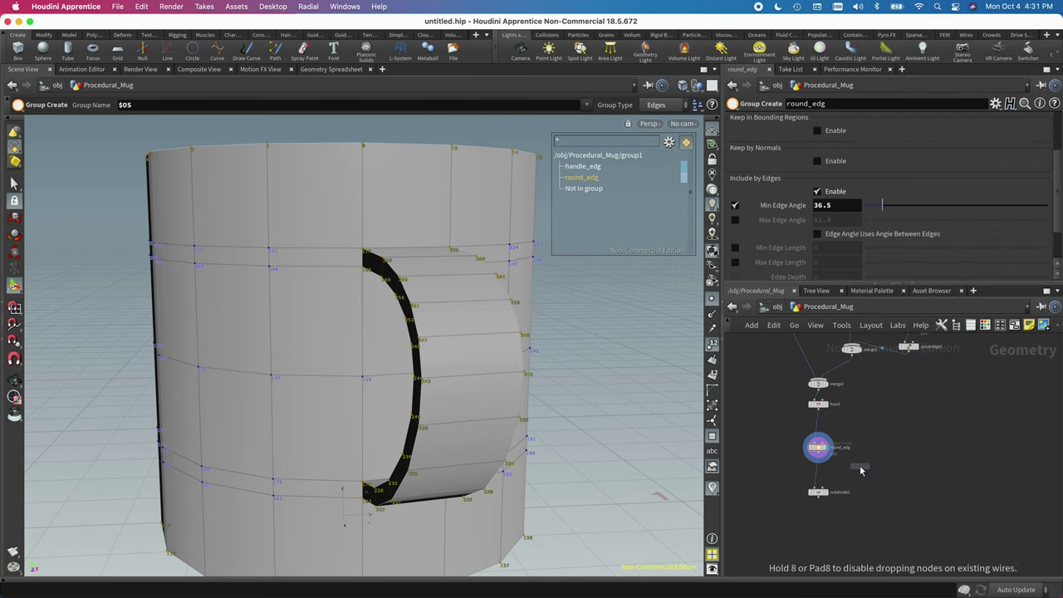
{"action": "left_click", "coordinate": [819, 468]}
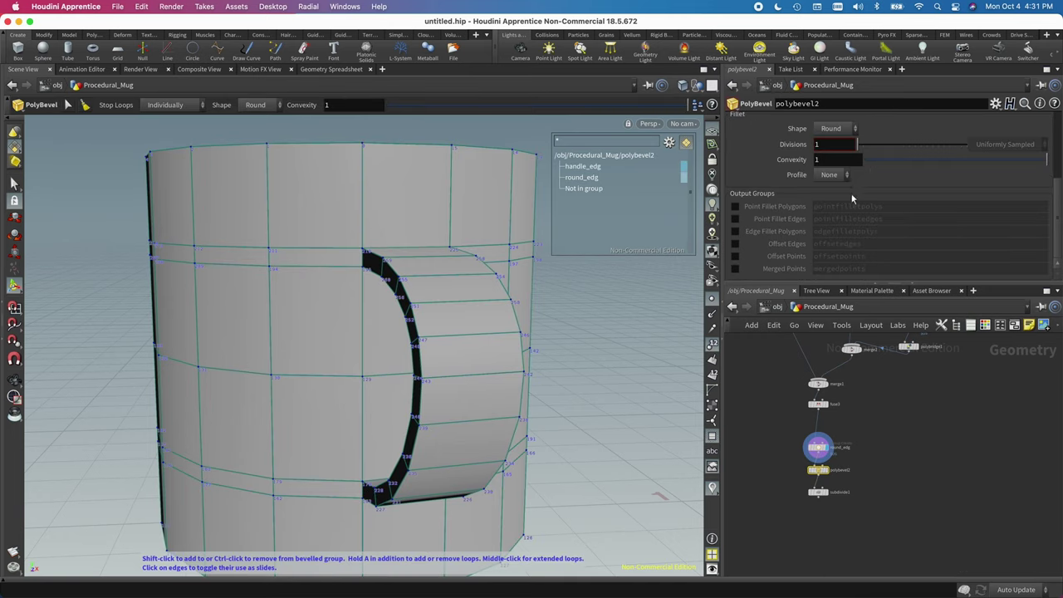
Restrict polybevel2 to the round_edg group and set its bevel Distance to 0.01
{"action": "scroll", "coordinate": [851, 197], "scroll_direction": "up", "scroll_amount": 6}
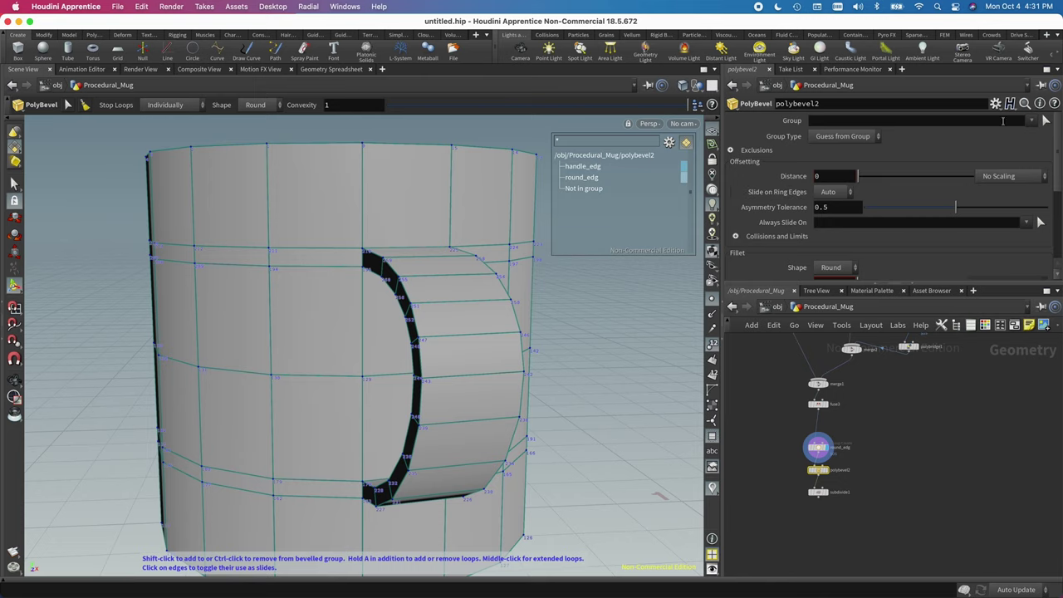
{"action": "left_click", "coordinate": [1033, 123]}
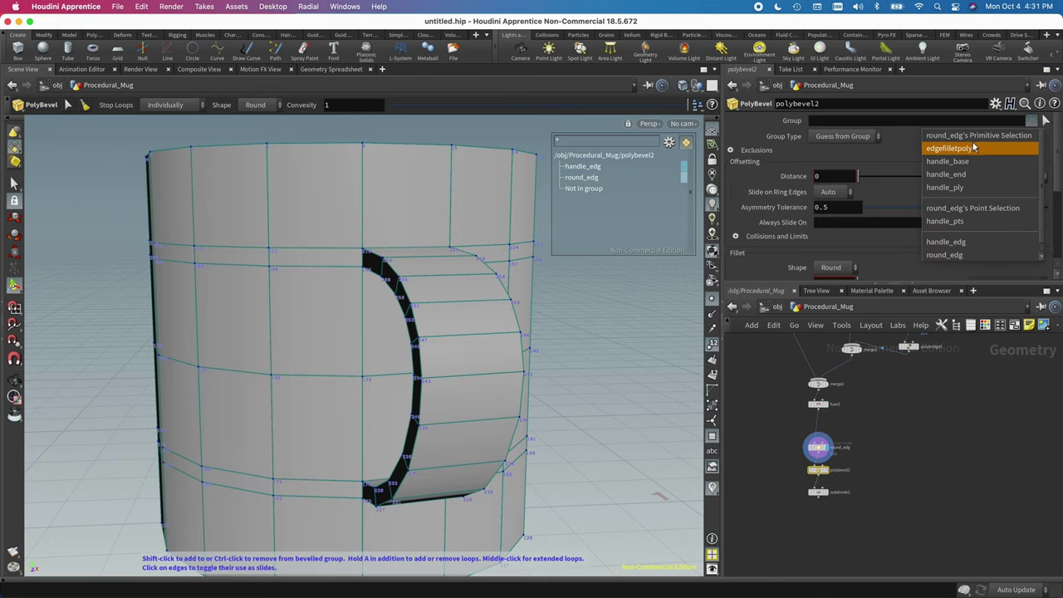
{"action": "left_click", "coordinate": [957, 256]}
{"action": "key", "text": "Escape"}
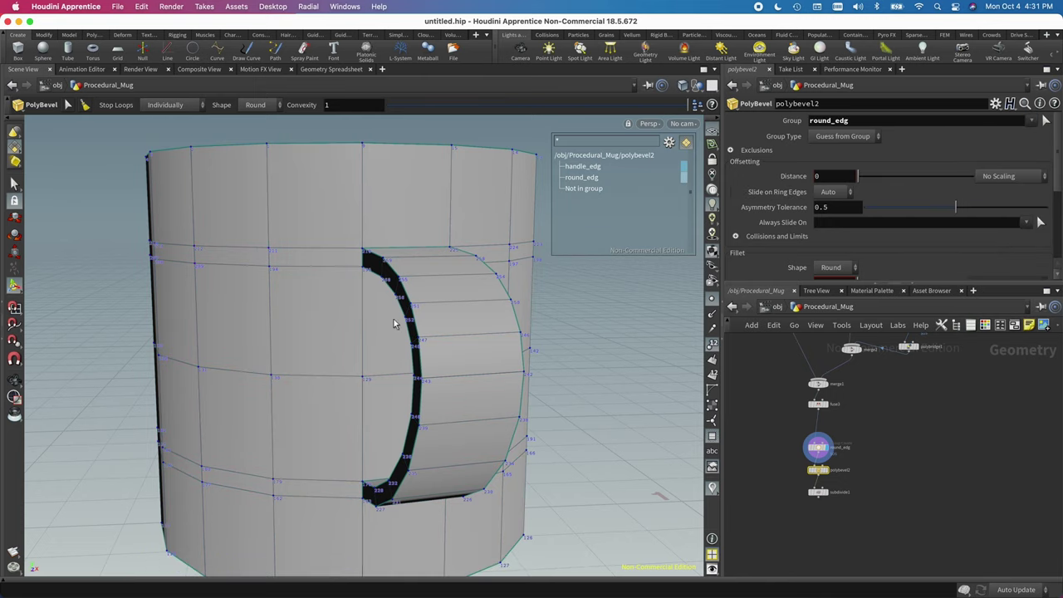
{"action": "mouse_move", "coordinate": [392, 325]}
{"action": "left_mouse_down"}
{"action": "mouse_move", "coordinate": [423, 327]}
{"action": "mouse_move", "coordinate": [504, 292]}
{"action": "mouse_move", "coordinate": [462, 235]}
{"action": "mouse_move", "coordinate": [383, 274]}
{"action": "mouse_move", "coordinate": [442, 400]}
{"action": "mouse_move", "coordinate": [423, 441]}
{"action": "mouse_move", "coordinate": [373, 374]}
{"action": "mouse_move", "coordinate": [532, 292]}
{"action": "mouse_move", "coordinate": [463, 240]}
{"action": "mouse_move", "coordinate": [439, 152]}
{"action": "mouse_move", "coordinate": [462, 290]}
{"action": "mouse_move", "coordinate": [419, 385]}
{"action": "mouse_move", "coordinate": [403, 309]}
{"action": "left_mouse_up"}
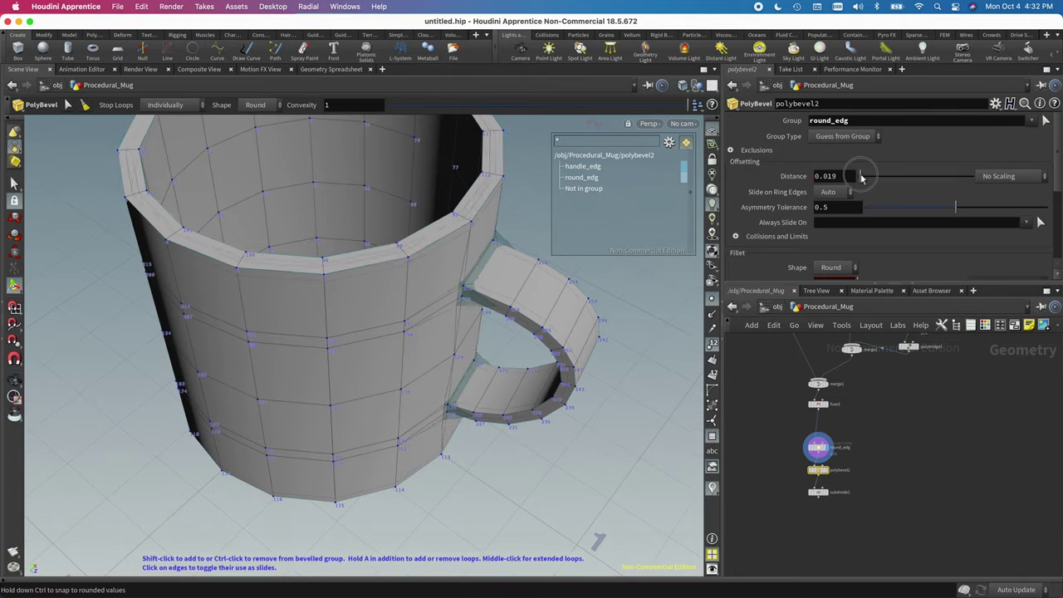
{"action": "left_click", "coordinate": [860, 177]}
{"action": "left_click_drag", "start_coordinate": [860, 176], "coordinate": [861, 178]}
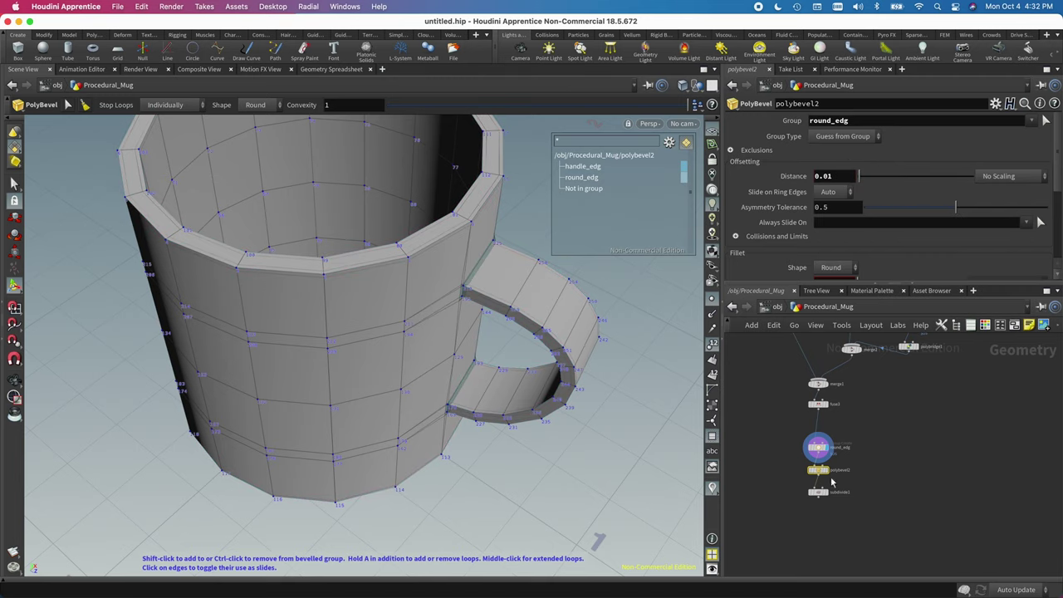
Display polybevel2 and set its Slide on Ring Edges option to Always, checking the upper handle joint
{"action": "left_click_drag", "start_coordinate": [415, 349], "coordinate": [377, 334]}
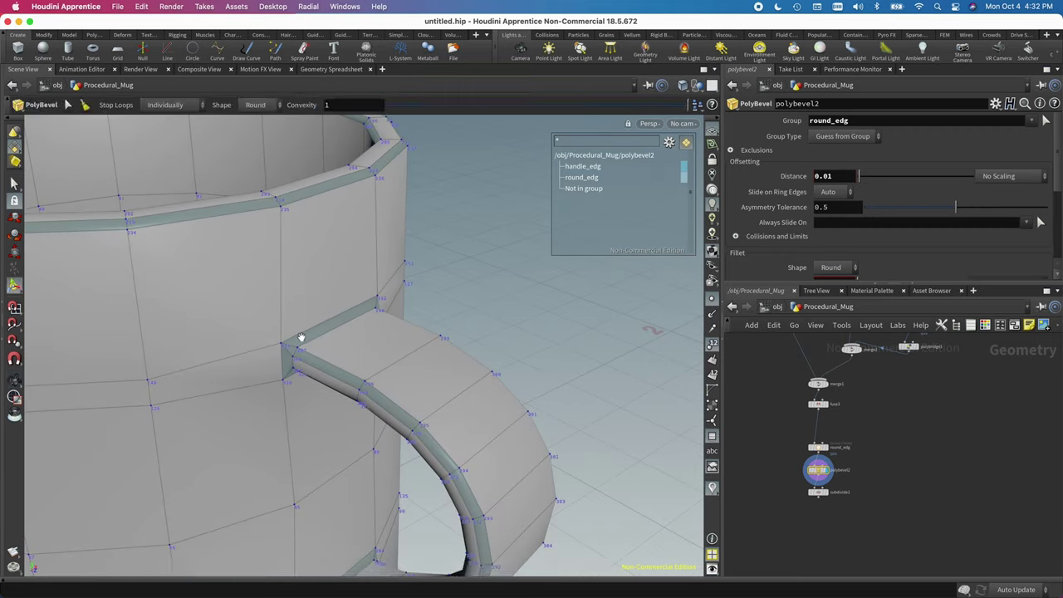
{"action": "scroll", "coordinate": [361, 351], "scroll_direction": "up", "scroll_amount": 6}
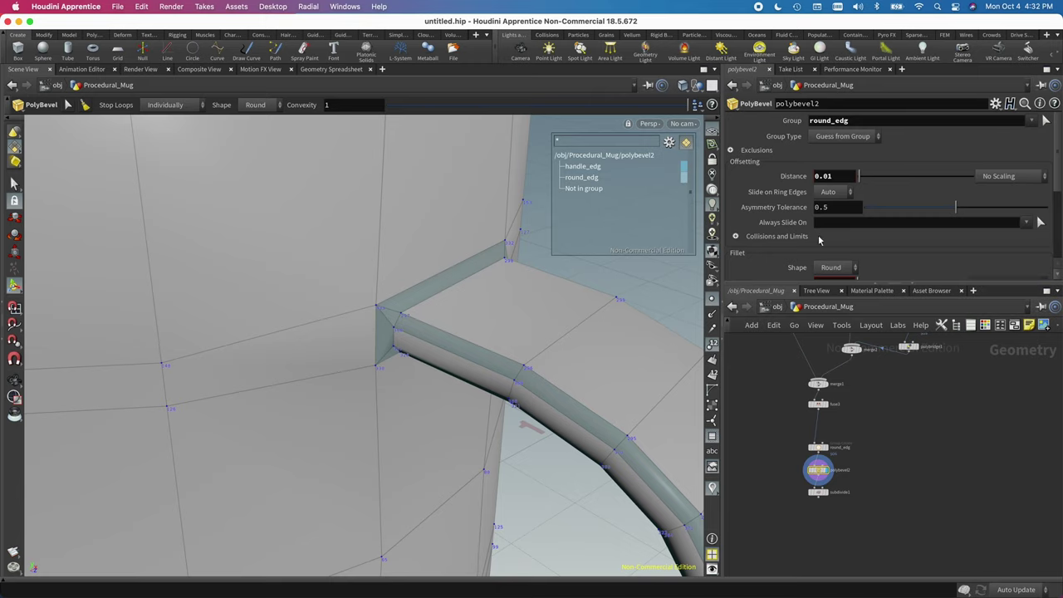
{"action": "left_click", "coordinate": [839, 194]}
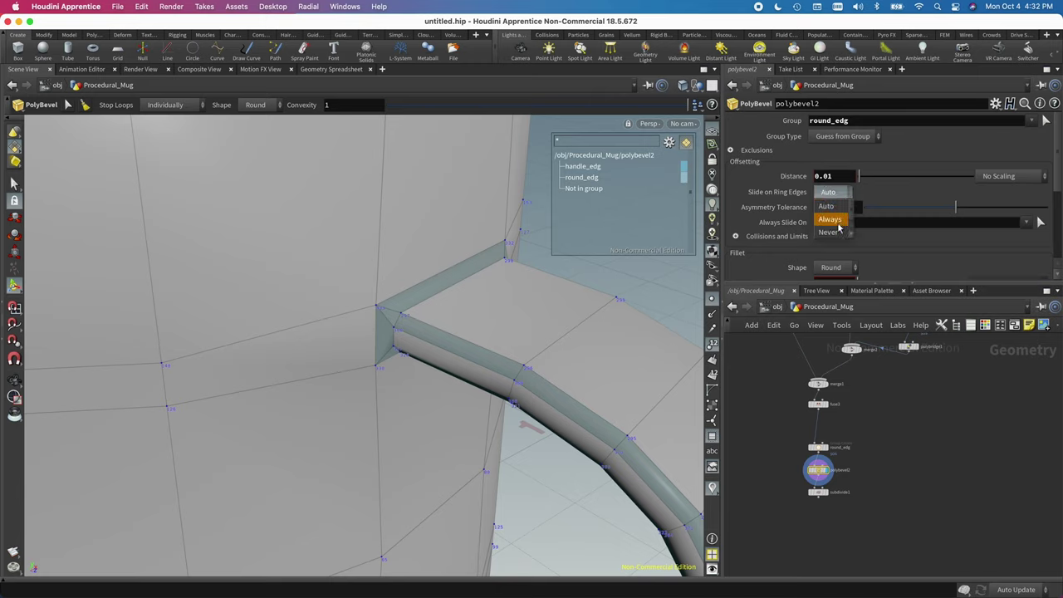
{"action": "left_click", "coordinate": [837, 224]}
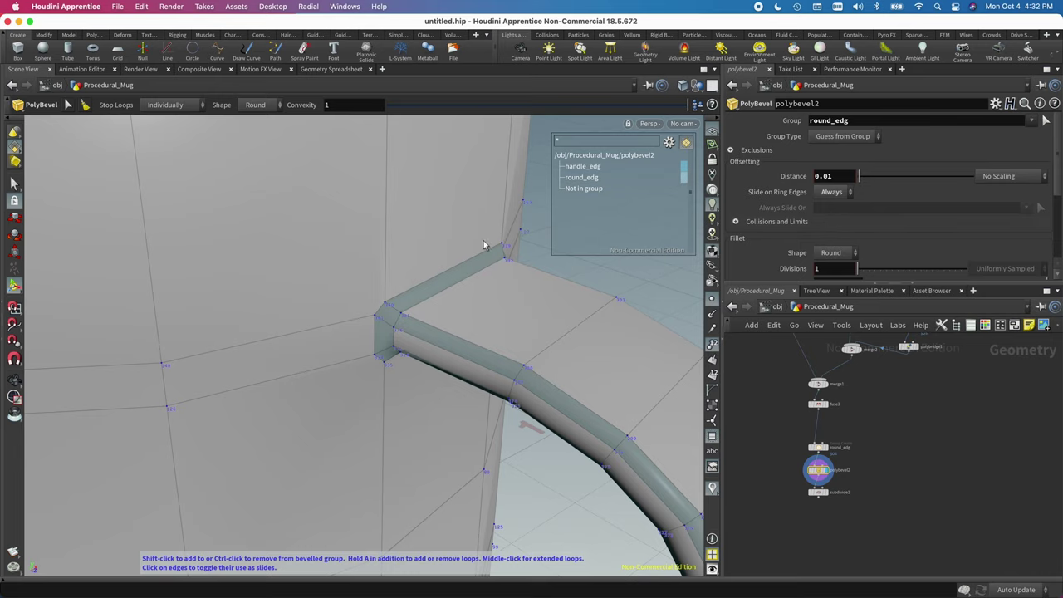
Display subdivide1 to view the bevelled mug with subdivision around the handle joint
{"action": "left_click_drag", "start_coordinate": [484, 245], "coordinate": [311, 344]}
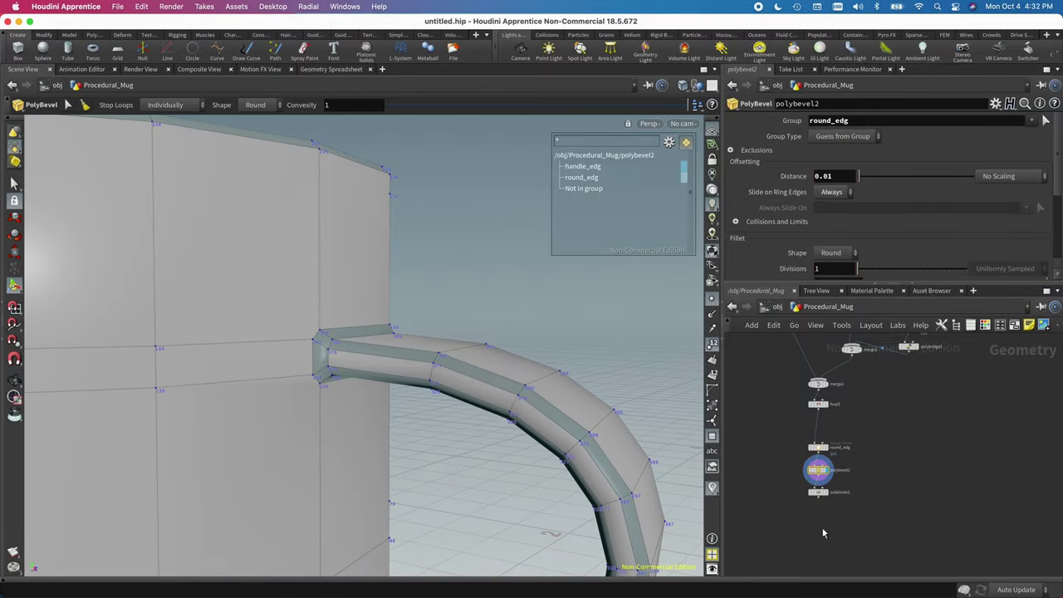
{"action": "left_click", "coordinate": [826, 492]}
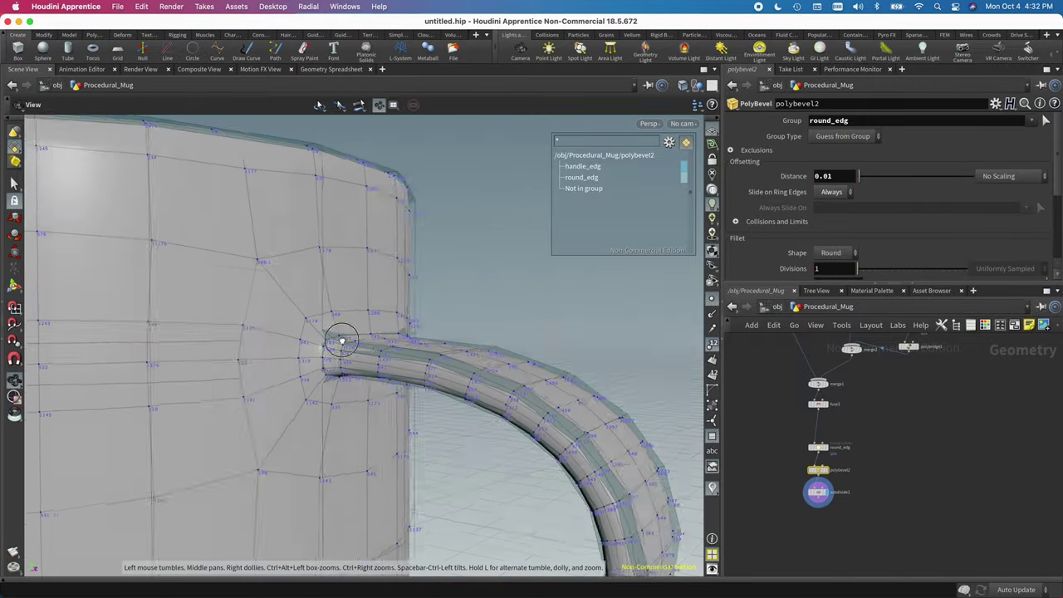
Select subdivide1 and inspect the subdivided mug around the upper handle joint and rim
{"action": "left_click_drag", "start_coordinate": [341, 341], "coordinate": [348, 366]}
{"action": "left_click", "coordinate": [818, 493]}
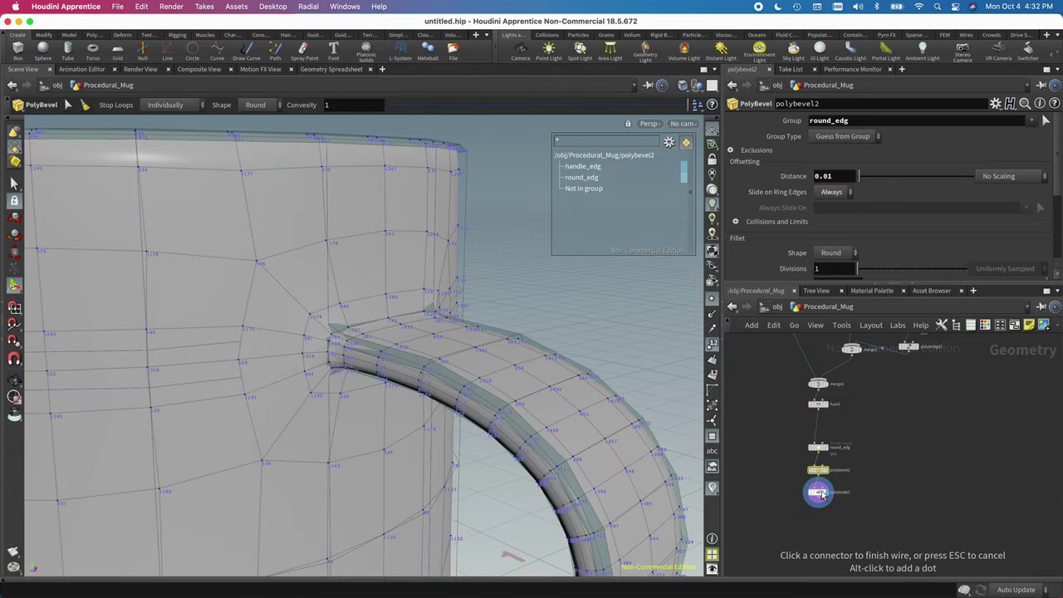
{"action": "key", "text": "Escape"}
{"action": "left_click", "coordinate": [826, 493]}
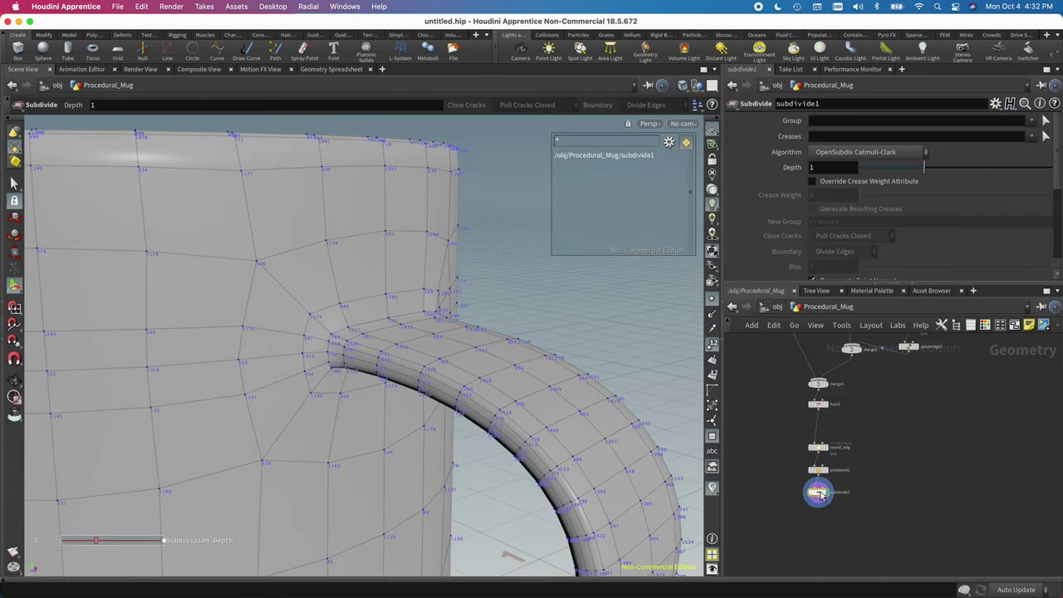
{"action": "scroll", "coordinate": [407, 334], "scroll_direction": "down", "scroll_amount": 3}
{"action": "left_click_drag", "start_coordinate": [367, 332], "coordinate": [659, 370]}
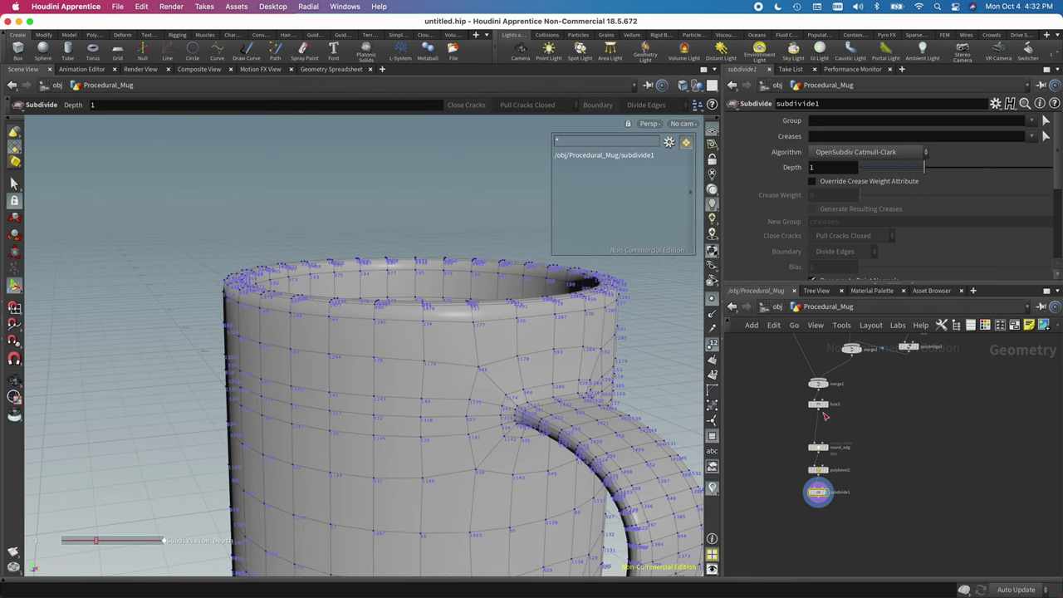
Try the Solid and Crease fillet shapes on polybevel2 and return the shape to Round
{"action": "left_click", "coordinate": [819, 470]}
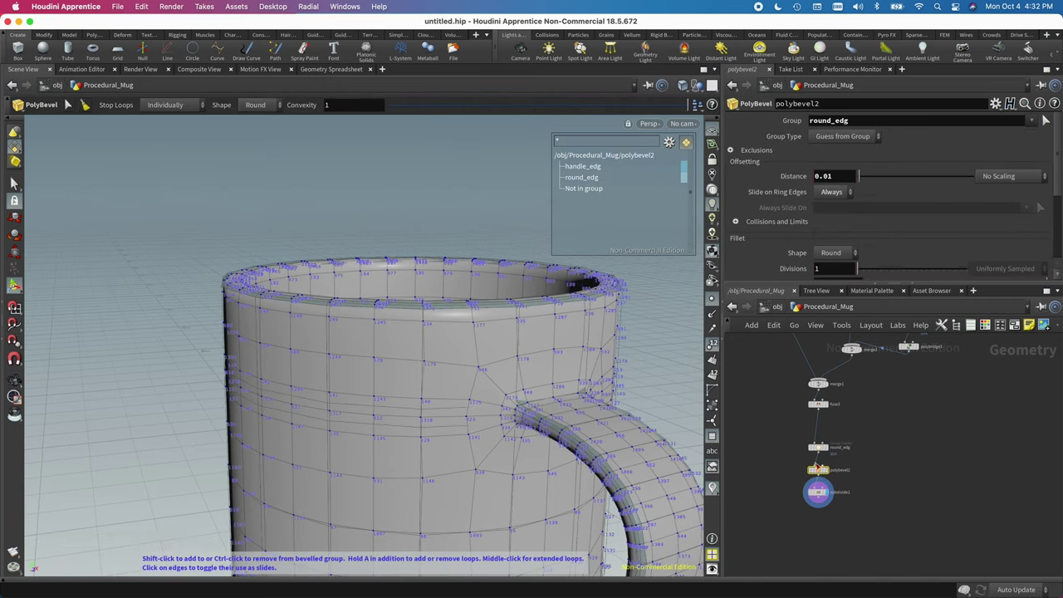
{"action": "left_click_drag", "start_coordinate": [548, 390], "coordinate": [631, 365]}
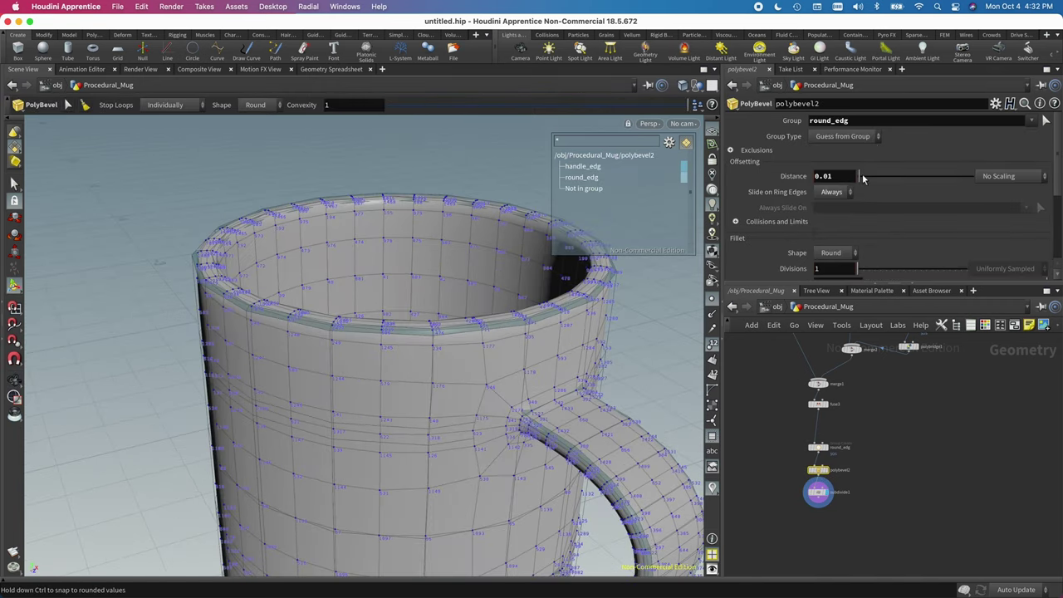
{"action": "left_click", "coordinate": [850, 254]}
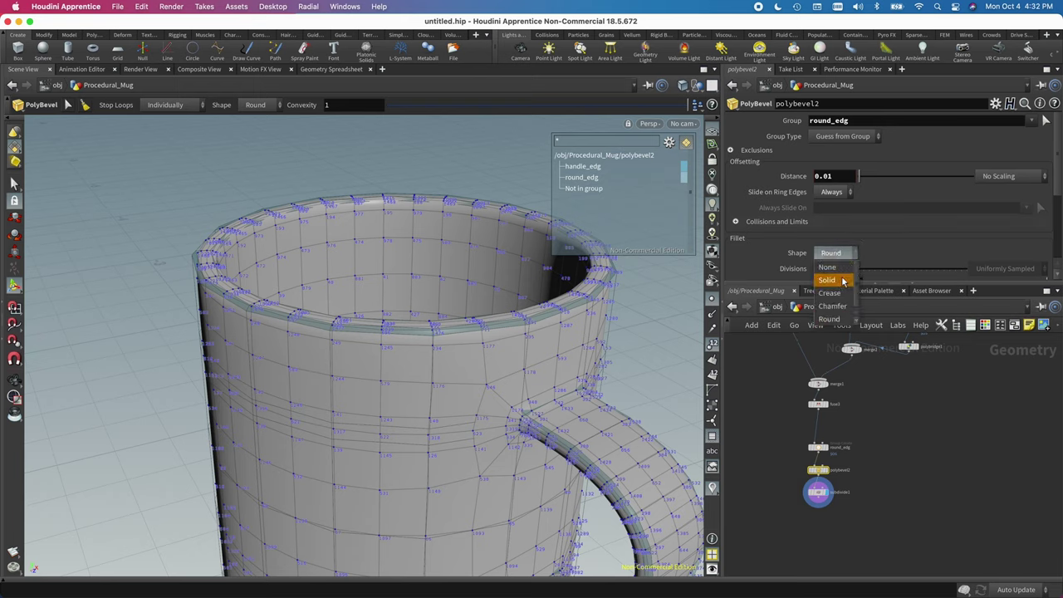
{"action": "left_click", "coordinate": [839, 282]}
{"action": "left_click", "coordinate": [837, 252]}
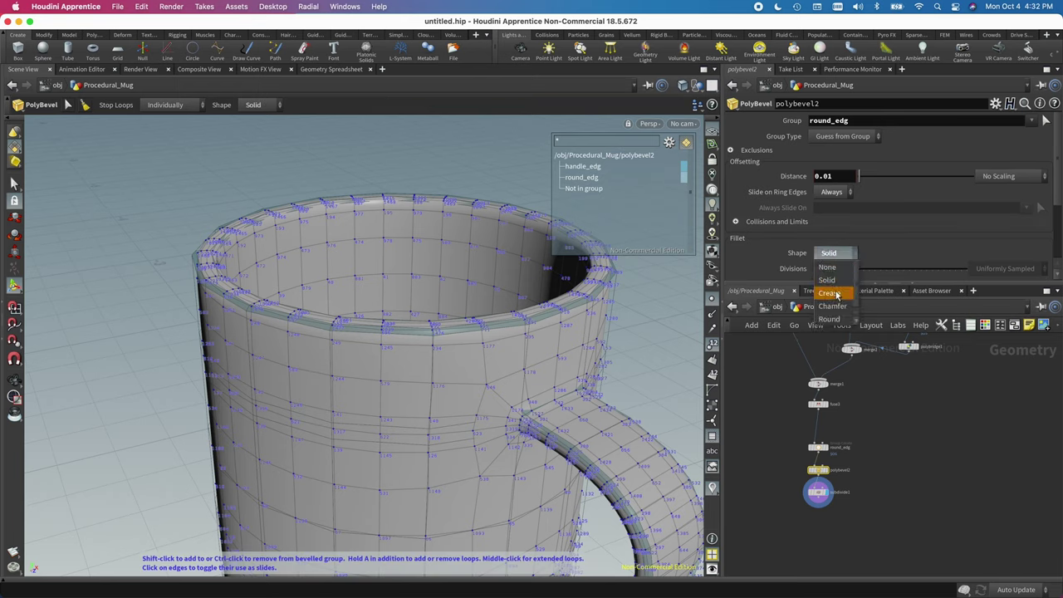
{"action": "left_click", "coordinate": [834, 293]}
{"action": "left_click", "coordinate": [842, 254]}
{"action": "left_click", "coordinate": [841, 320]}
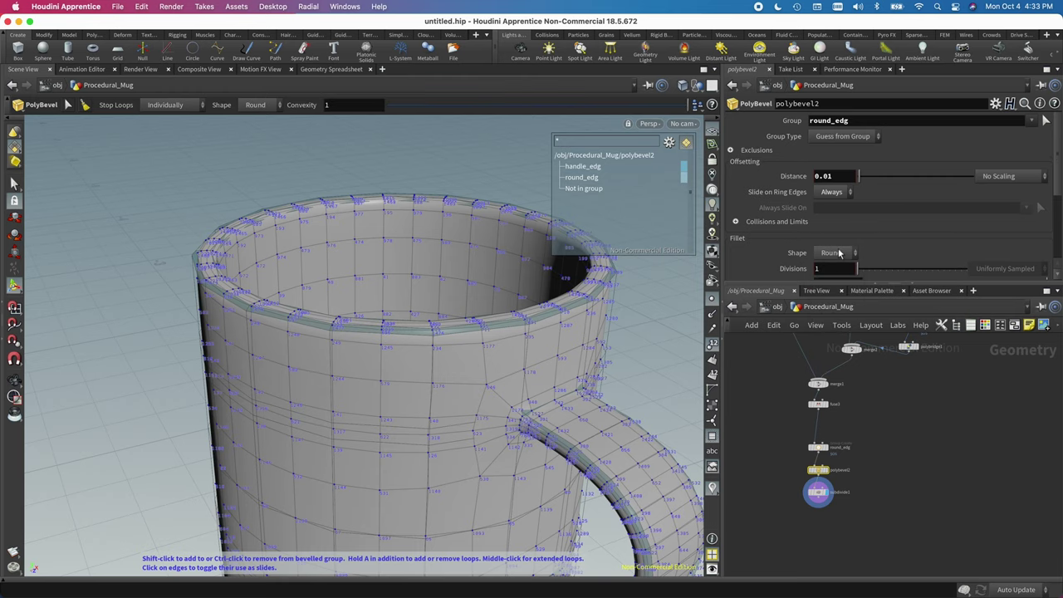
Keep polybevel2's fillet shape at Round and set its Divisions to 3
{"action": "key", "text": "Escape"}
{"action": "left_click_drag", "start_coordinate": [526, 368], "coordinate": [674, 311]}
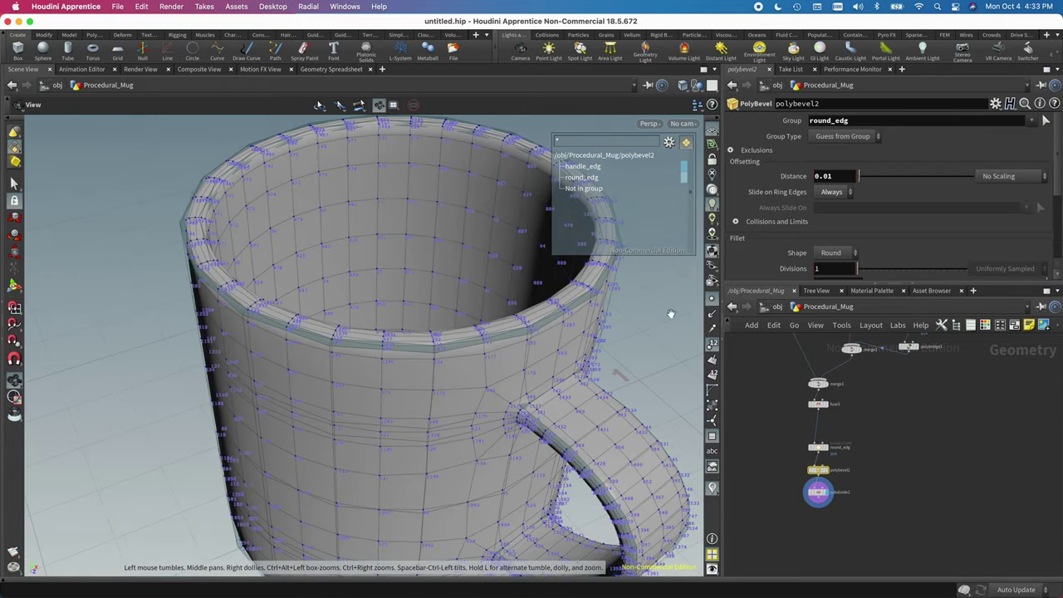
{"action": "key", "text": "Return"}
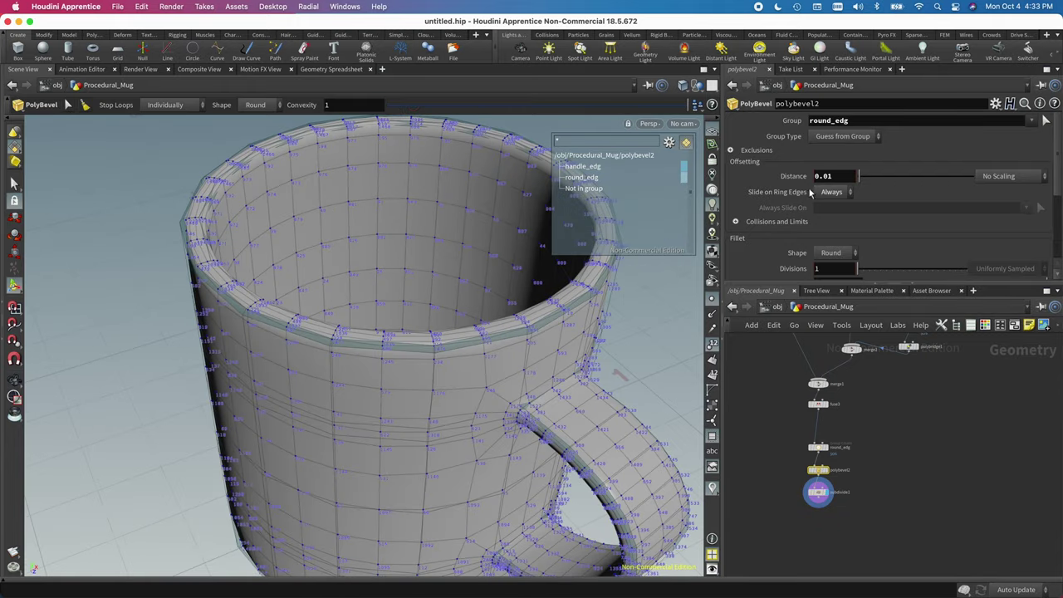
{"action": "left_click", "coordinate": [827, 255]}
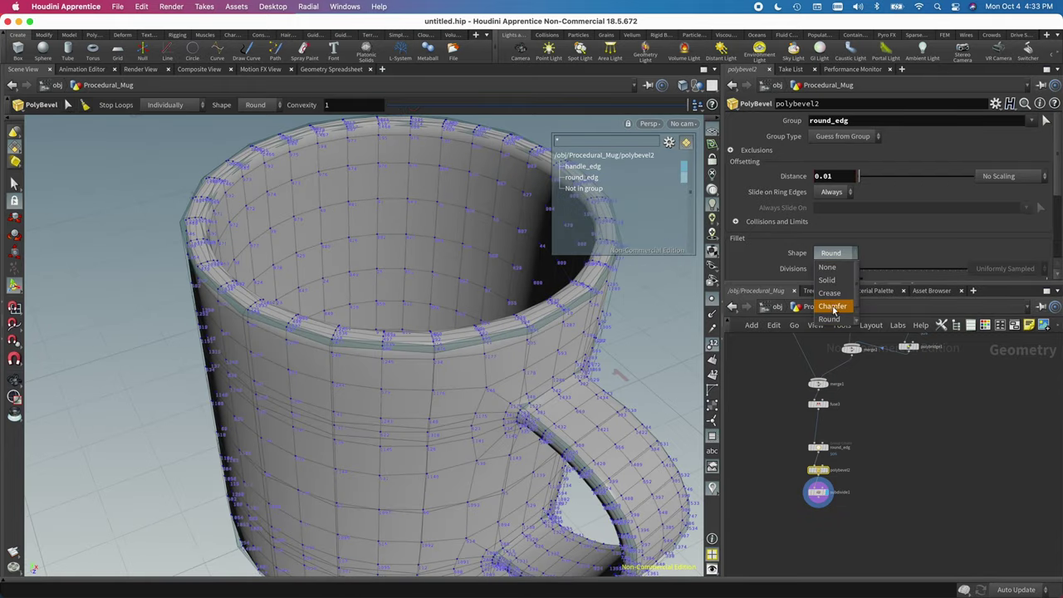
{"action": "left_click", "coordinate": [830, 321]}
{"action": "scroll", "coordinate": [872, 236], "scroll_direction": "down", "scroll_amount": 2}
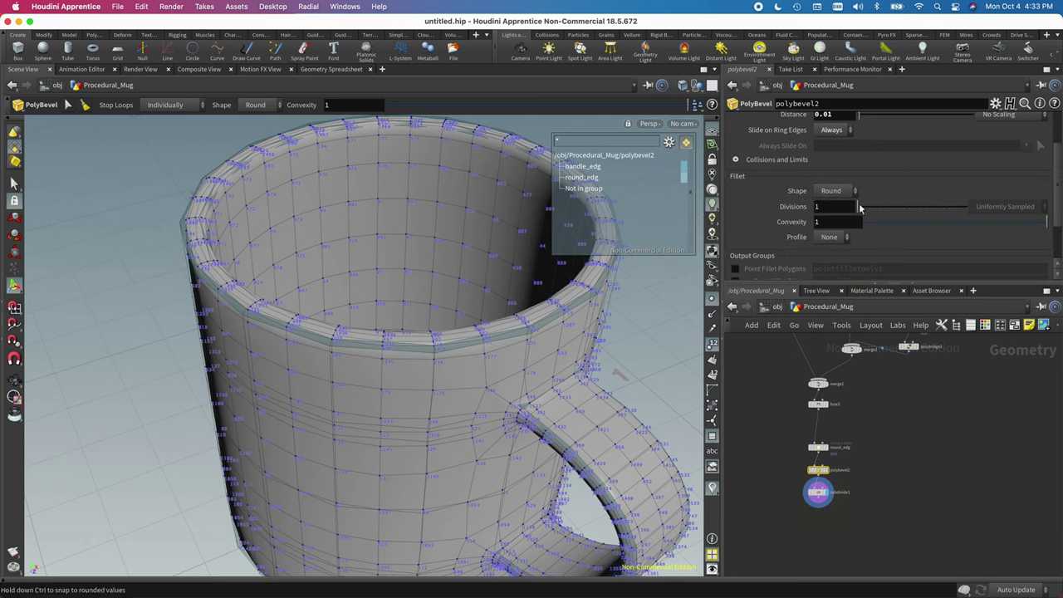
{"action": "left_click_drag", "start_coordinate": [858, 209], "coordinate": [869, 208]}
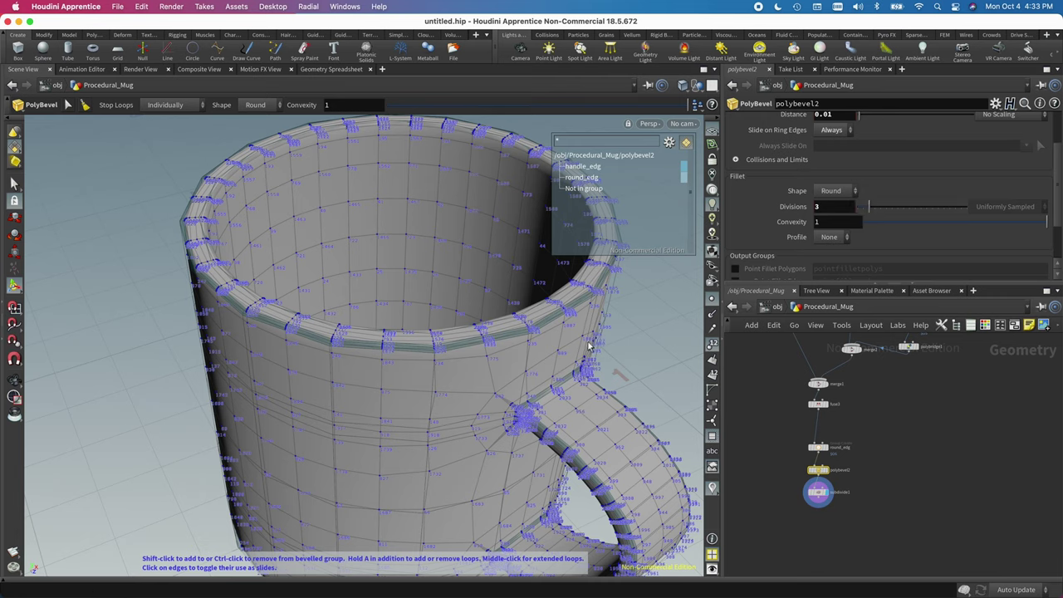
Hide the point numbers in the viewport and view the whole bevelled mug
{"action": "left_click_drag", "start_coordinate": [472, 369], "coordinate": [424, 274], "text": "alt"}
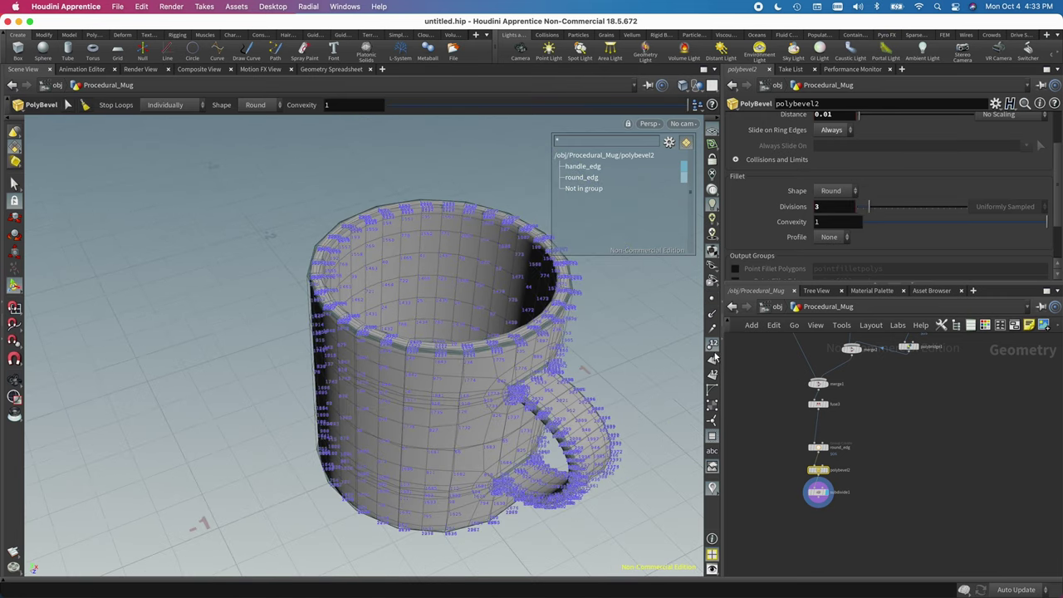
{"action": "left_click", "coordinate": [713, 344]}
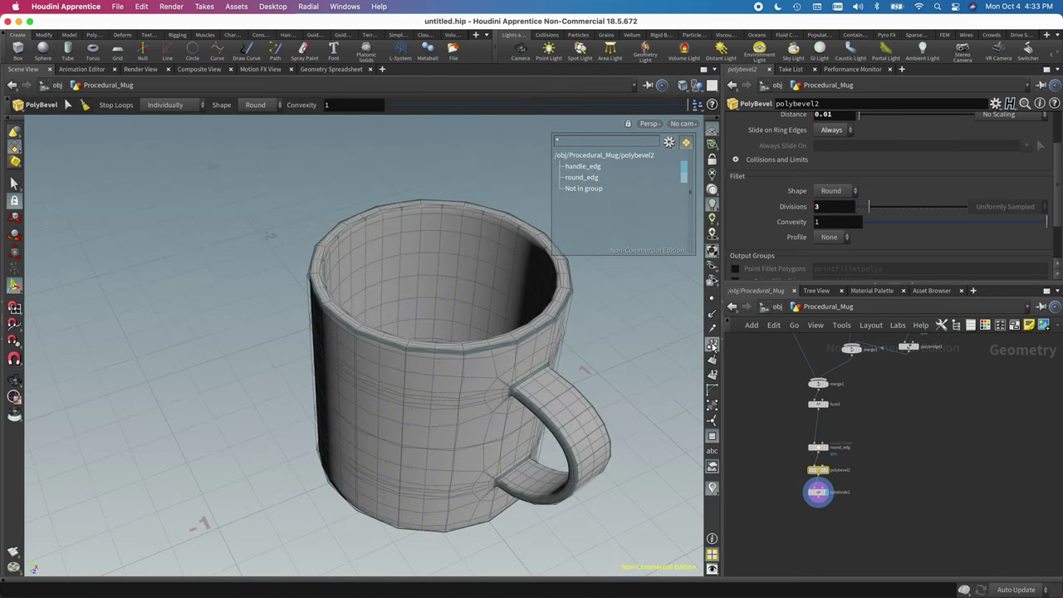
{"action": "key", "text": "Escape"}
{"action": "left_click_drag", "start_coordinate": [564, 385], "coordinate": [390, 399]}
{"action": "key", "text": "Return"}
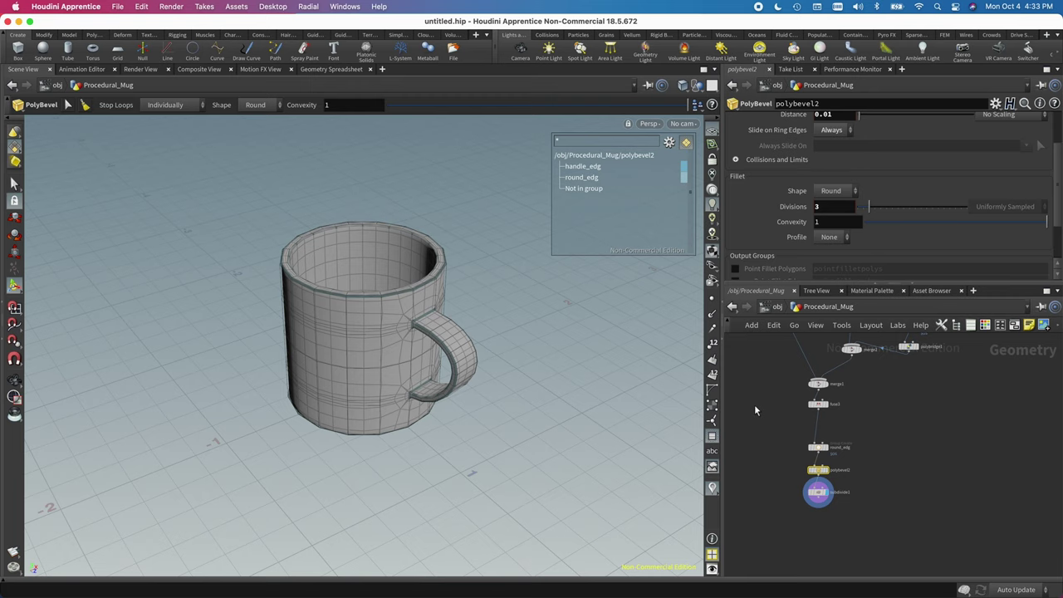
Select round_edg and examine its edge group around the mug's rim, base and handle
{"action": "left_click", "coordinate": [818, 448]}
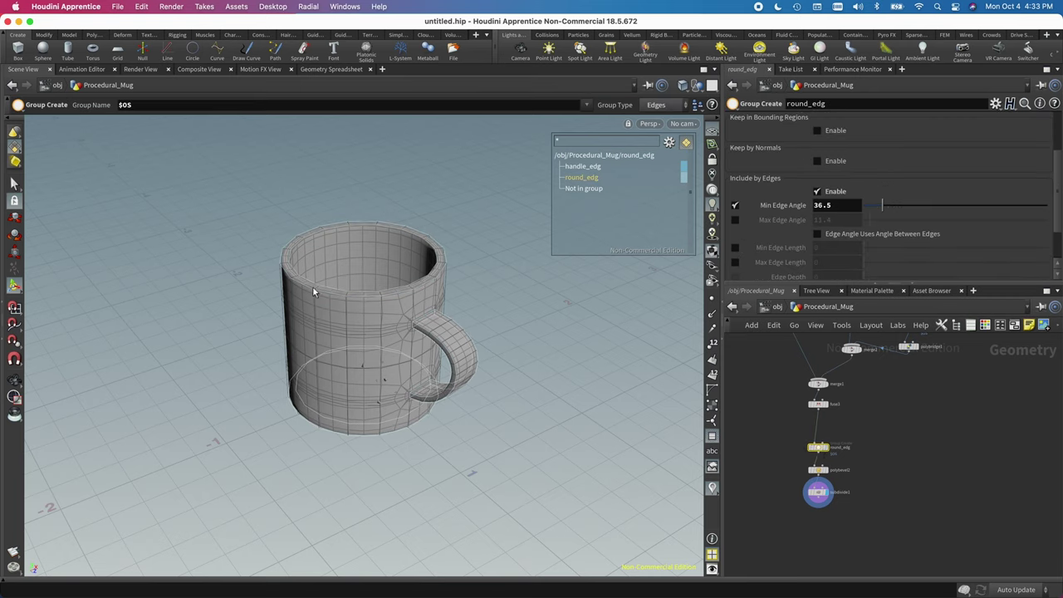
{"action": "left_click_drag", "start_coordinate": [370, 248], "coordinate": [345, 283]}
{"action": "key", "text": "Return"}
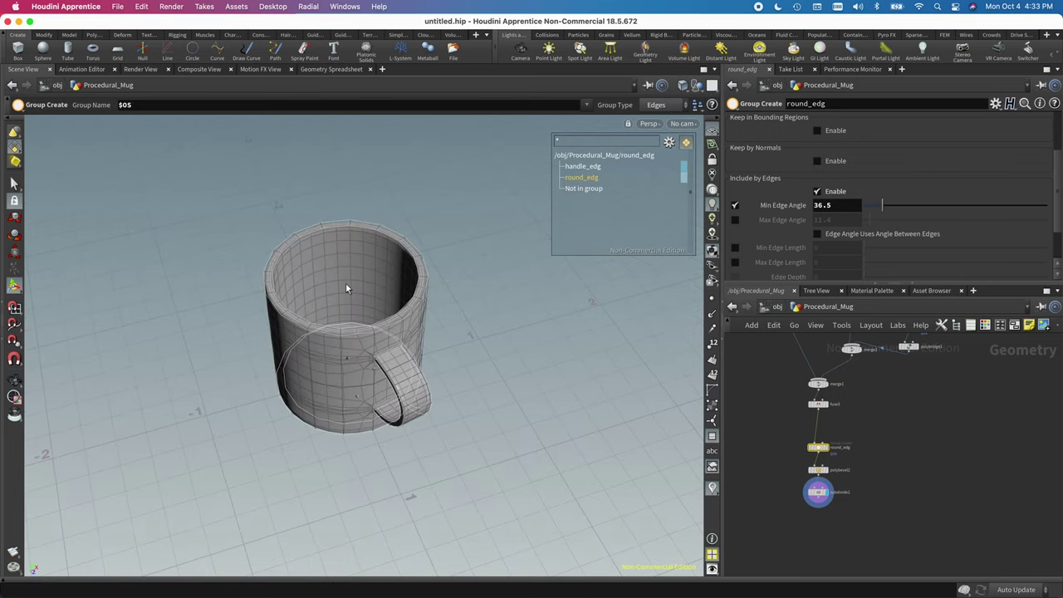
{"action": "key", "text": "Escape"}
{"action": "left_click_drag", "start_coordinate": [391, 311], "coordinate": [305, 212]}
{"action": "scroll", "coordinate": [628, 240], "scroll_direction": "up", "scroll_amount": 5}
{"action": "key", "text": "Return"}
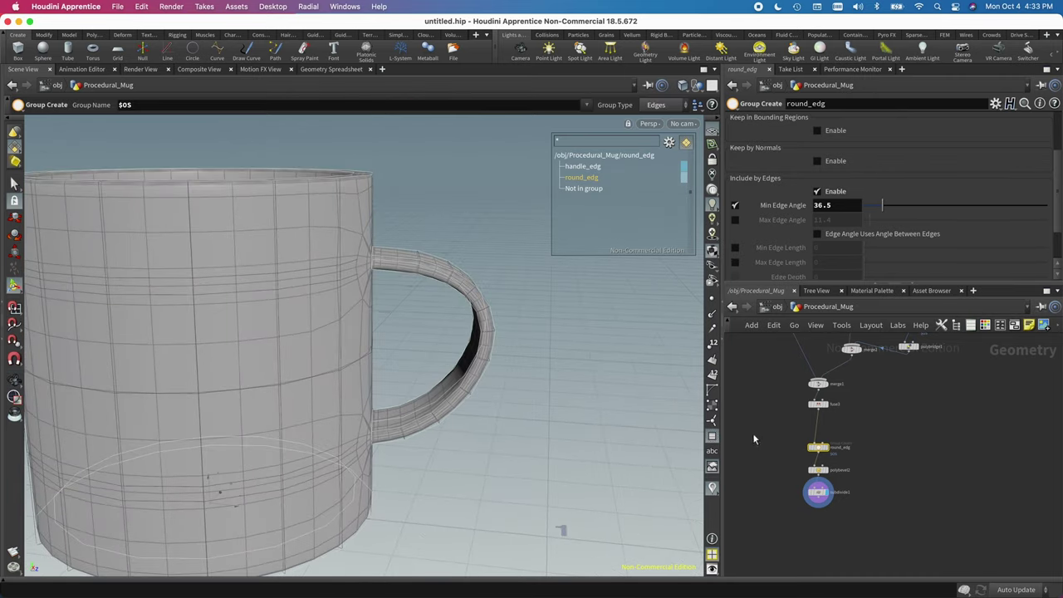
Narrow the mug body by setting the Radius of sweep1 to 0.337
{"action": "scroll", "coordinate": [863, 410], "scroll_direction": "down", "scroll_amount": 2}
{"action": "scroll", "coordinate": [863, 409], "scroll_direction": "down", "scroll_amount": 3}
{"action": "middle_click_drag", "start_coordinate": [893, 460], "coordinate": [777, 392]}
{"action": "scroll", "coordinate": [775, 392], "scroll_direction": "up", "scroll_amount": 6}
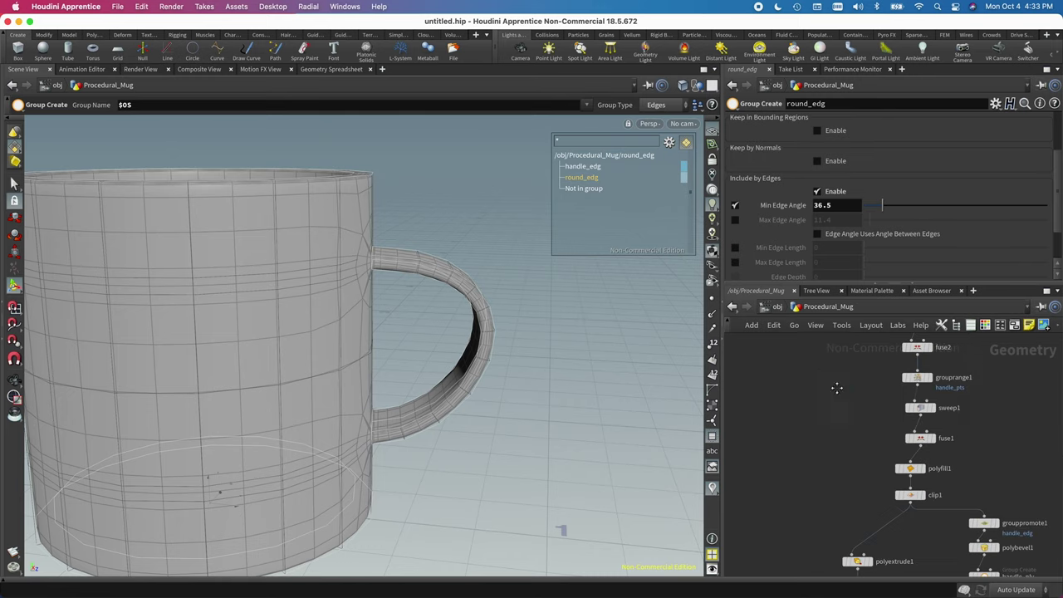
{"action": "left_click", "coordinate": [872, 397]}
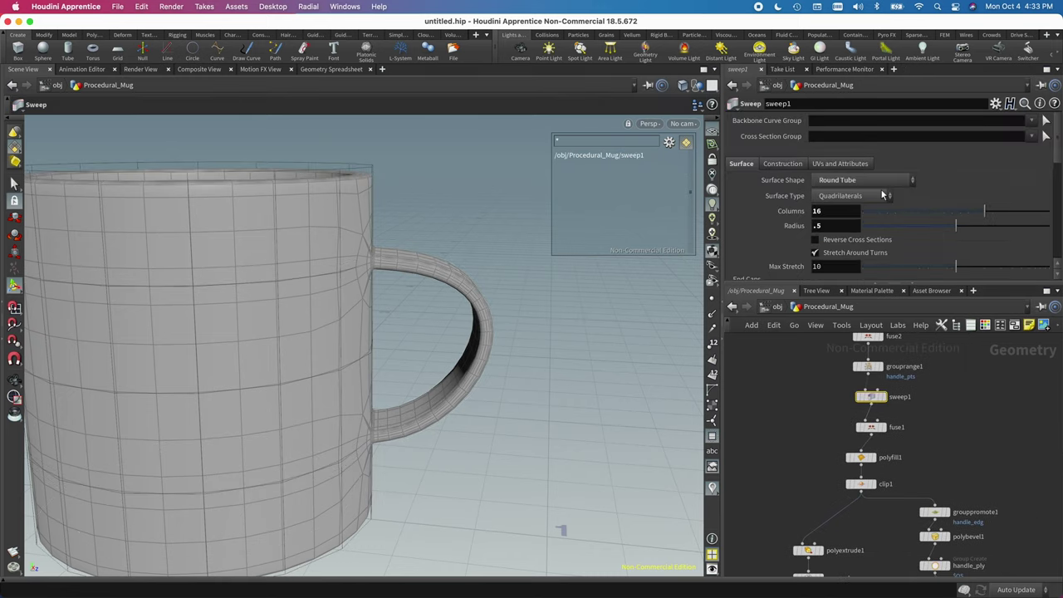
{"action": "left_click_drag", "start_coordinate": [949, 226], "coordinate": [869, 237]}
{"action": "left_click_drag", "start_coordinate": [366, 333], "coordinate": [498, 382], "text": "alt"}
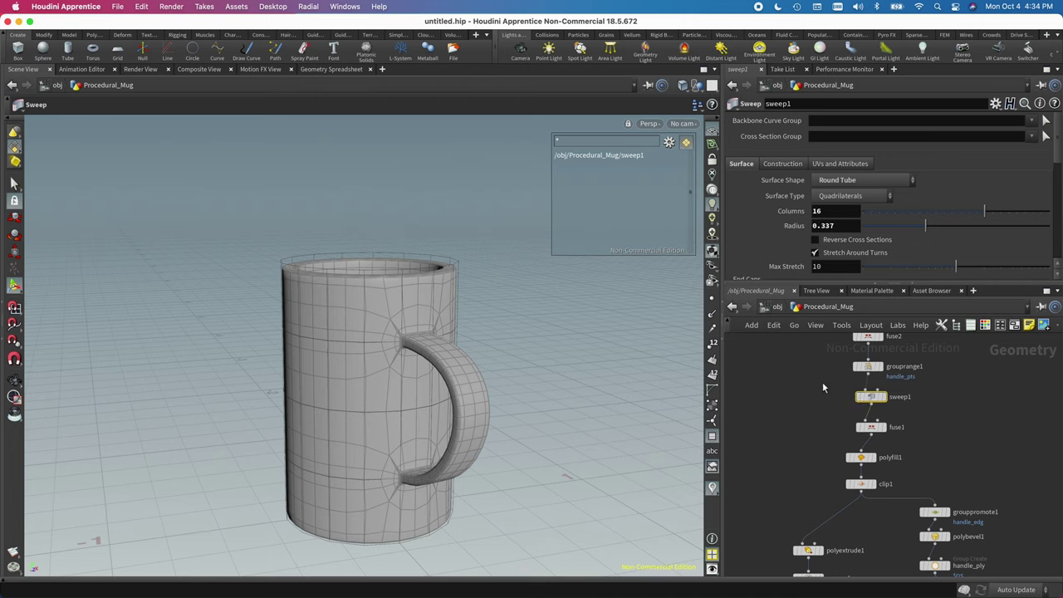
Reposition the handle ends by setting carve1's First U to 0.394 and Second U to 0.835
{"action": "middle_click_drag", "start_coordinate": [822, 387], "coordinate": [814, 455]}
{"action": "left_click", "coordinate": [856, 380]}
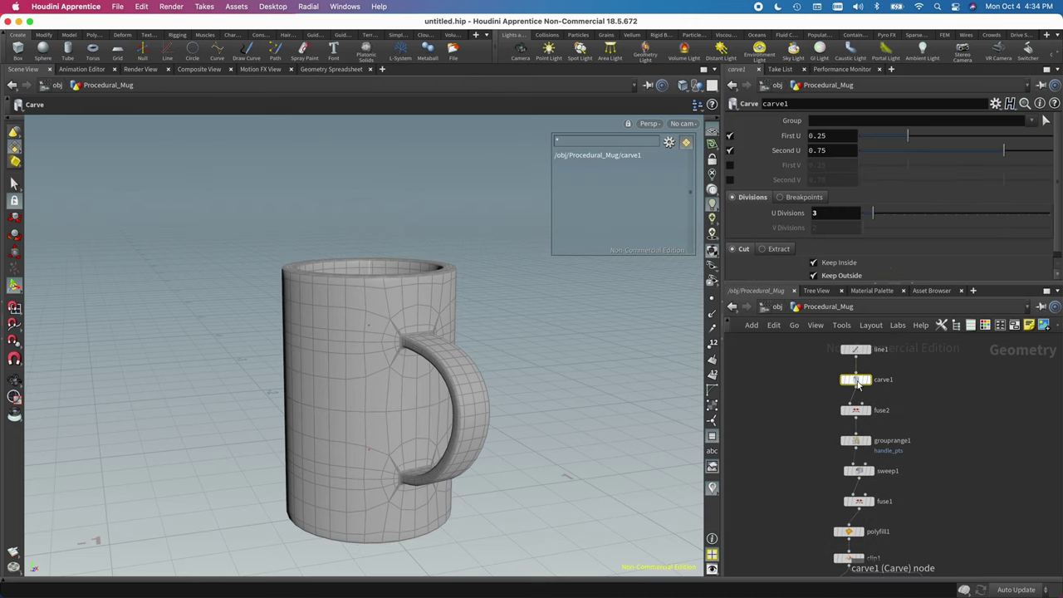
{"action": "left_click_drag", "start_coordinate": [906, 139], "coordinate": [936, 137]}
{"action": "left_click_drag", "start_coordinate": [1003, 150], "coordinate": [1020, 150]}
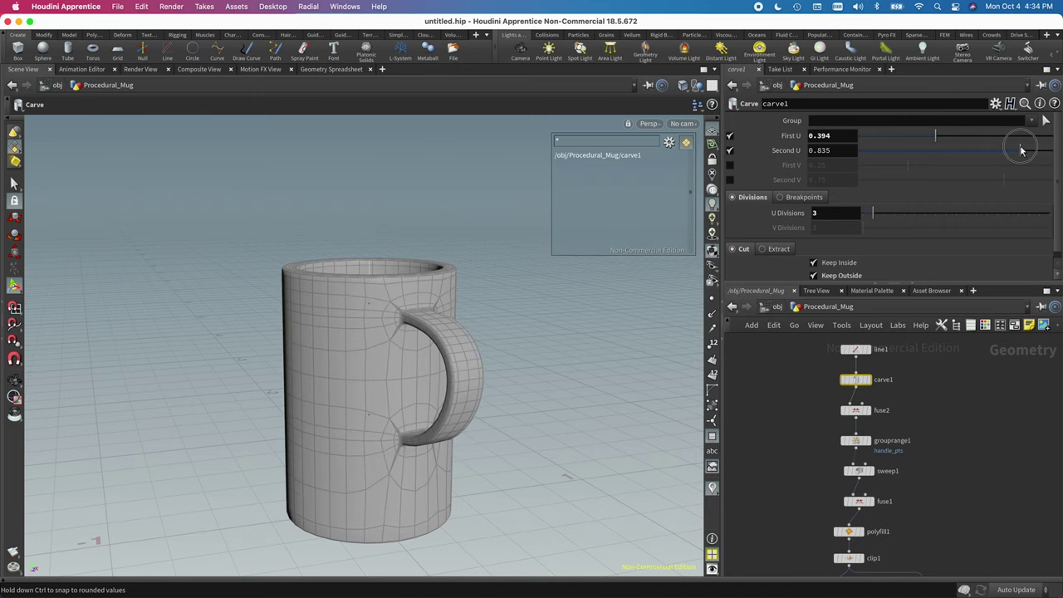
{"action": "key", "text": "Escape"}
{"action": "mouse_move", "coordinate": [427, 368]}
{"action": "left_mouse_down"}
{"action": "mouse_move", "coordinate": [575, 331]}
{"action": "mouse_move", "coordinate": [441, 358]}
{"action": "left_mouse_up"}
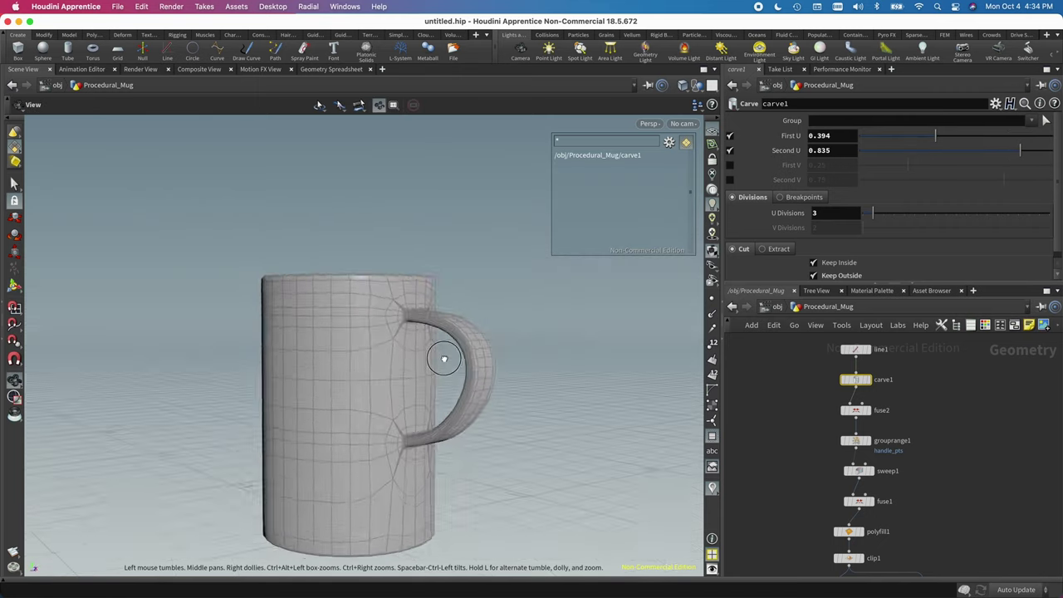
{"action": "right_click_drag", "start_coordinate": [441, 358], "coordinate": [361, 360]}
{"action": "left_click_drag", "start_coordinate": [361, 360], "coordinate": [408, 370]}
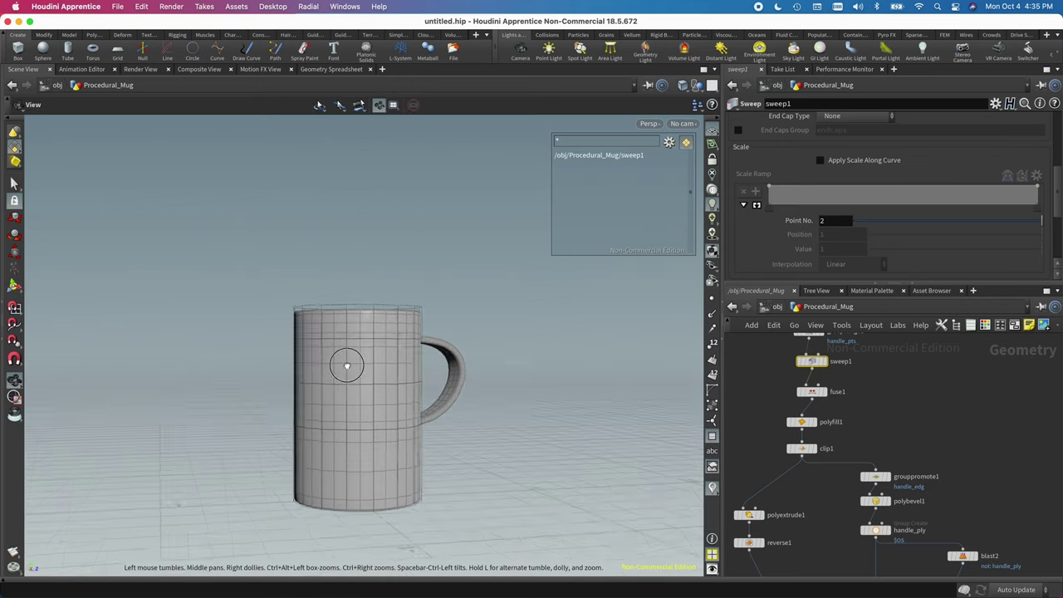
Set sweep1's Columns to 32 and Radius to .5, checking the mug's proportions
{"action": "left_click_drag", "start_coordinate": [347, 366], "coordinate": [399, 353]}
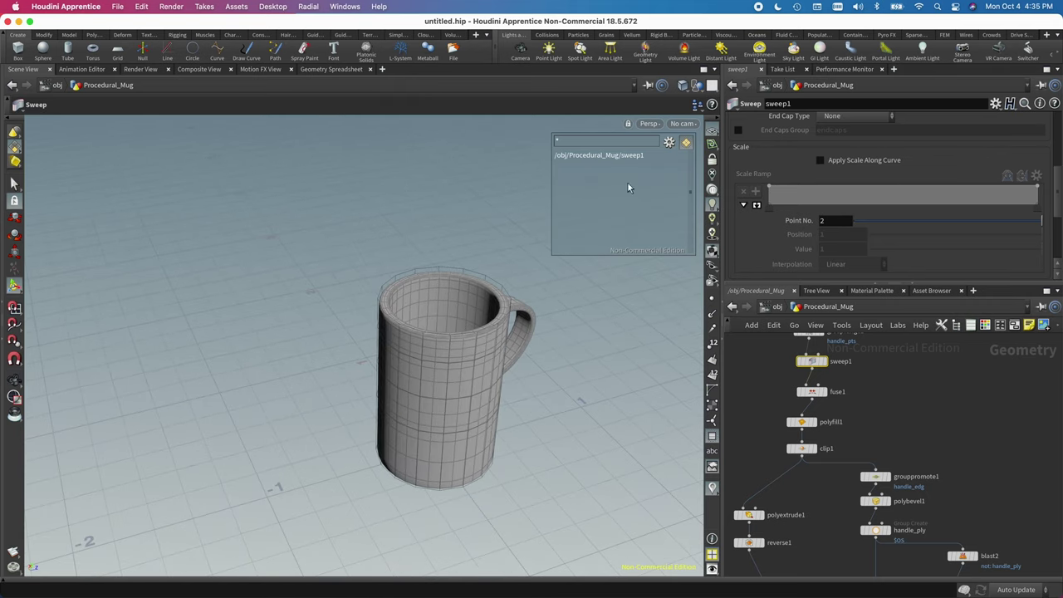
{"action": "left_click_drag", "start_coordinate": [468, 349], "coordinate": [642, 274]}
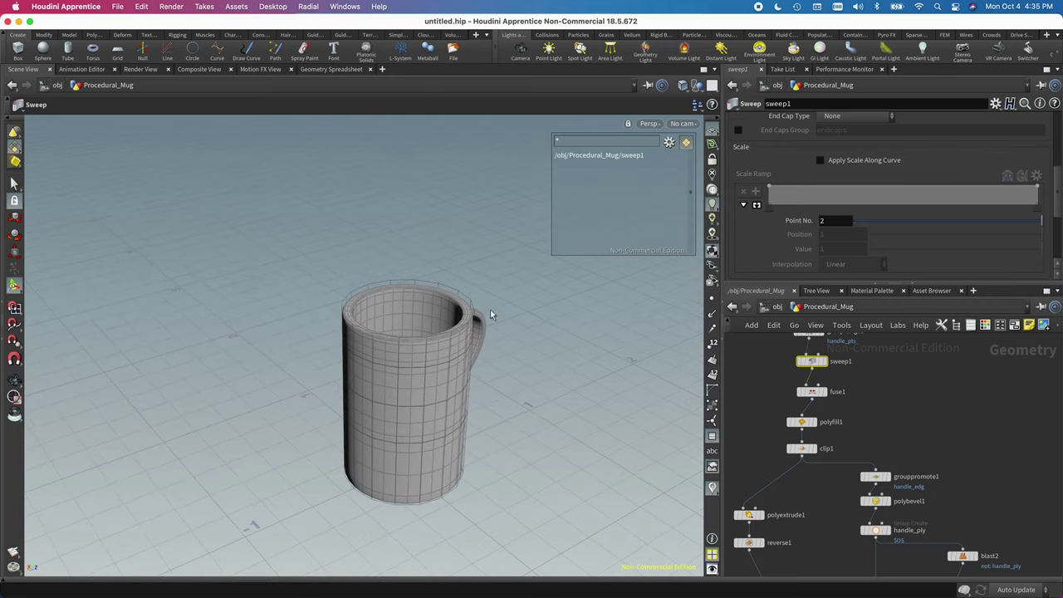
{"action": "left_click_drag", "start_coordinate": [416, 385], "coordinate": [688, 407]}
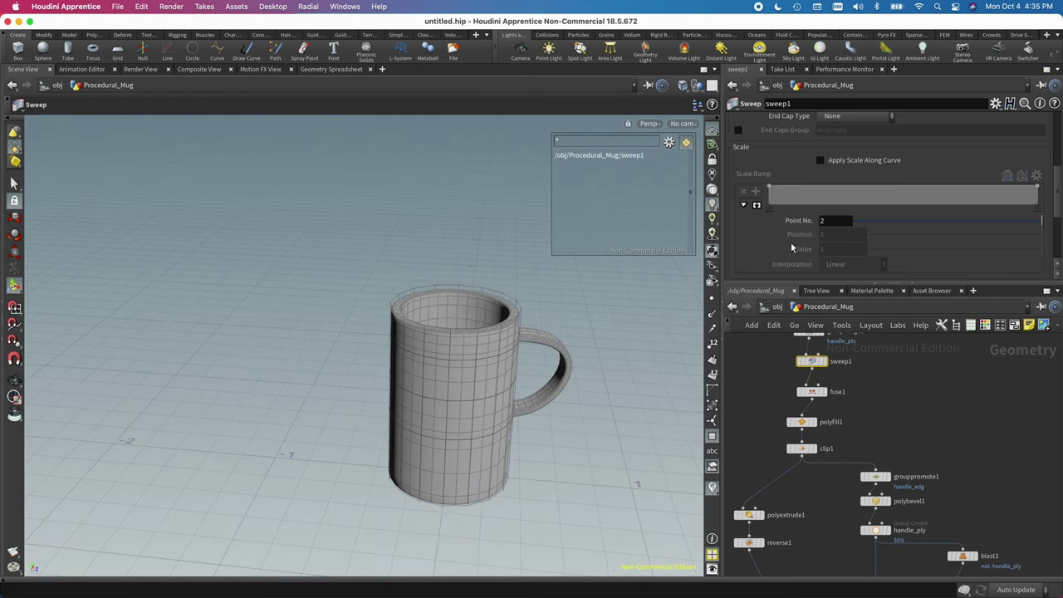
{"action": "scroll", "coordinate": [790, 241], "scroll_direction": "up", "scroll_amount": 5}
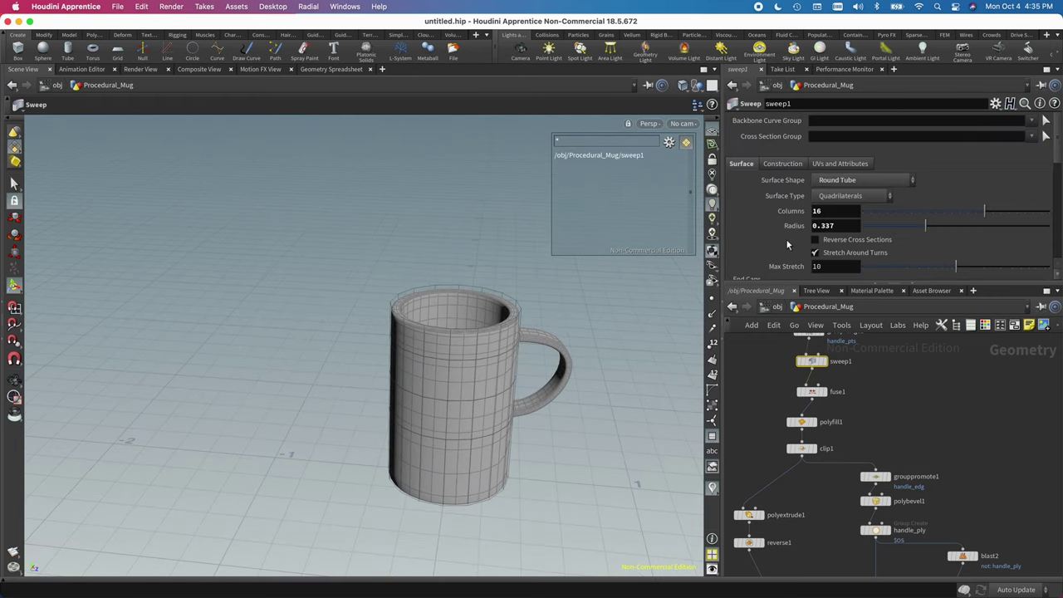
{"action": "double_click", "coordinate": [843, 226]}
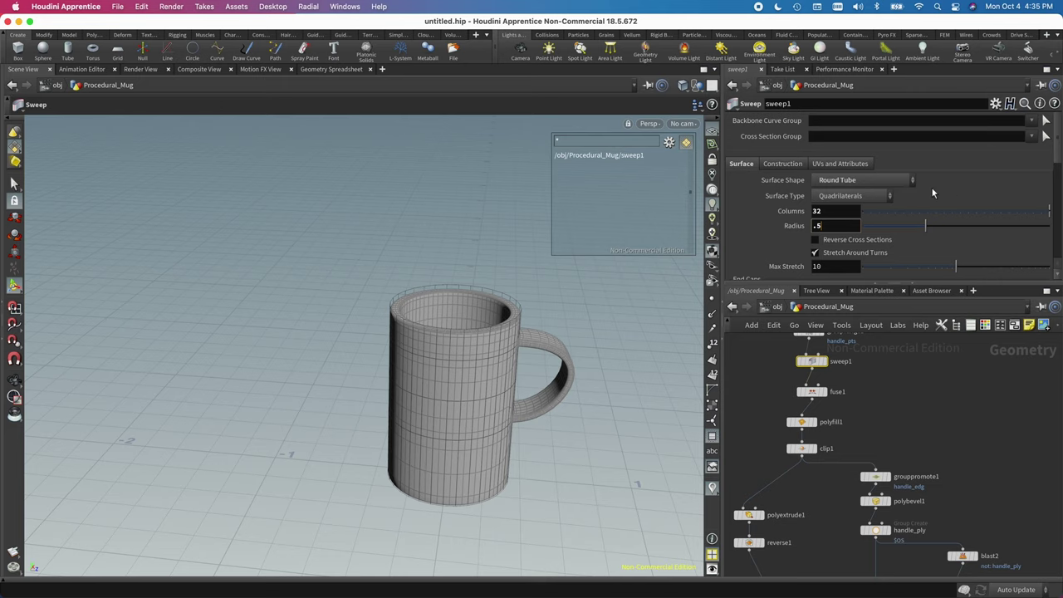
{"action": "type", "text": ".5"}
{"action": "key", "text": "Return"}
{"action": "key", "text": "space"}
{"action": "left_click_drag", "start_coordinate": [485, 408], "coordinate": [593, 379]}
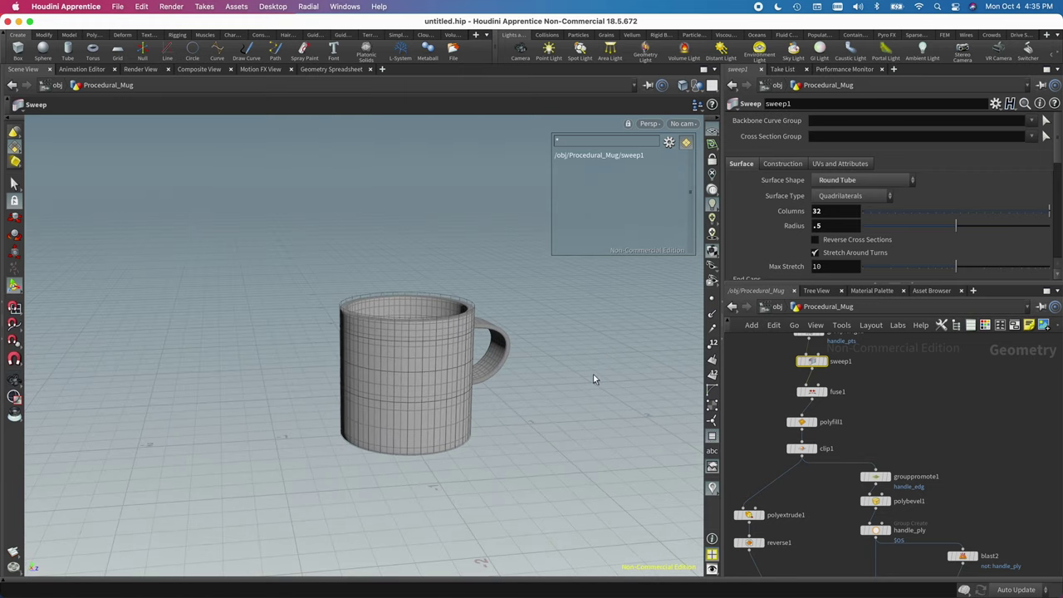